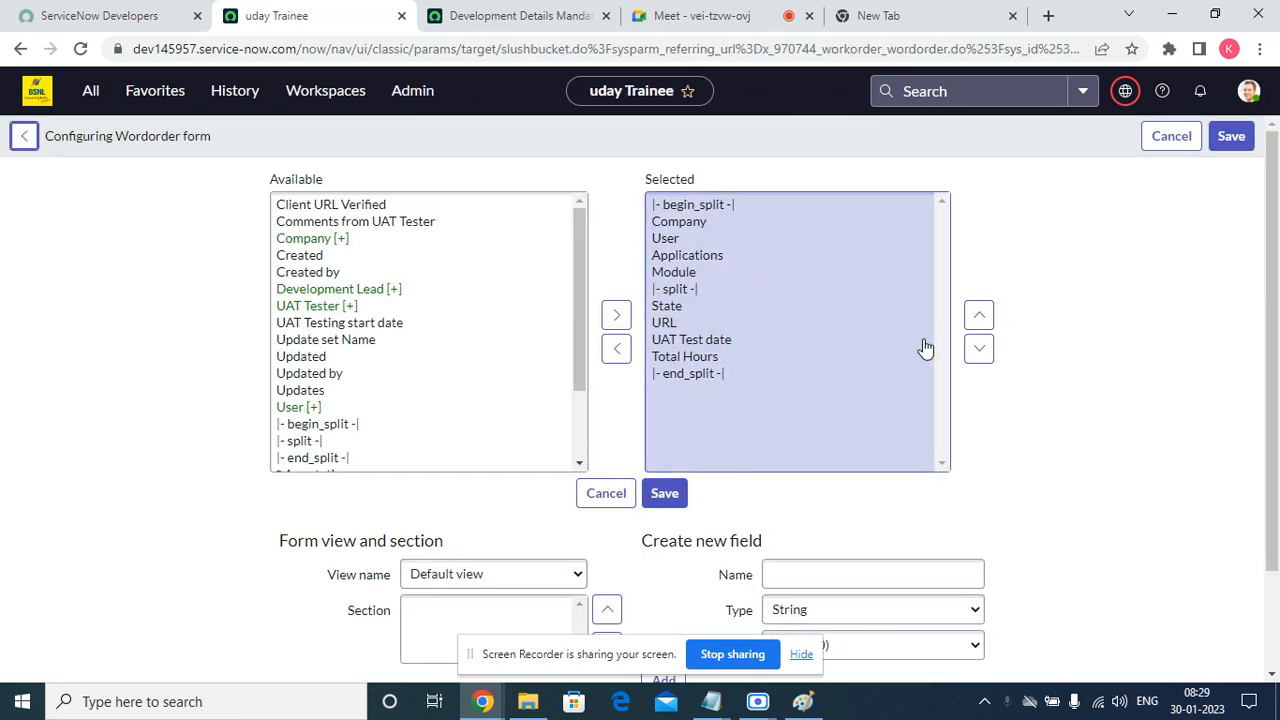
# Enter "Assigment Group" as the name of a new field for the Wordorder form
pyautogui.scroll(-2, 900, 403)
pyautogui.click(829, 457)
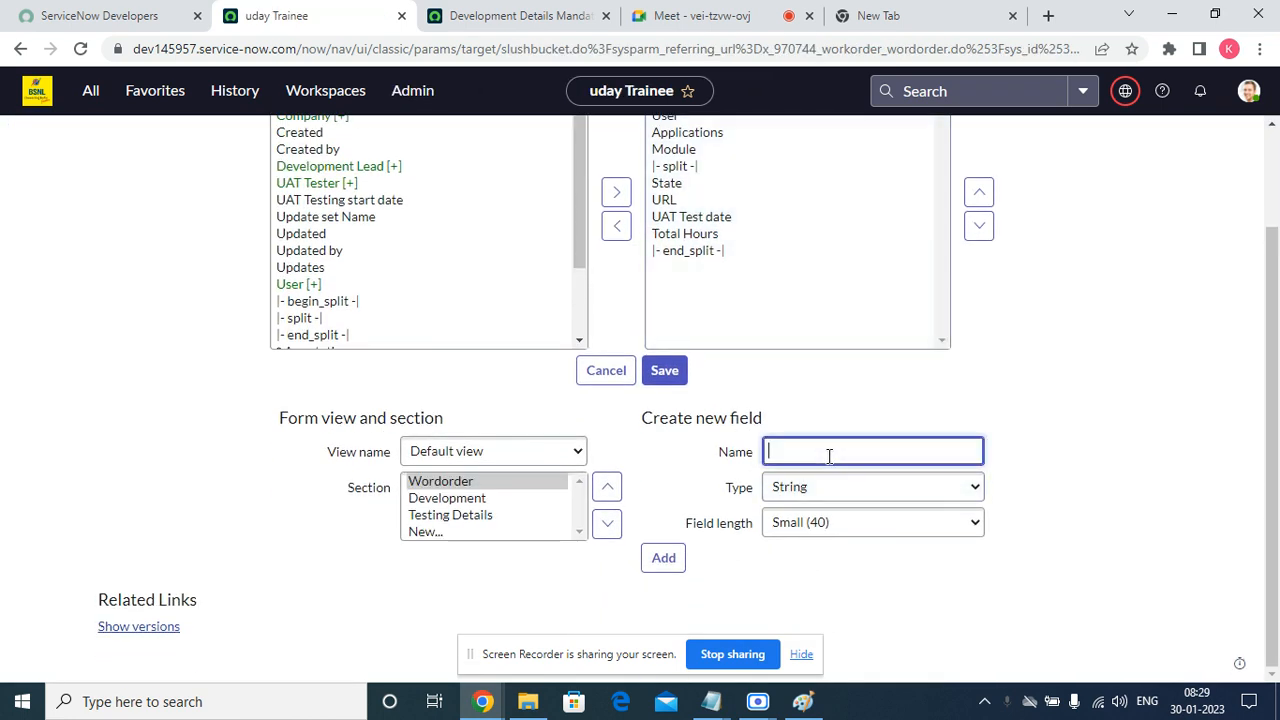
pyautogui.write('Assignent Griup')
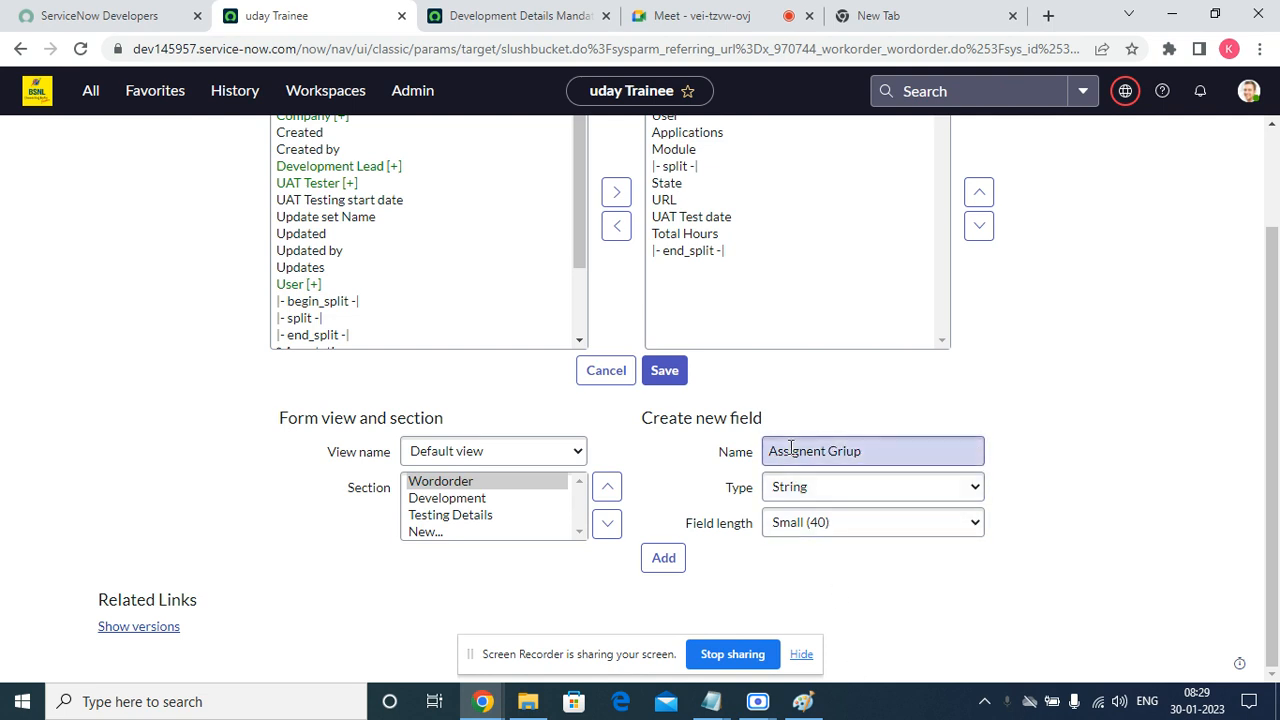
pyautogui.rightClick(790, 450)
pyautogui.click(926, 527)
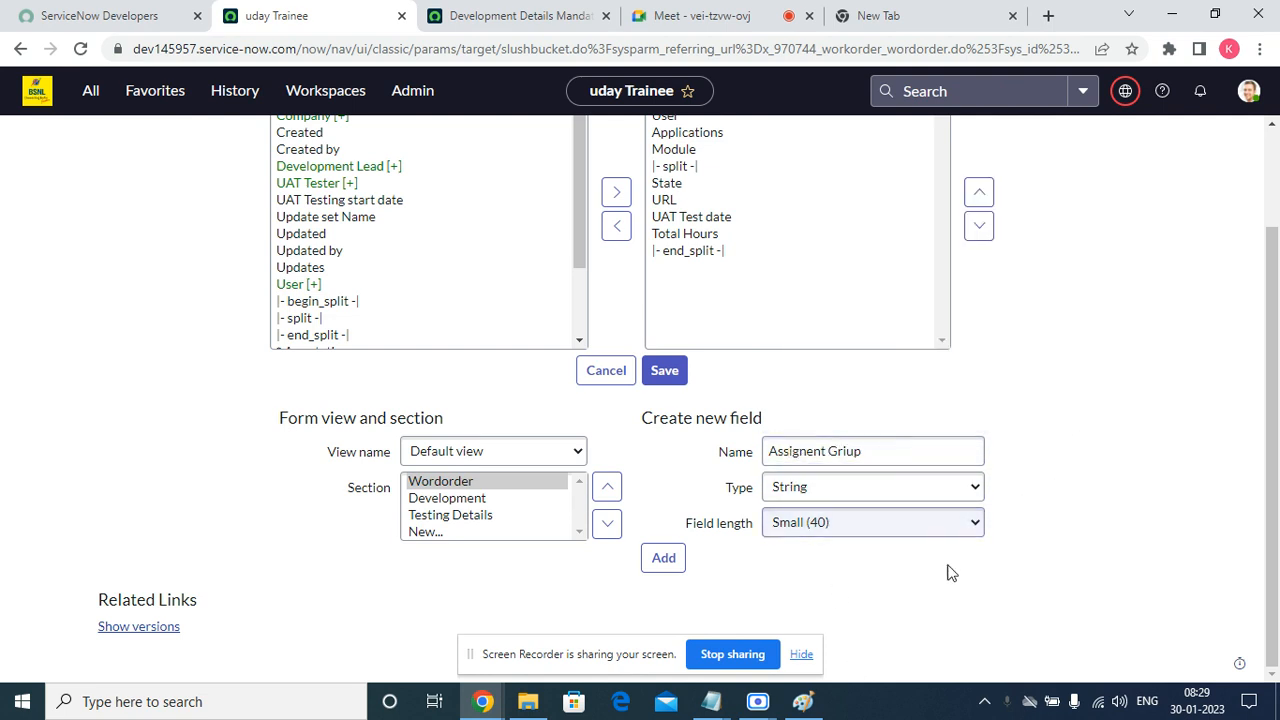
pyautogui.click(843, 451)
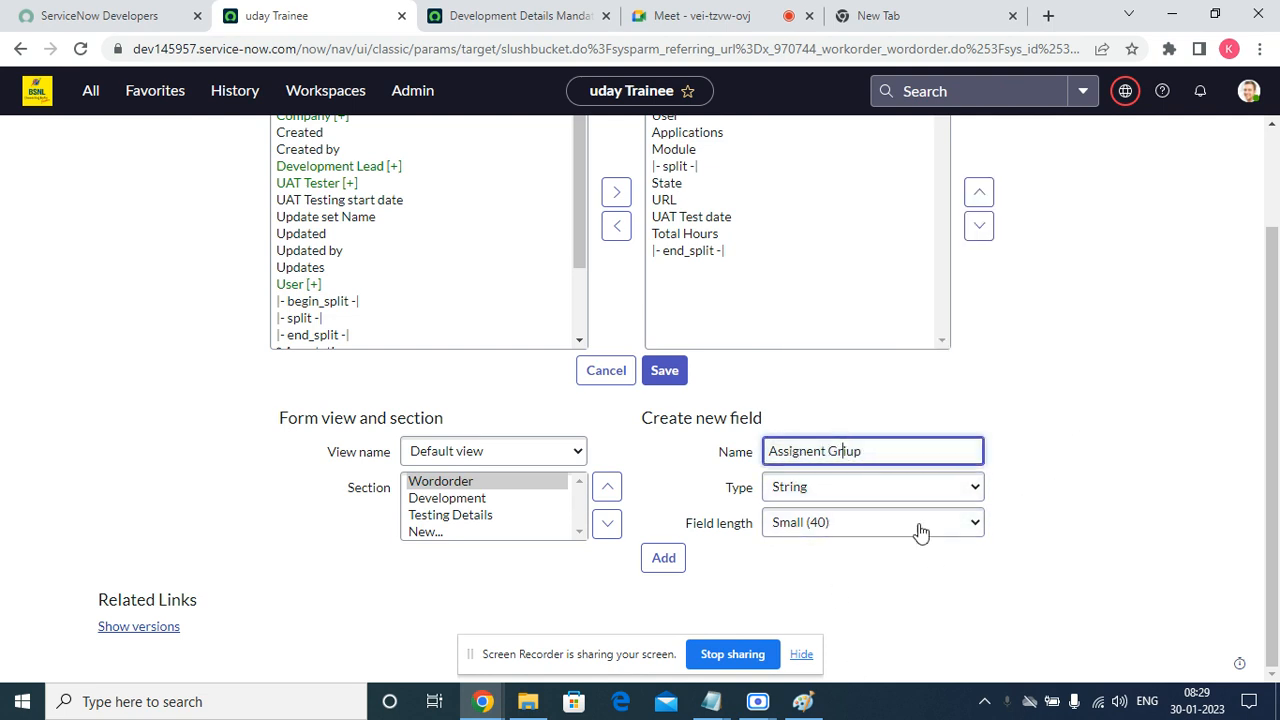
pyautogui.press('Delete')
pyautogui.write('o')
pyautogui.press('Left')
pyautogui.press('Left')
pyautogui.press('Left')
pyautogui.press('Left')
pyautogui.press('Left')
pyautogui.press('Left')
pyautogui.press('BackSpace')
pyautogui.write('nm')
pyautogui.press('BackSpace')
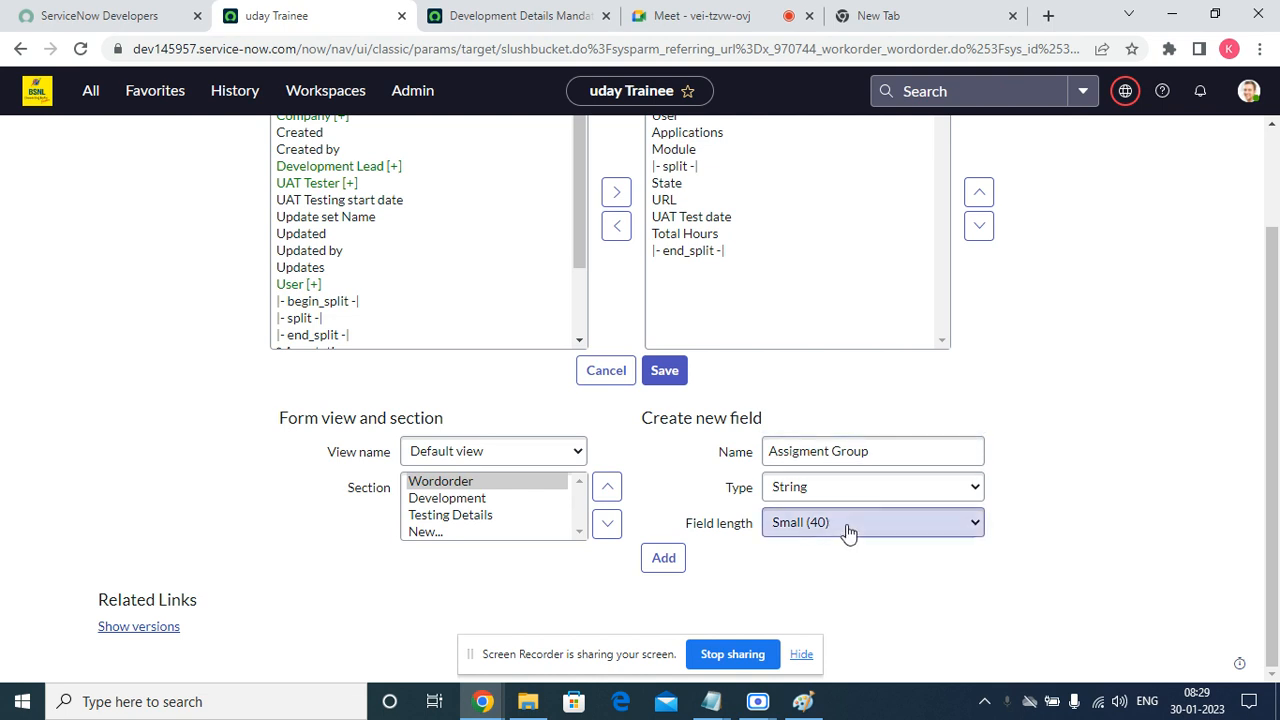
# Set the new Assigment Group field's type to Reference
pyautogui.click(842, 525)
pyautogui.click(837, 490)
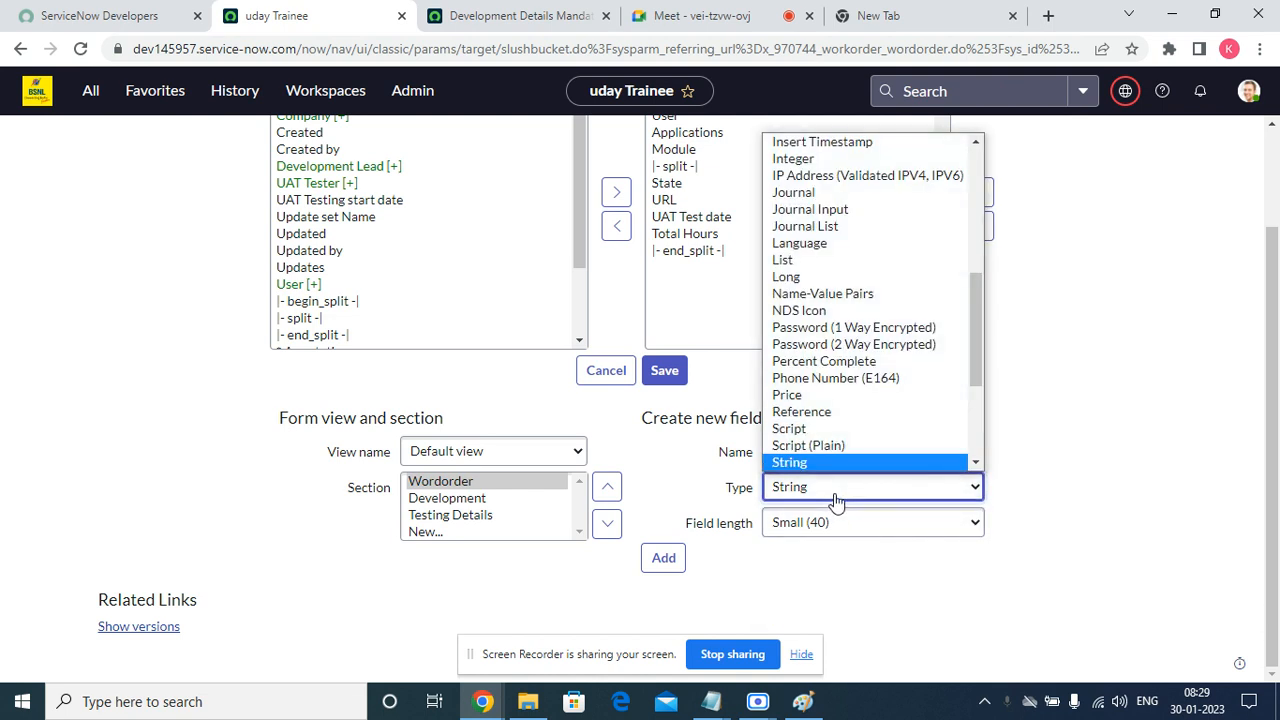
pyautogui.press('Up')
pyautogui.press('Up')
pyautogui.press('Up')
pyautogui.press('Up')
pyautogui.press('Return')
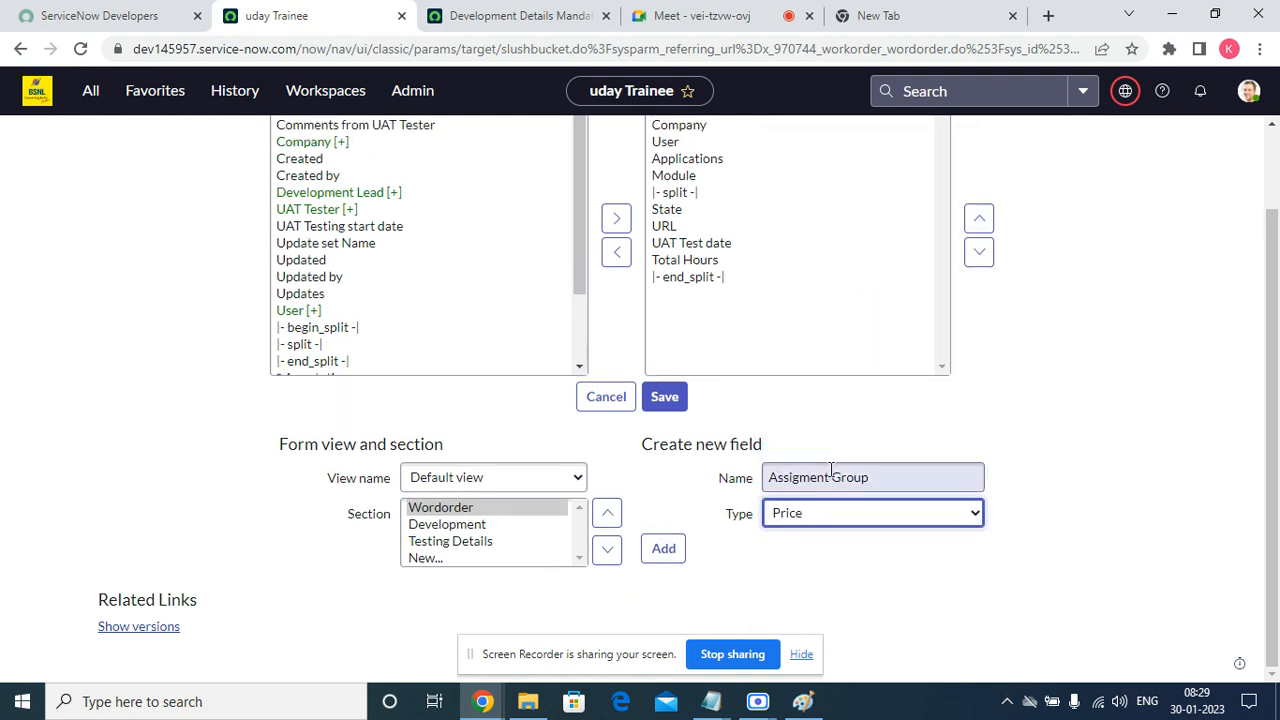
pyautogui.click(831, 516)
pyautogui.press('Down')
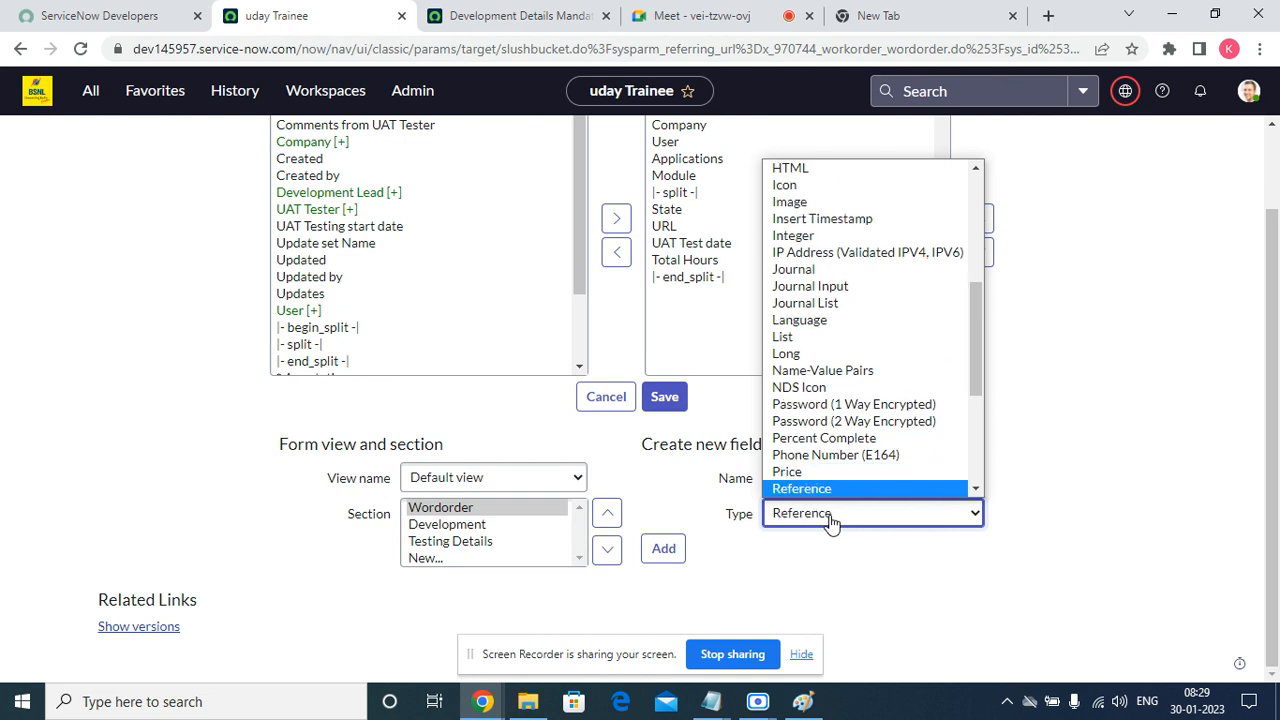
pyautogui.click(833, 490)
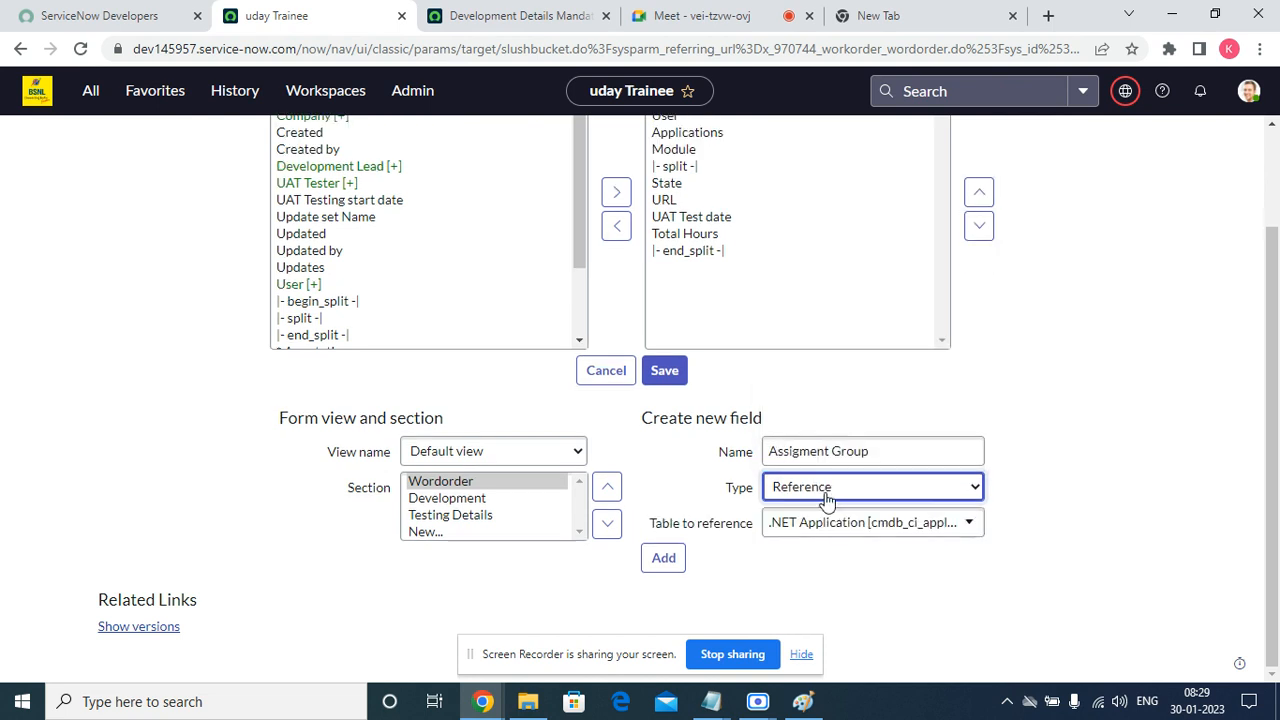
# Find the table Group [sys_user_group], set it as the table to reference, and add the Assigment Group field to the form
pyautogui.click(876, 540)
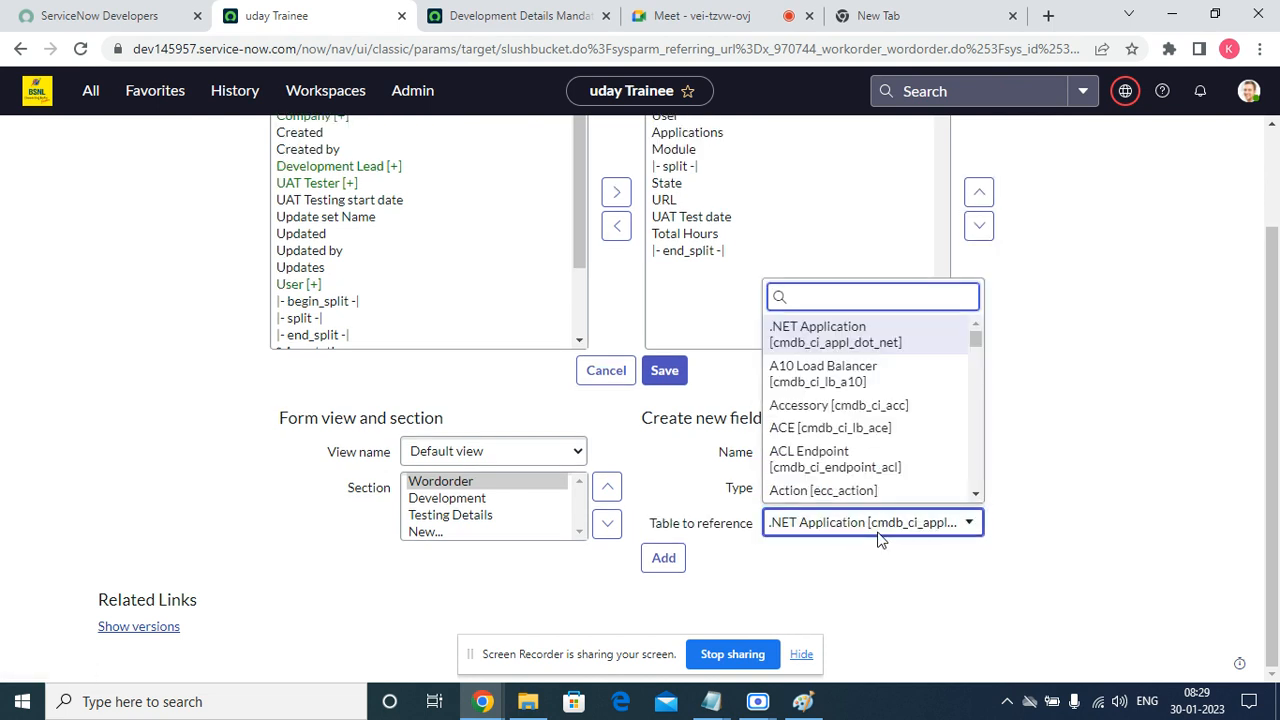
pyautogui.write('sys')
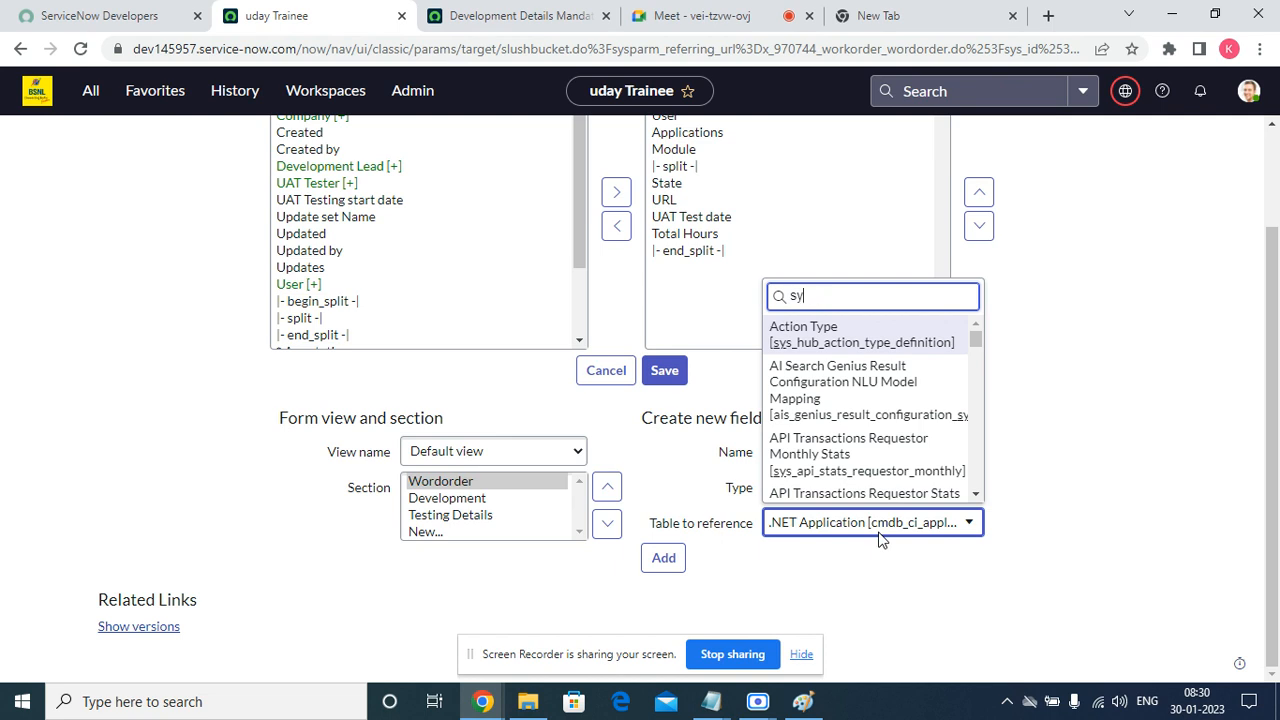
pyautogui.press('BackSpace')
pyautogui.press('BackSpace')
pyautogui.write('group')
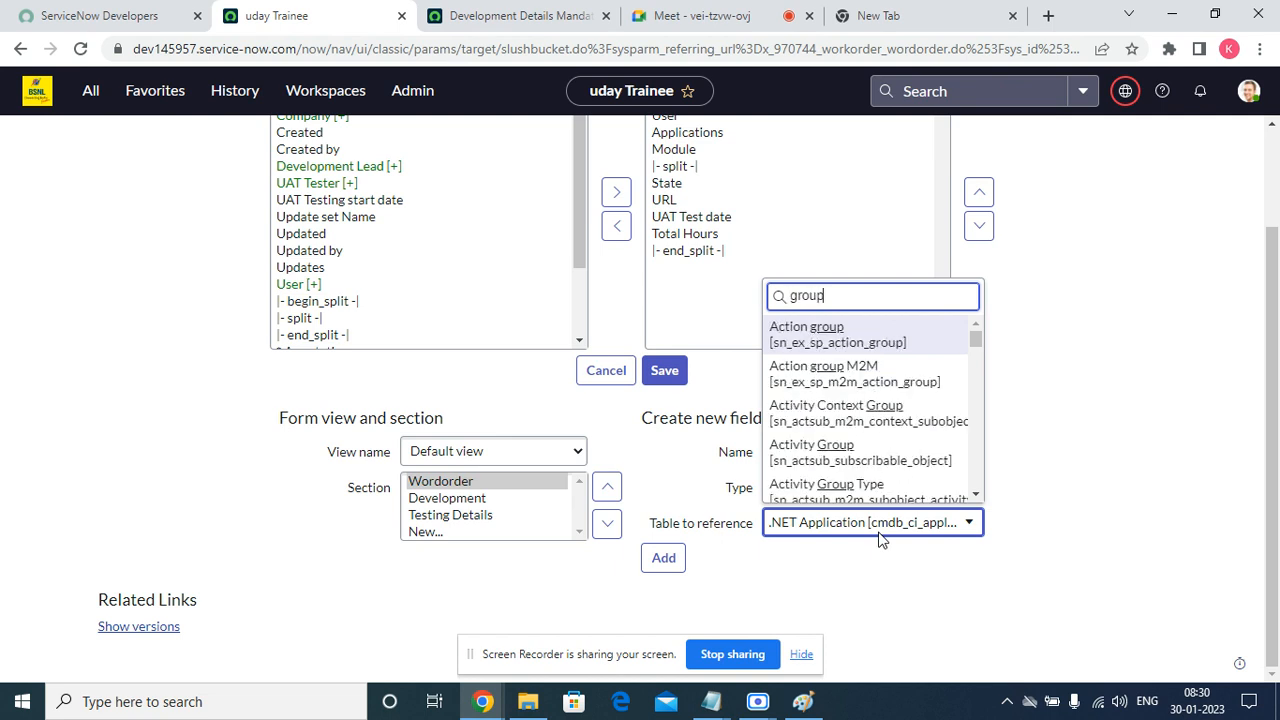
pyautogui.scroll(-10, 880, 420)
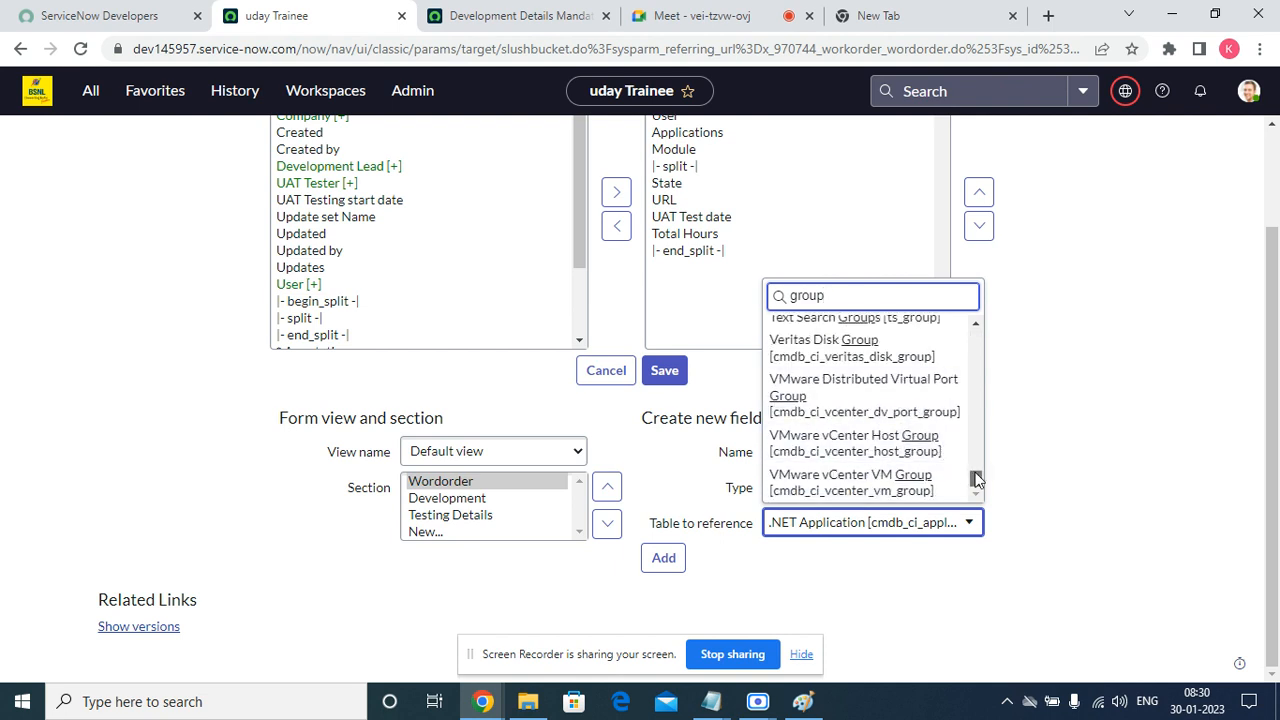
pyautogui.scroll(3, 975, 474)
pyautogui.moveTo(976, 472); pyautogui.dragTo(976, 424)
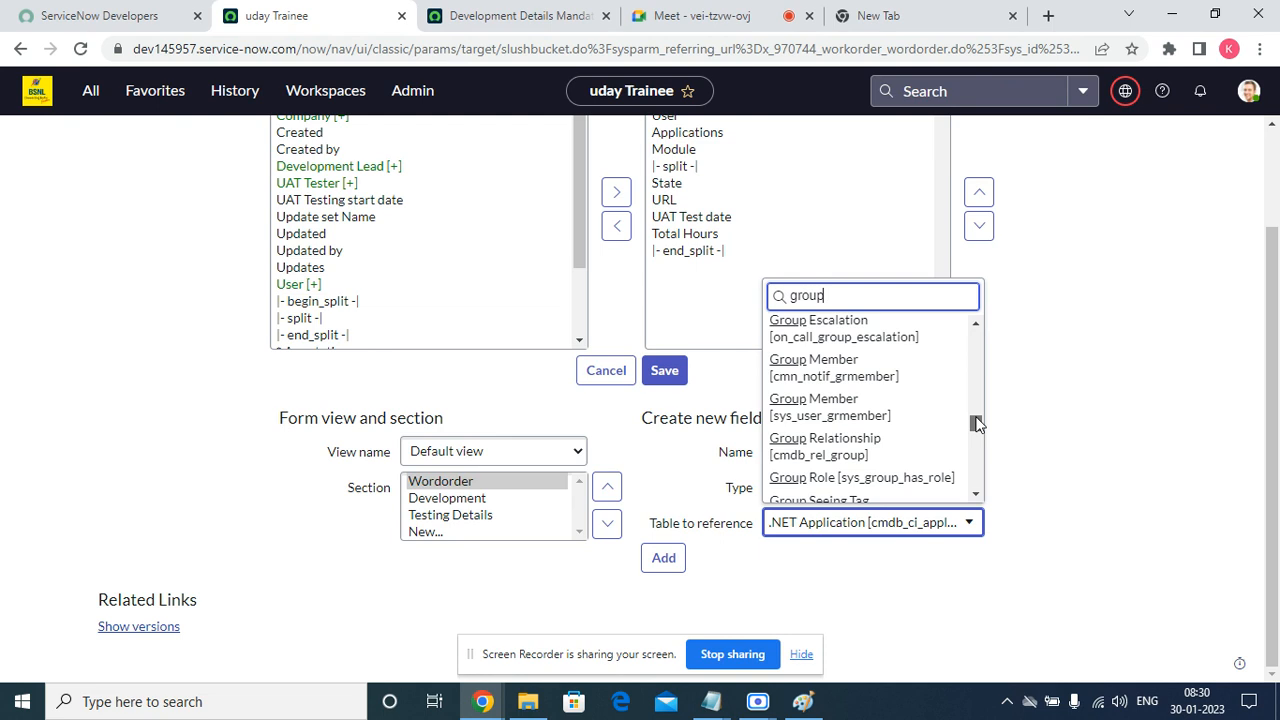
pyautogui.moveTo(976, 424); pyautogui.dragTo(976, 418)
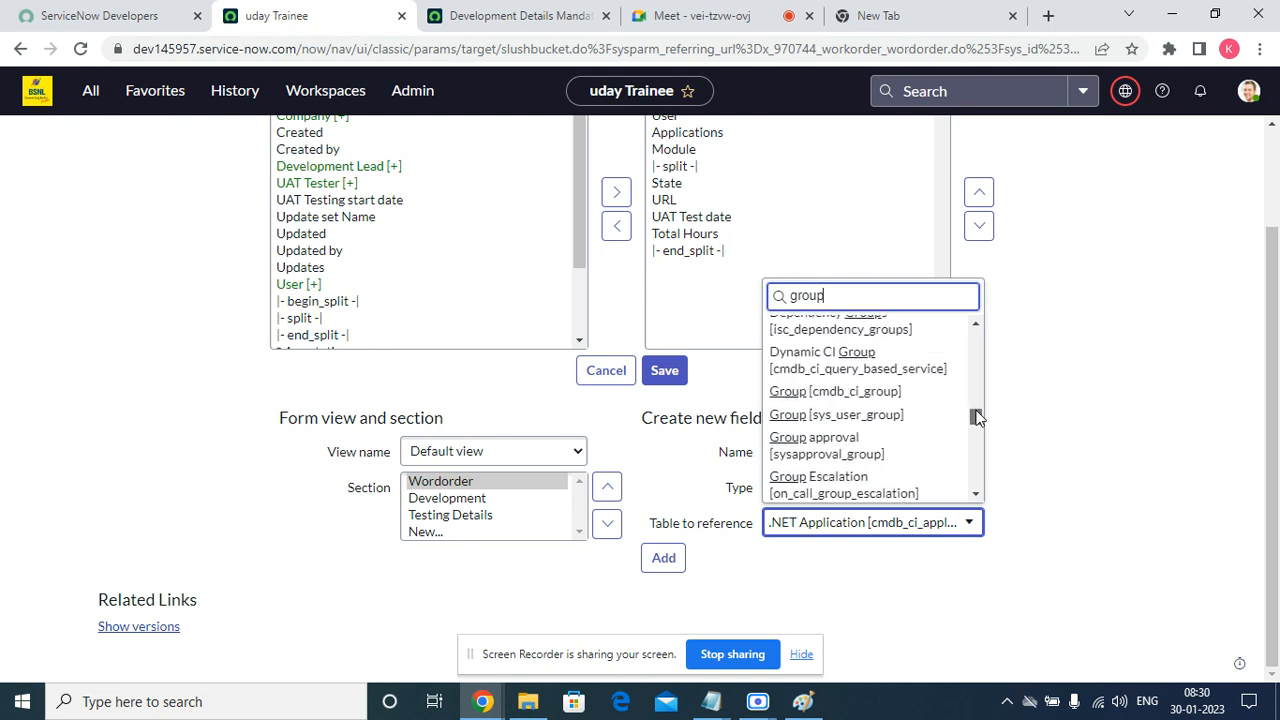
pyautogui.click(878, 410)
pyautogui.click(663, 558)
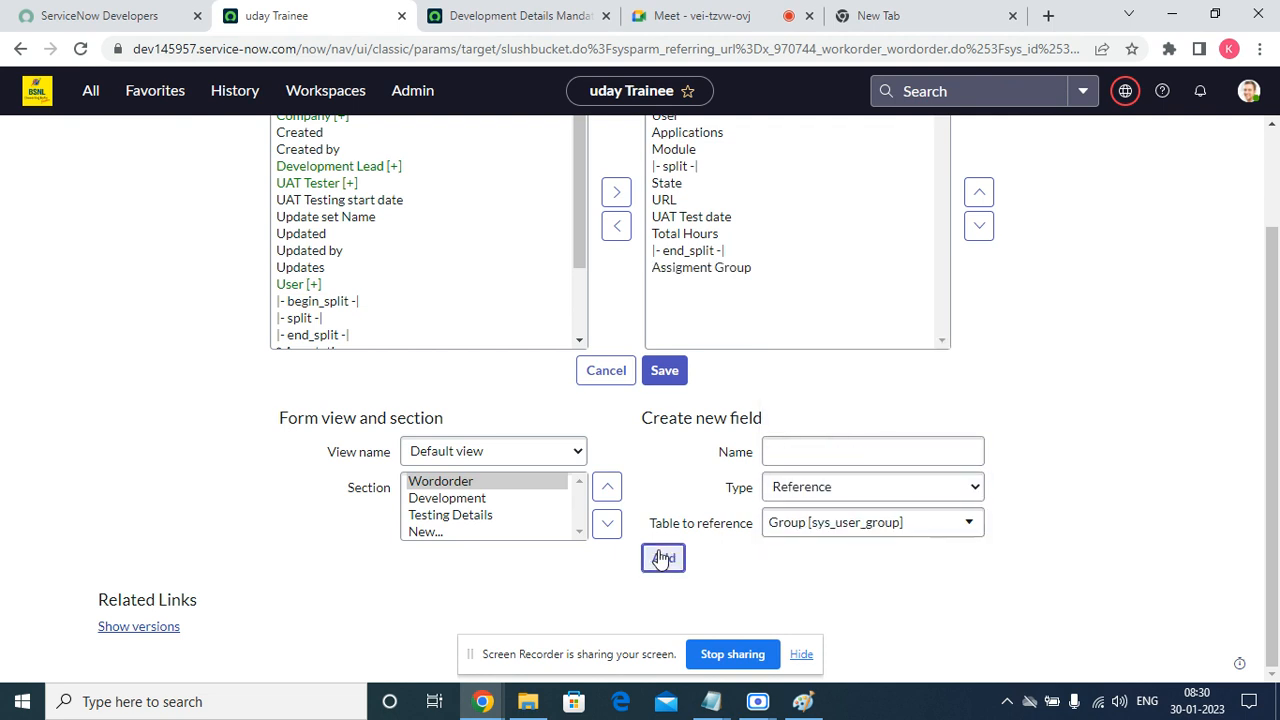
# Name the next new reference field "Assigned to"
pyautogui.scroll(2, 771, 329)
pyautogui.scroll(-2, 775, 337)
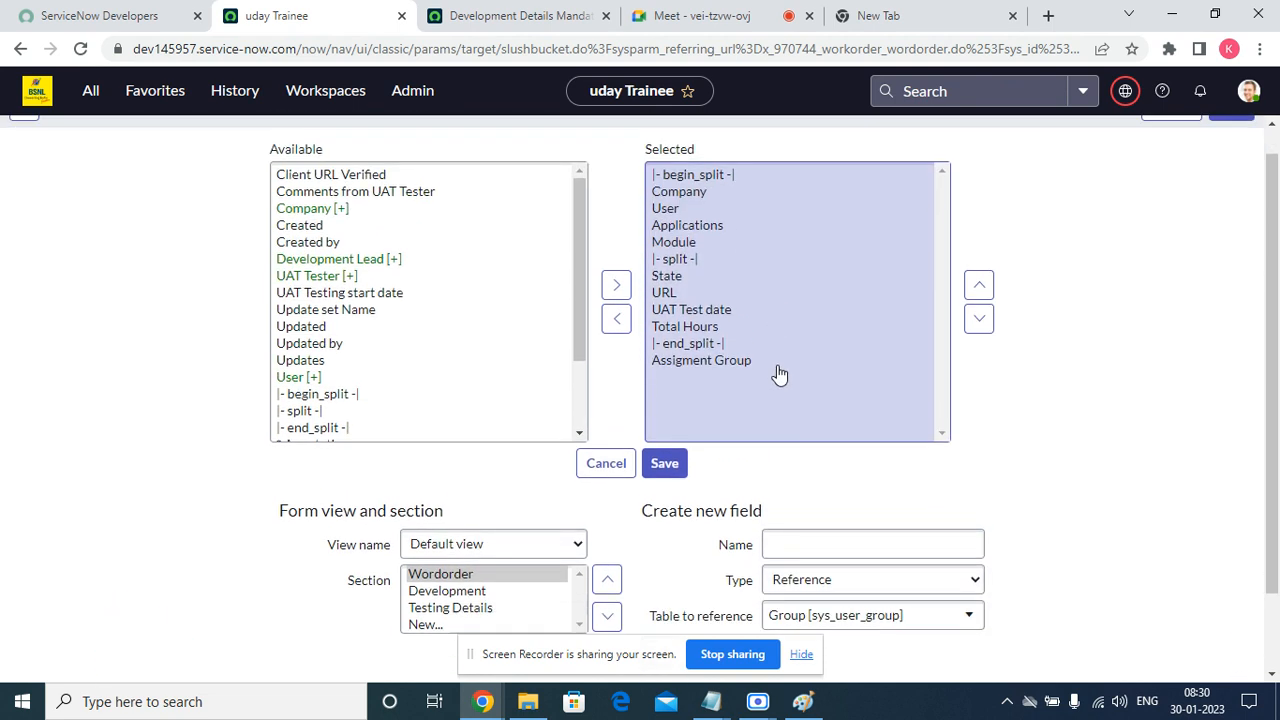
pyautogui.click(798, 452)
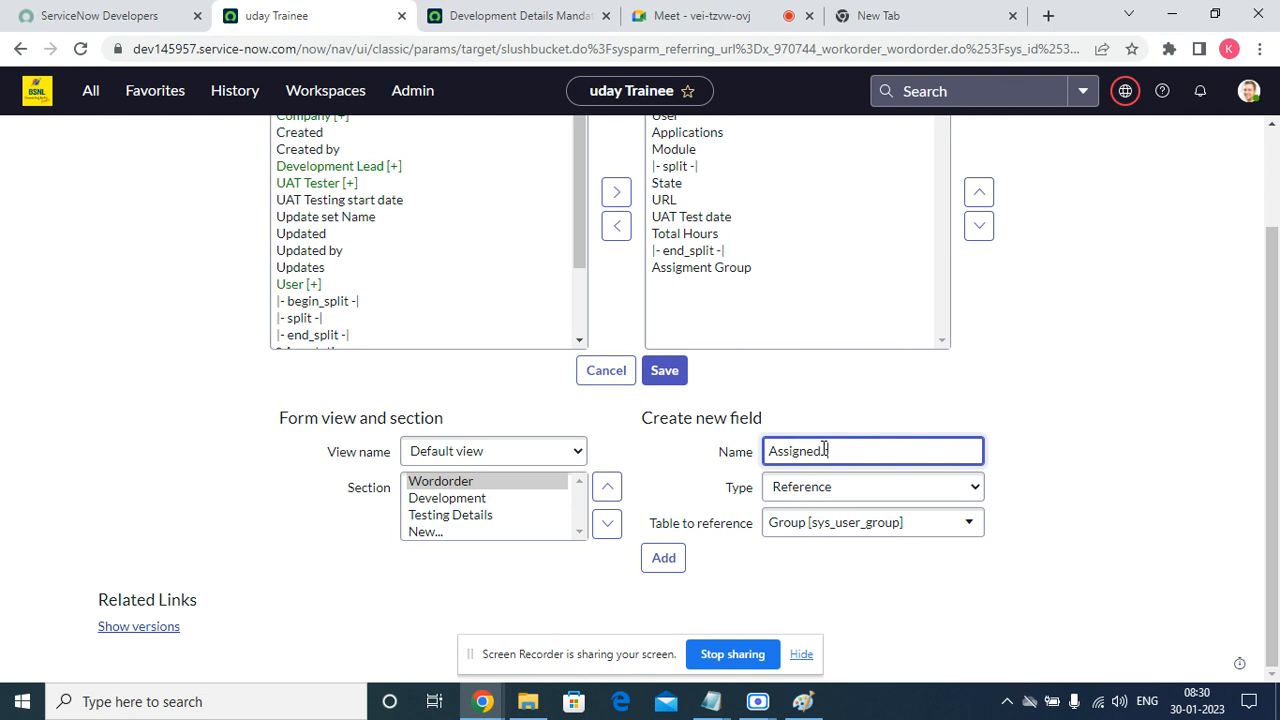
pyautogui.click(856, 614)
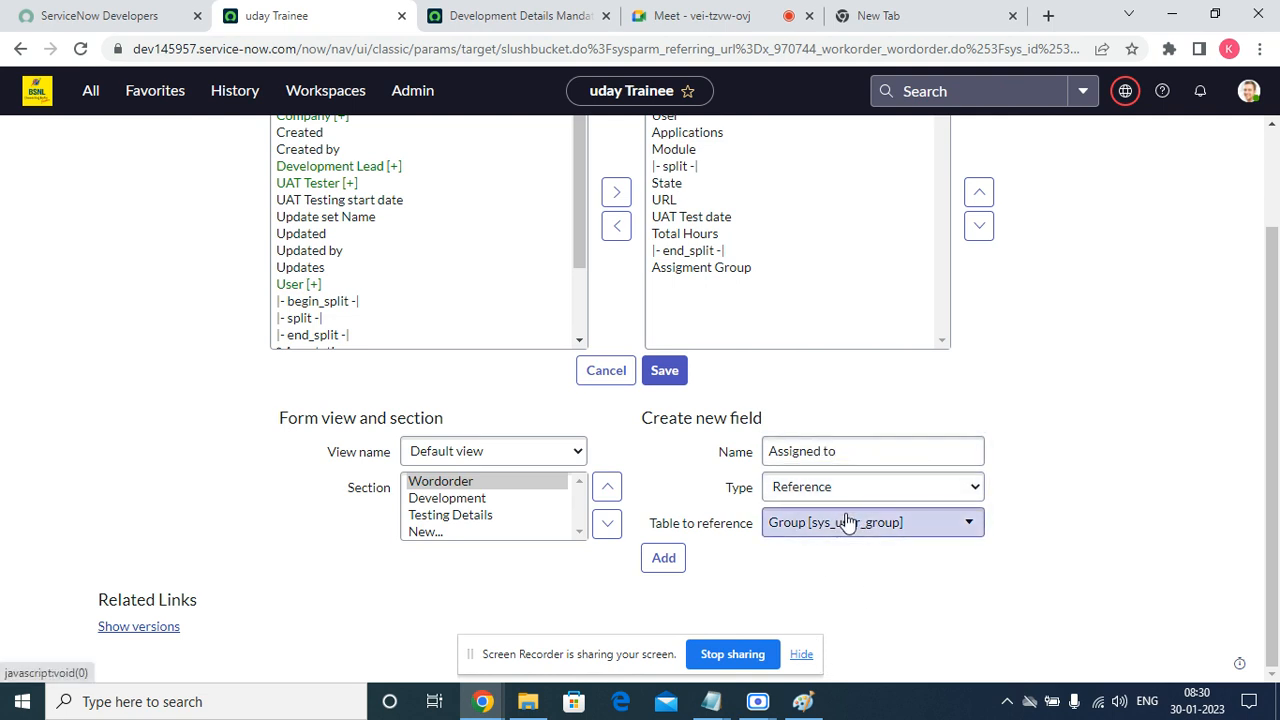
pyautogui.click(904, 538)
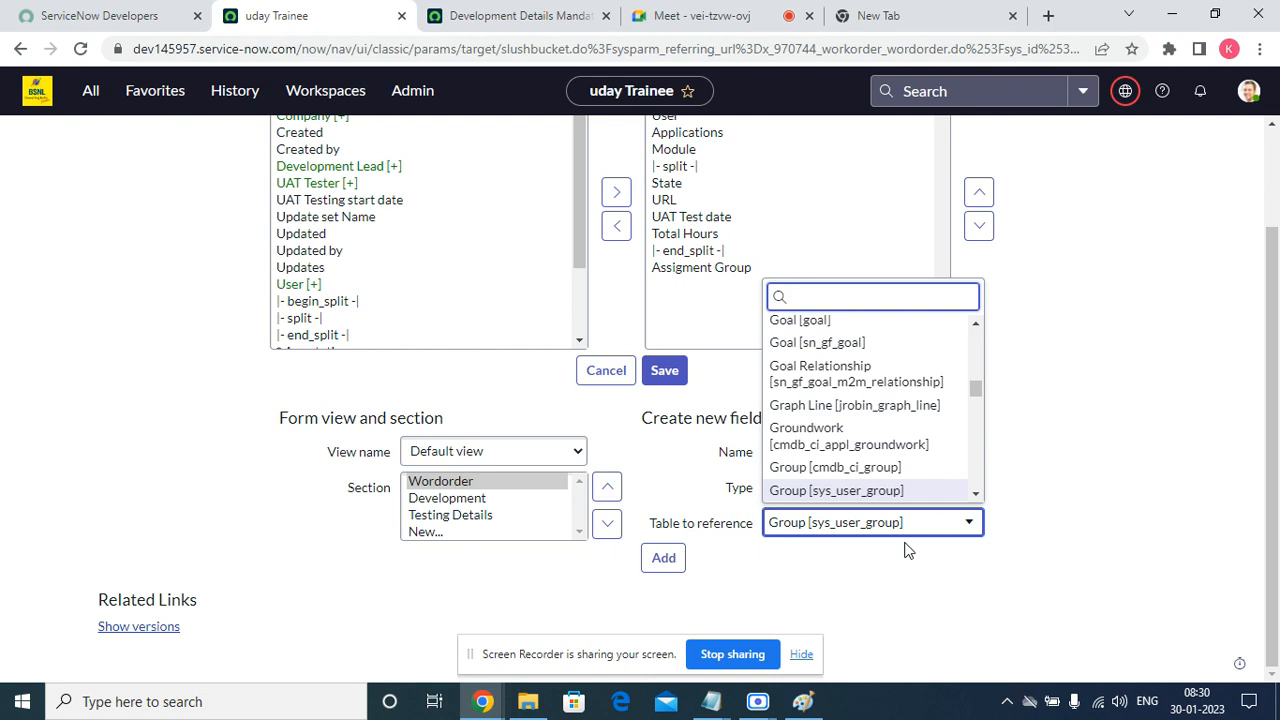
pyautogui.write('sys')
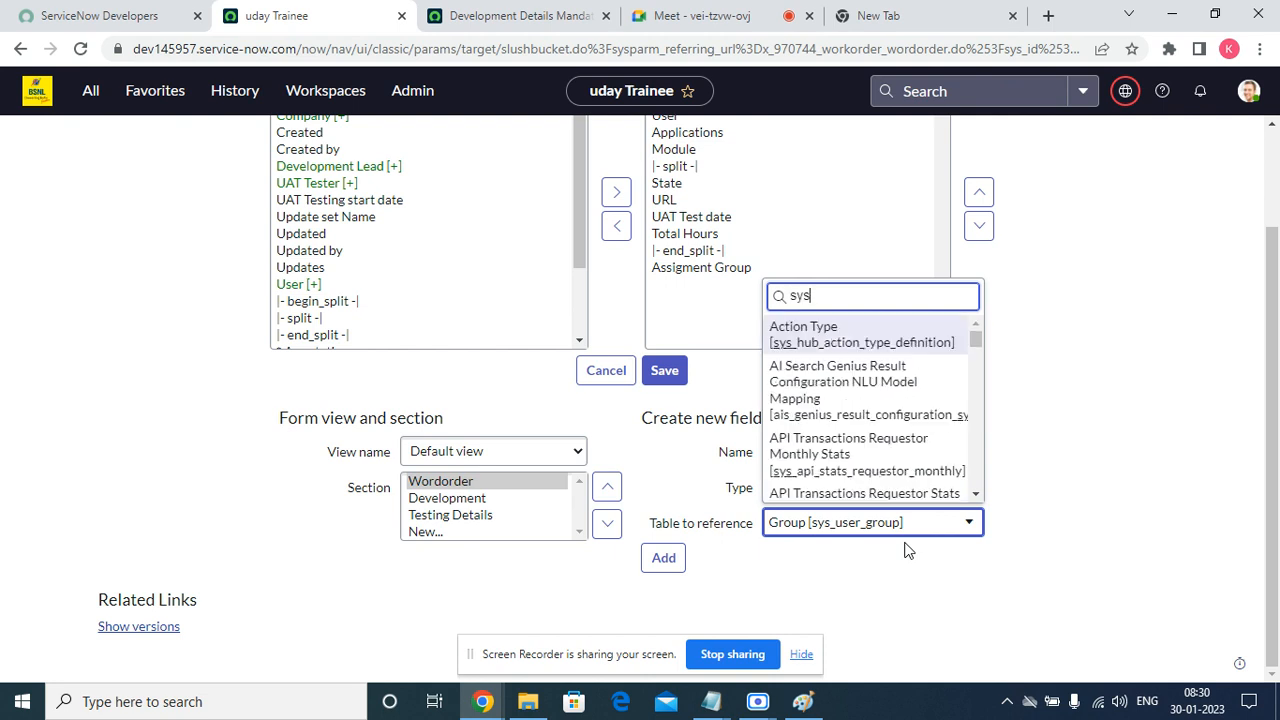
pyautogui.write('-')
pyautogui.press('BackSpace')
pyautogui.write('_user')
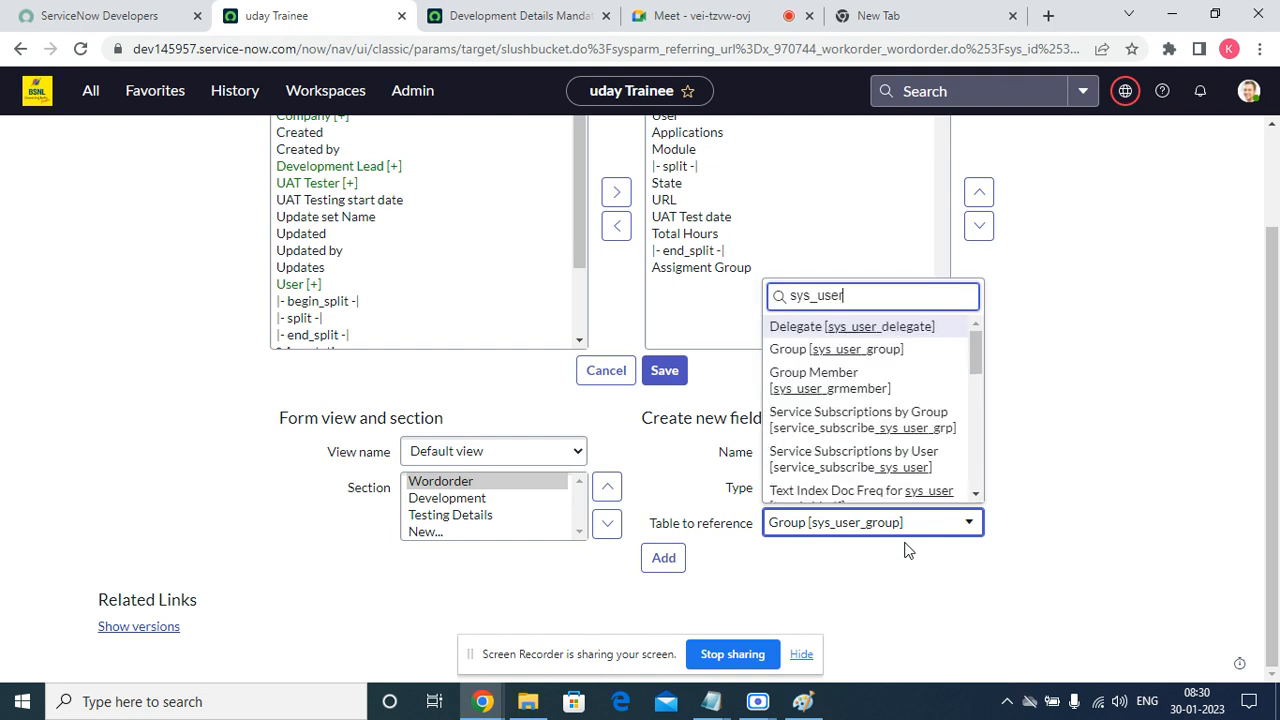
pyautogui.scroll(-5, 871, 429)
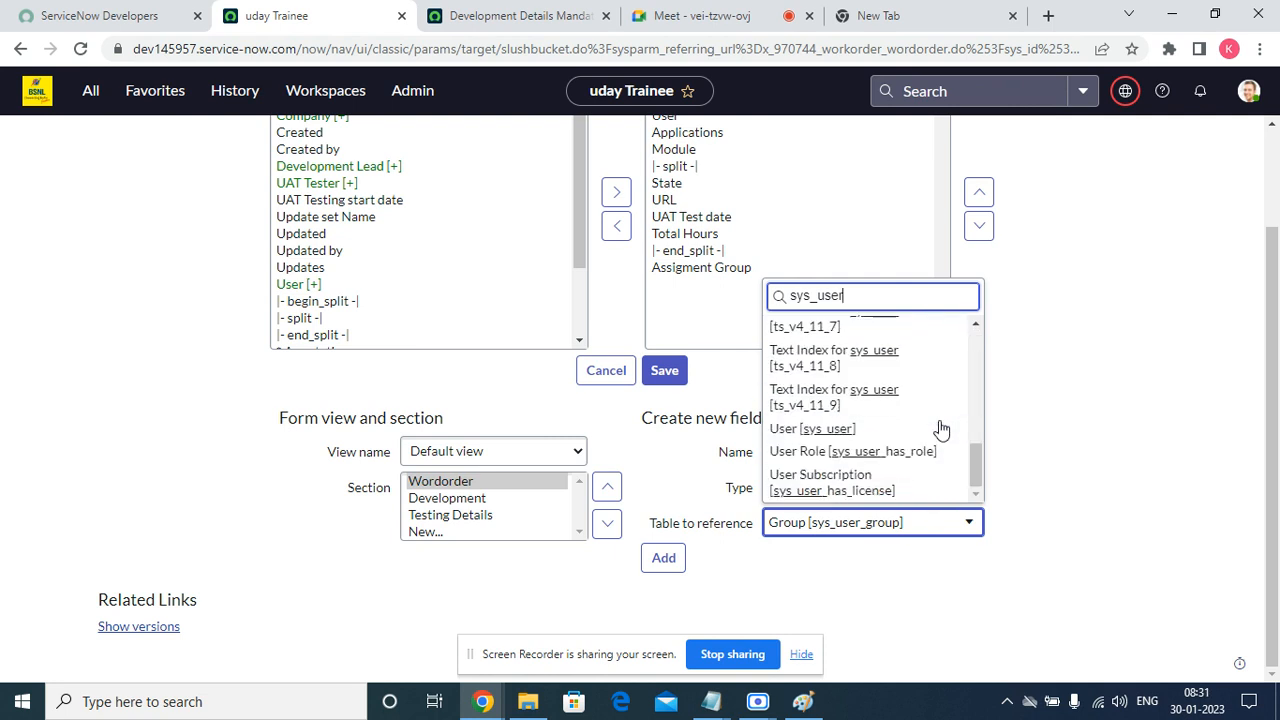
pyautogui.click(757, 701)
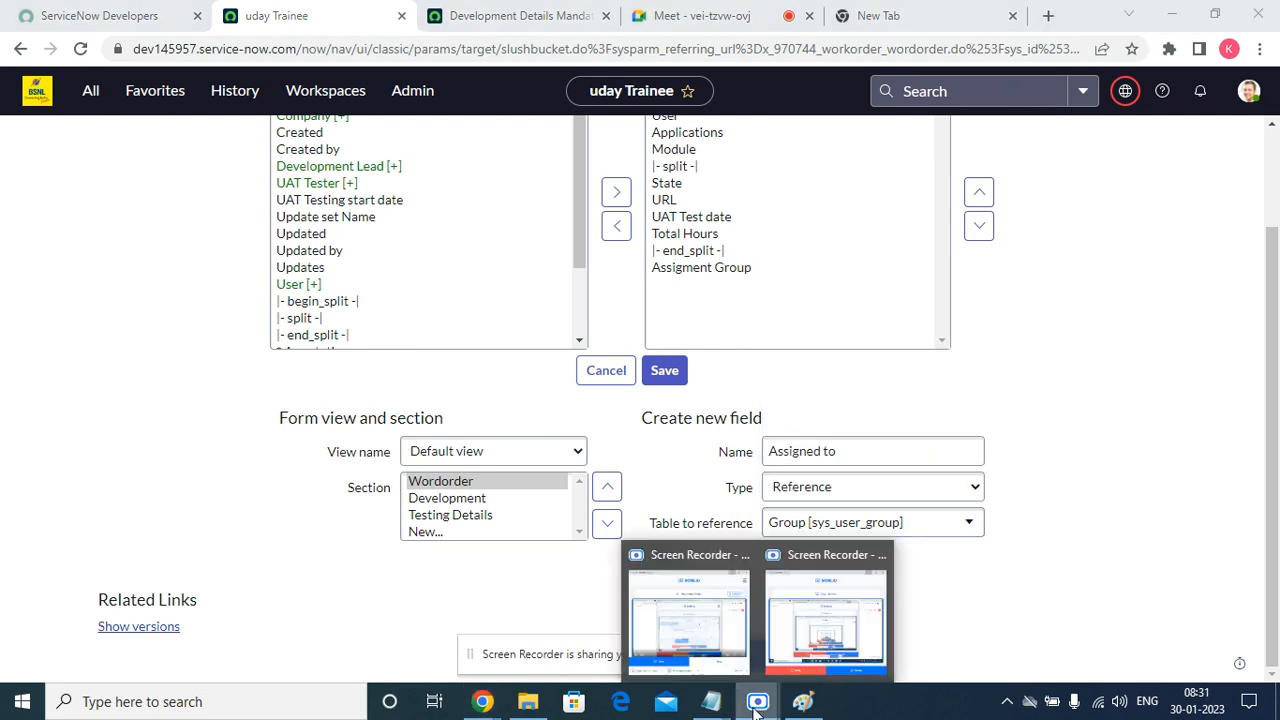
pyautogui.click(1046, 532)
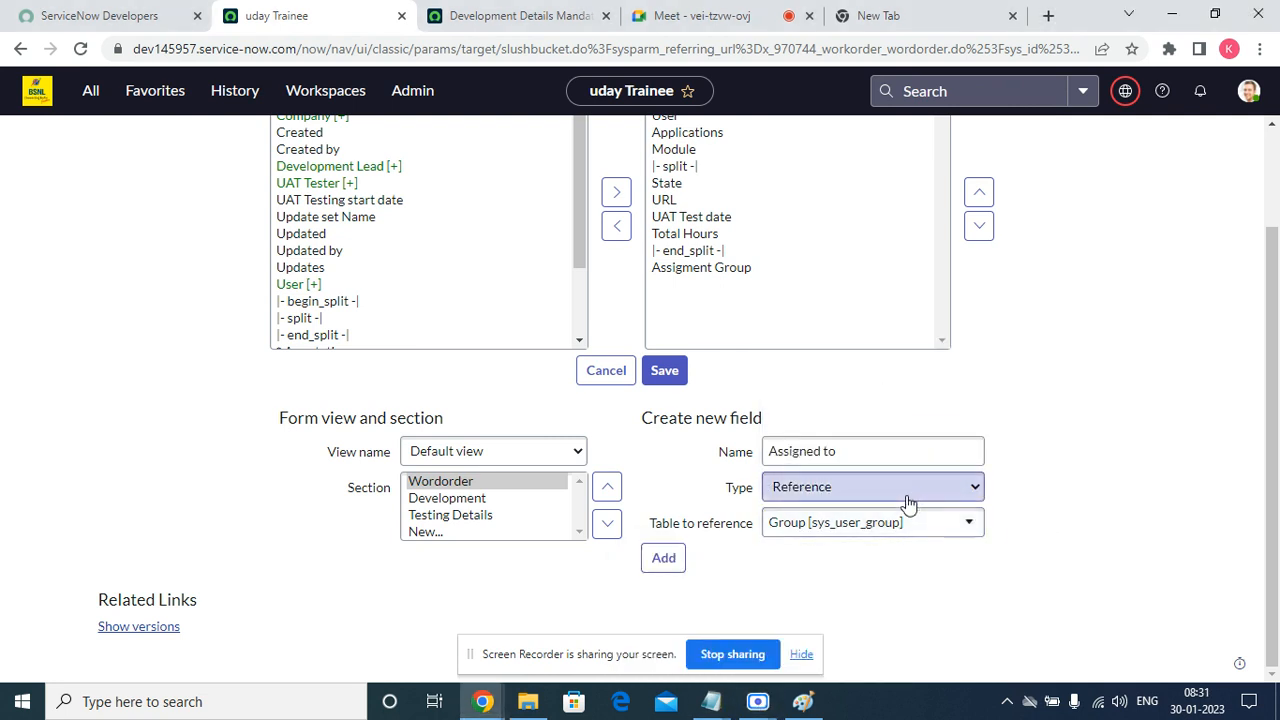
pyautogui.click(970, 522)
pyautogui.scroll(-3, 882, 435)
pyautogui.scroll(-15, 882, 435)
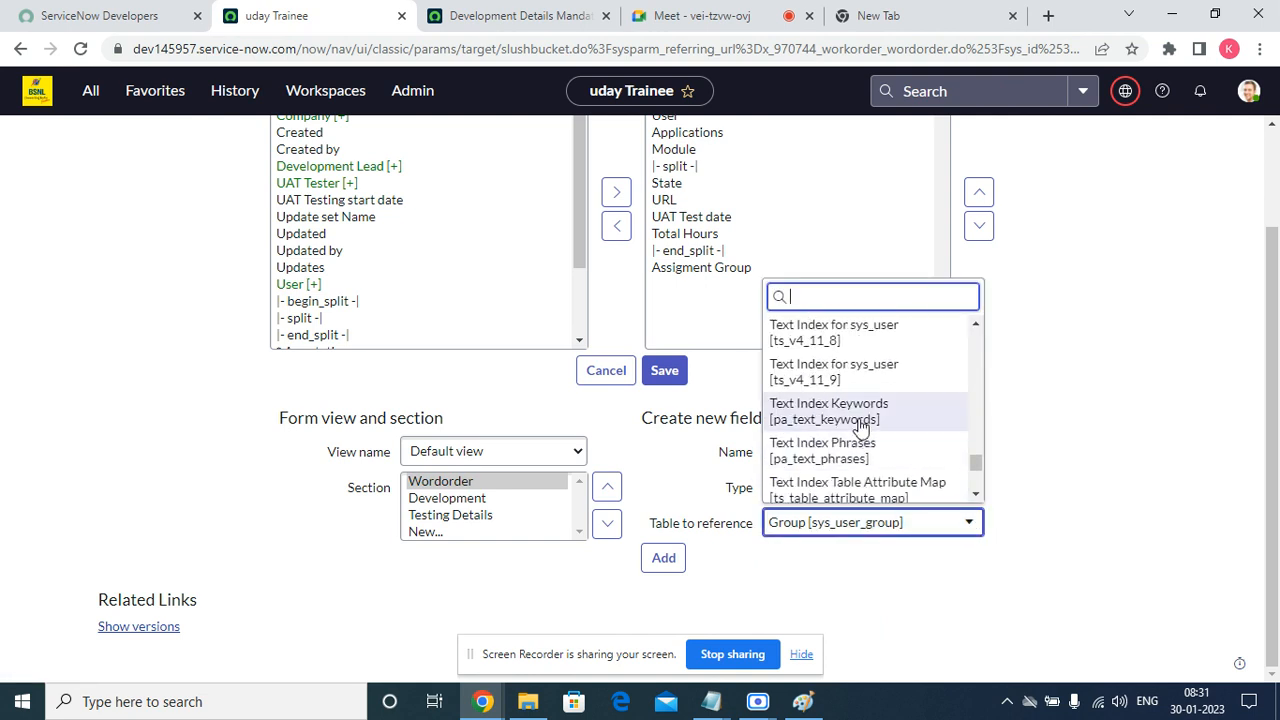
pyautogui.write('user')
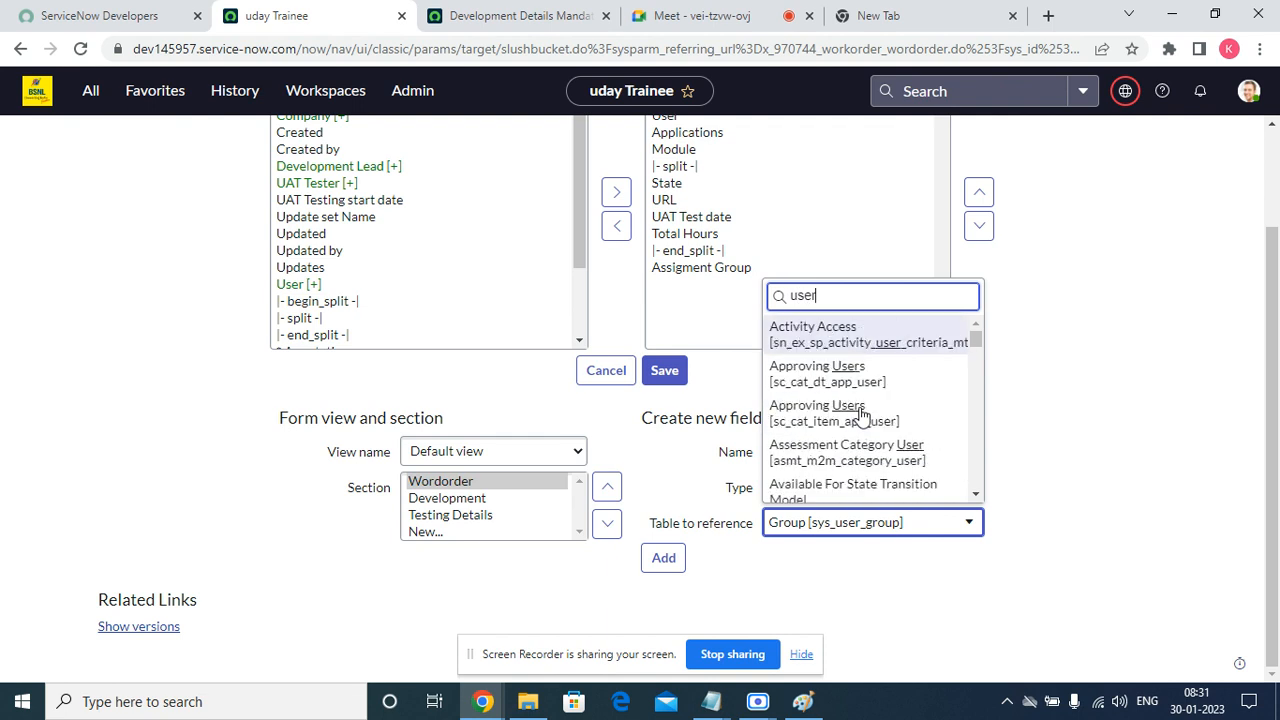
pyautogui.scroll(-2, 885, 480)
pyautogui.scroll(-6, 975, 497)
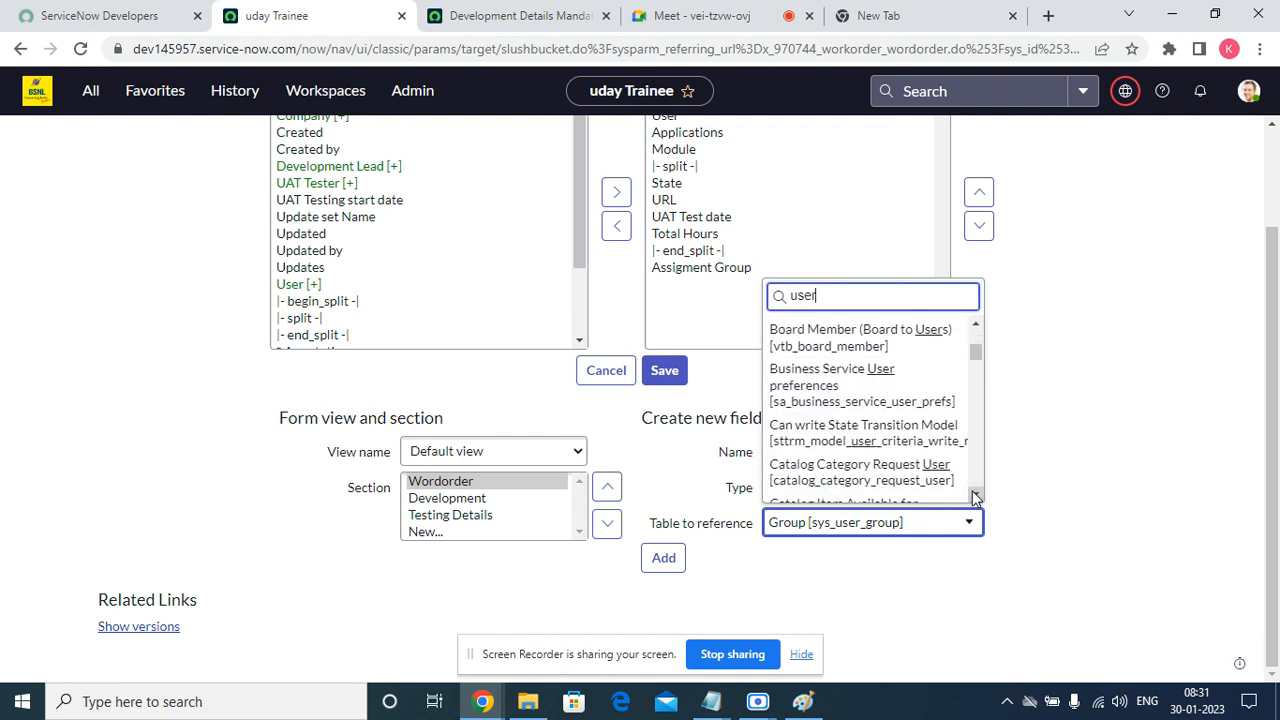
pyautogui.scroll(-10, 975, 497)
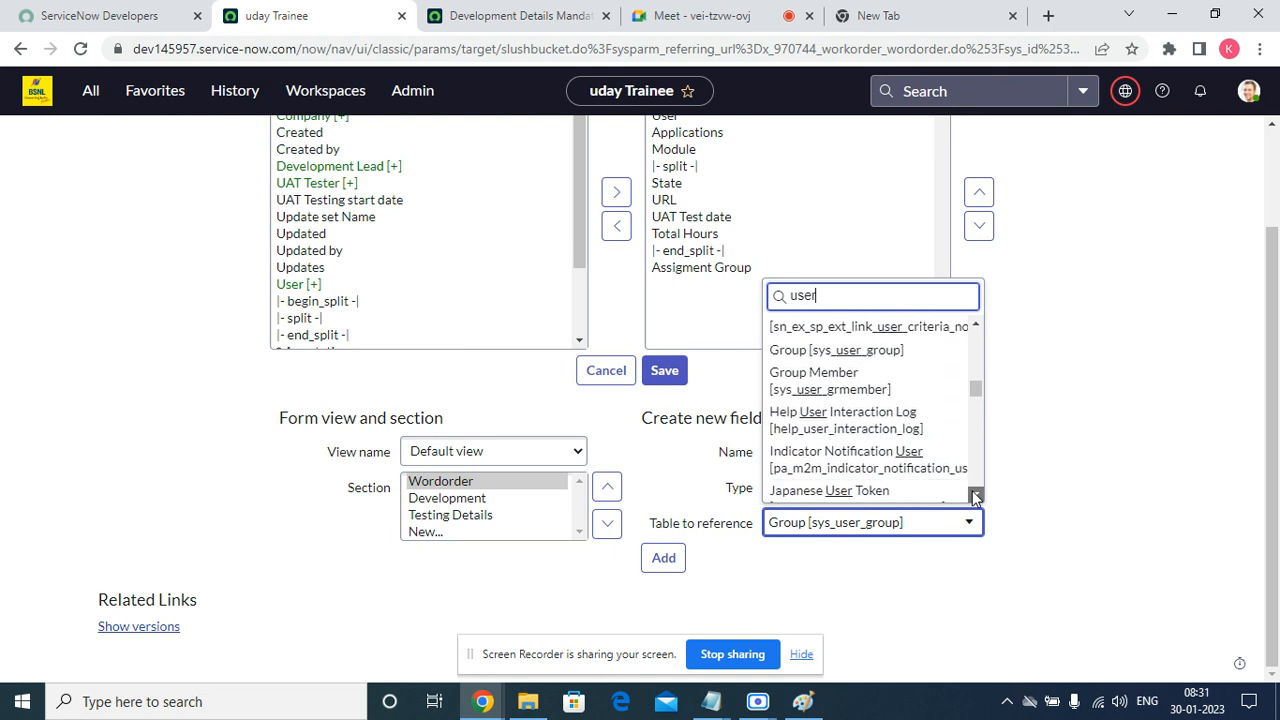
pyautogui.scroll(-10, 975, 497)
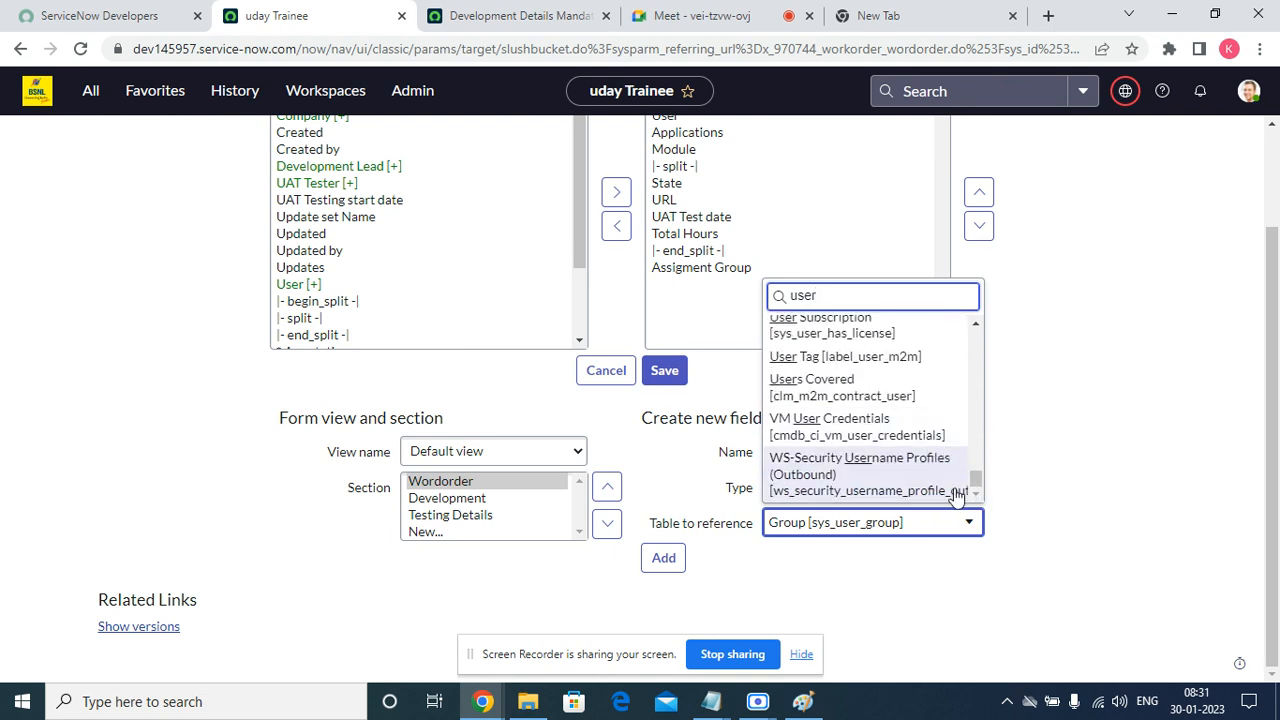
pyautogui.click(958, 489)
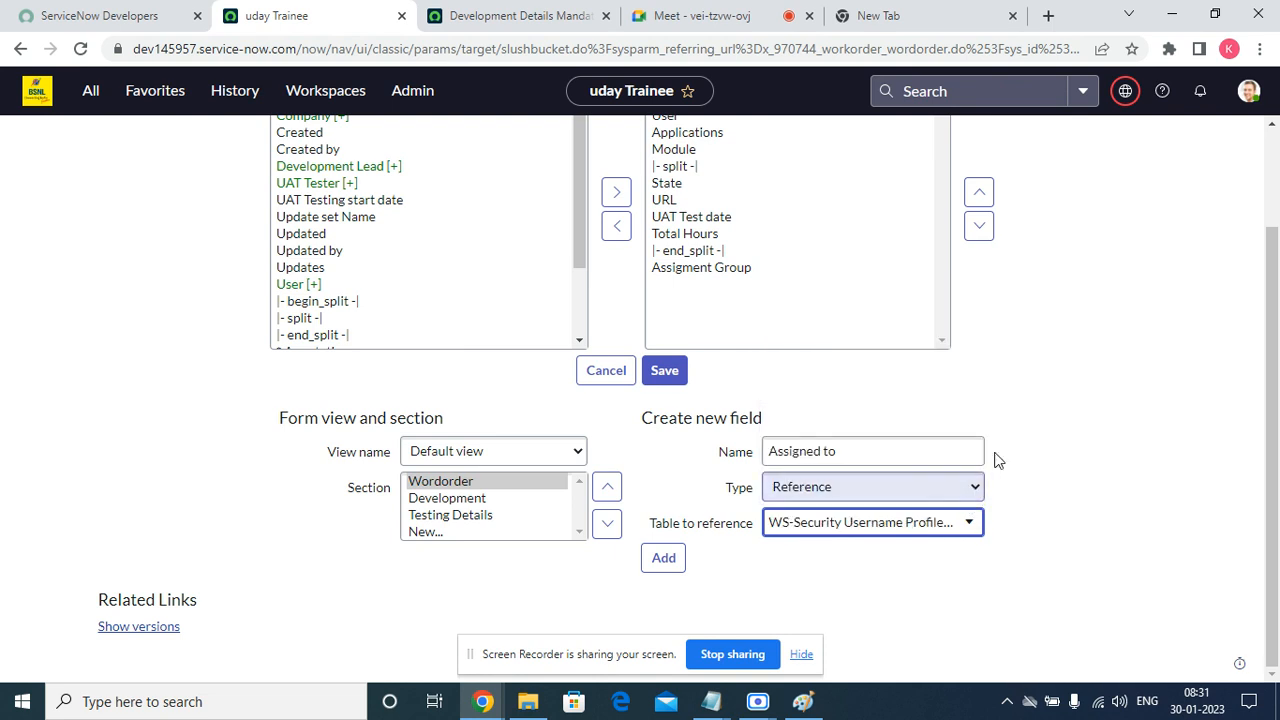
# Set User [sys_user] as the table to reference for the Assigned to field and add the field to the form
pyautogui.click(953, 535)
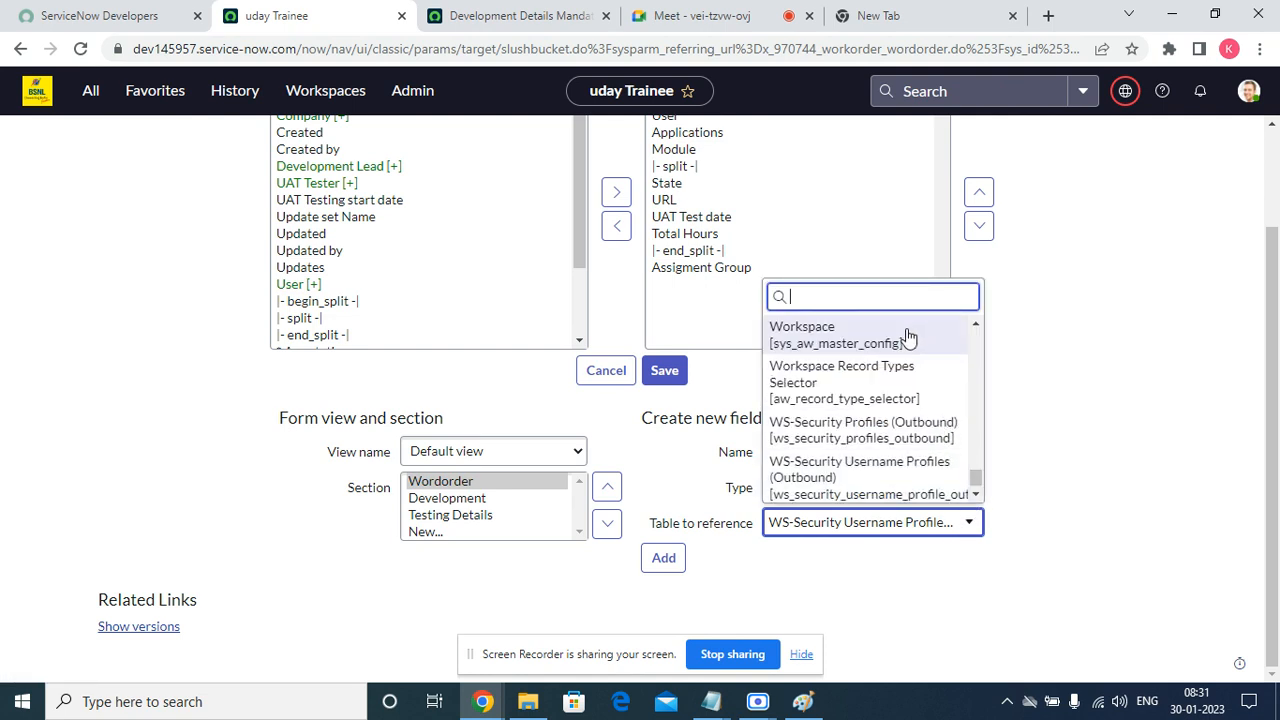
pyautogui.write('user')
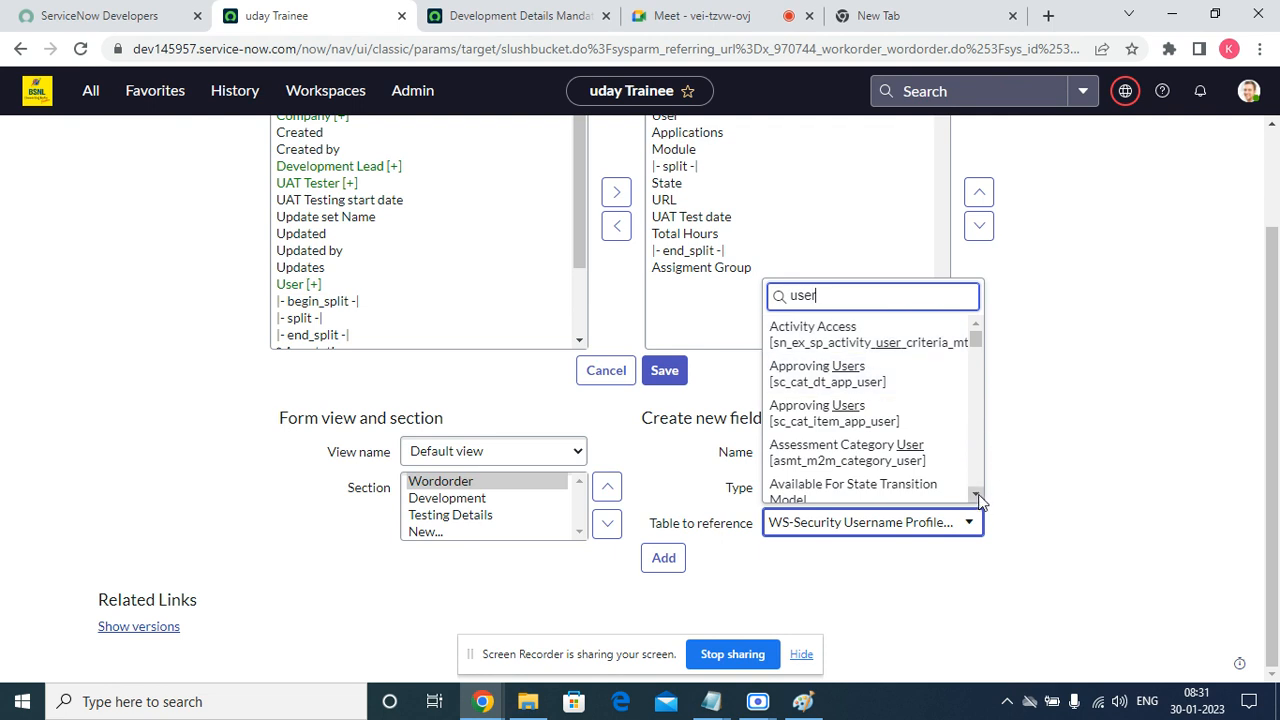
pyautogui.moveTo(978, 502); pyautogui.dragTo(978, 502)
pyautogui.moveTo(982, 415); pyautogui.dragTo(986, 505)
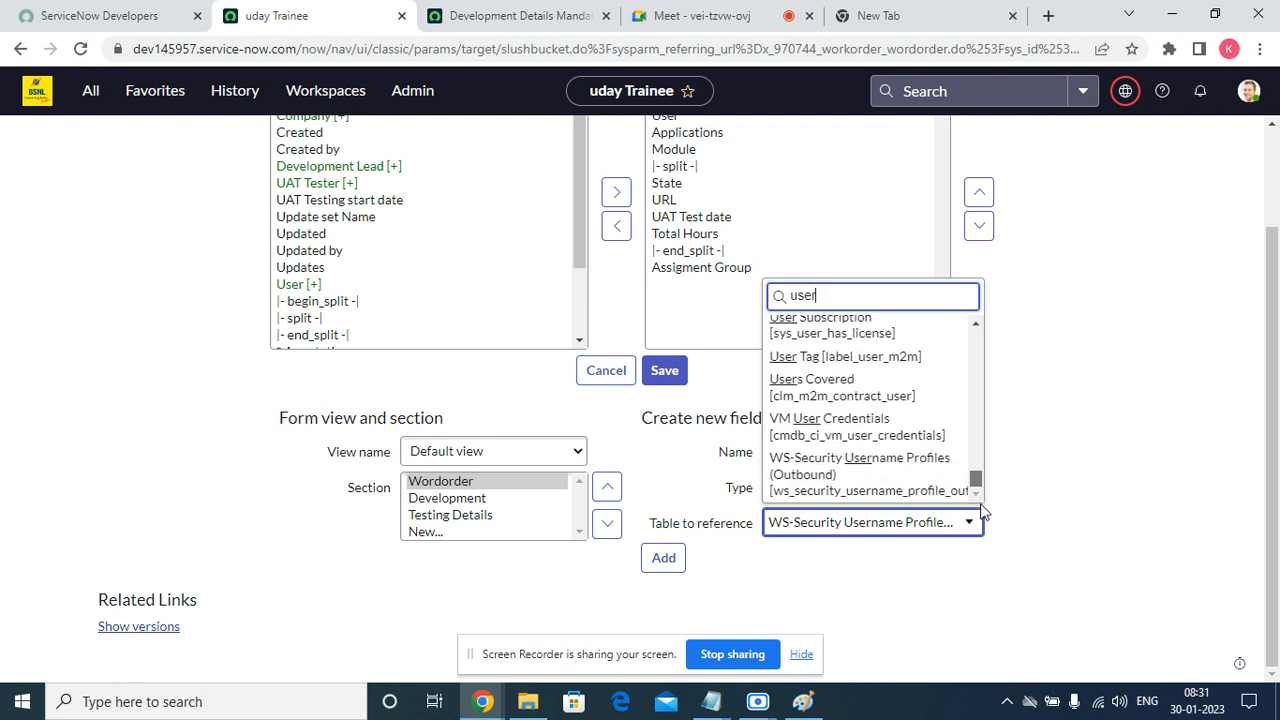
pyautogui.click(976, 325)
pyautogui.moveTo(976, 326); pyautogui.dragTo(976, 326)
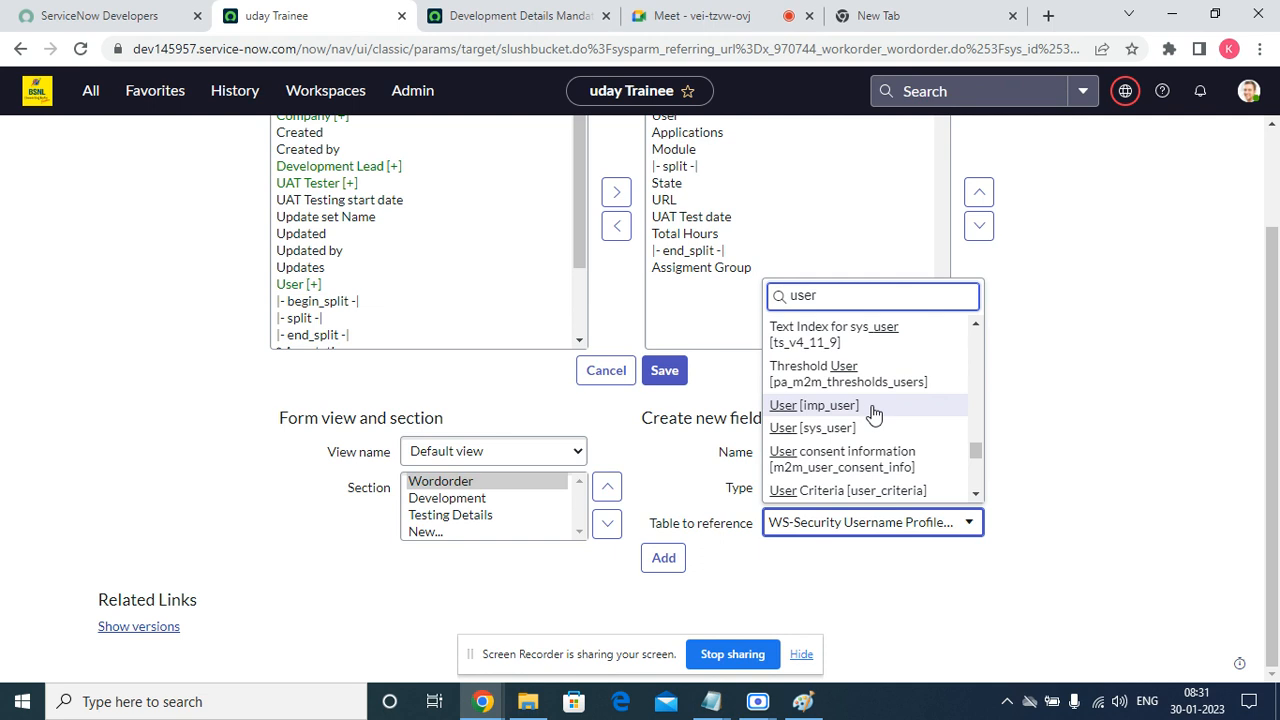
pyautogui.click(852, 426)
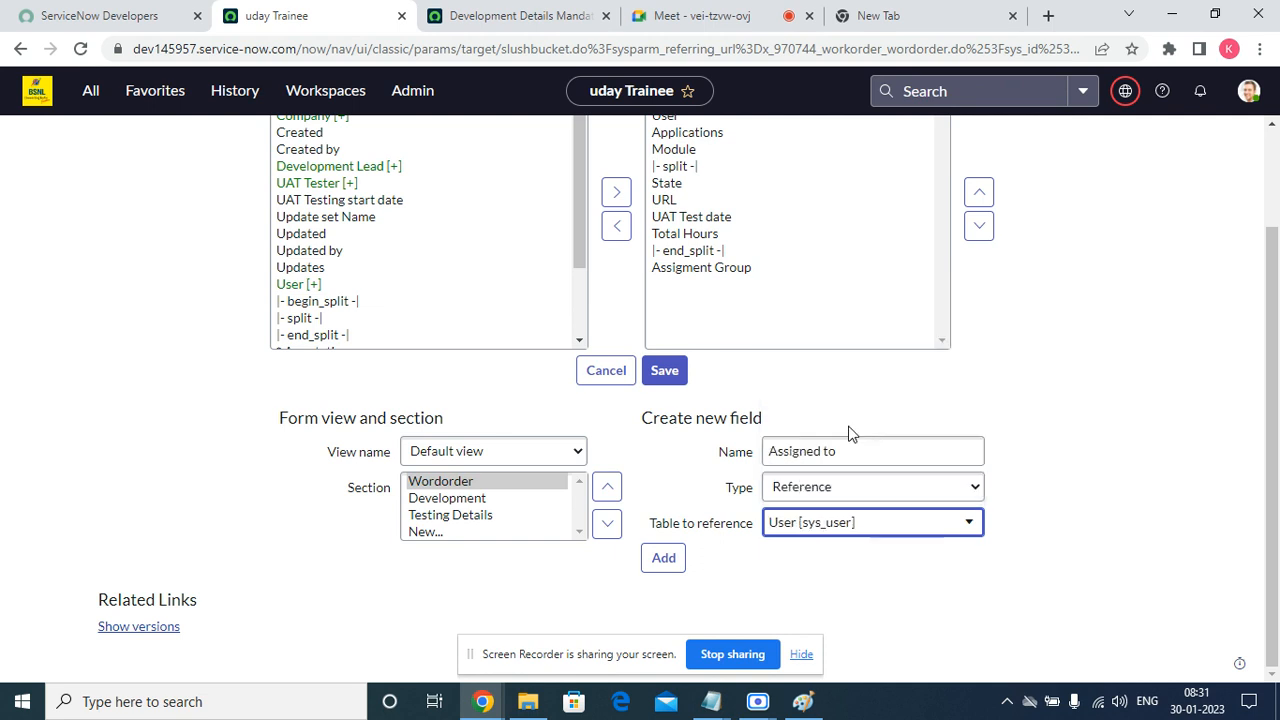
pyautogui.click(663, 557)
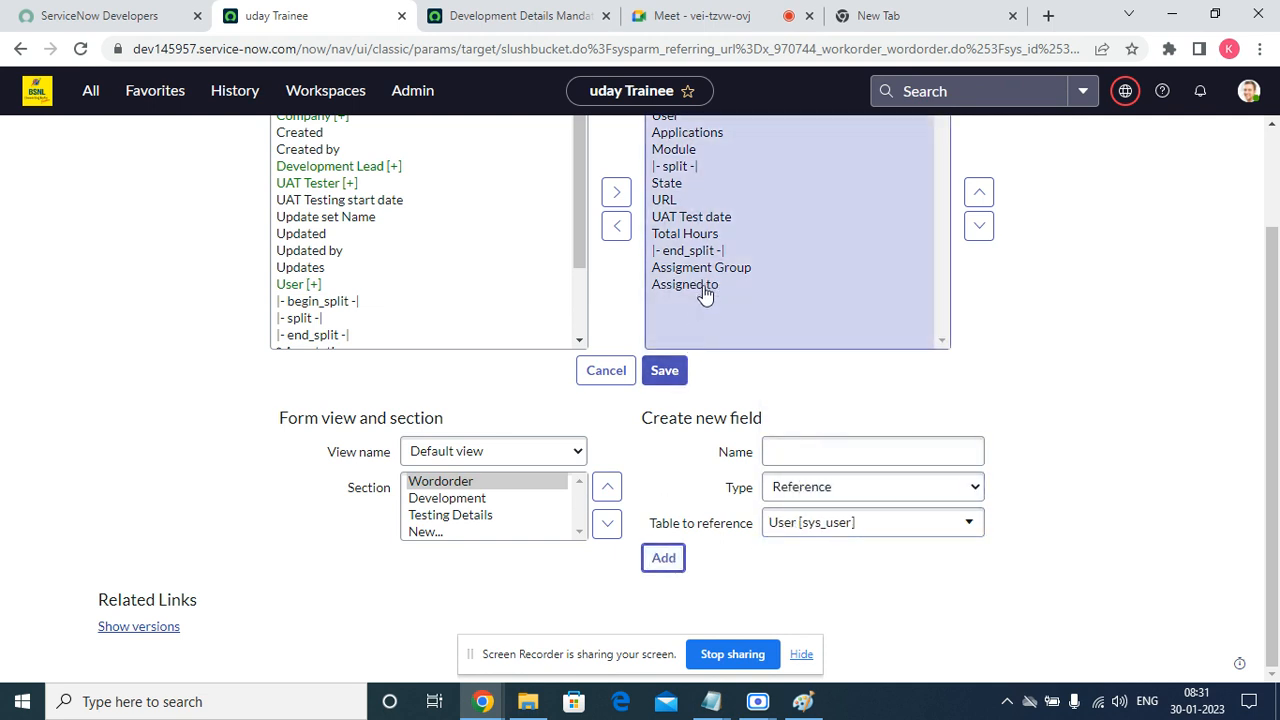
# Reorder the Assigment Group and Assigned to fields together so they sit directly above State, after the split marker
pyautogui.scroll(1, 700, 289)
pyautogui.click(729, 334)
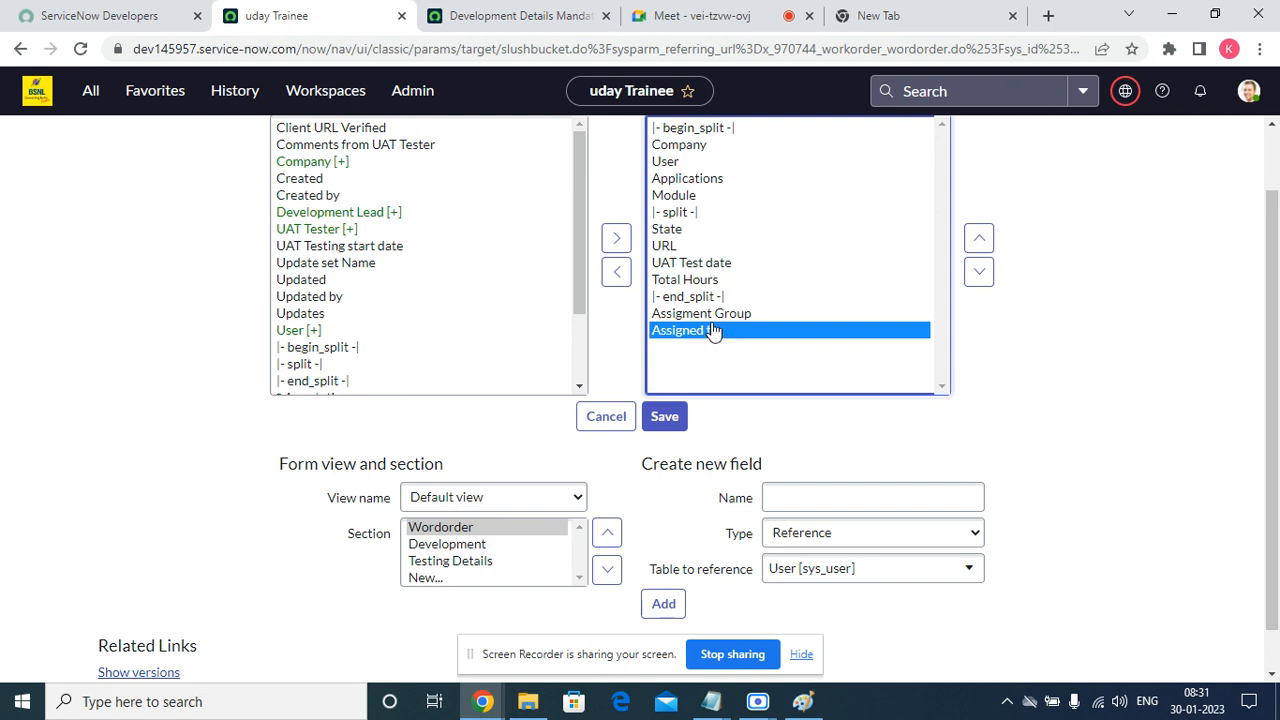
pyautogui.keyDown('ctrl'); pyautogui.click(709, 332); pyautogui.keyUp('ctrl')
pyautogui.keyDown('ctrl'); pyautogui.click(696, 334); pyautogui.keyUp('ctrl')
pyautogui.keyDown('ctrl'); pyautogui.click(706, 317); pyautogui.keyUp('ctrl')
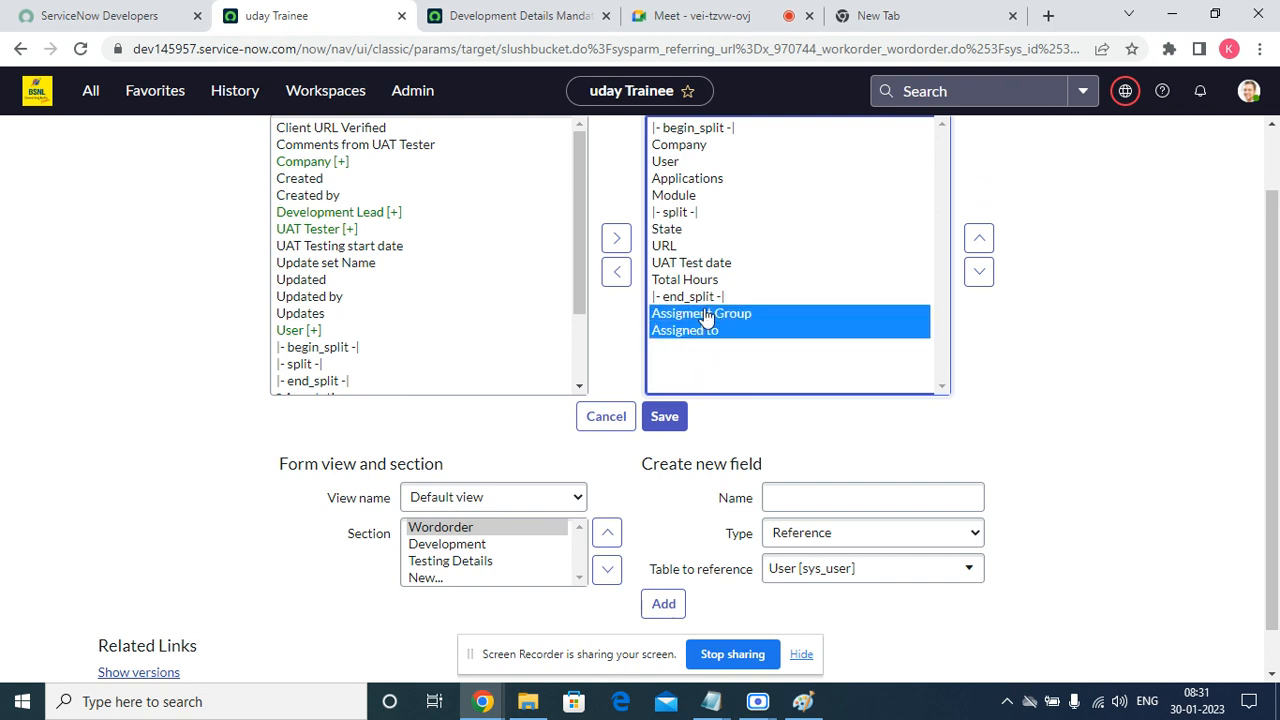
pyautogui.click(979, 239)
pyautogui.click(979, 239)
pyautogui.click(979, 239)
pyautogui.click(979, 239)
pyautogui.click(979, 239)
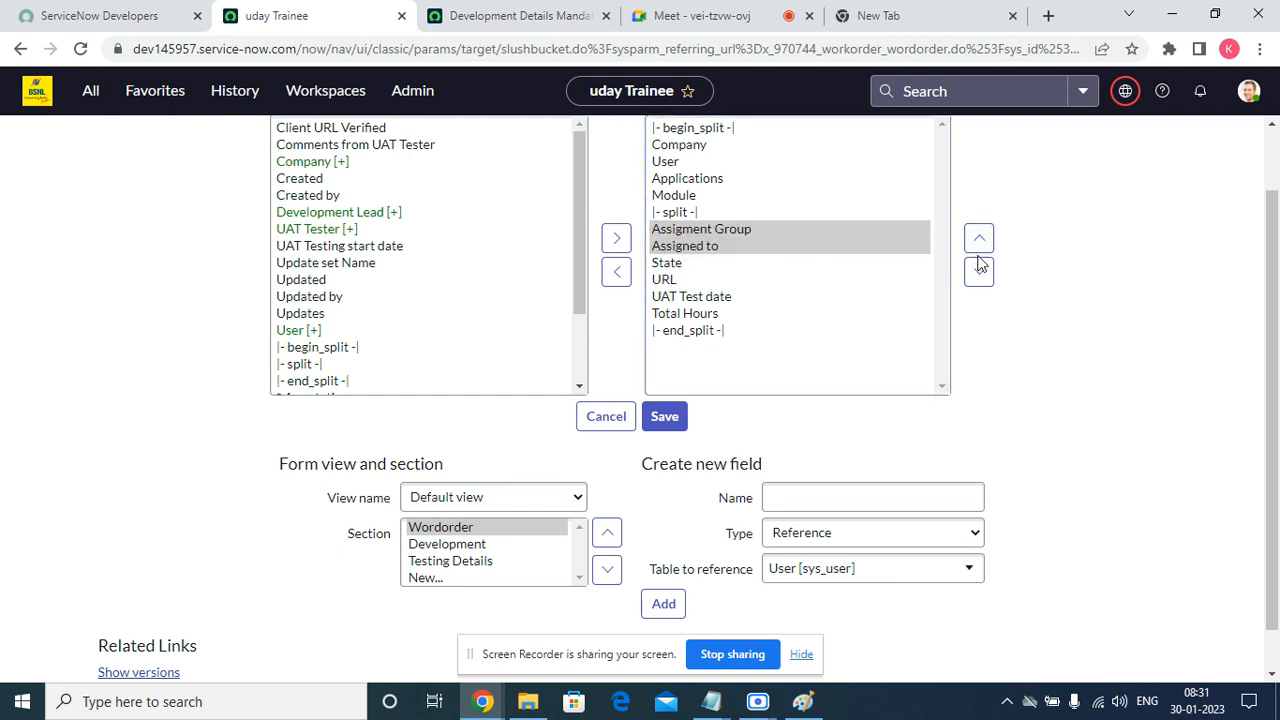
# Save the Wordorder form layout and return to the record with the Assigment Group and Assigned to fields
pyautogui.click(668, 420)
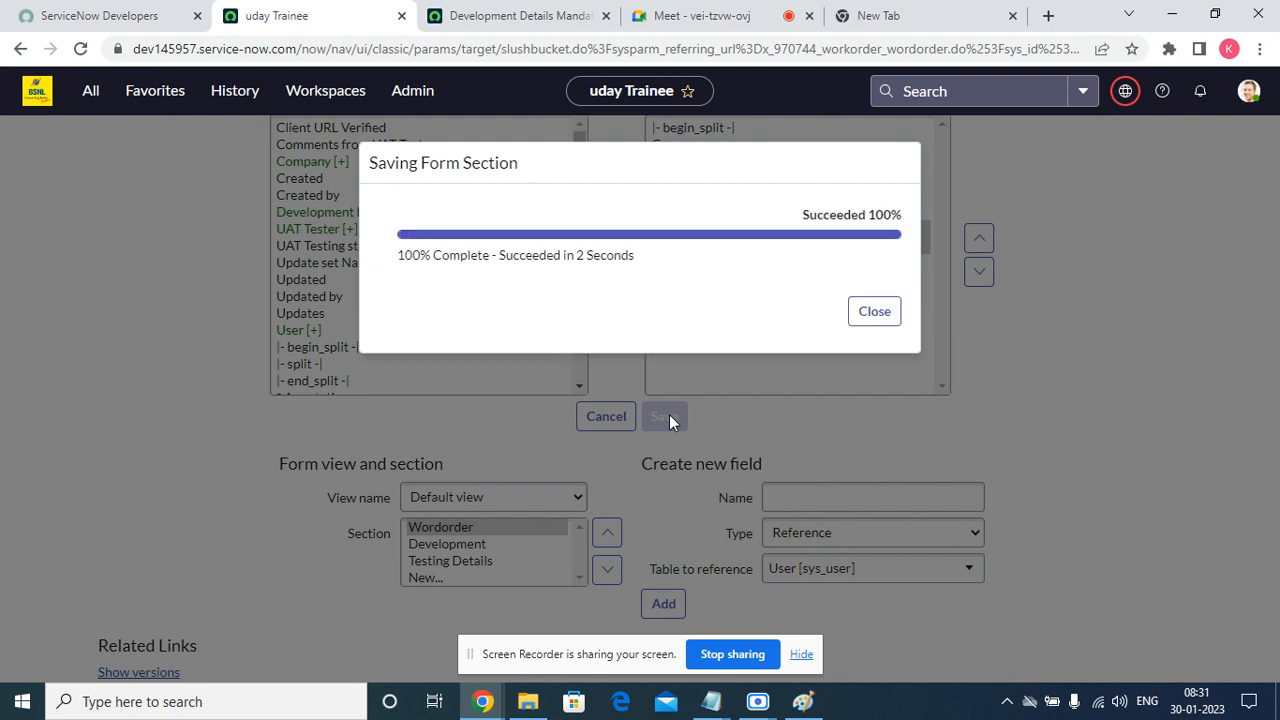
pyautogui.click(872, 310)
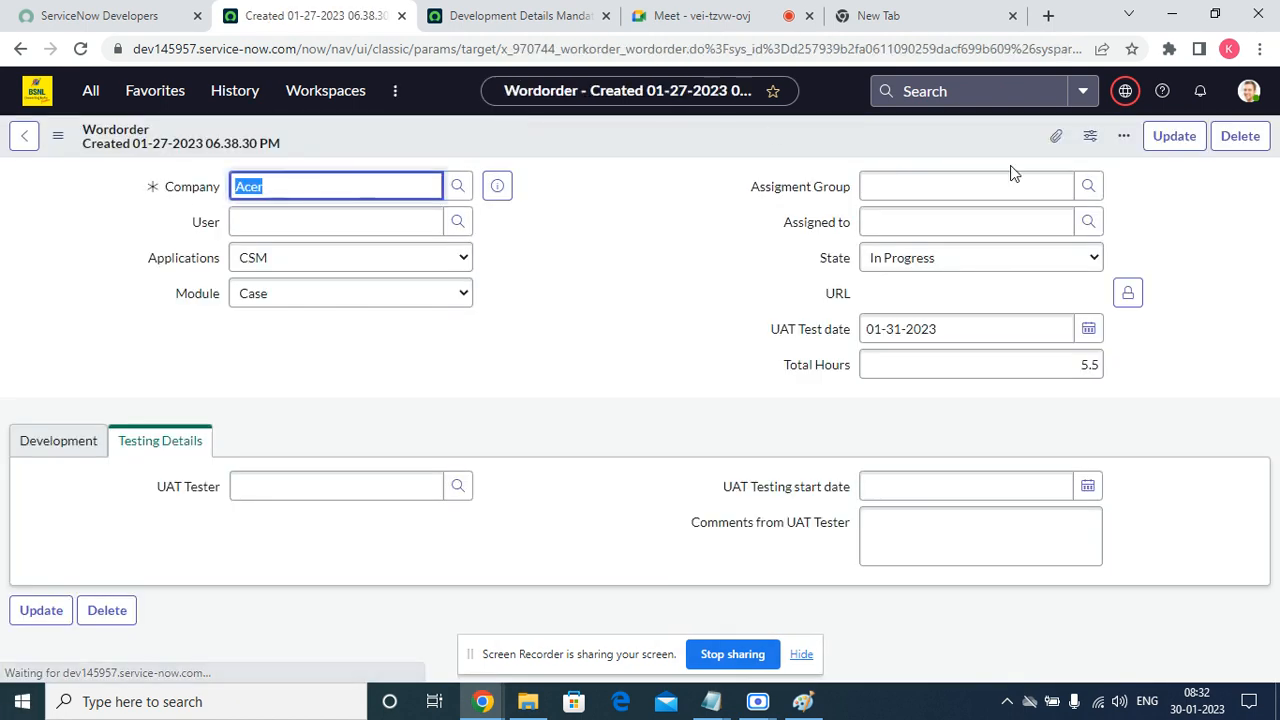
pyautogui.click(901, 197)
pyautogui.press('Tab')
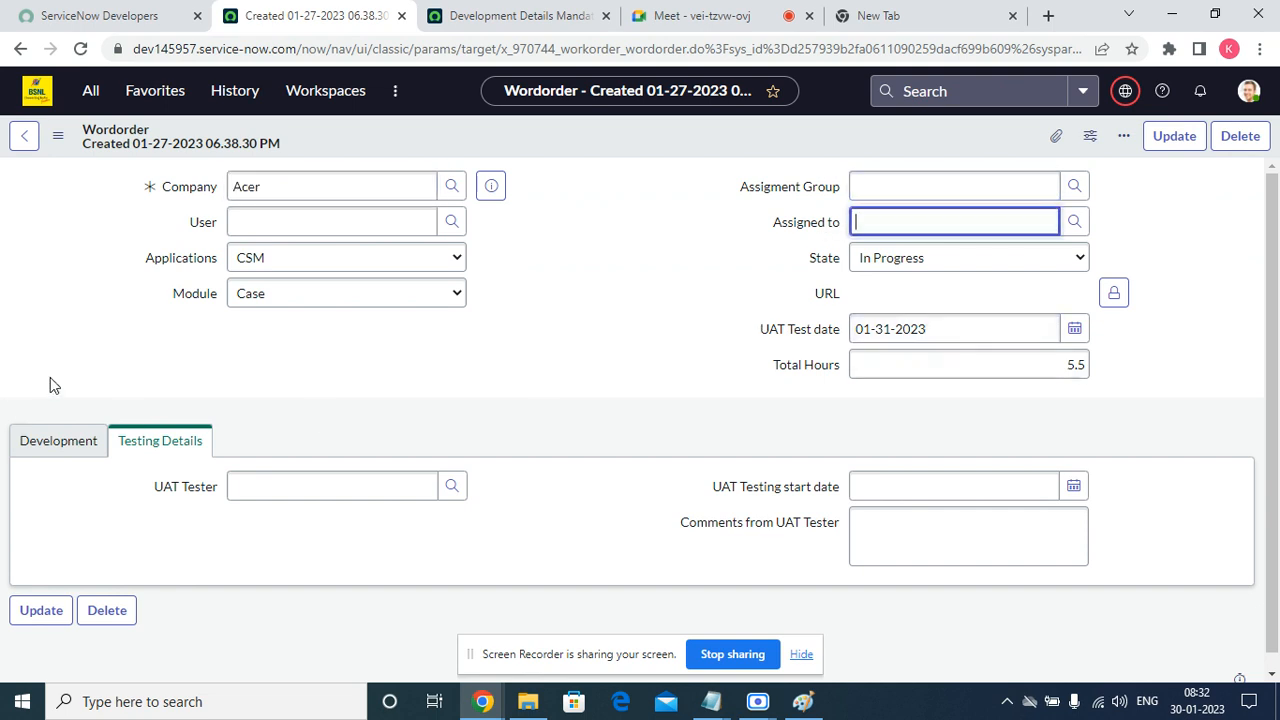
# Find Tables under System Definition and open the Wordorder table's definition record
pyautogui.click(93, 100)
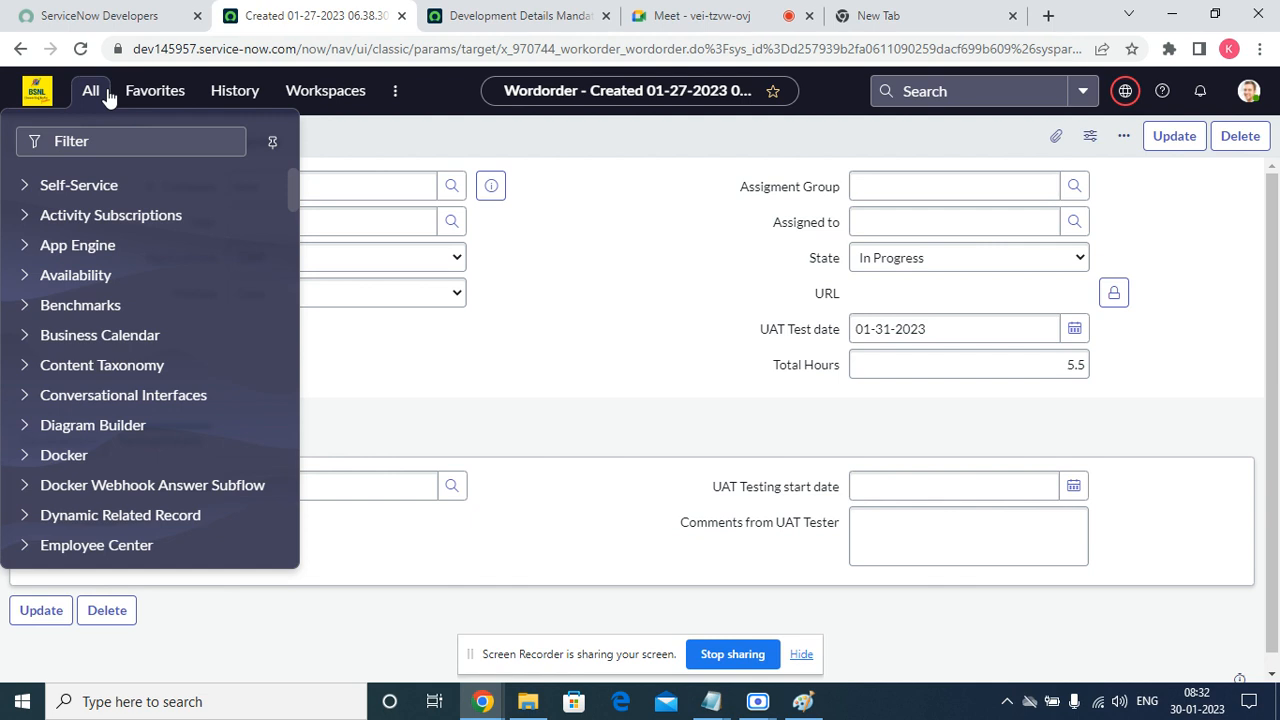
pyautogui.click(138, 90)
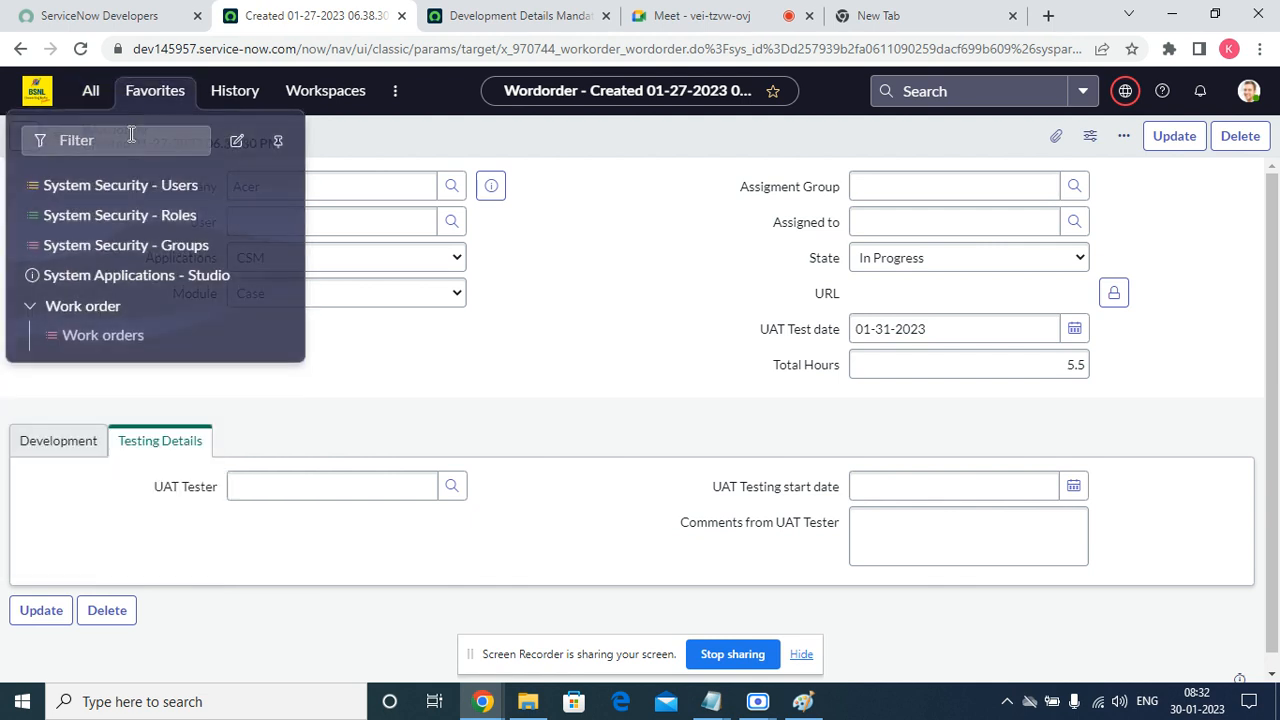
pyautogui.click(88, 91)
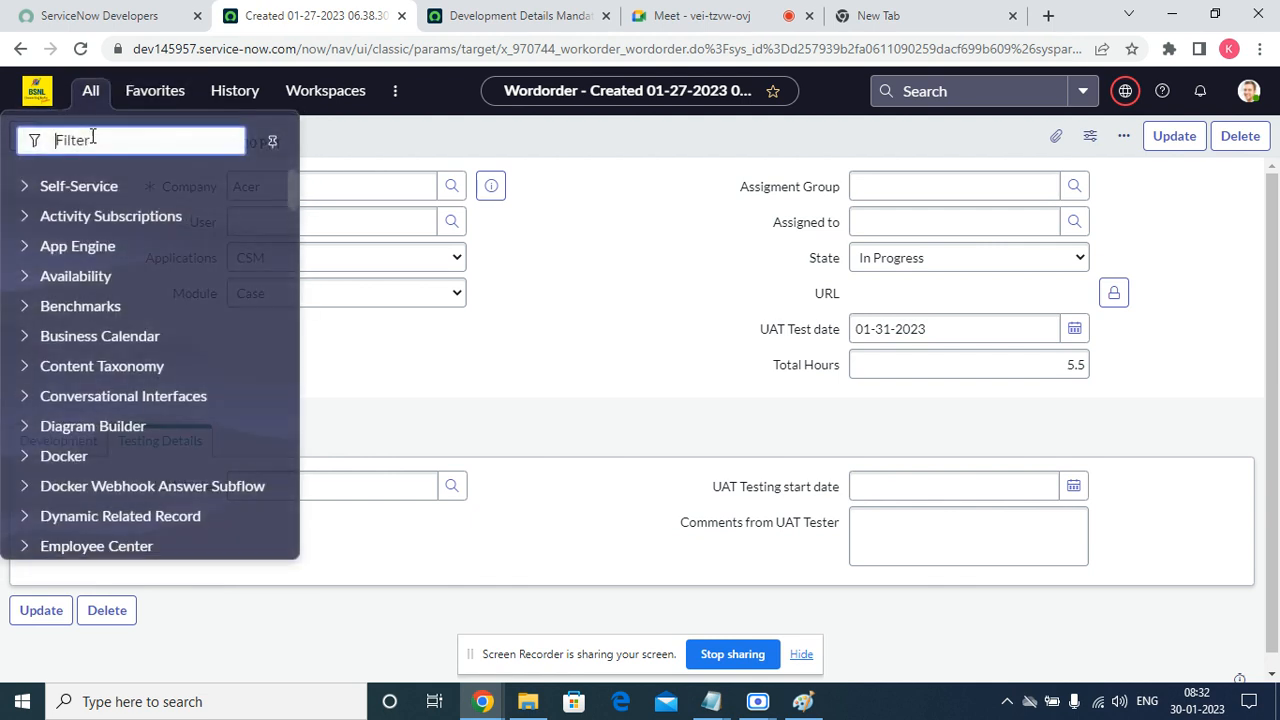
pyautogui.write('ta')
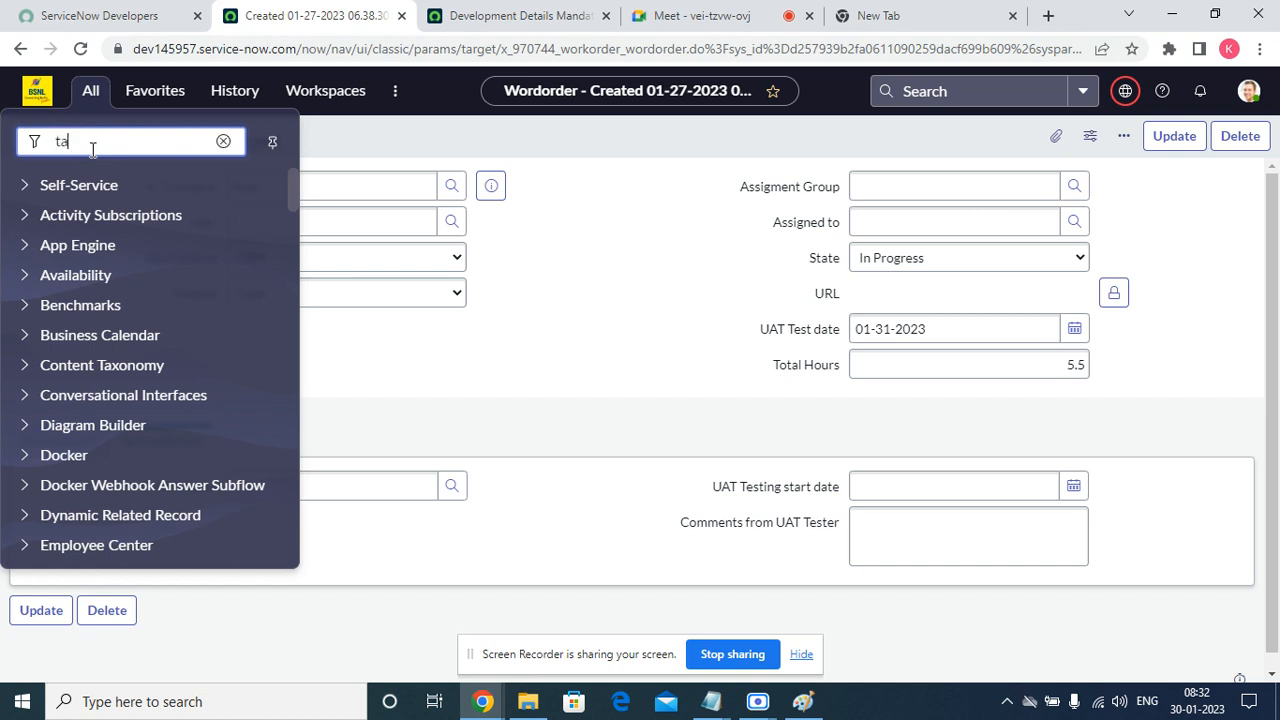
pyautogui.write('bles')
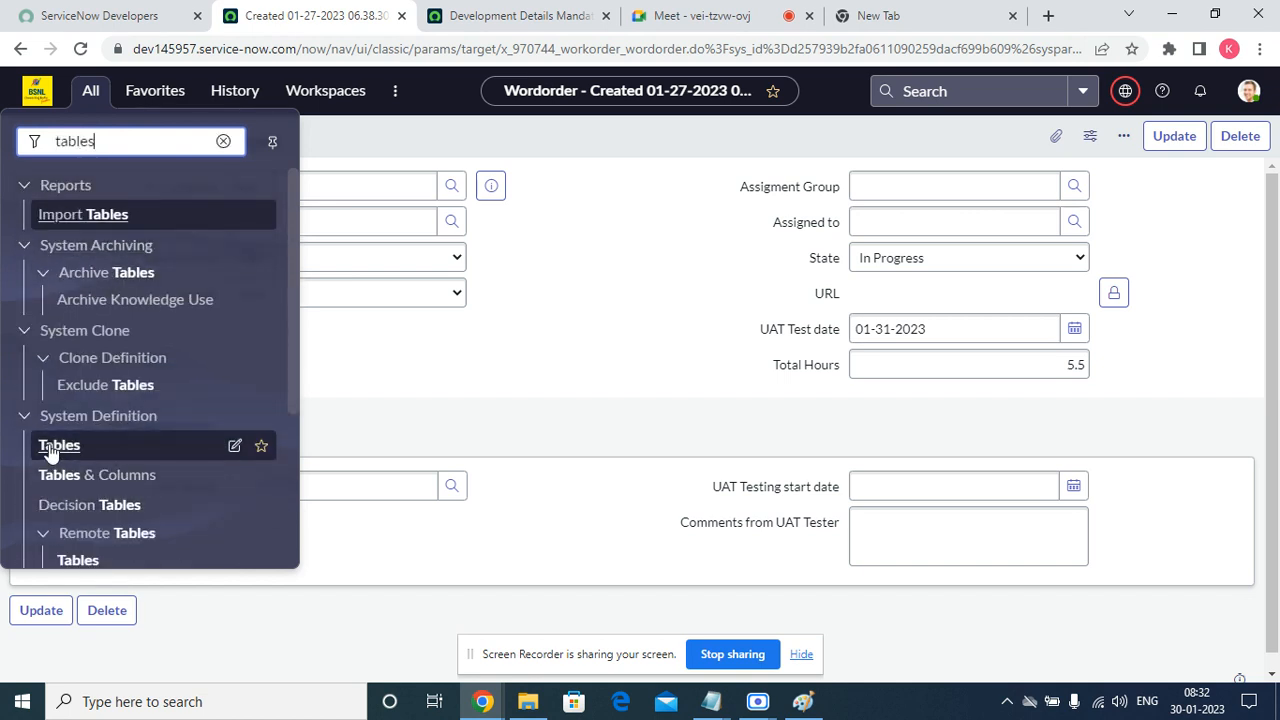
pyautogui.click(47, 446)
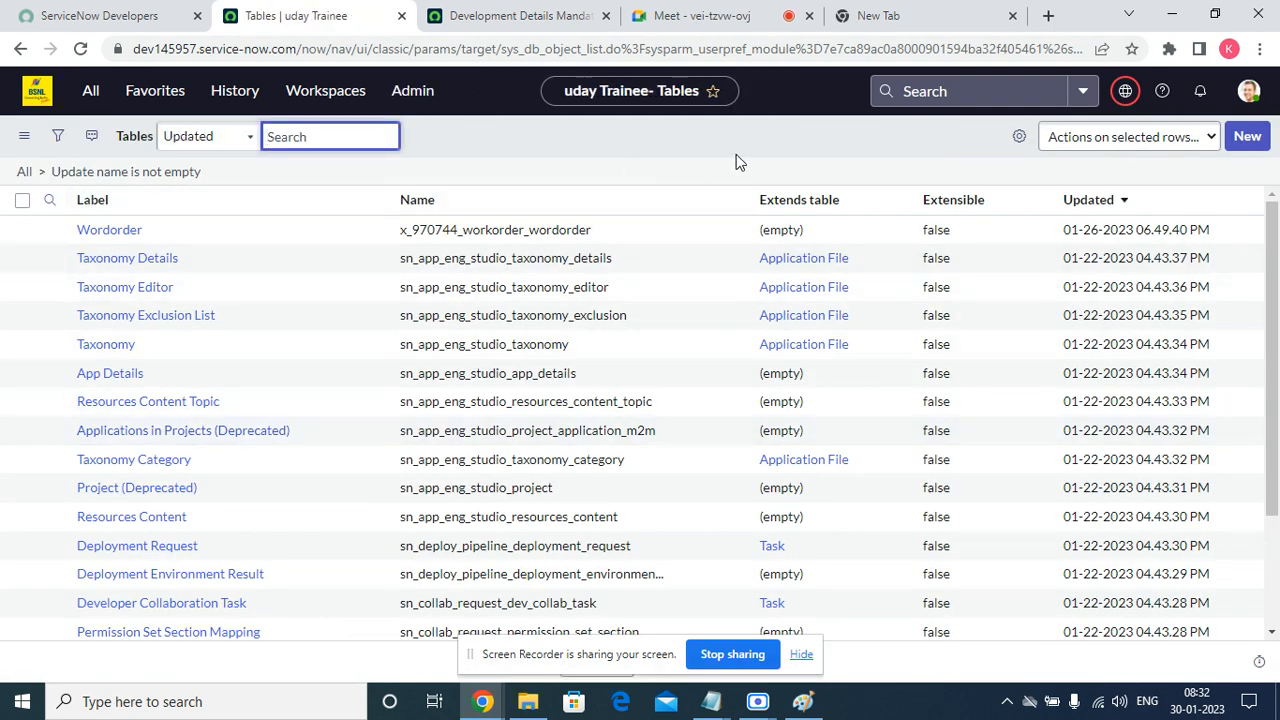
pyautogui.click(104, 229)
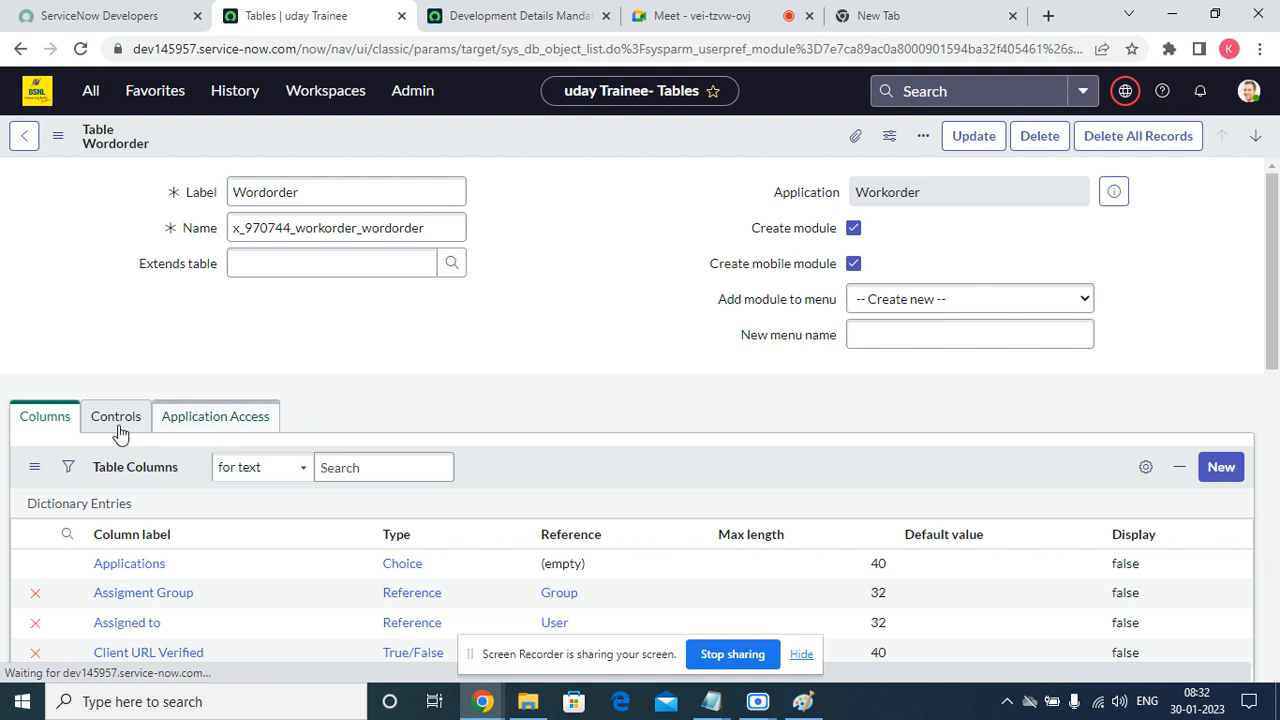
# Make the Wordorder table extensible in its controls, update the record and dismiss the resulting message
pyautogui.click(108, 402)
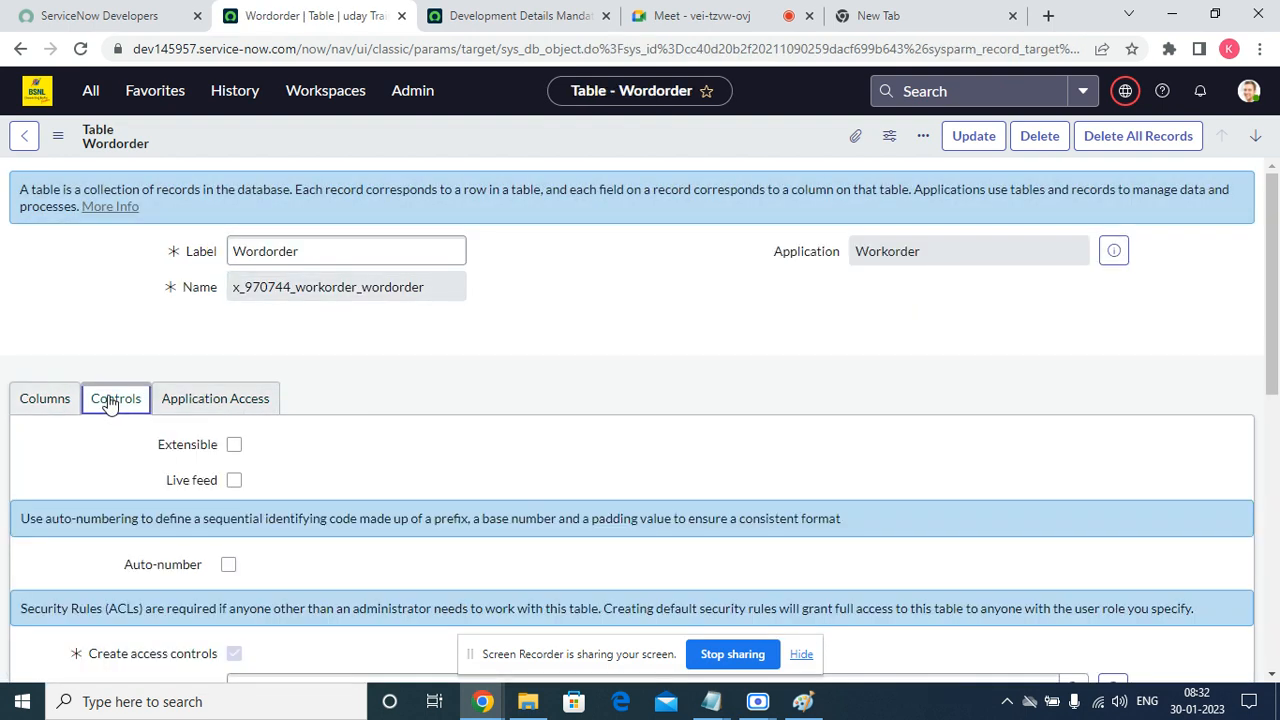
pyautogui.click(236, 446)
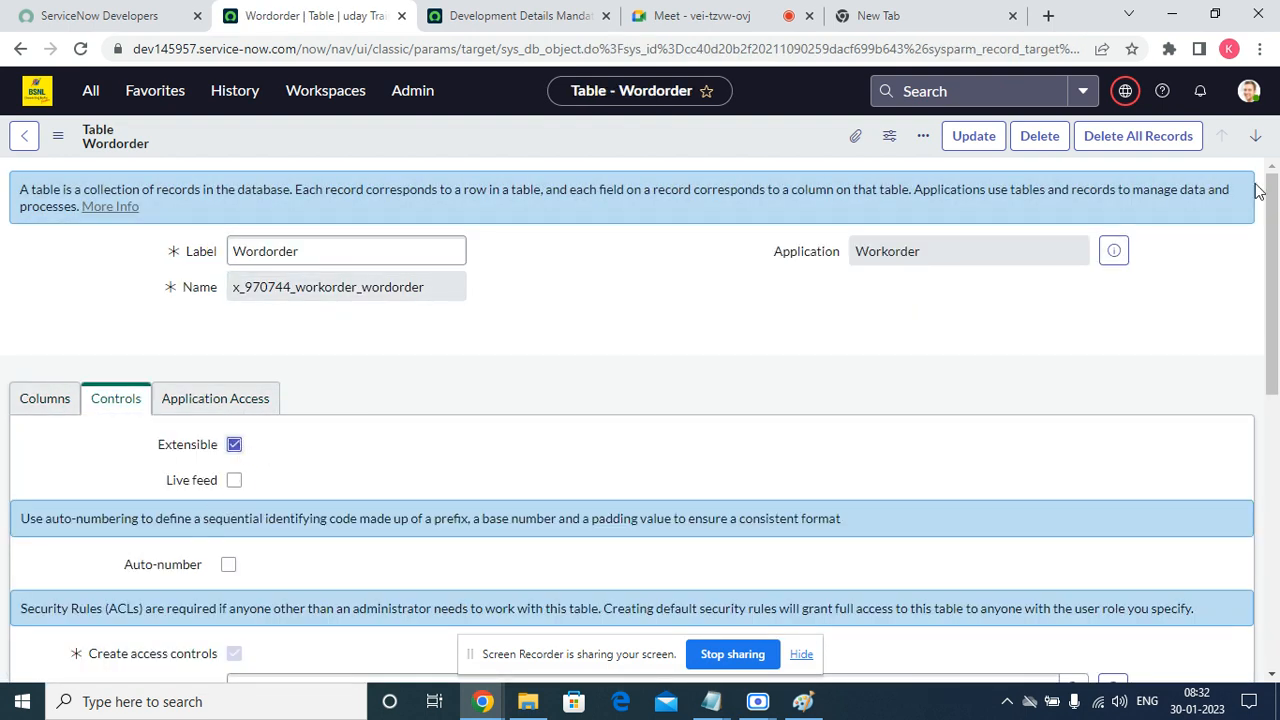
pyautogui.click(975, 135)
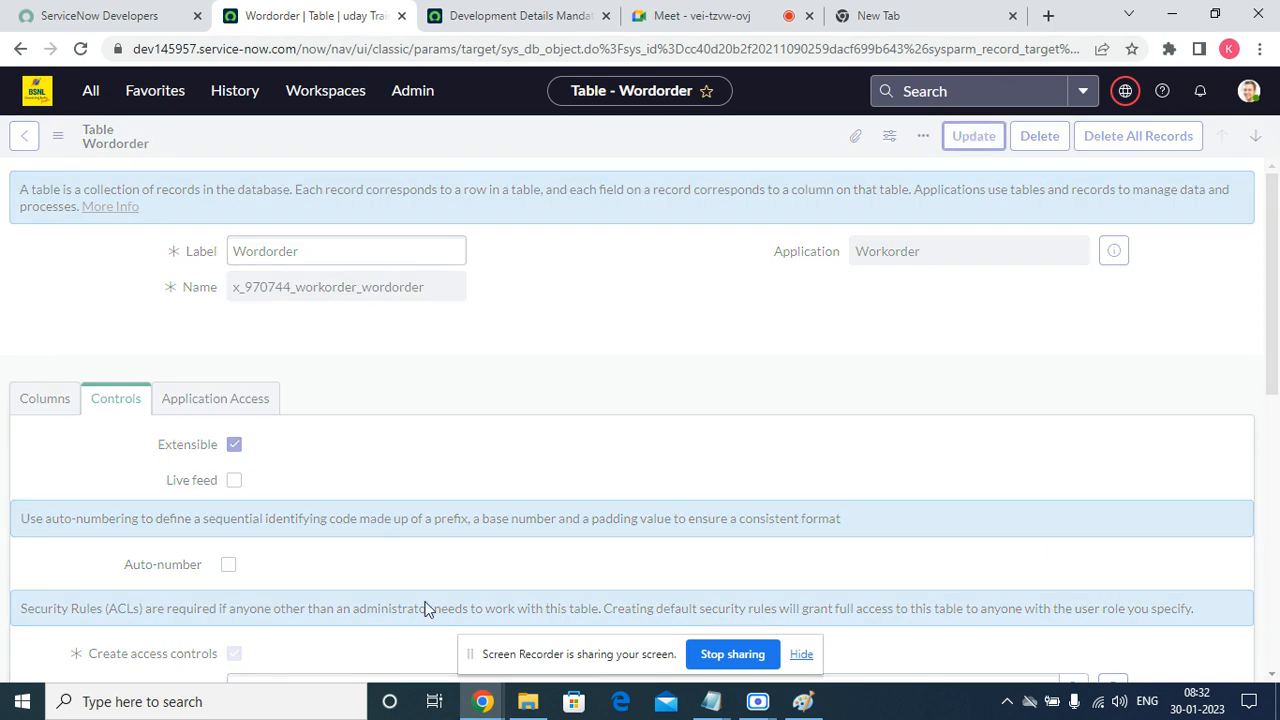
pyautogui.click(803, 655)
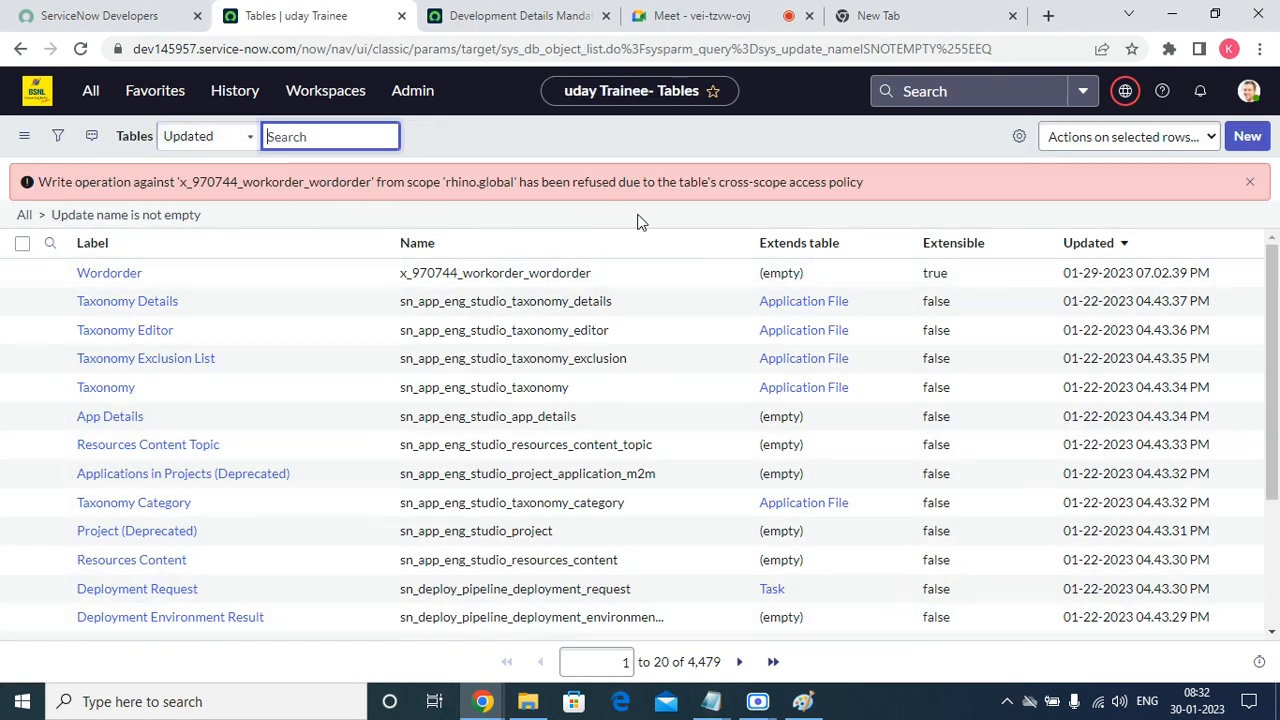
pyautogui.click(1255, 182)
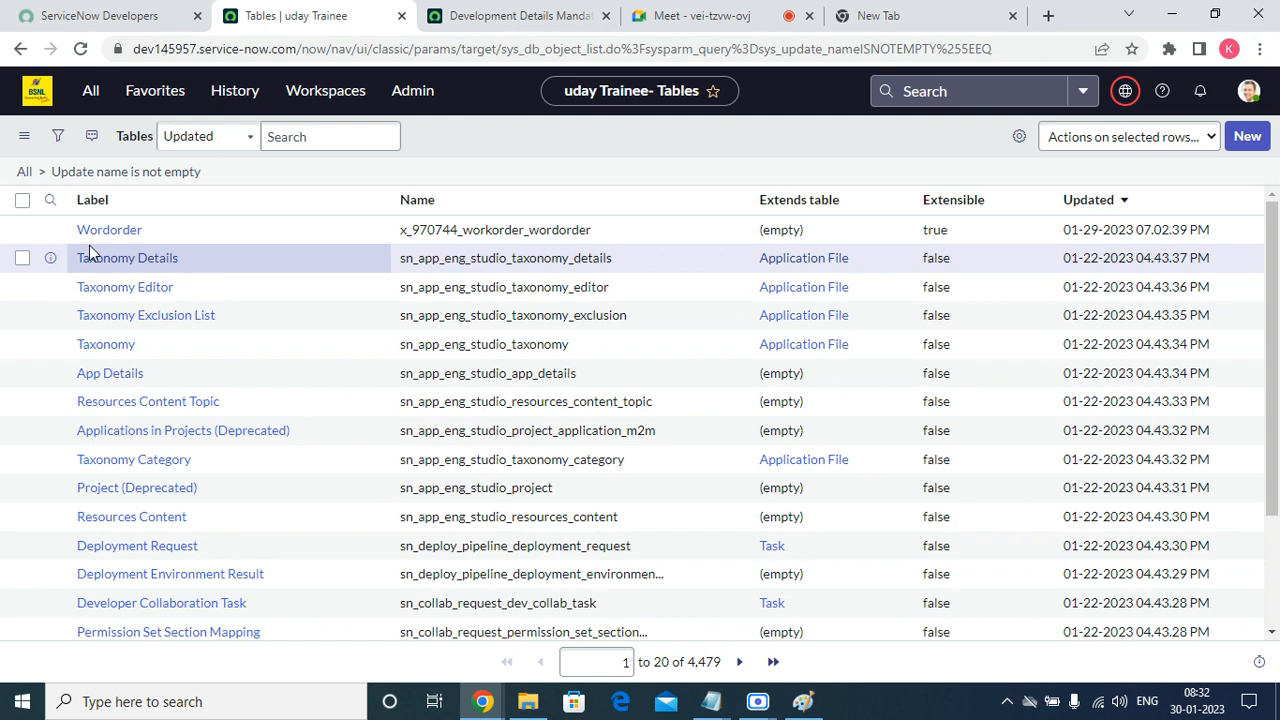
# Open the Wordorder table definition in a separate browser tab and update the record again
pyautogui.rightClick(50, 231)
pyautogui.click(77, 243)
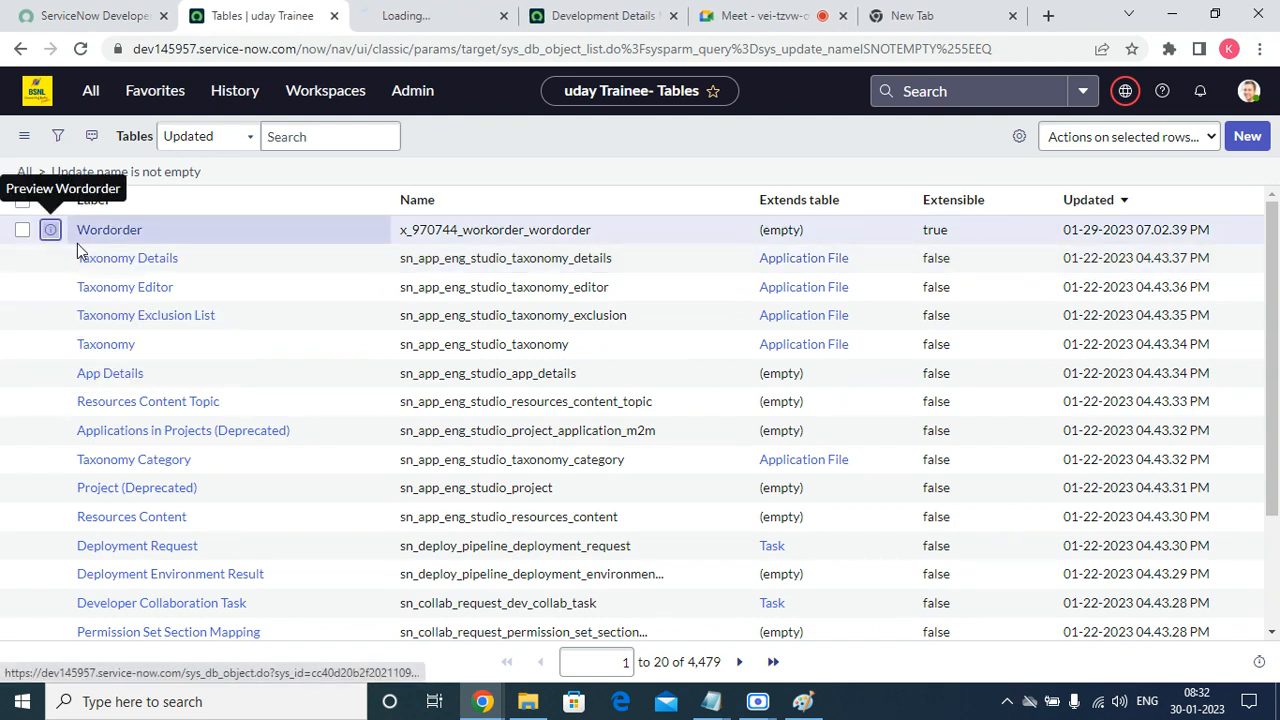
pyautogui.click(420, 15)
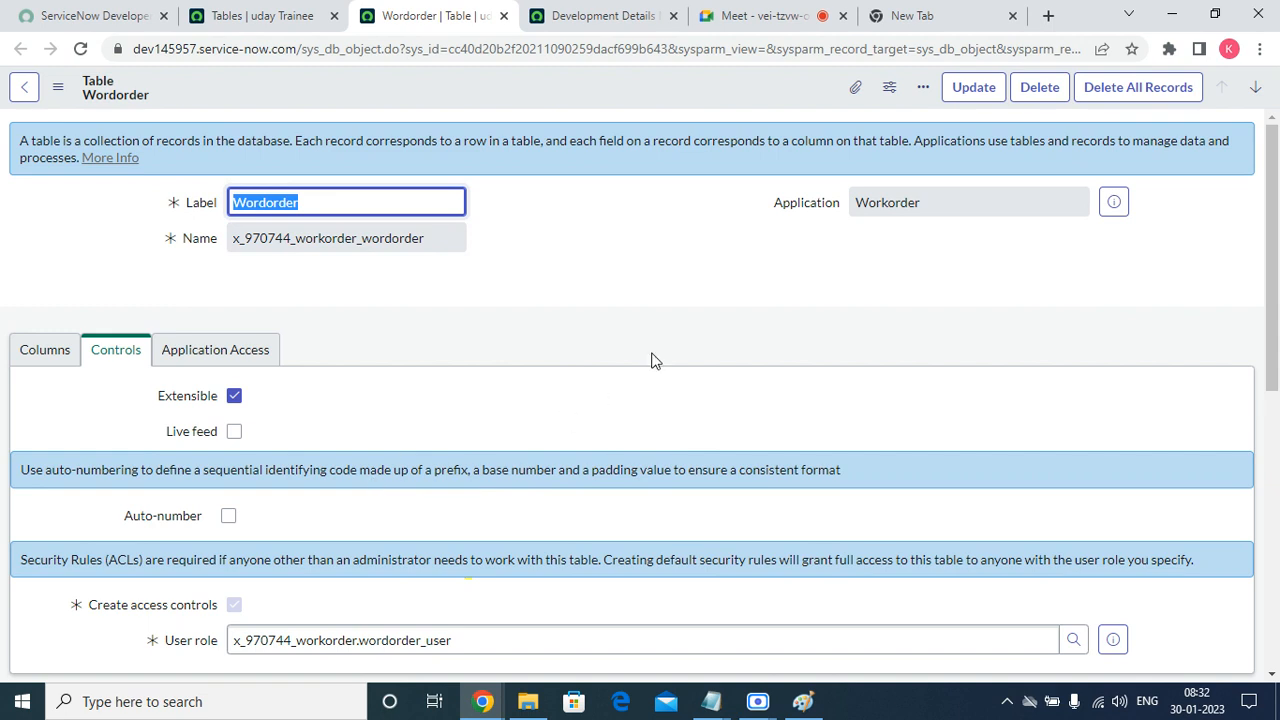
pyautogui.click(972, 88)
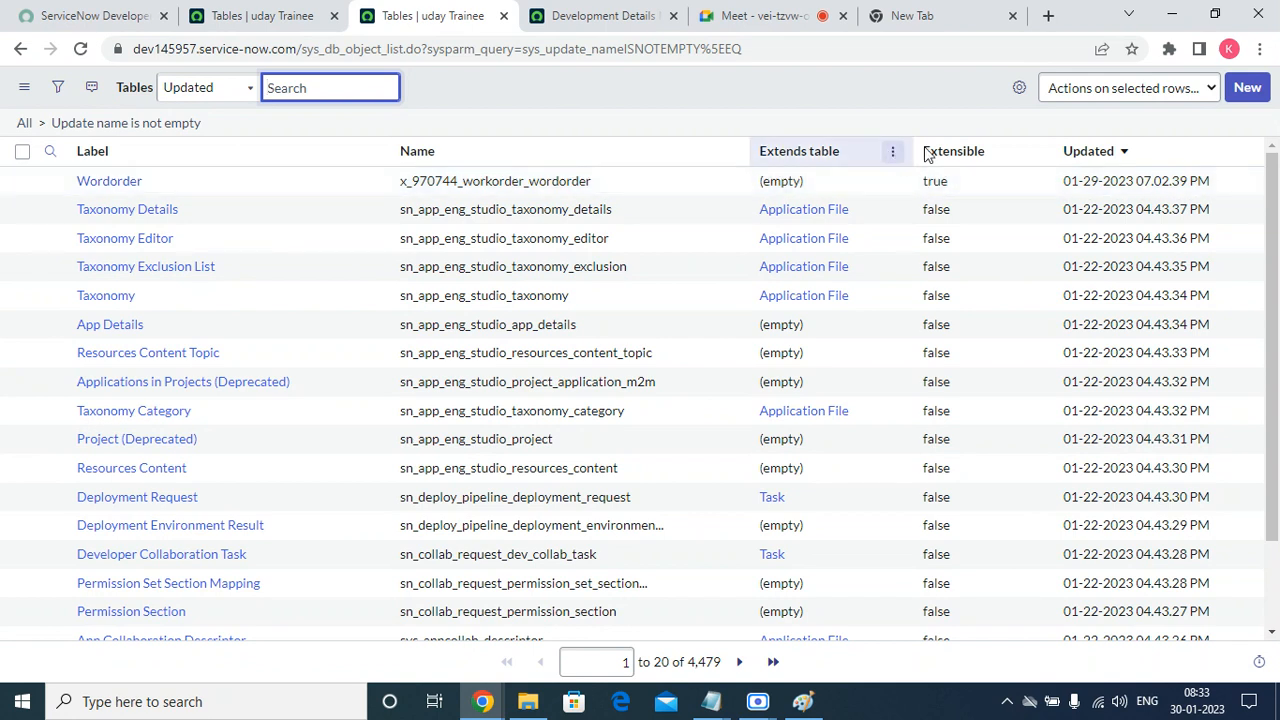
# Start a new table labelled "Workorder Task" that extends the Wordorder table
pyautogui.click(1247, 88)
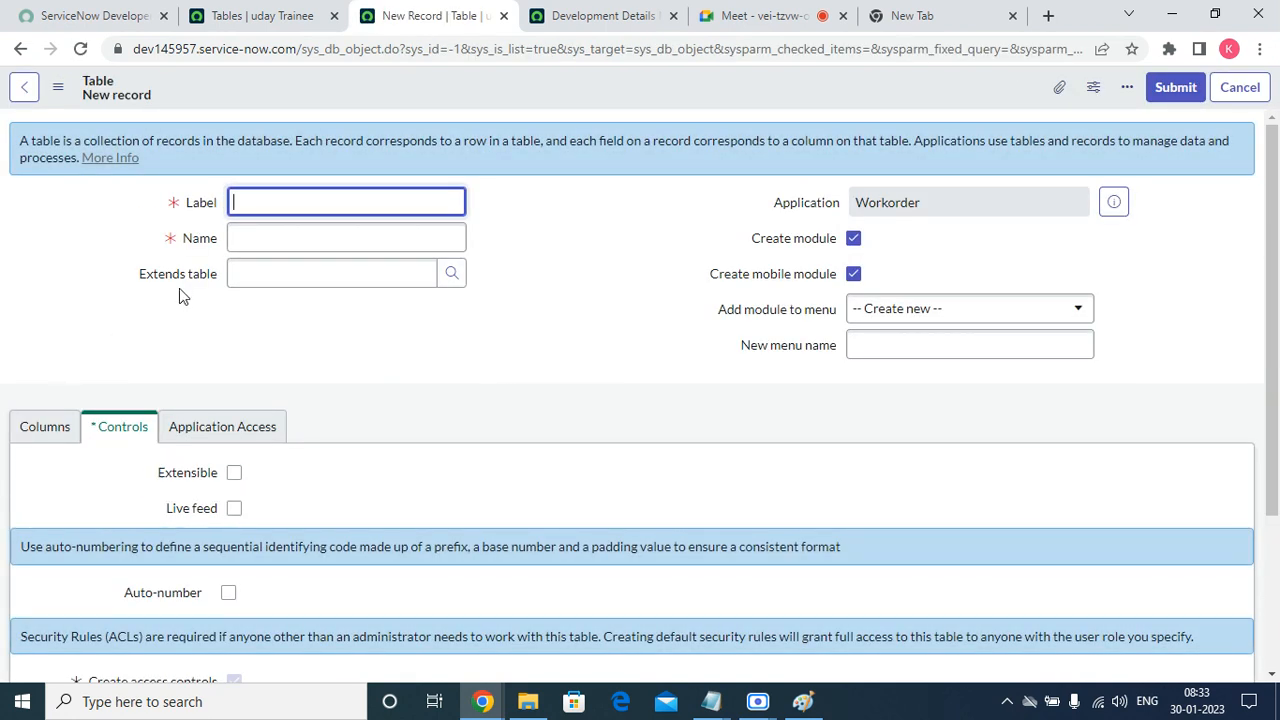
pyautogui.write('Workorder Task')
pyautogui.click(391, 342)
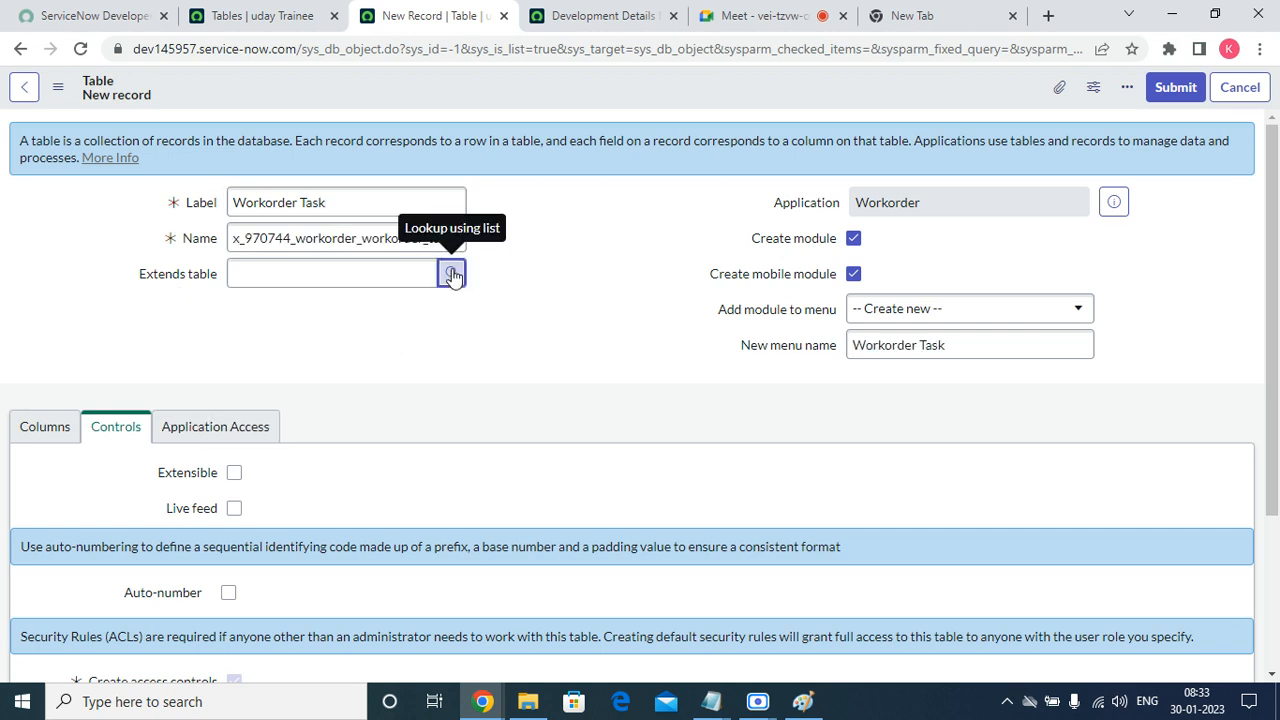
pyautogui.click(451, 273)
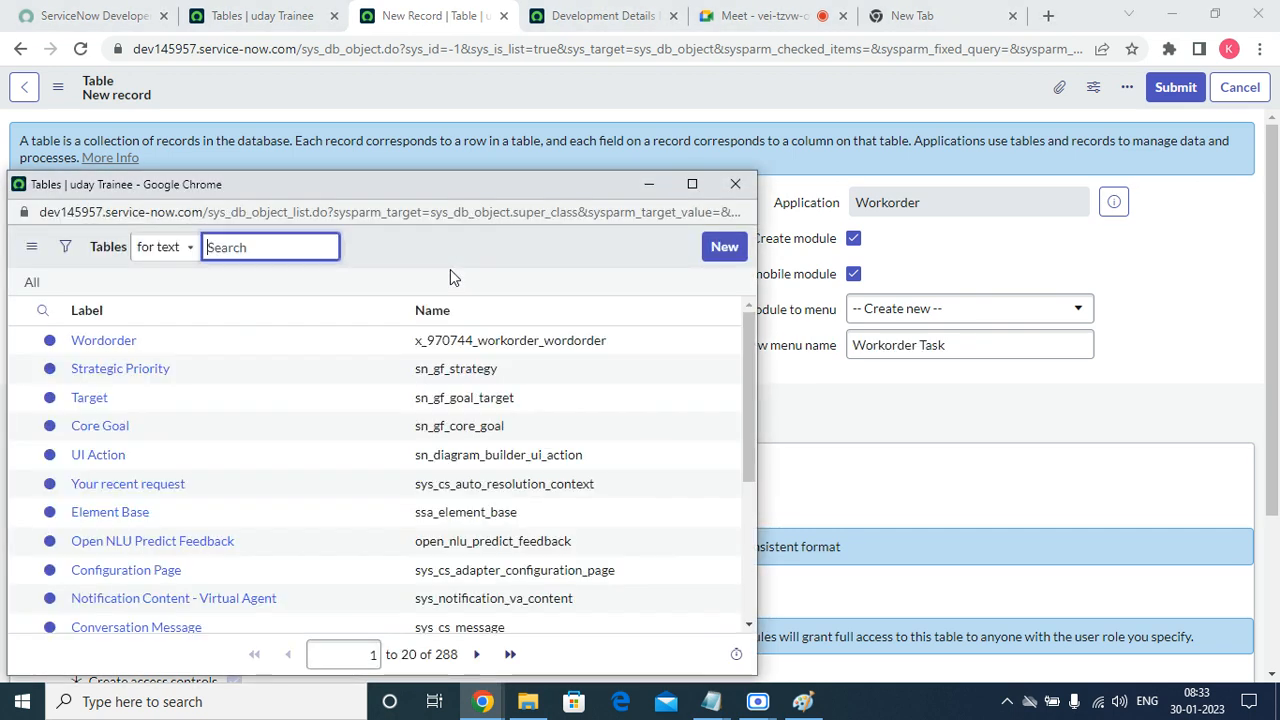
pyautogui.click(90, 340)
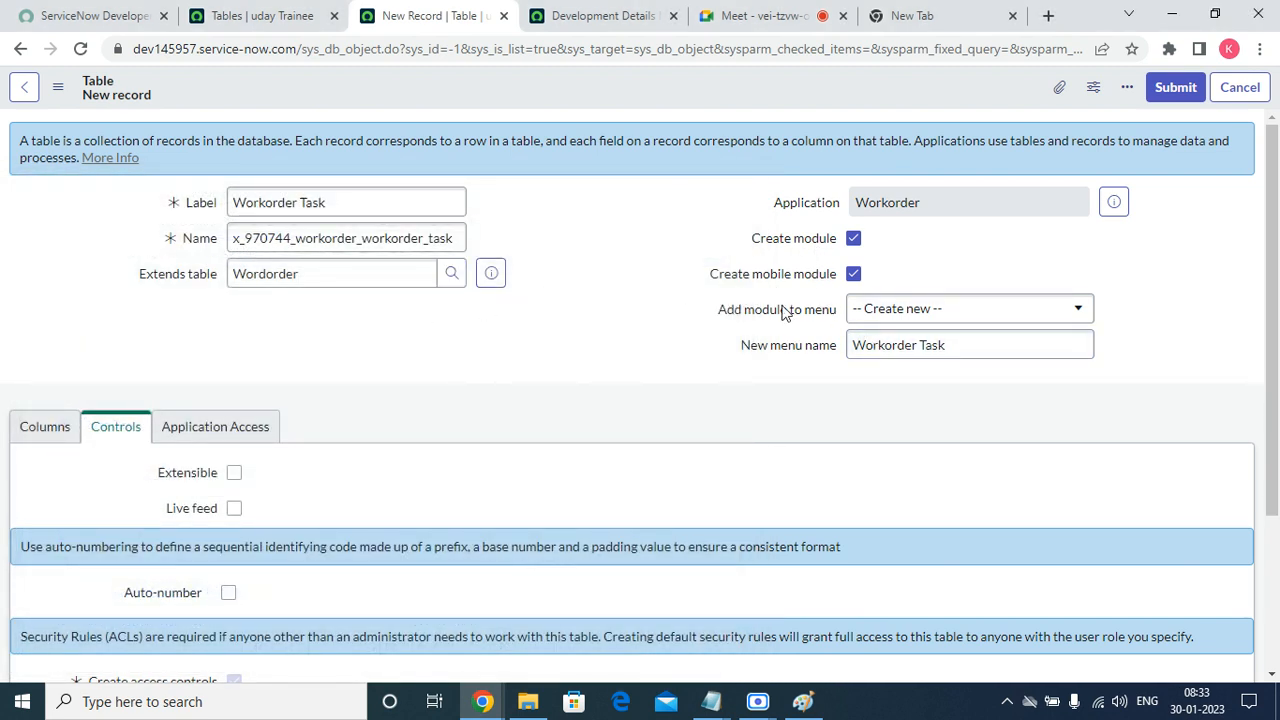
# Add the Workorder Task module to the existing Work order application menu and bring up the table's columns
pyautogui.click(903, 309)
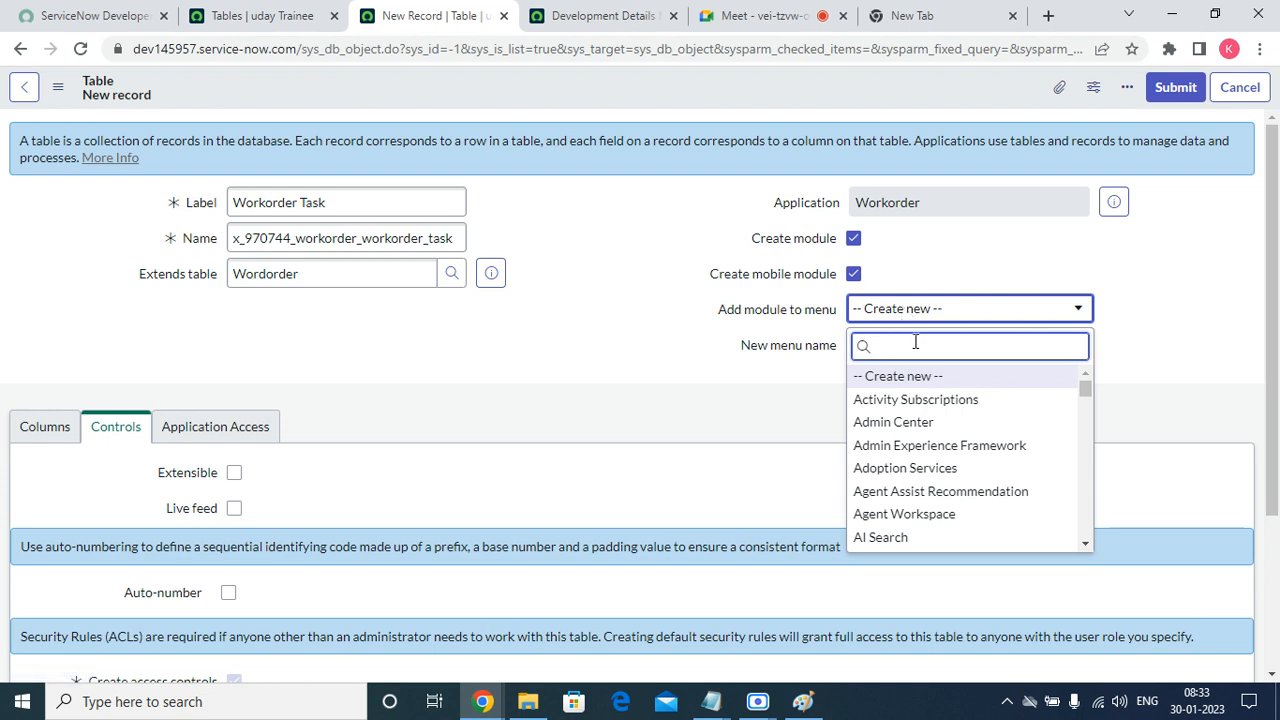
pyautogui.write('work')
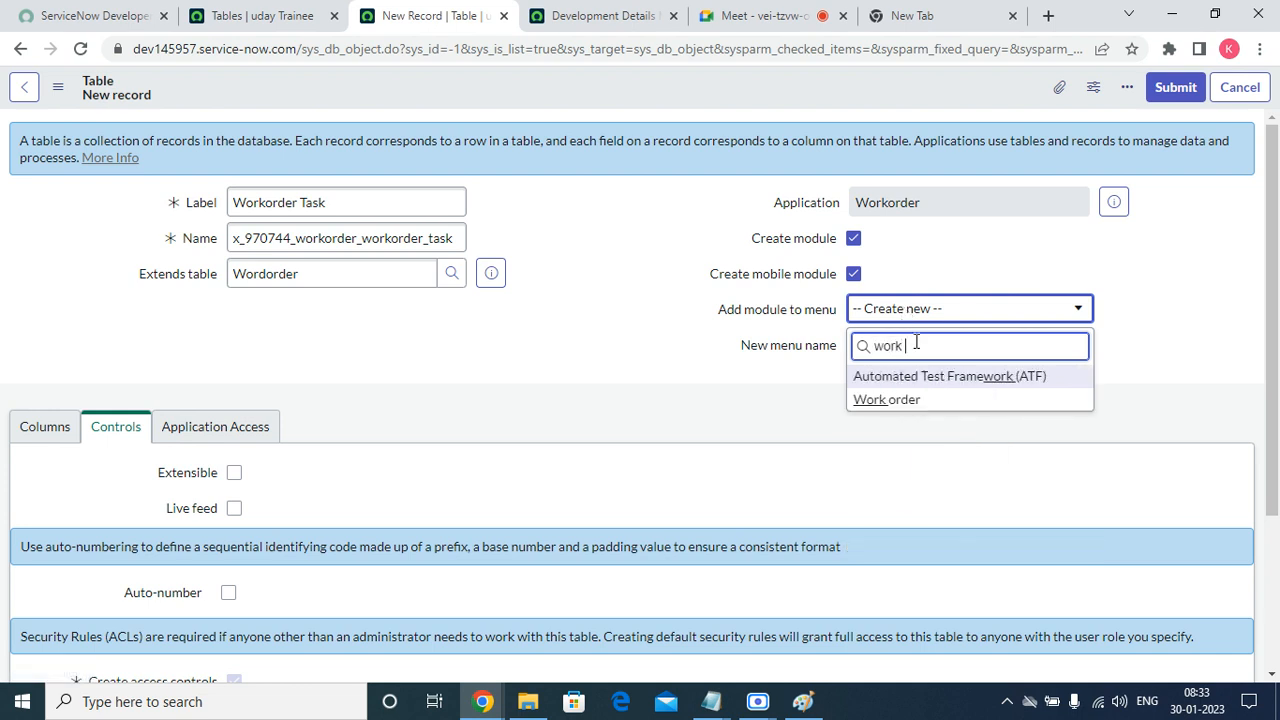
pyautogui.click(912, 401)
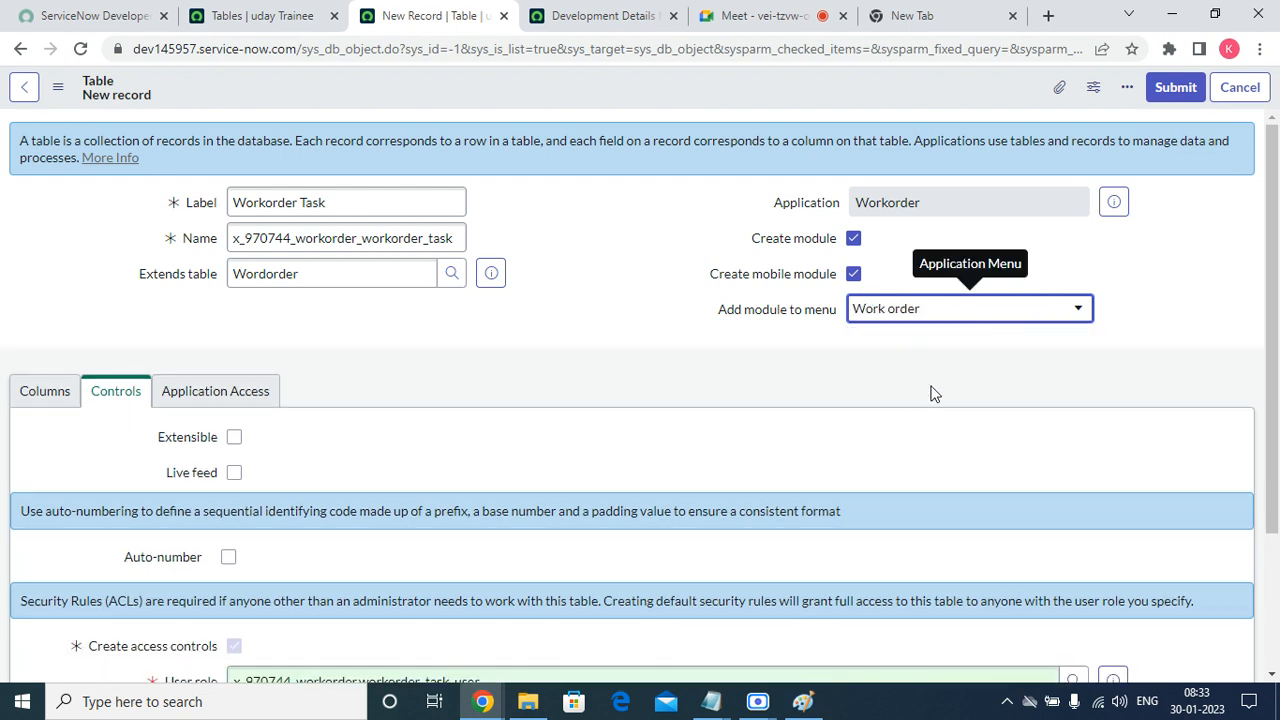
pyautogui.click(40, 393)
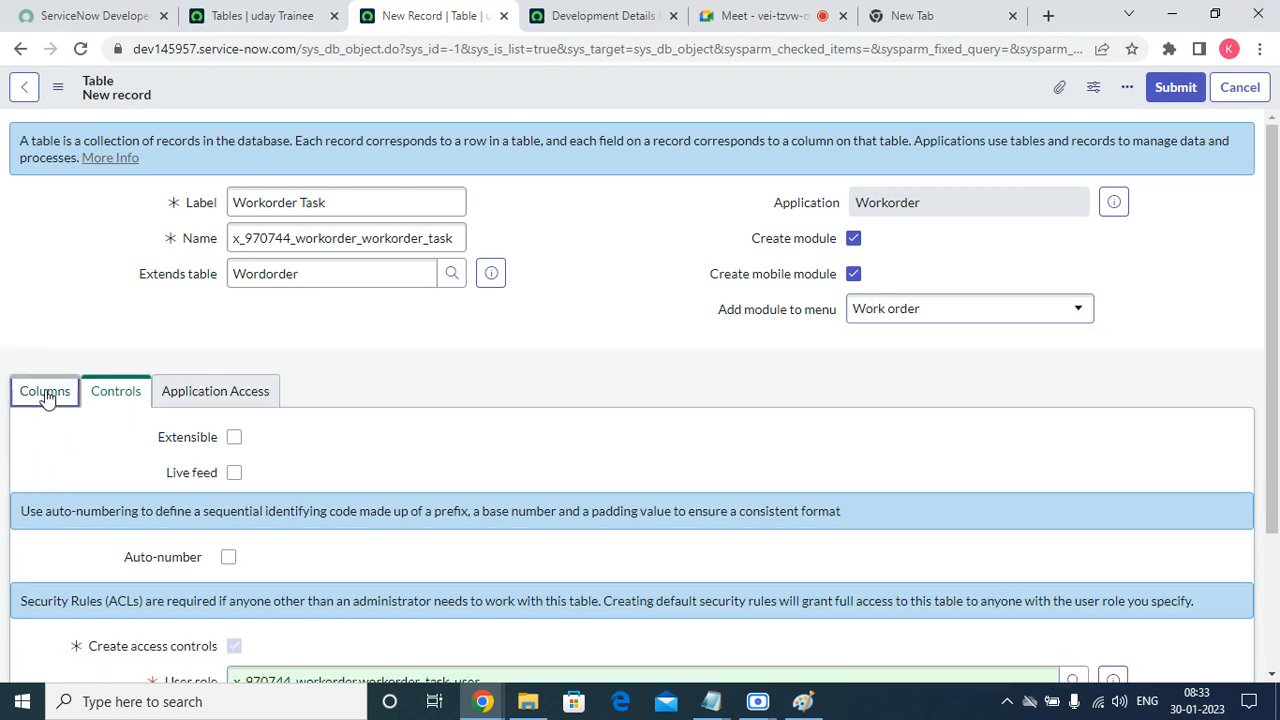
# Save the new Workorder Task table and look through its inherited columns and access controls
pyautogui.rightClick(466, 84)
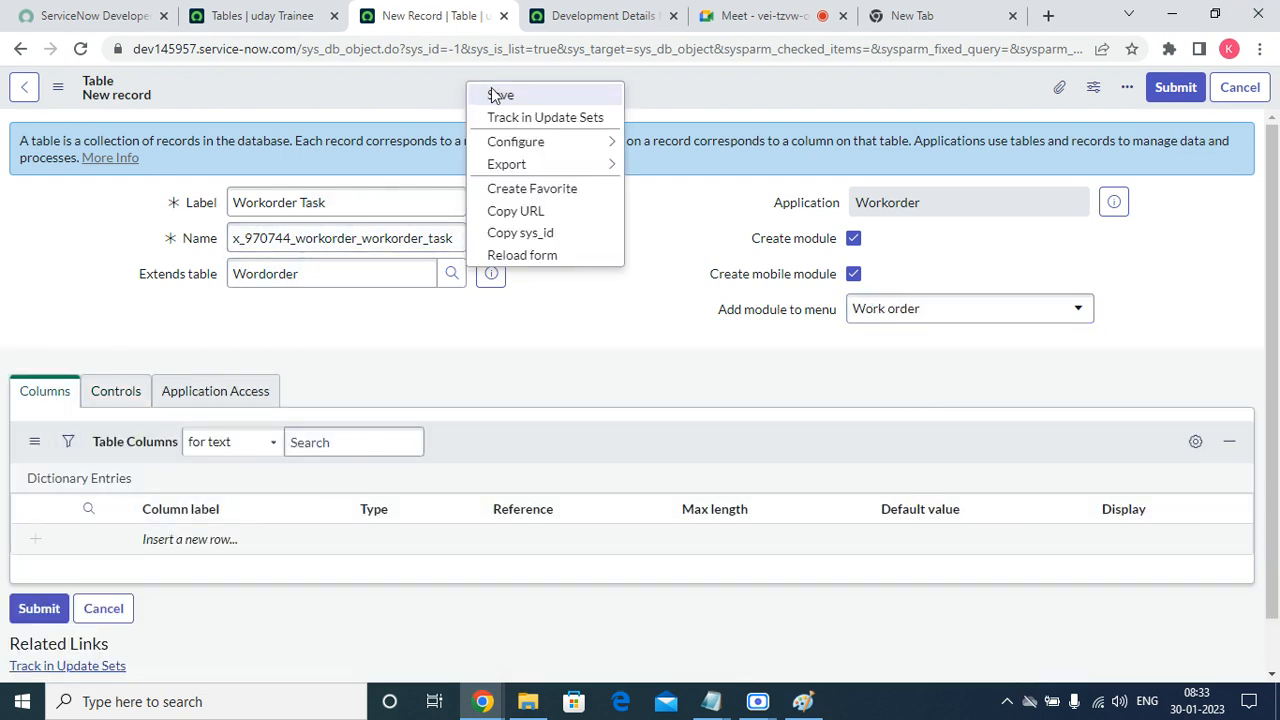
pyautogui.press('Escape')
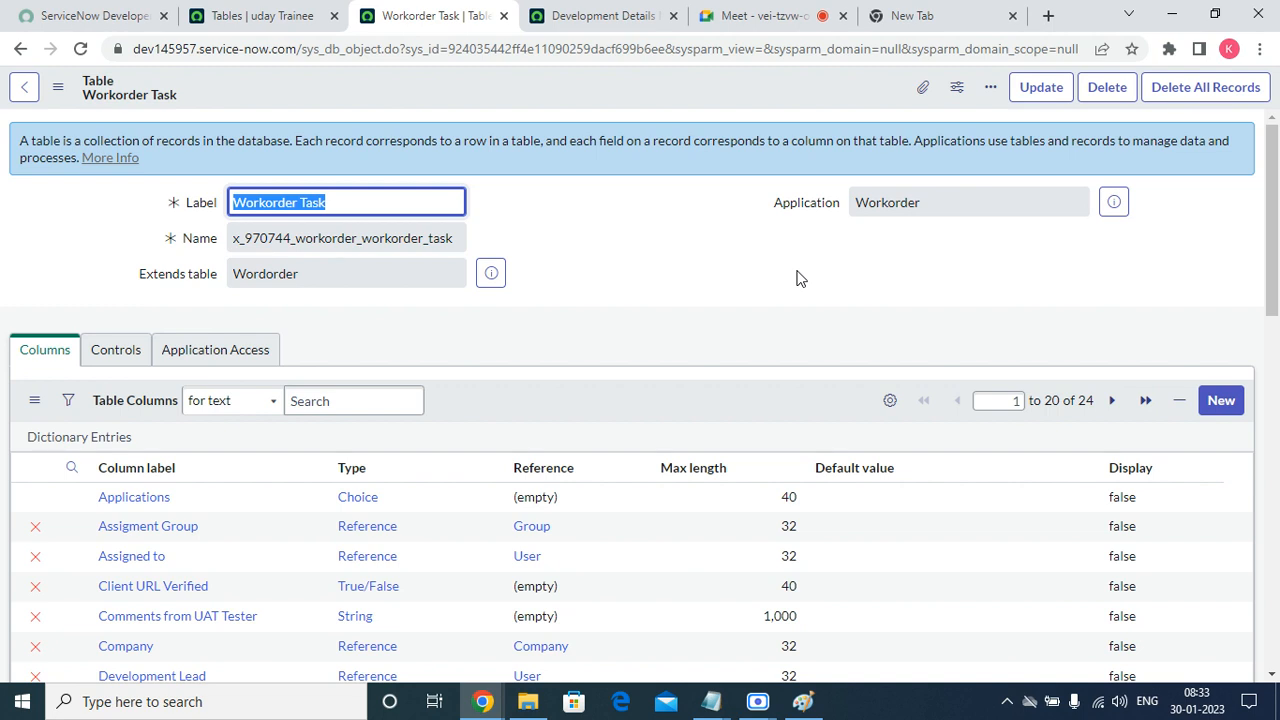
pyautogui.scroll(-15, 620, 332)
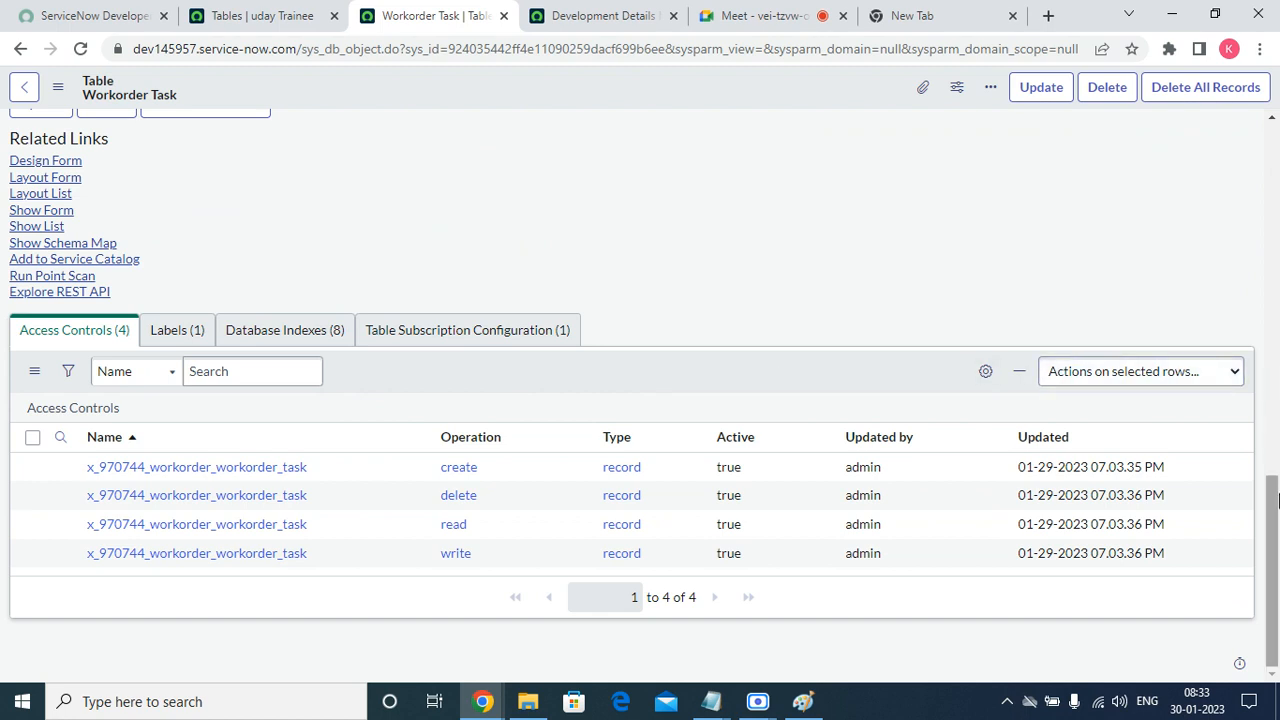
pyautogui.moveTo(1276, 505); pyautogui.dragTo(1276, 278)
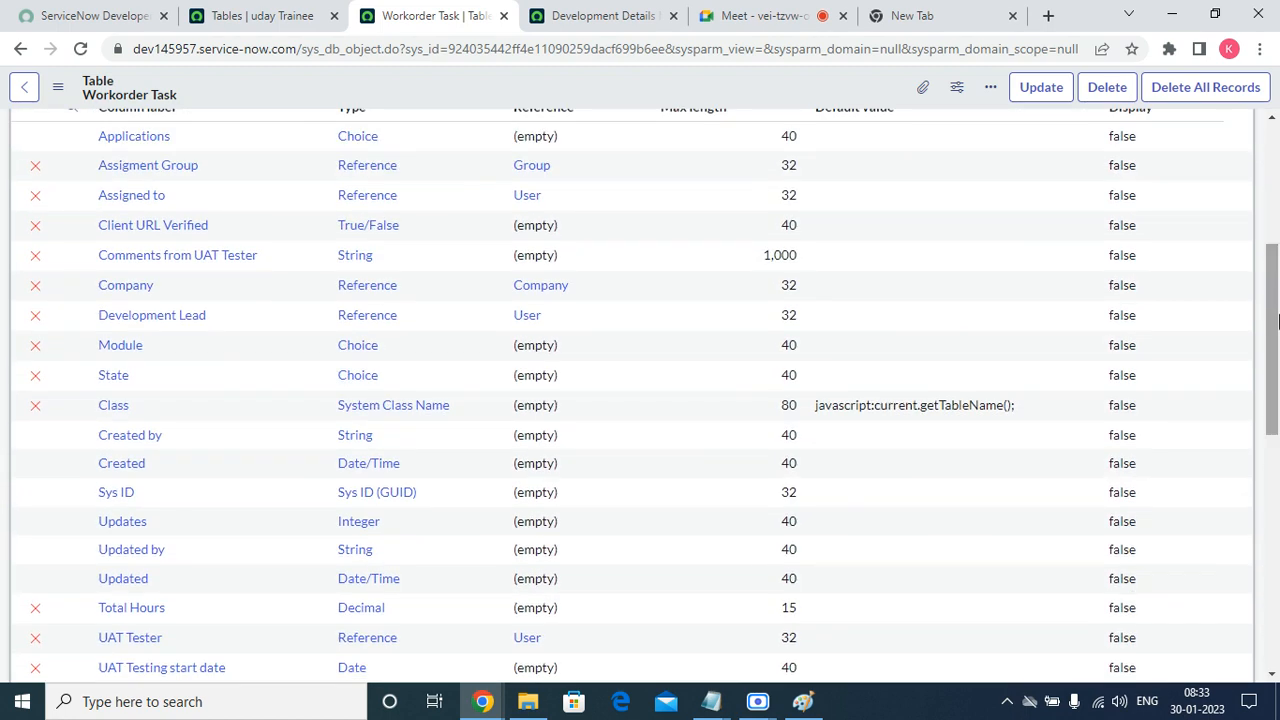
pyautogui.moveTo(1274, 335); pyautogui.dragTo(1249, 491)
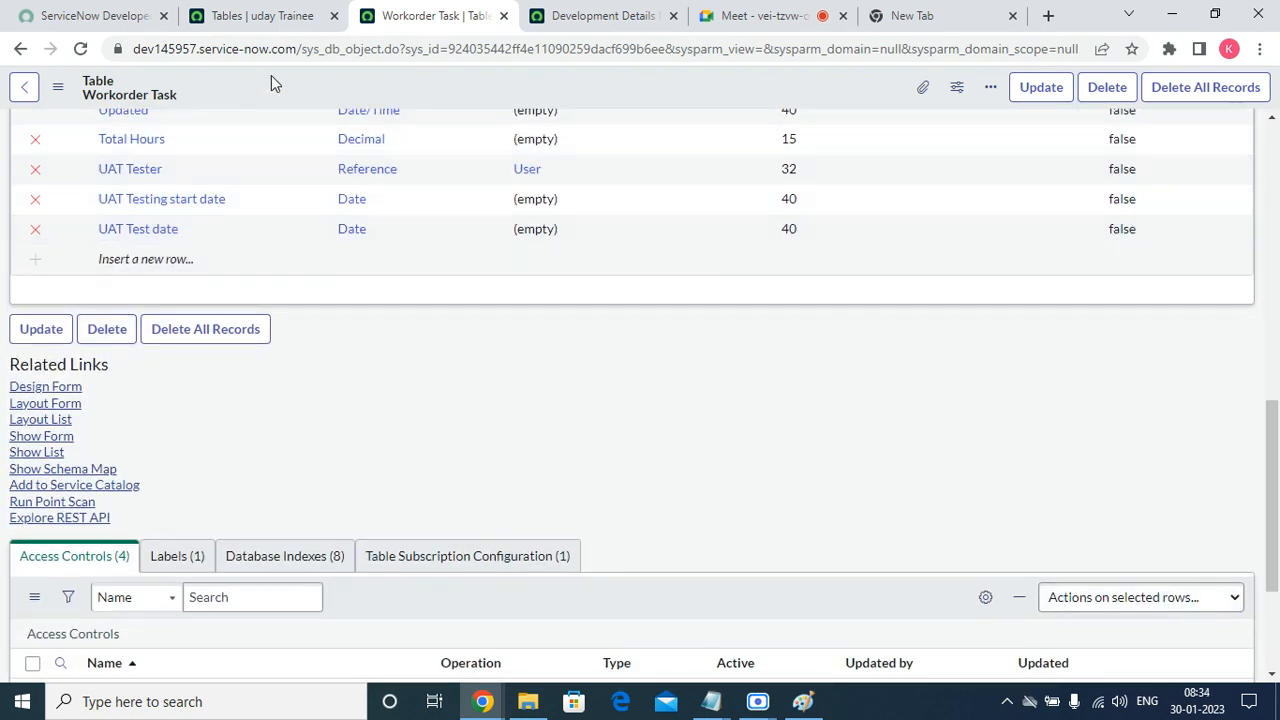
# Reload the Tables list in its browser tab and check the favorites for the Work order modules
pyautogui.click(285, 12)
pyautogui.click(80, 48)
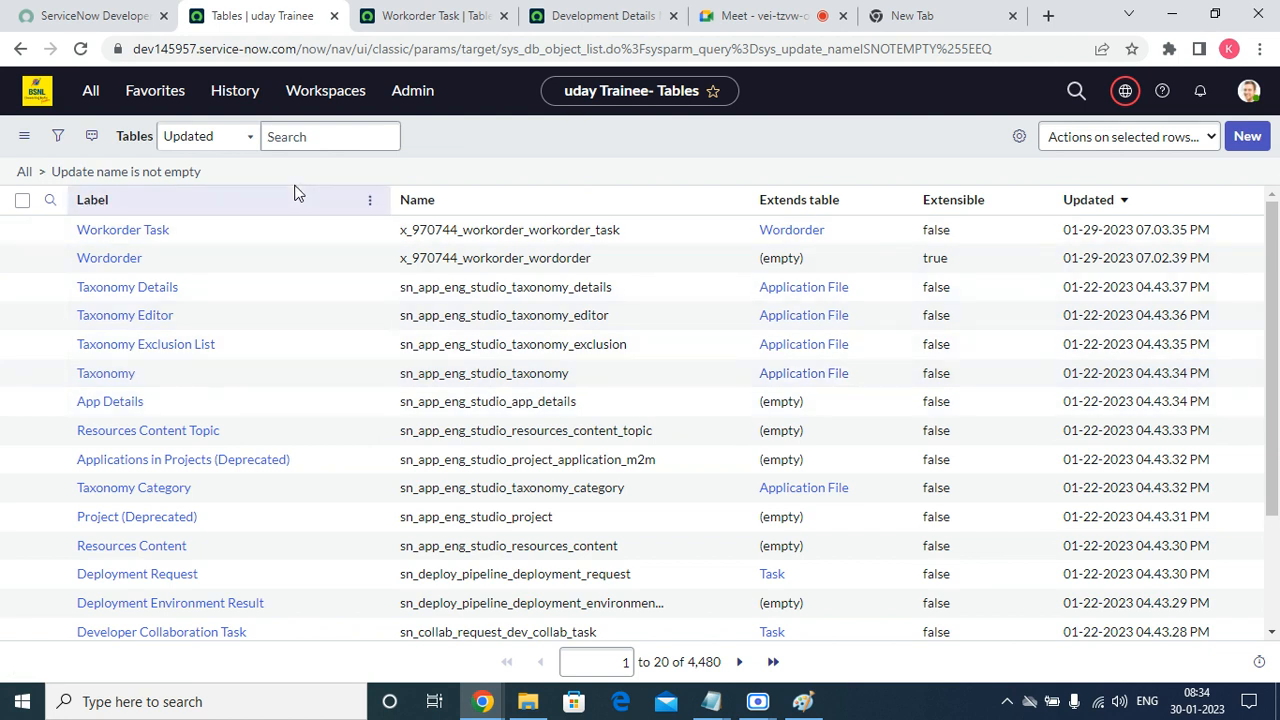
pyautogui.click(90, 91)
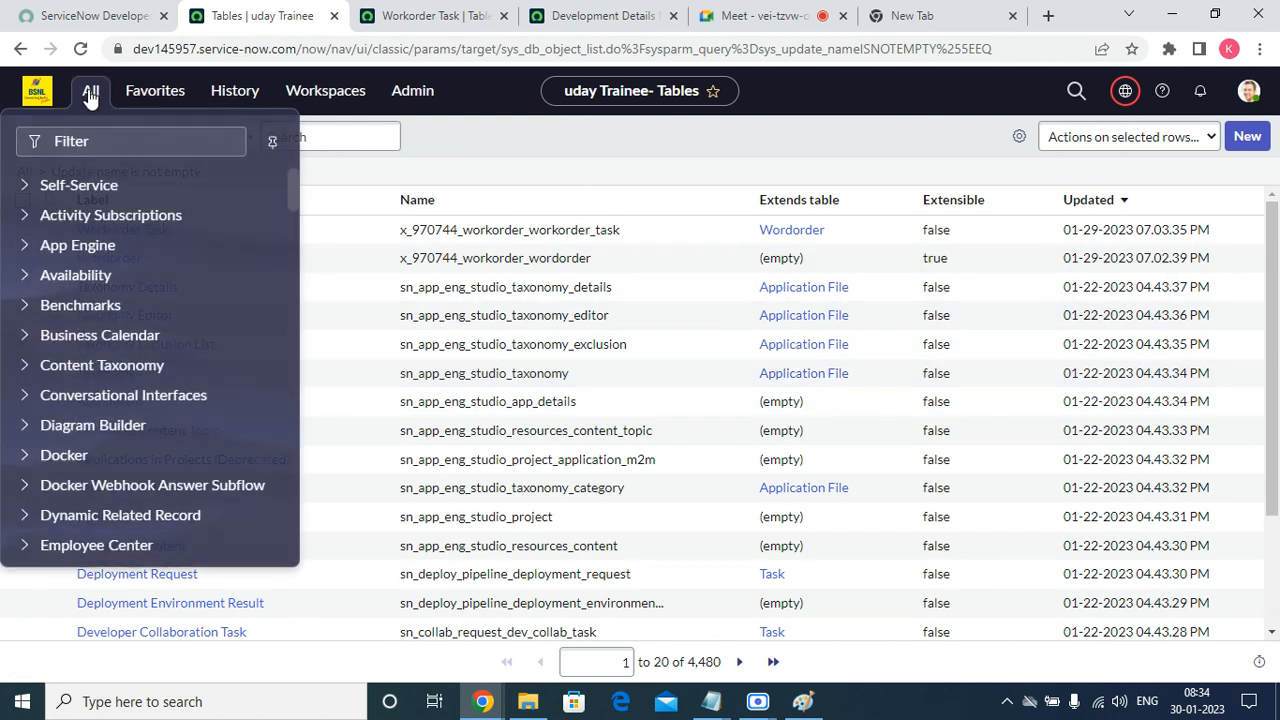
pyautogui.click(562, 181)
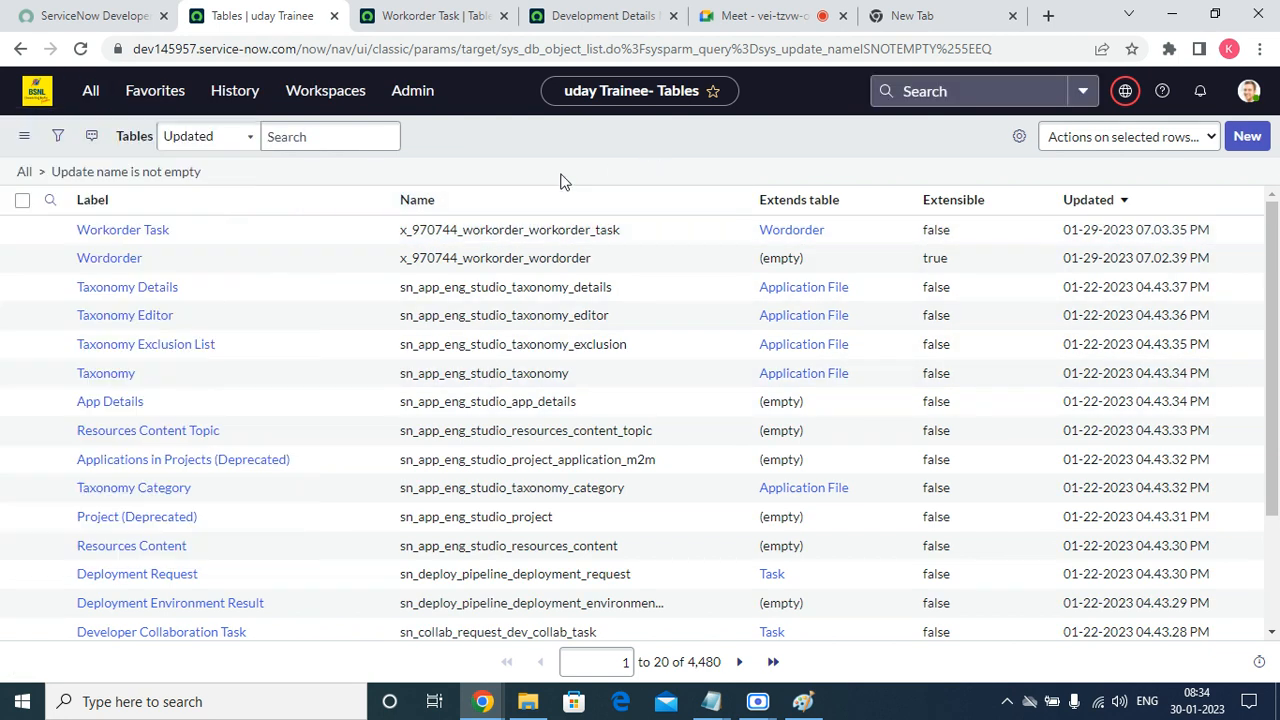
pyautogui.click(90, 91)
pyautogui.click(155, 91)
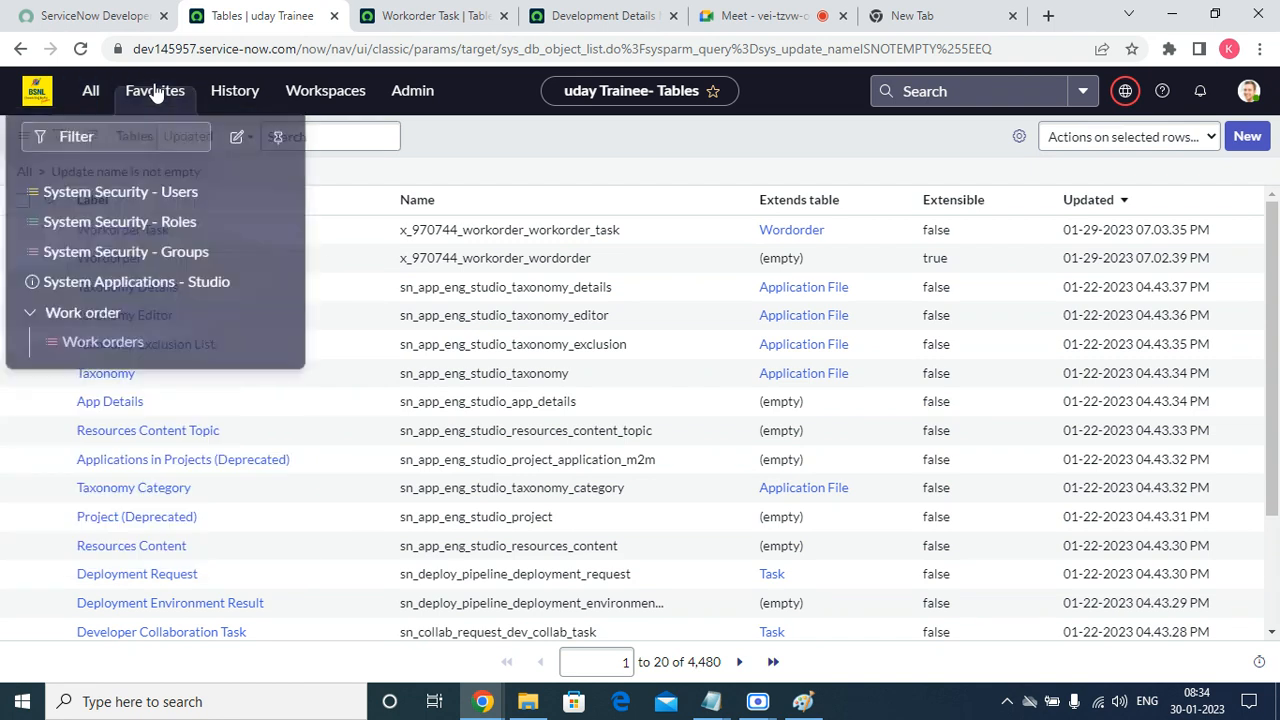
pyautogui.click(79, 310)
pyautogui.click(80, 312)
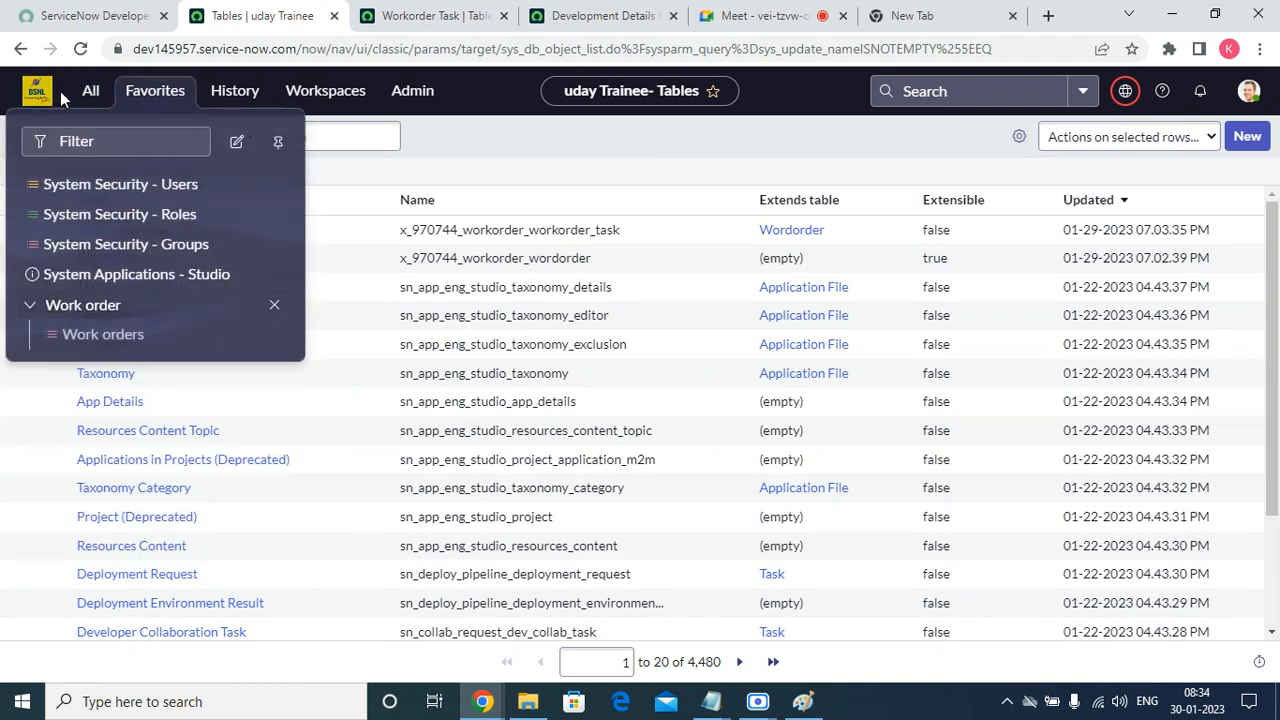
# Filter the application navigator for "work or" and add the Workorder Tasks module to the favorites
pyautogui.click(90, 91)
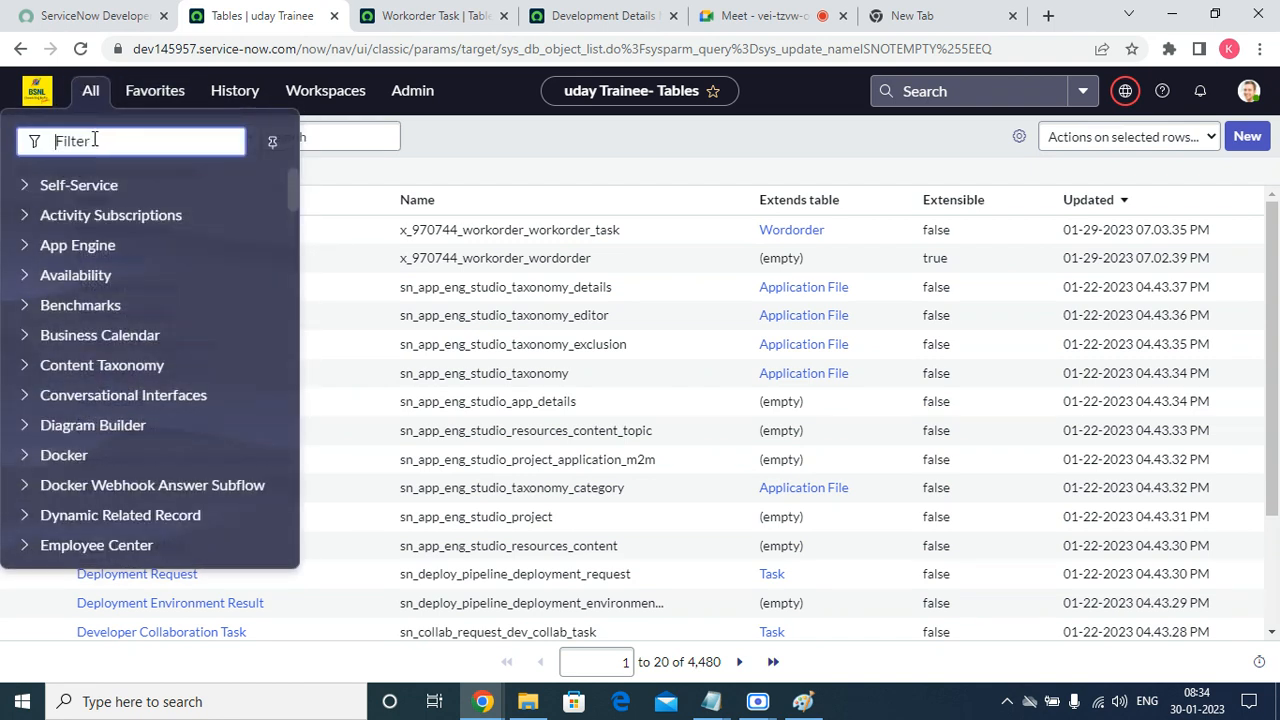
pyautogui.write('work or')
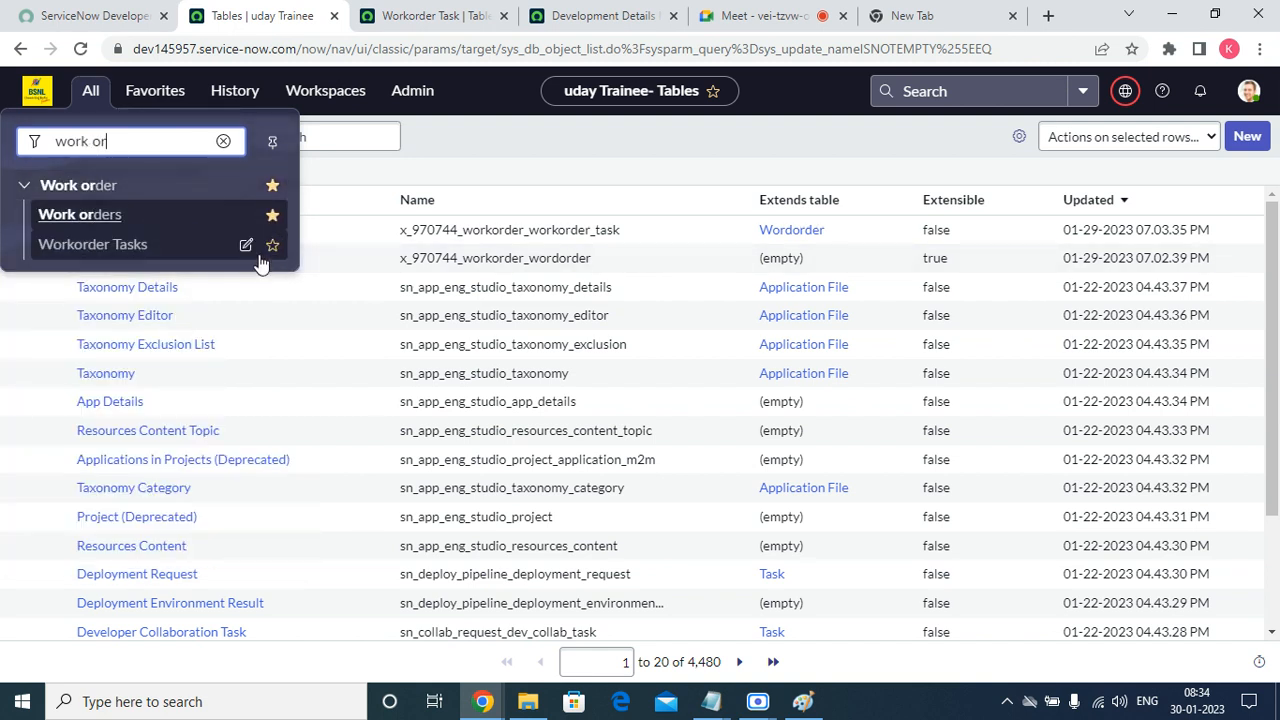
pyautogui.click(269, 247)
# Start a new record from the Workorder Tasks module and open the form's layout configuration
pyautogui.click(52, 248)
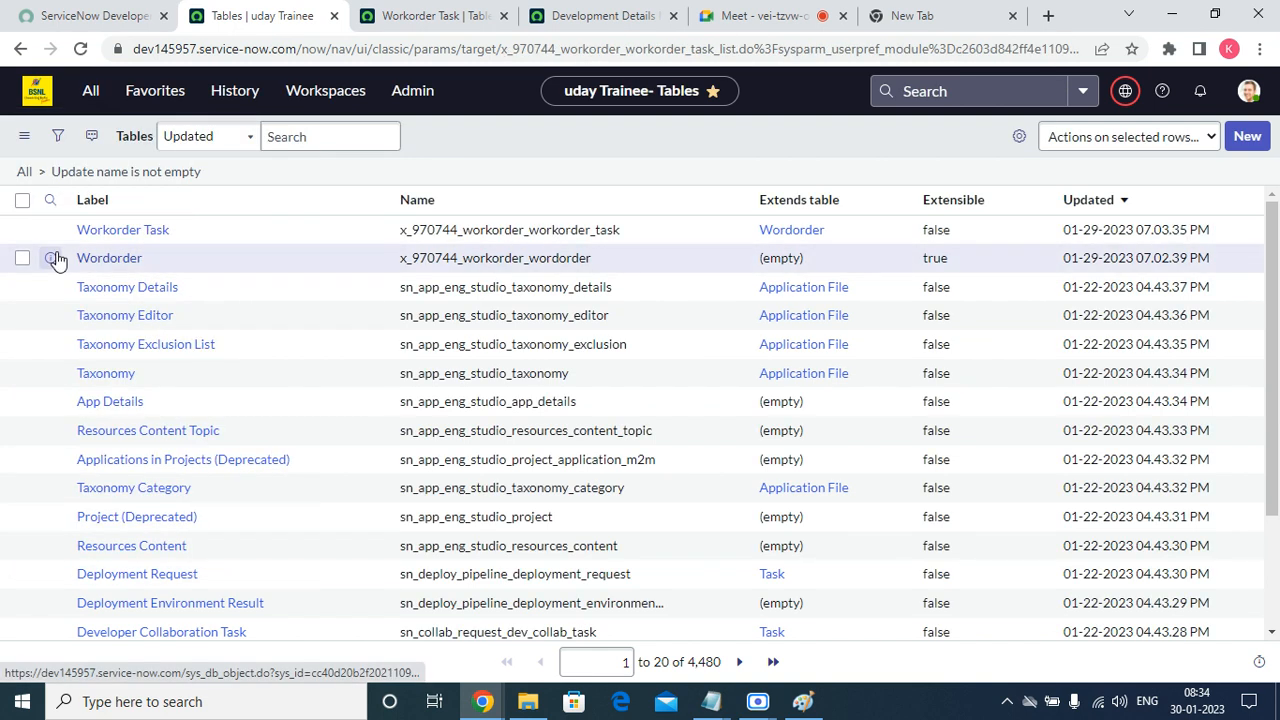
pyautogui.click(1256, 140)
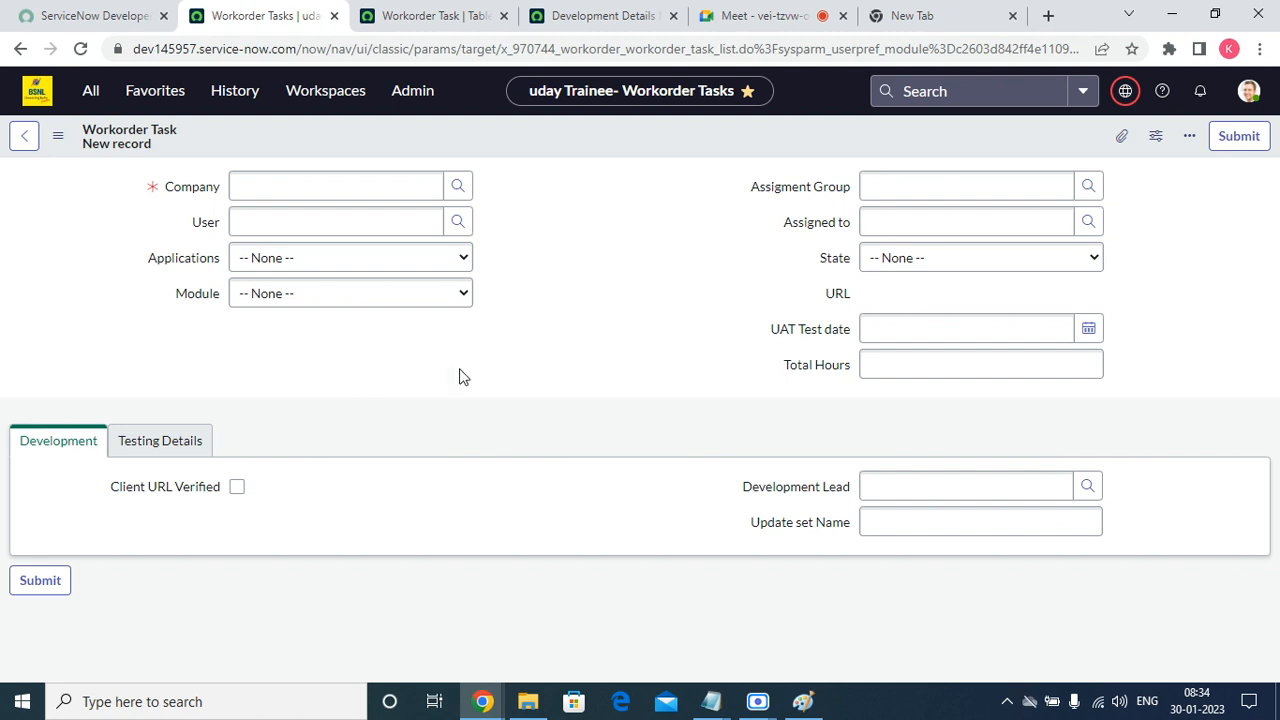
pyautogui.rightClick(354, 136)
pyautogui.moveTo(398, 174)
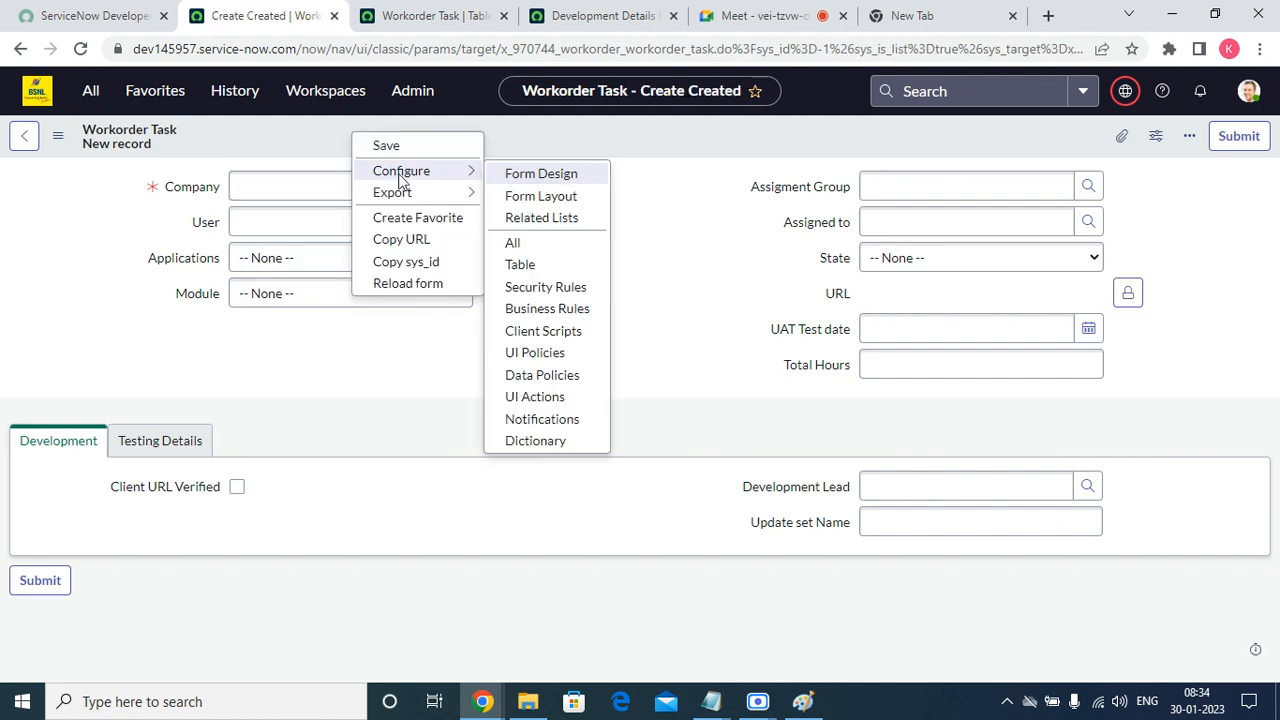
pyautogui.click(531, 197)
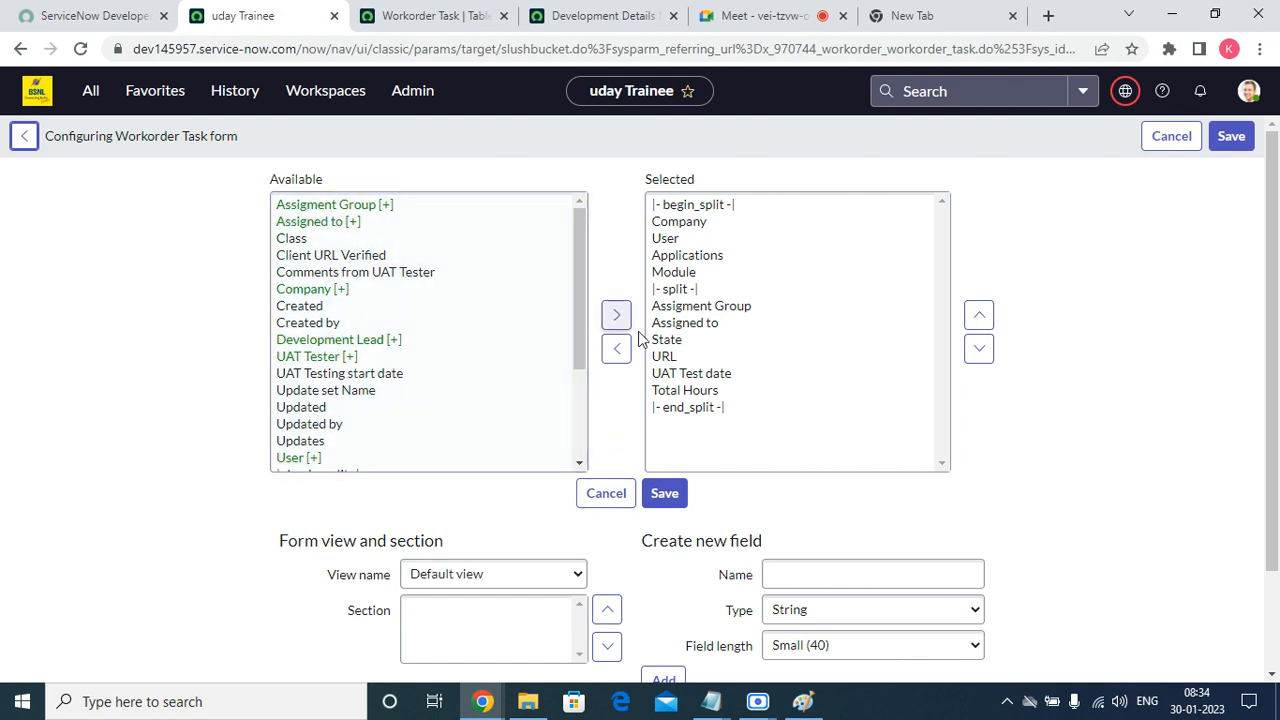
# Remove all fields from the Workorder Task form section, then switch to the Development section and save the changes
pyautogui.moveTo(809, 423); pyautogui.dragTo(762, 198)
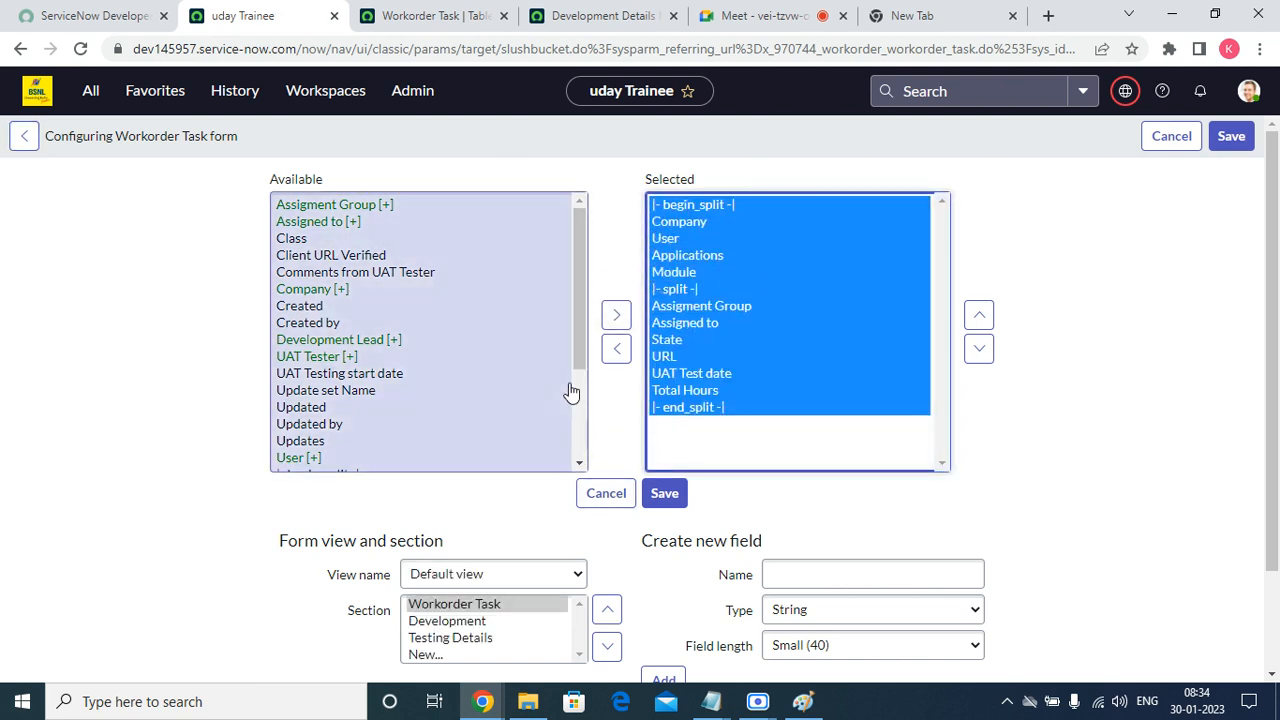
pyautogui.click(616, 348)
pyautogui.scroll(-2, 634, 437)
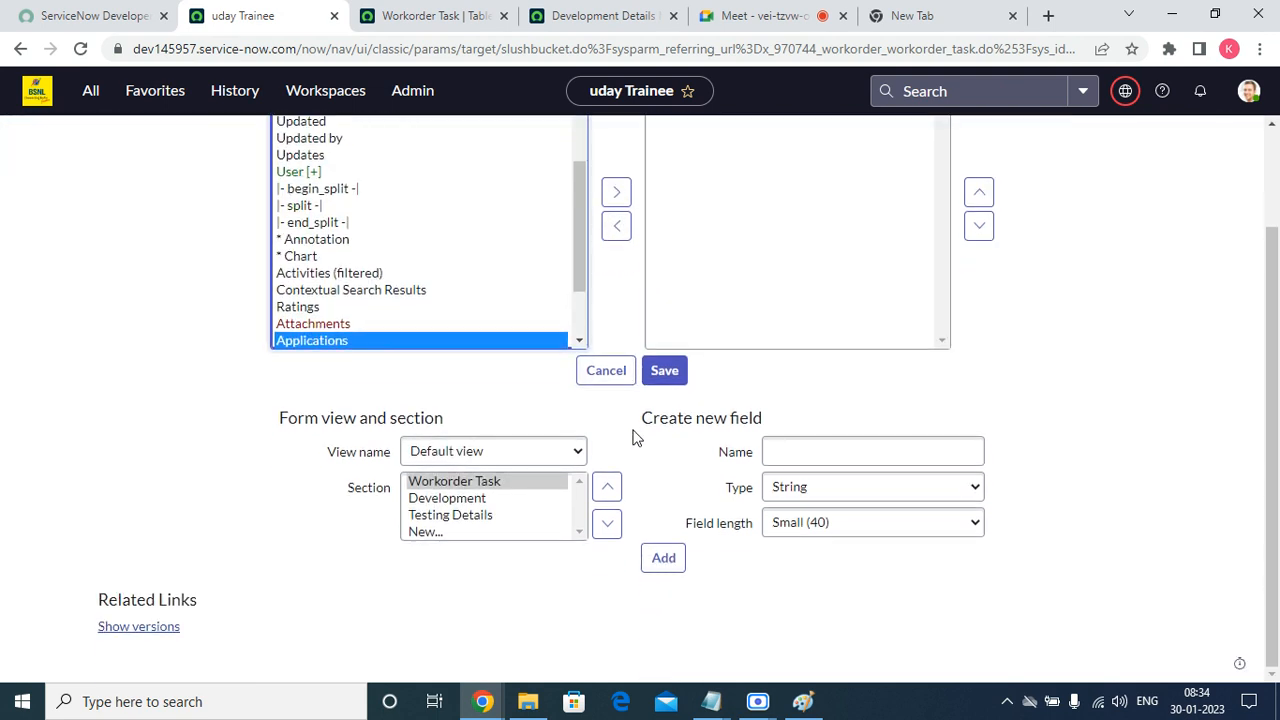
pyautogui.click(511, 499)
pyautogui.click(513, 482)
pyautogui.scroll(2, 706, 323)
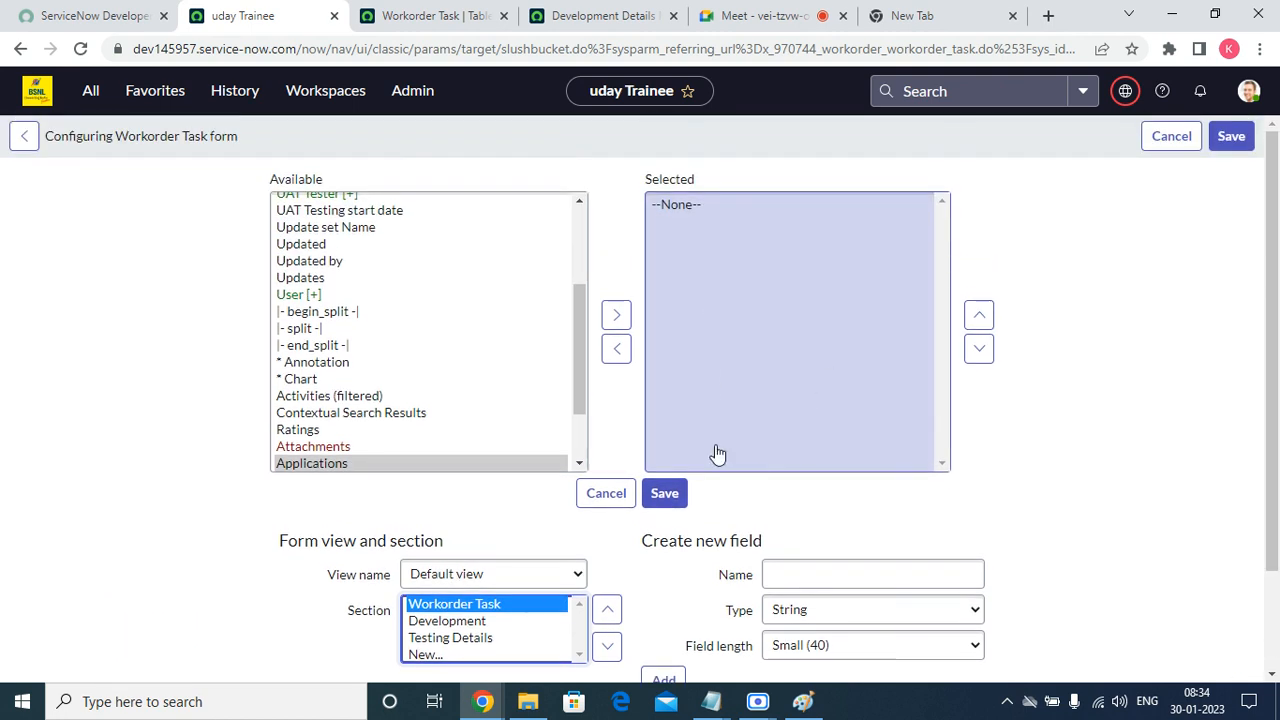
pyautogui.scroll(-2, 714, 387)
pyautogui.click(450, 499)
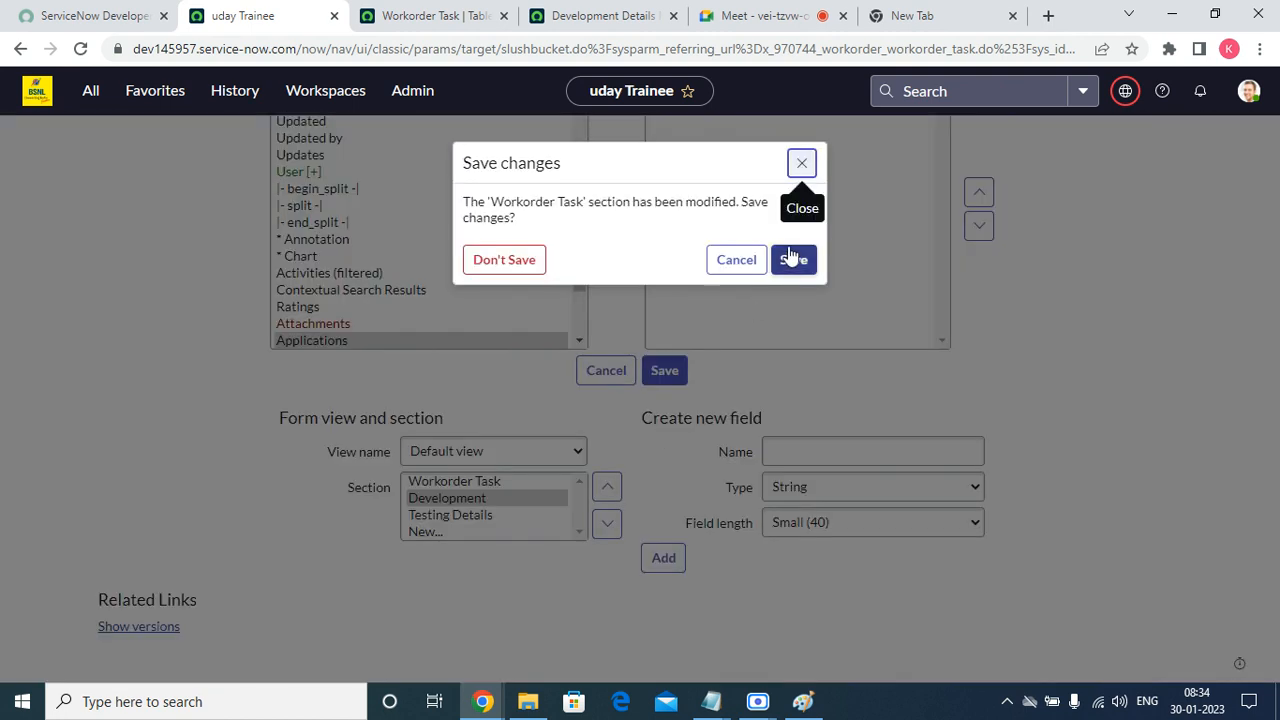
pyautogui.click(792, 259)
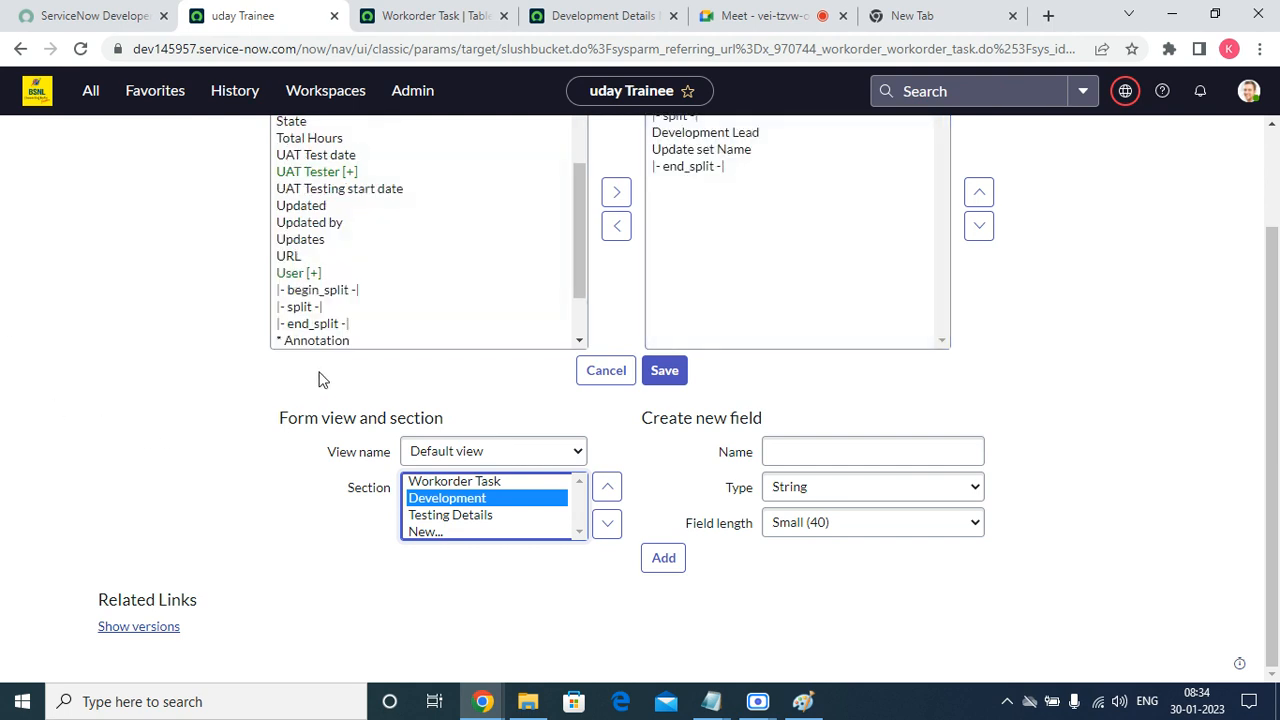
# Remove every field and split marker from the Development section and save the form layout
pyautogui.scroll(2, 860, 368)
pyautogui.click(829, 388)
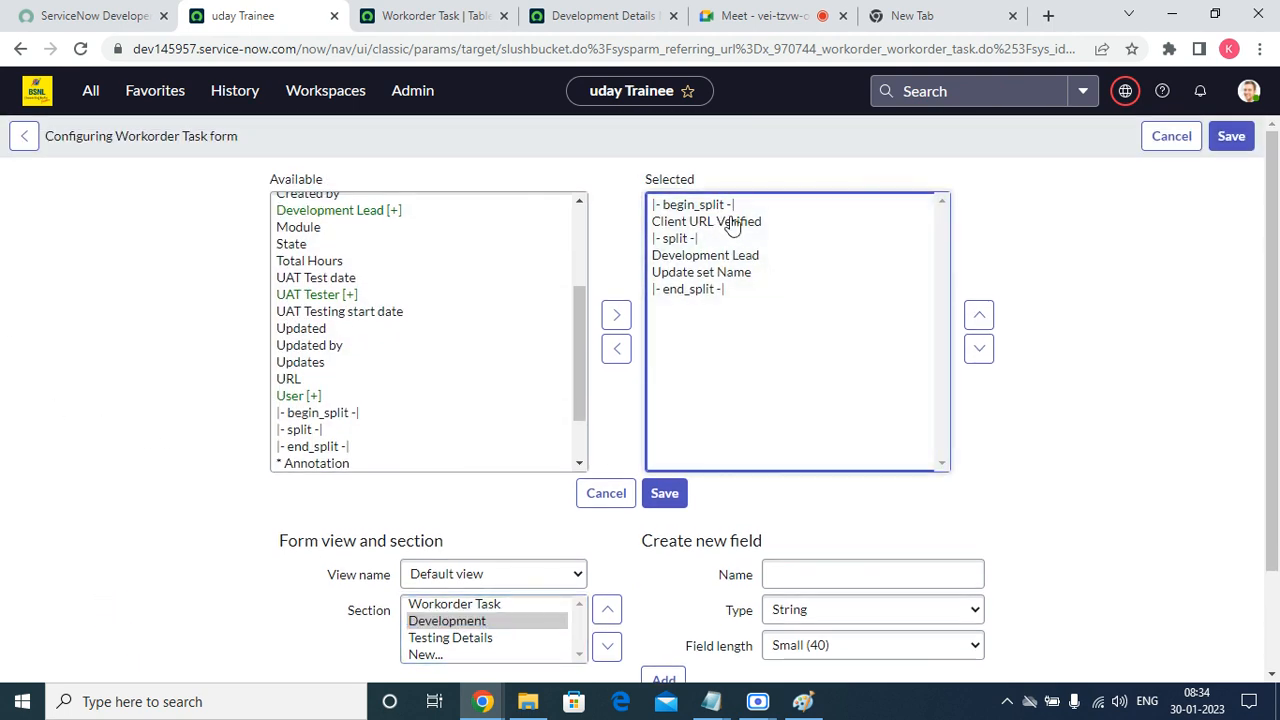
pyautogui.doubleClick(693, 204)
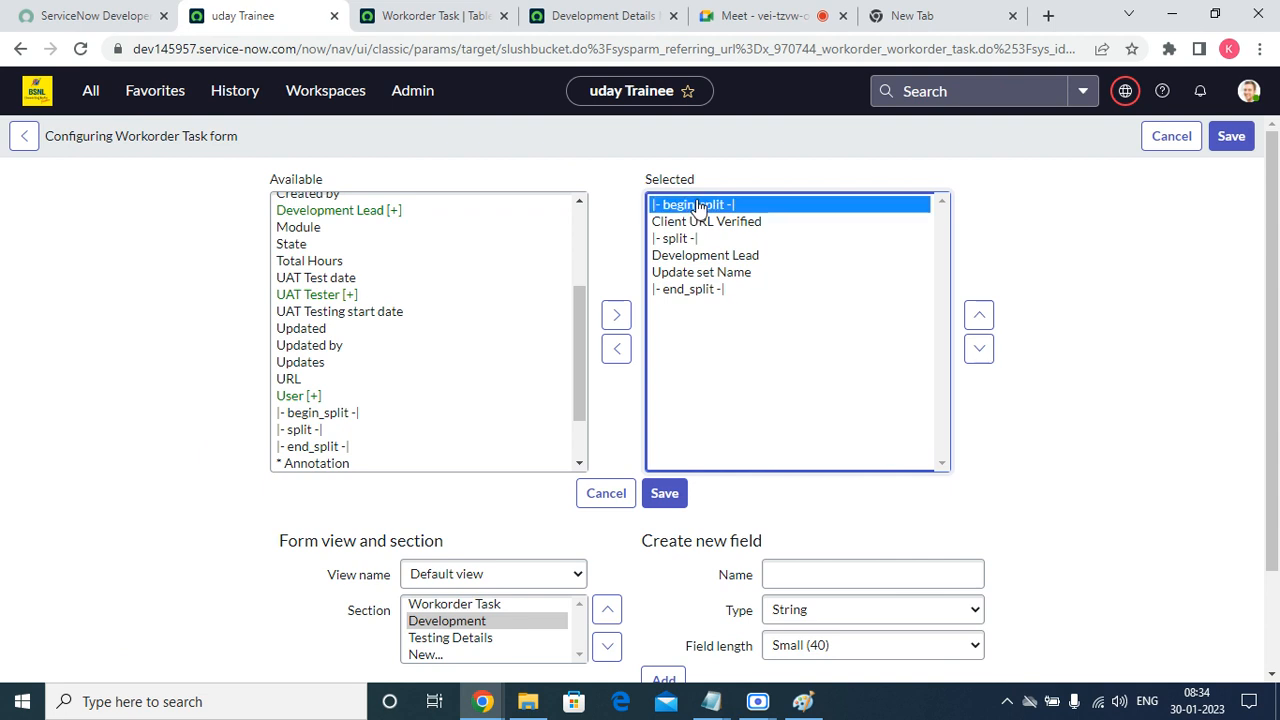
pyautogui.click(717, 272)
pyautogui.doubleClick(717, 272)
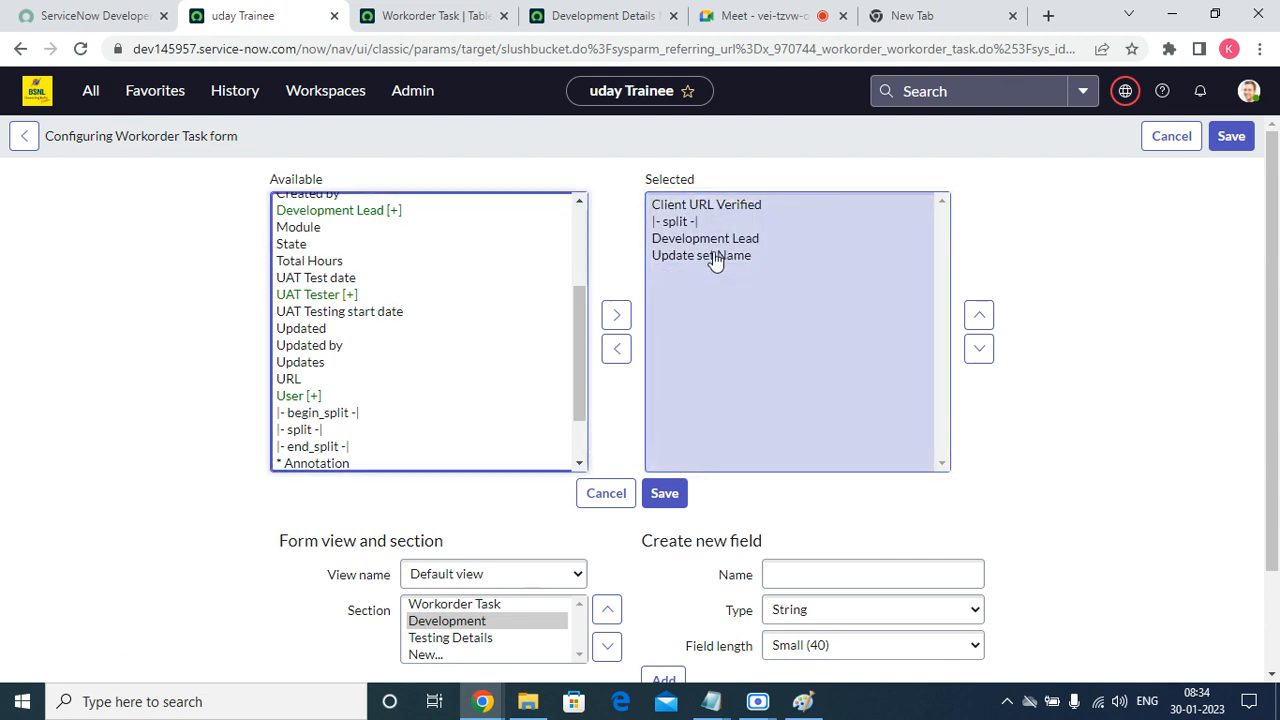
pyautogui.doubleClick(709, 255)
pyautogui.doubleClick(710, 240)
pyautogui.click(689, 223)
pyautogui.doubleClick(689, 223)
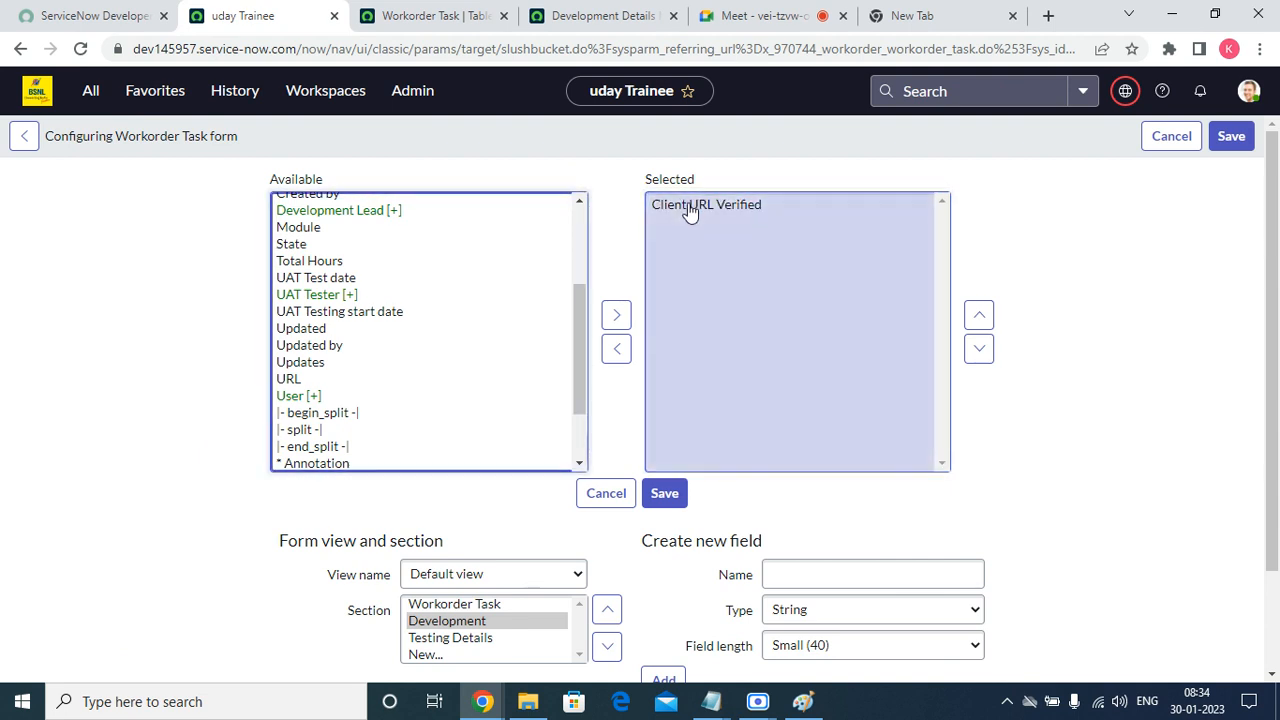
pyautogui.doubleClick(689, 207)
pyautogui.click(665, 493)
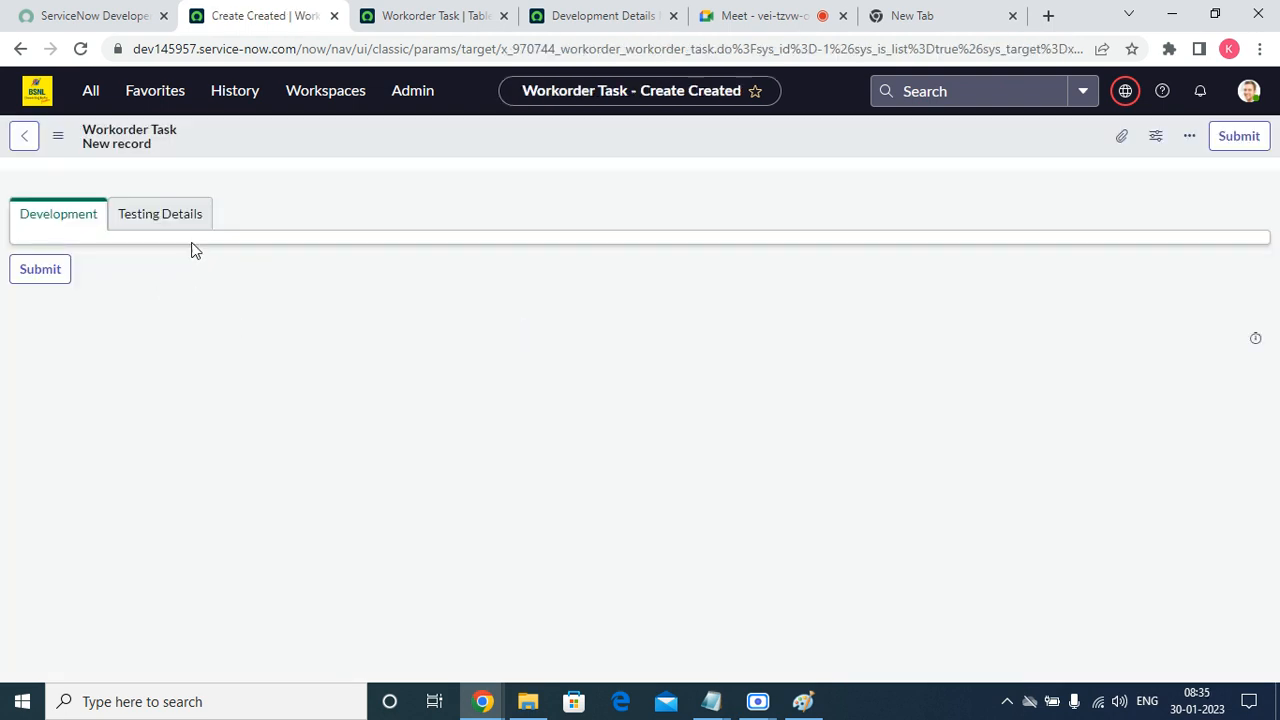
# View the Testing Details section of the new record and open the Workorder Task form in Form Design
pyautogui.click(171, 214)
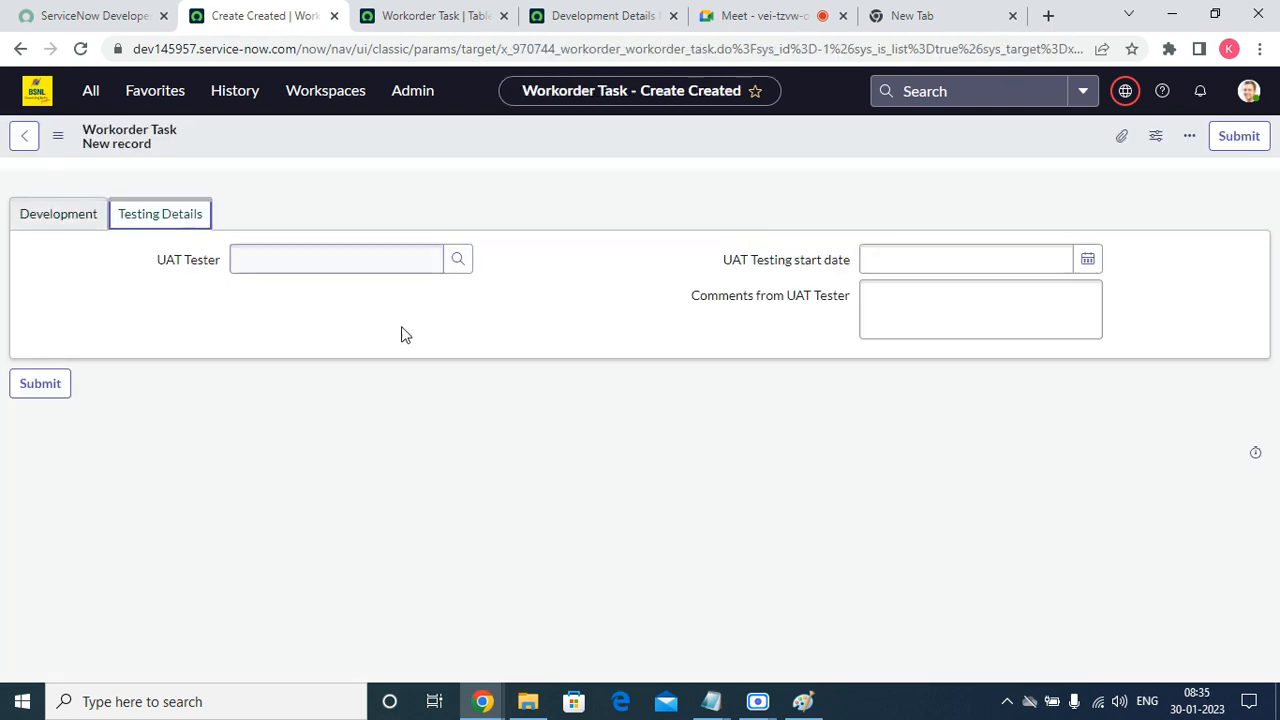
pyautogui.rightClick(355, 118)
pyautogui.moveTo(416, 160)
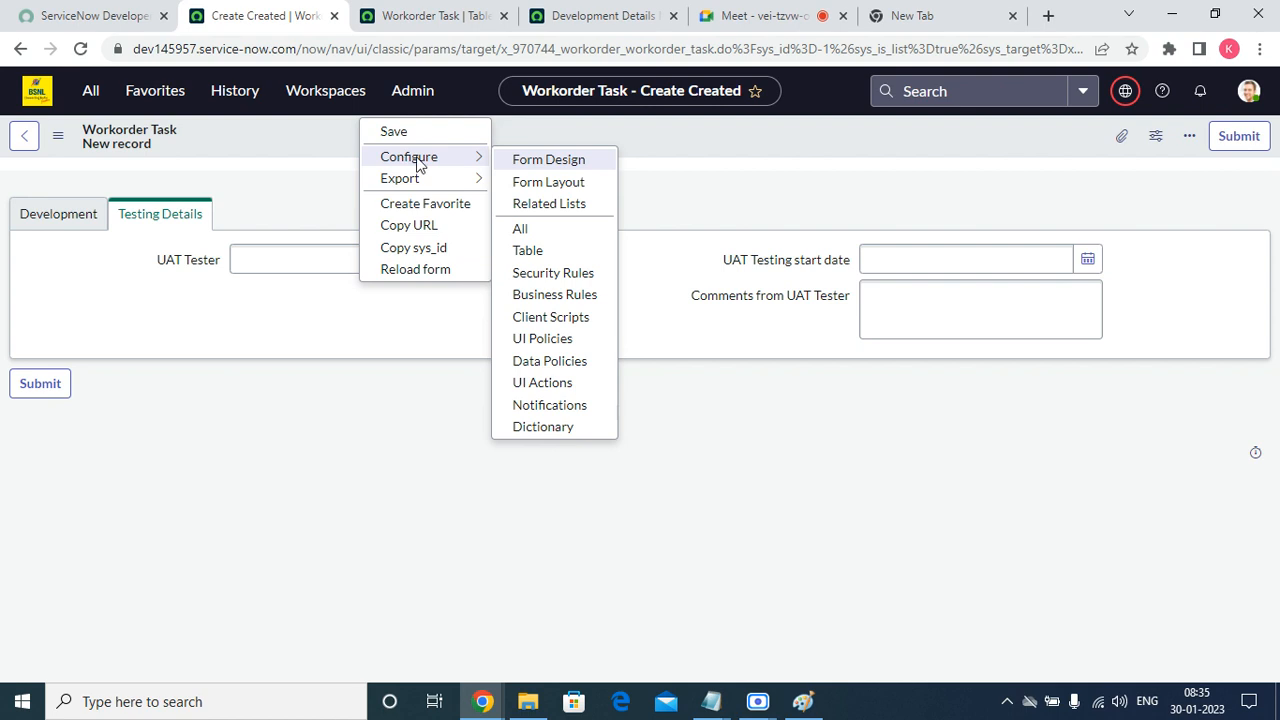
pyautogui.click(545, 162)
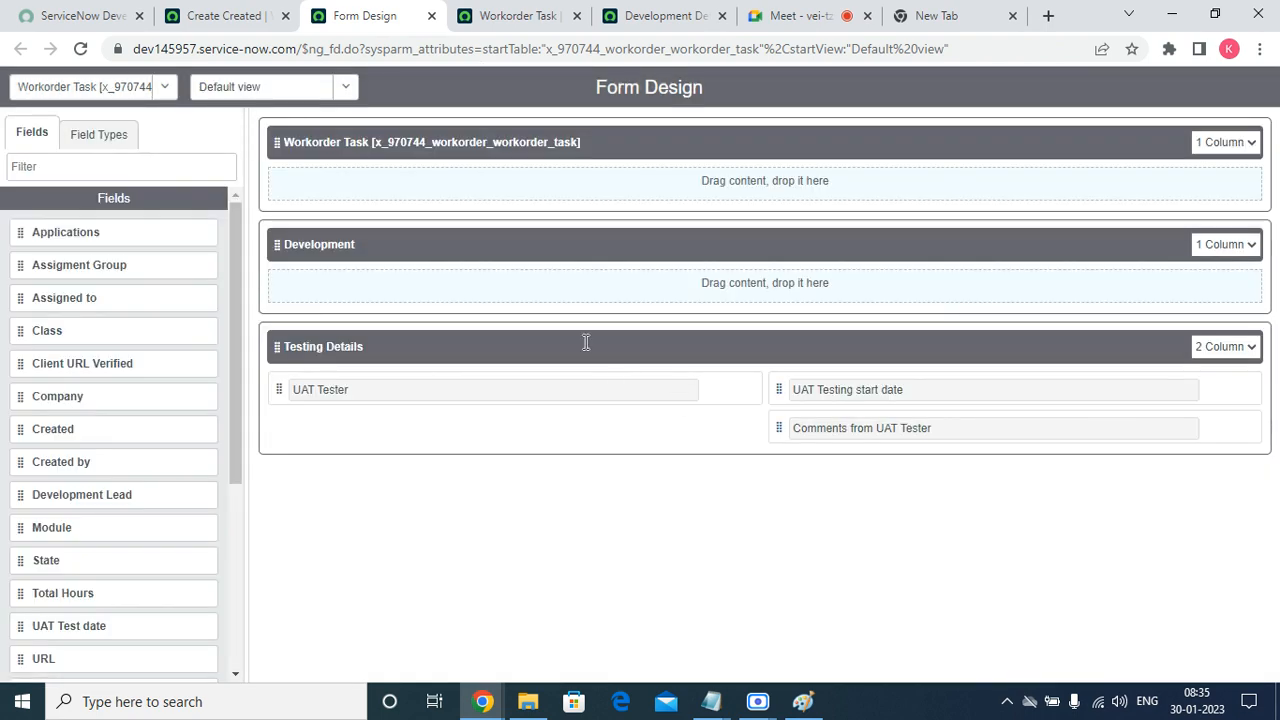
# Delete the Workorder Task, Development and Testing Details sections, save the form design and reload the new record form
pyautogui.click(1246, 144)
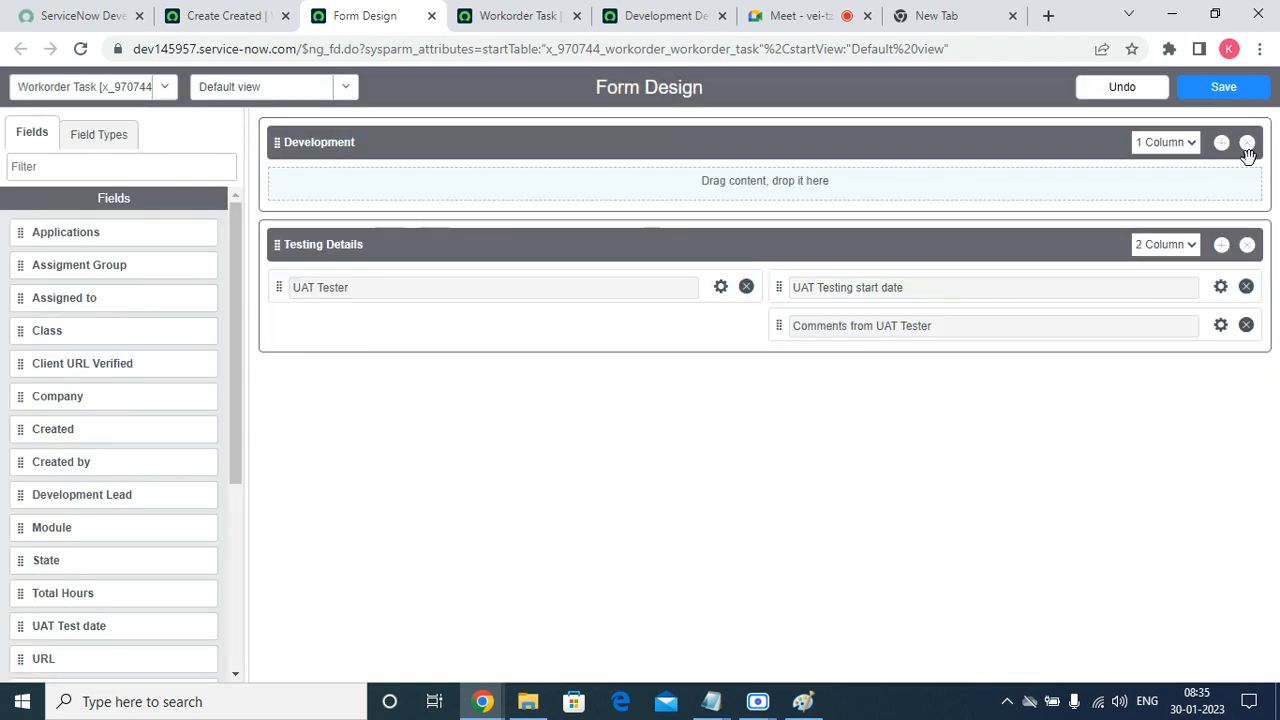
pyautogui.click(1246, 144)
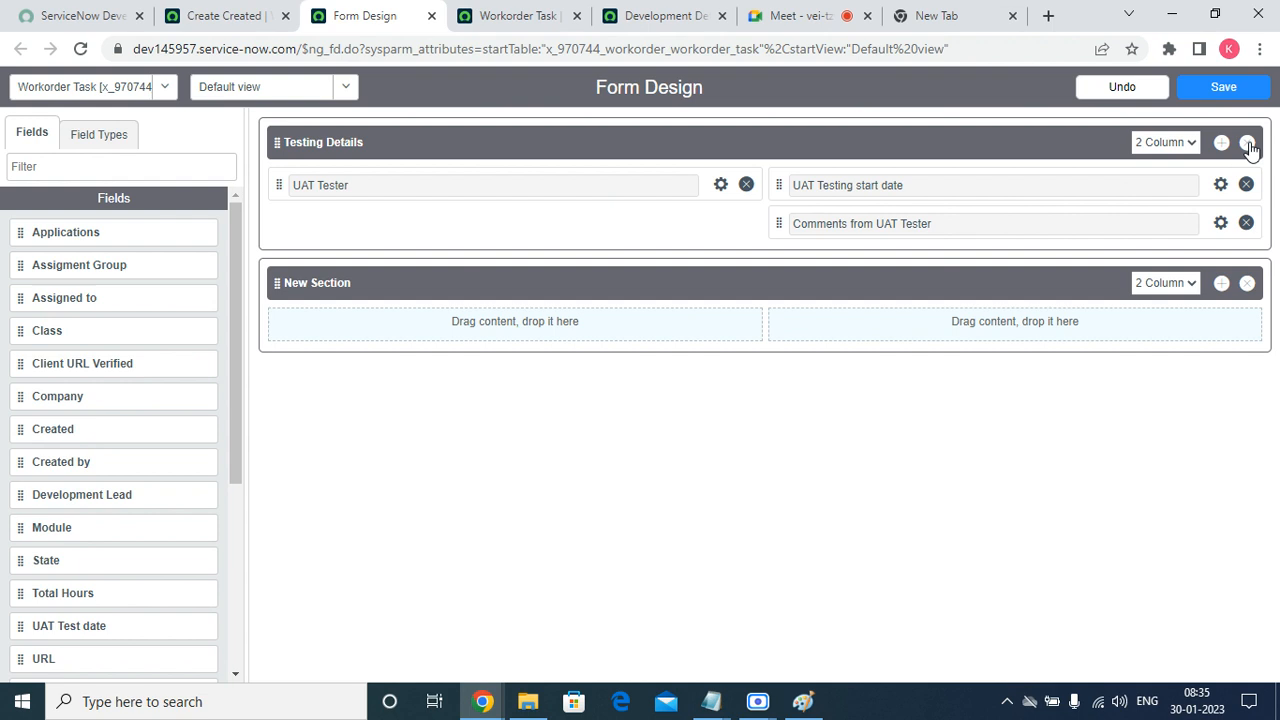
pyautogui.click(1246, 144)
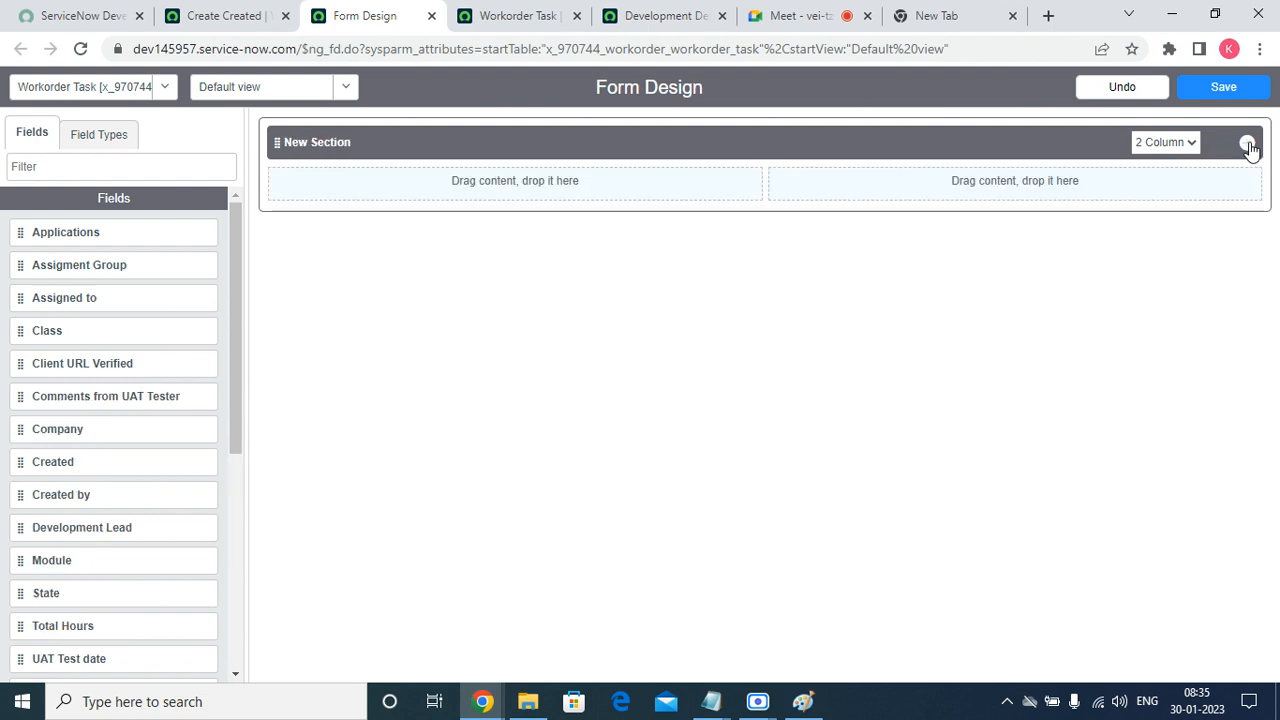
pyautogui.click(1224, 86)
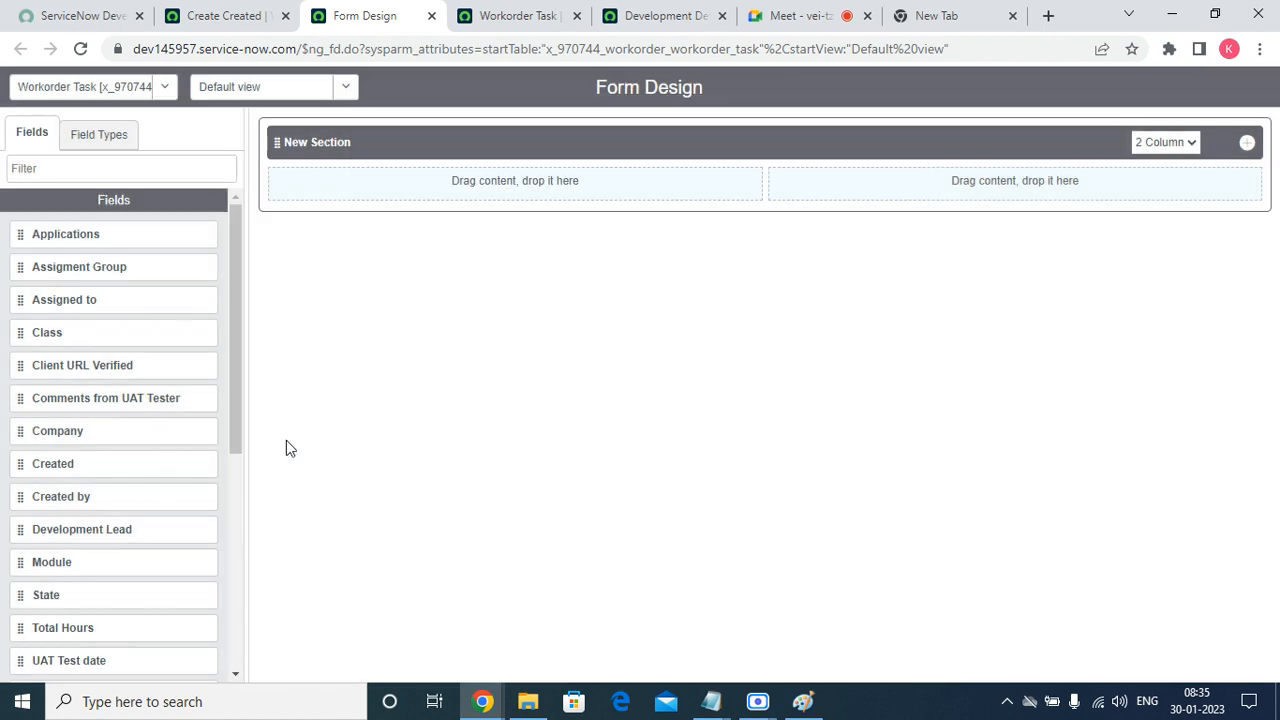
pyautogui.click(235, 14)
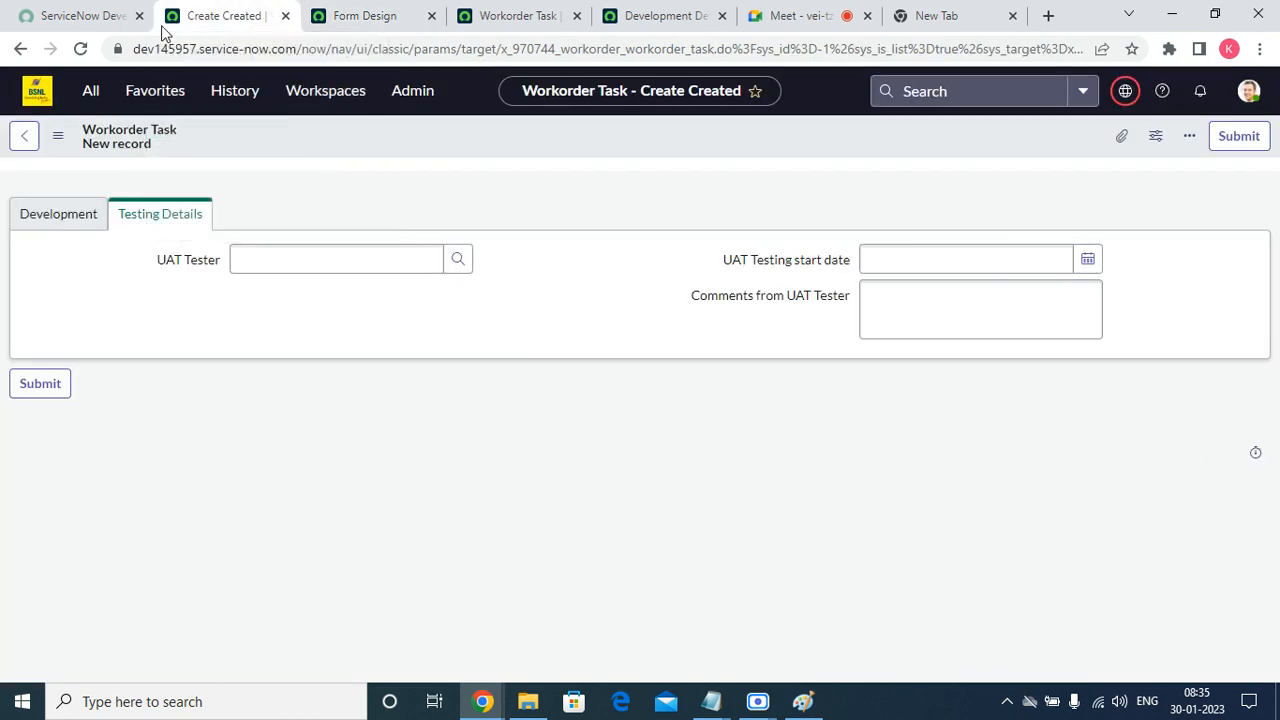
pyautogui.click(80, 48)
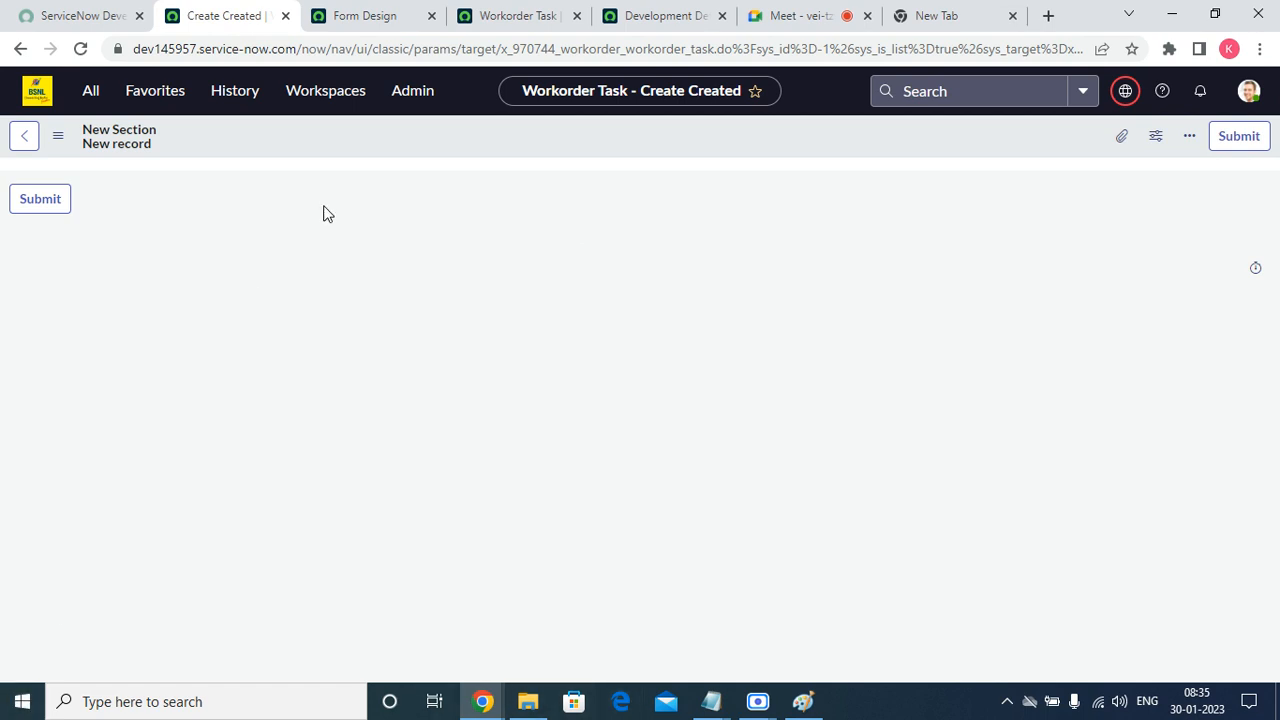
# Return to the form designer and add the existing Assigment Group and Assigned to fields to the first column of New Section
pyautogui.rightClick(316, 127)
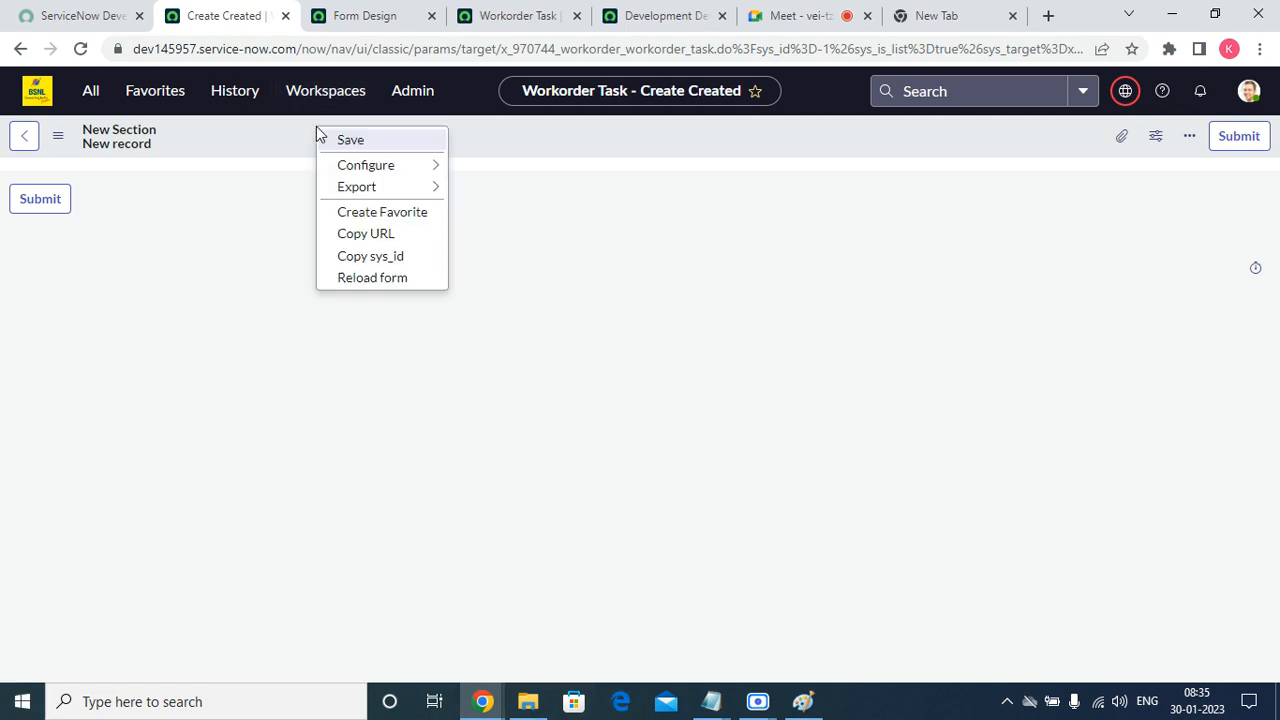
pyautogui.moveTo(366, 168)
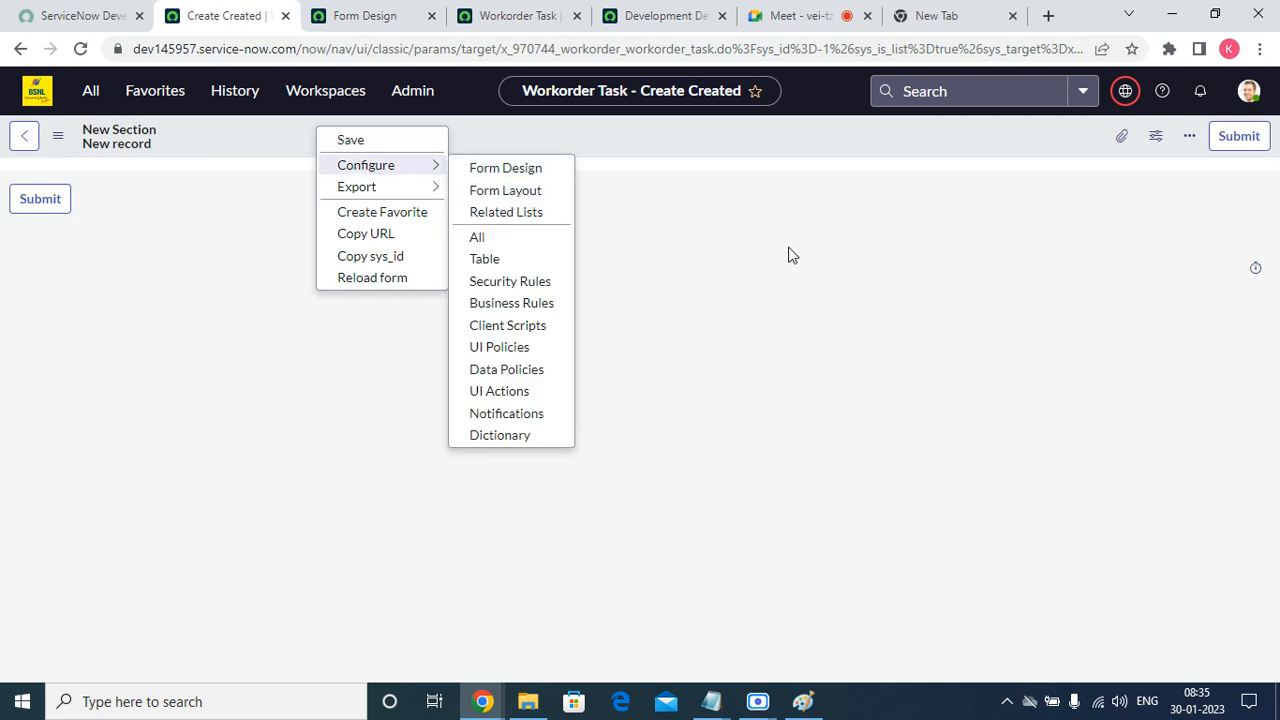
pyautogui.click(340, 16)
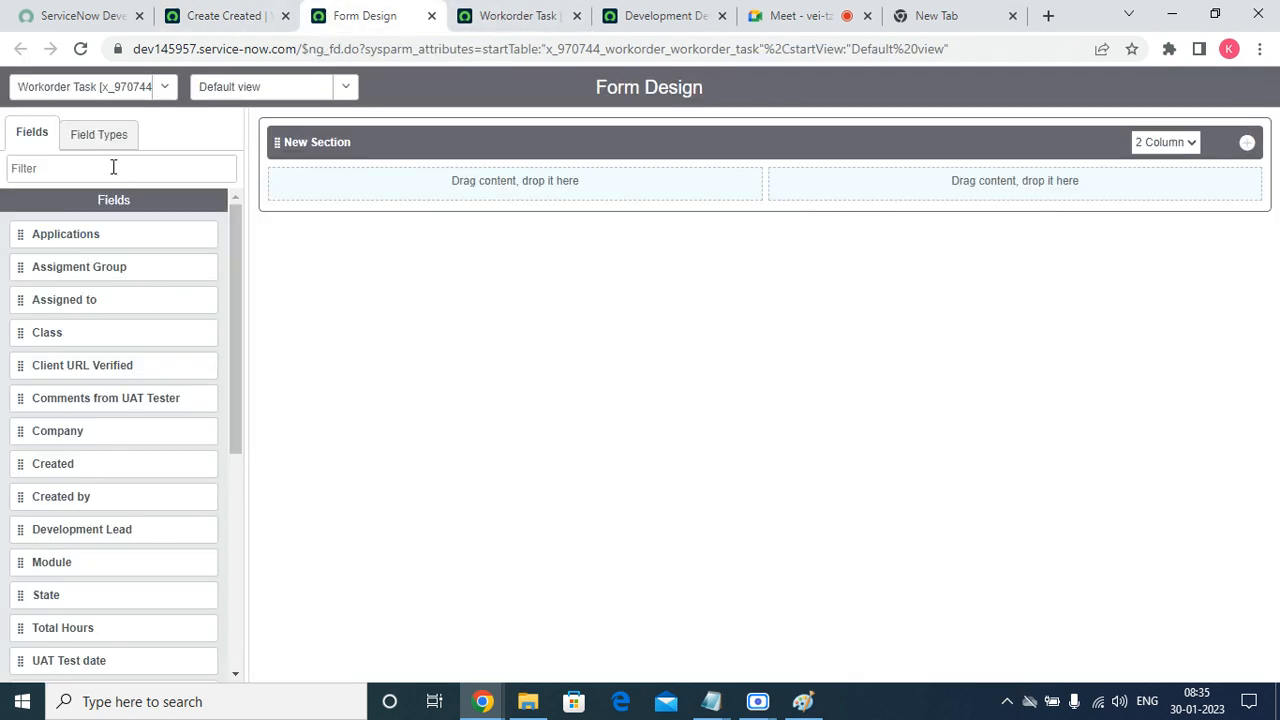
pyautogui.click(90, 136)
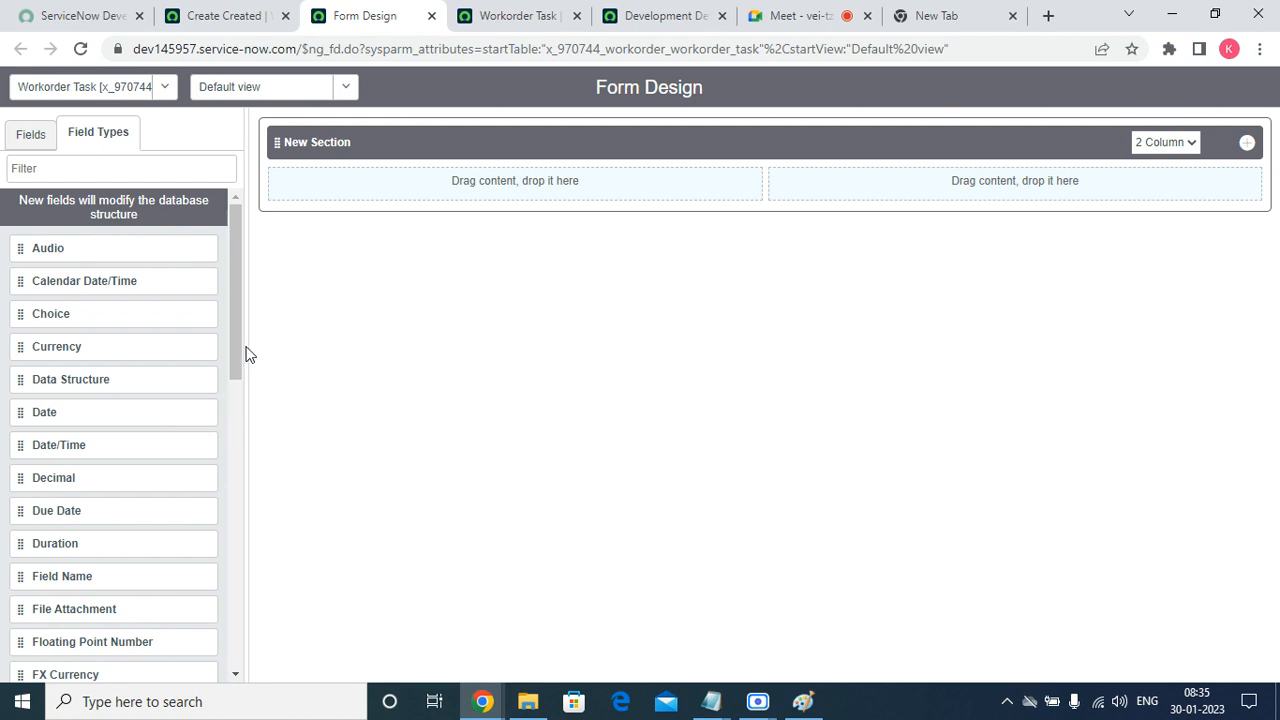
pyautogui.moveTo(240, 346); pyautogui.dragTo(201, 603)
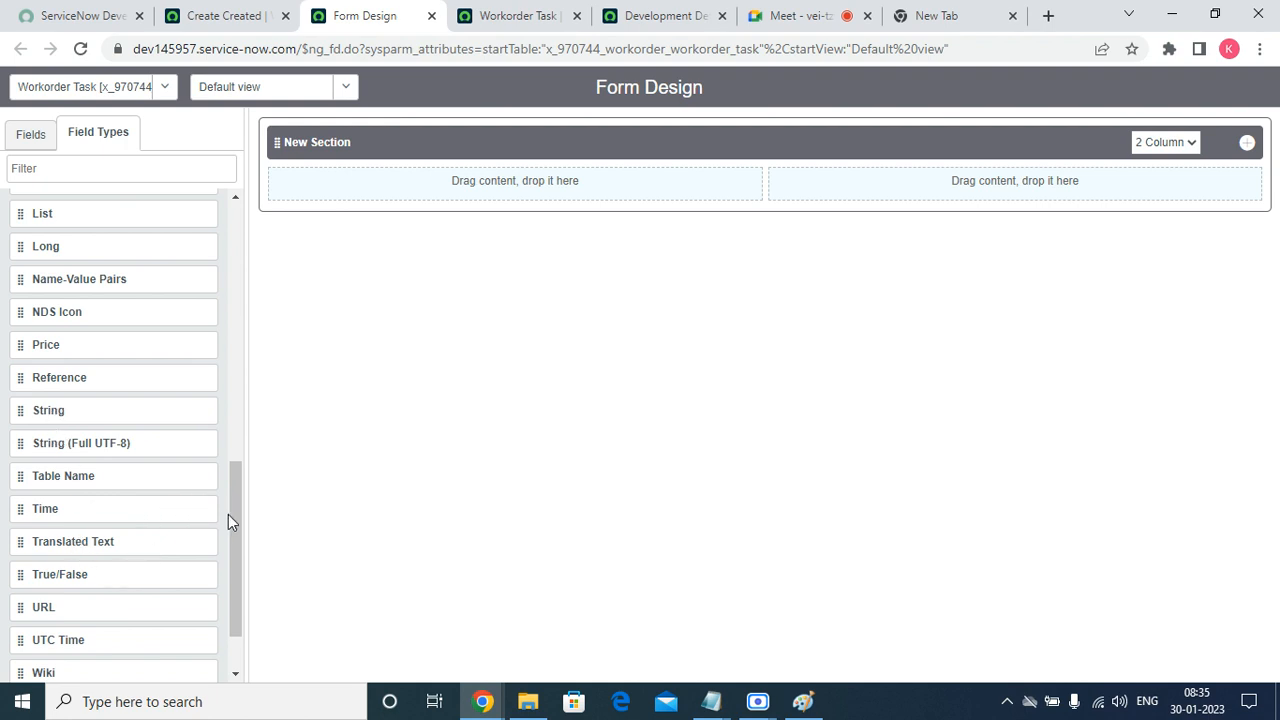
pyautogui.moveTo(231, 549)
pyautogui.mouseDown()
pyautogui.moveTo(254, 337)
pyautogui.moveTo(223, 540)
pyautogui.mouseUp()
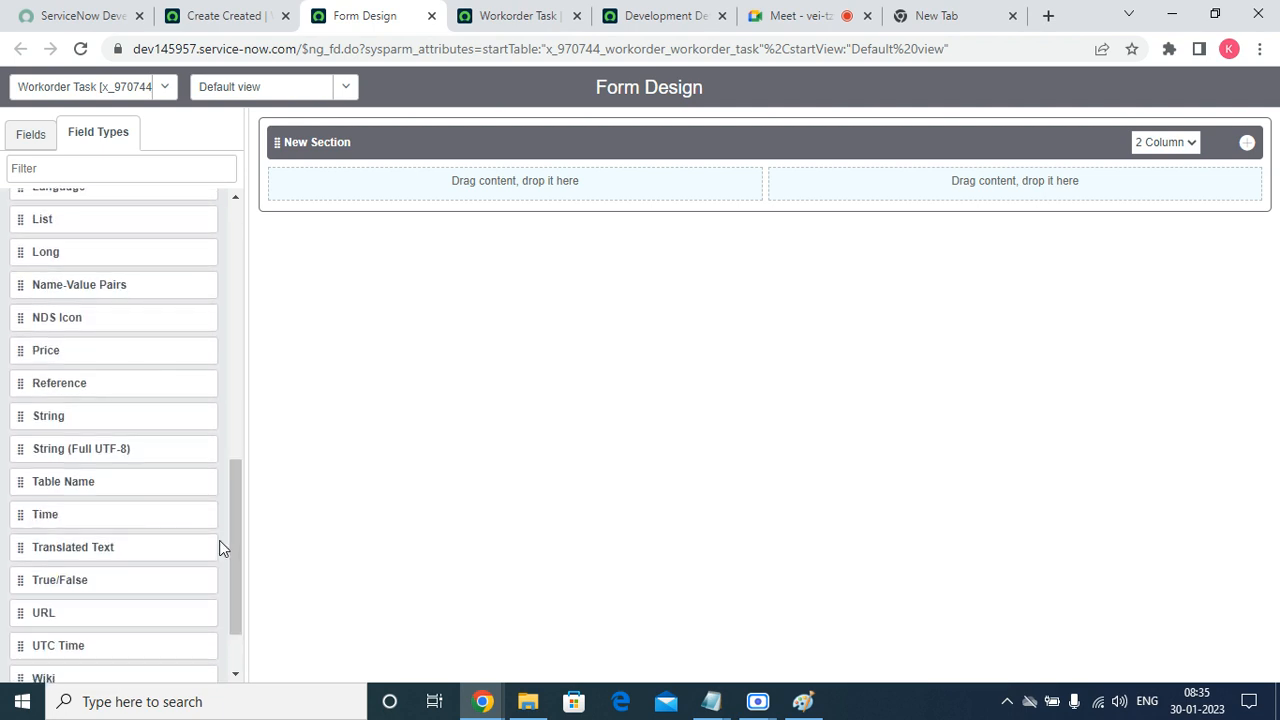
pyautogui.click(30, 134)
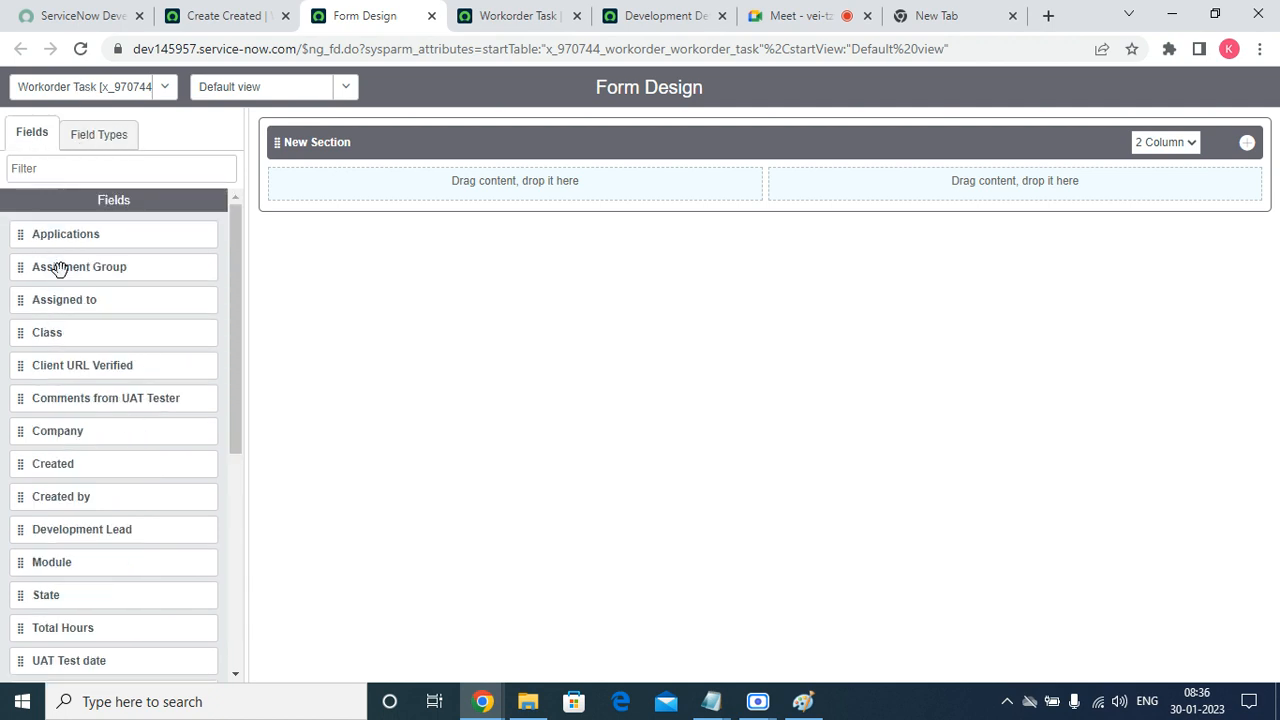
pyautogui.moveTo(57, 266); pyautogui.dragTo(316, 178)
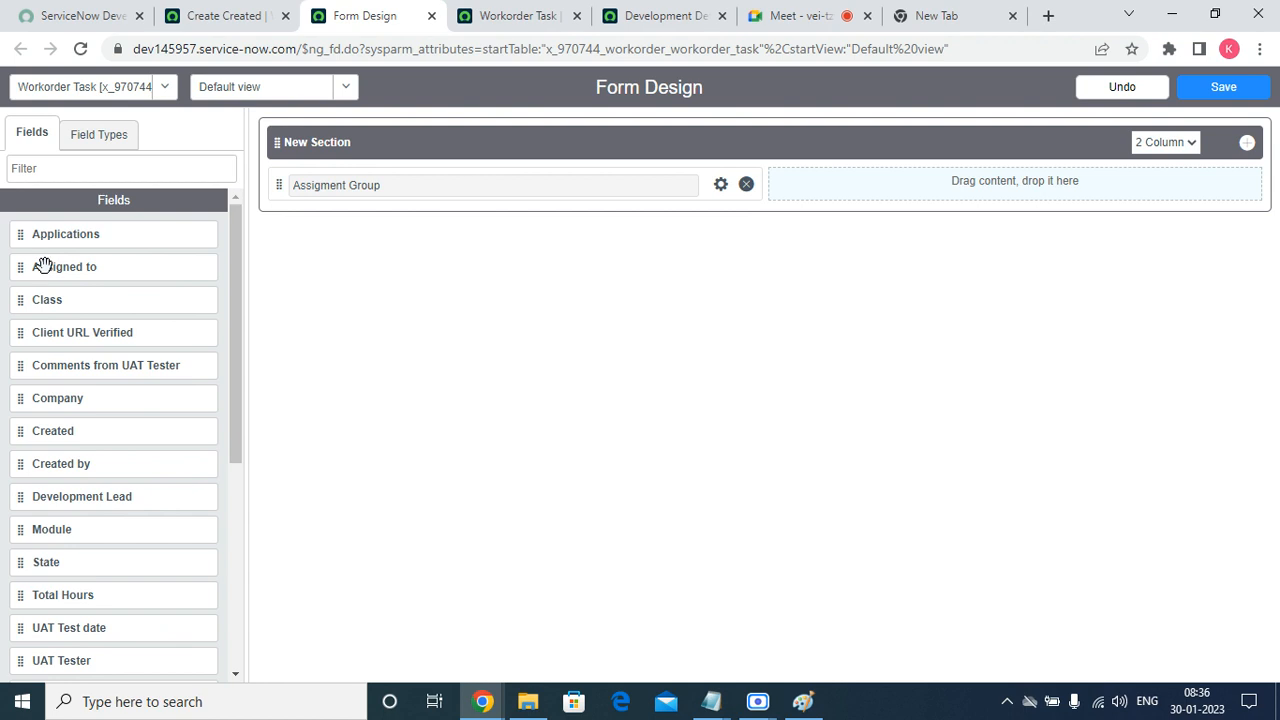
pyautogui.moveTo(43, 263); pyautogui.dragTo(275, 243)
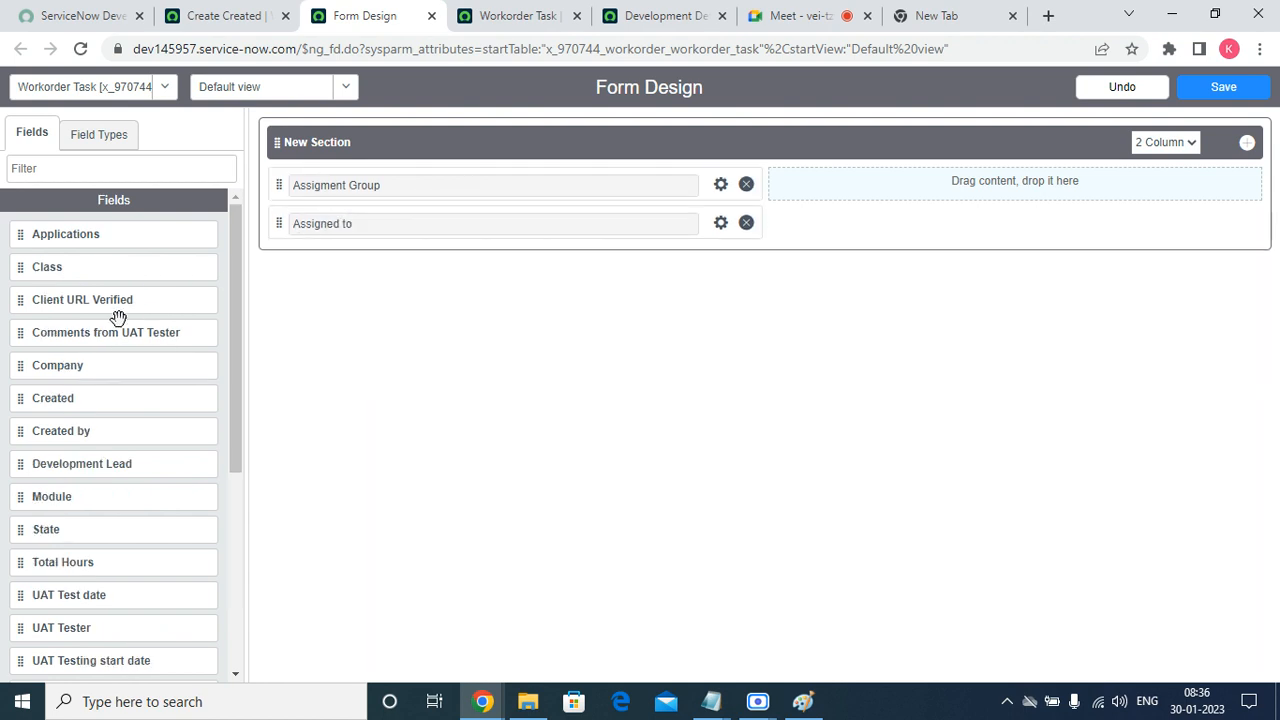
# Add a String field above Assigment Group, label it Name and make it mandatory
pyautogui.scroll(-4, 119, 463)
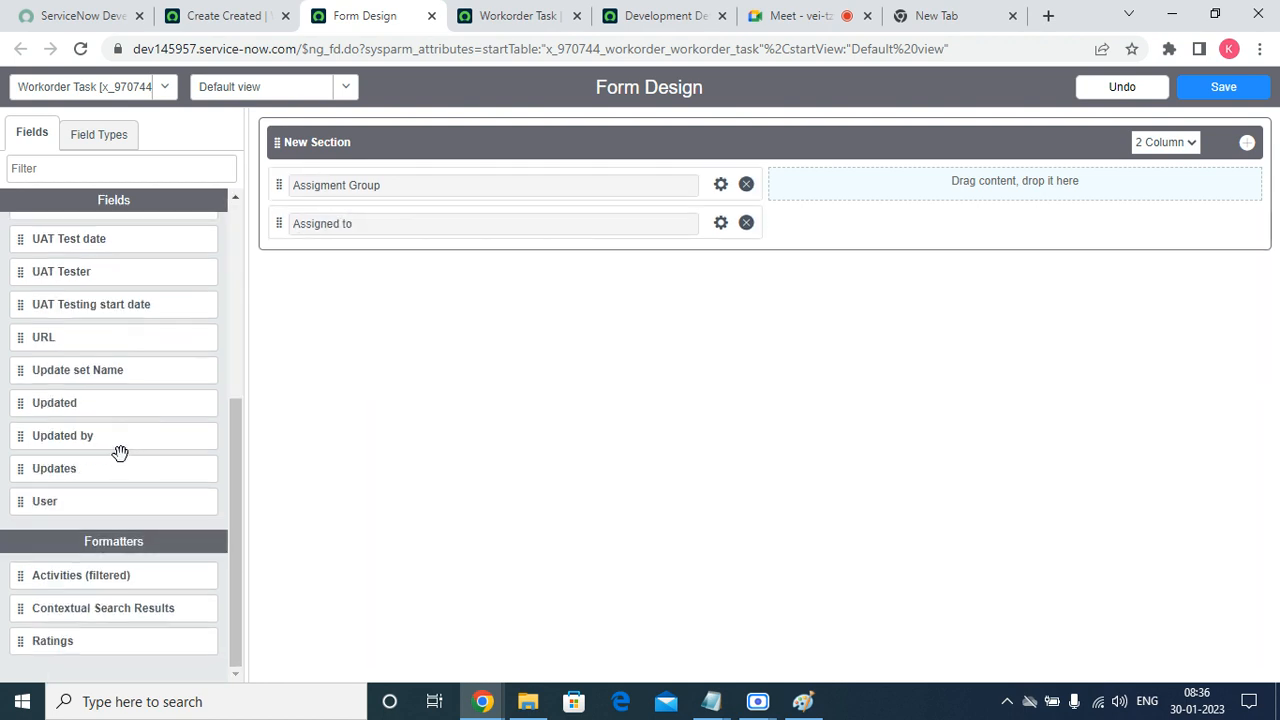
pyautogui.scroll(10, 115, 400)
pyautogui.click(100, 138)
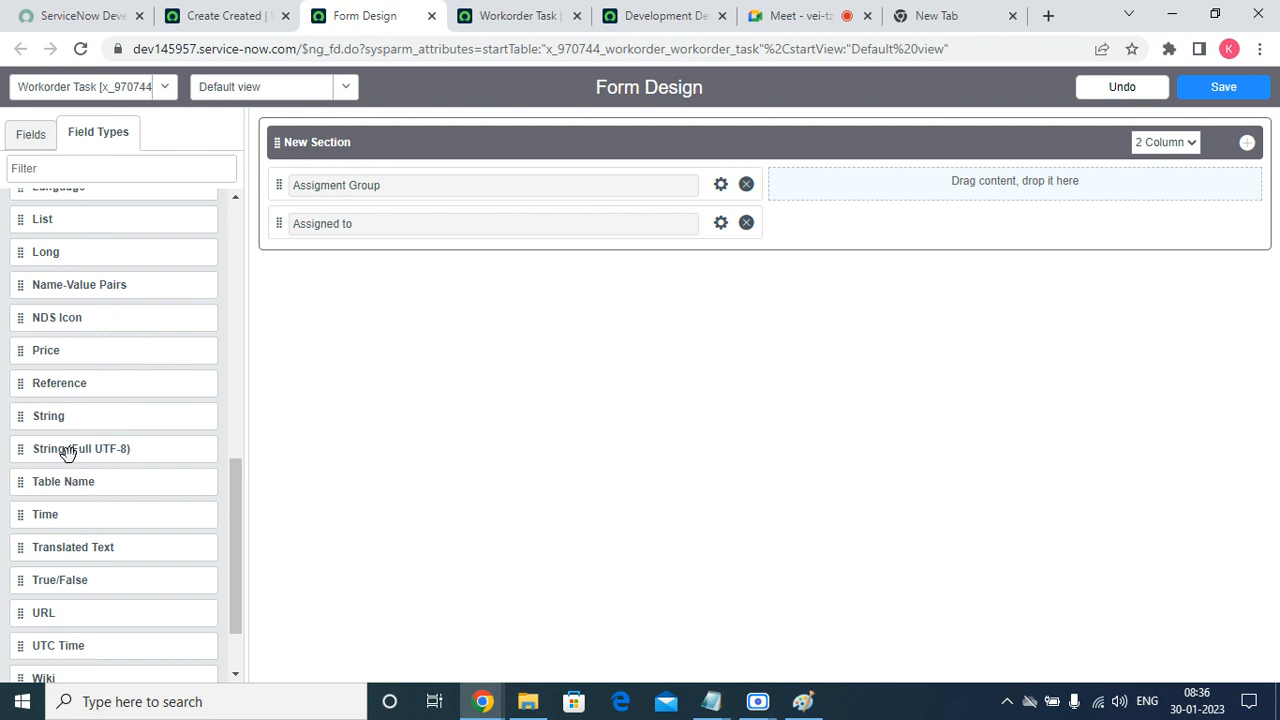
pyautogui.moveTo(54, 414); pyautogui.dragTo(297, 165)
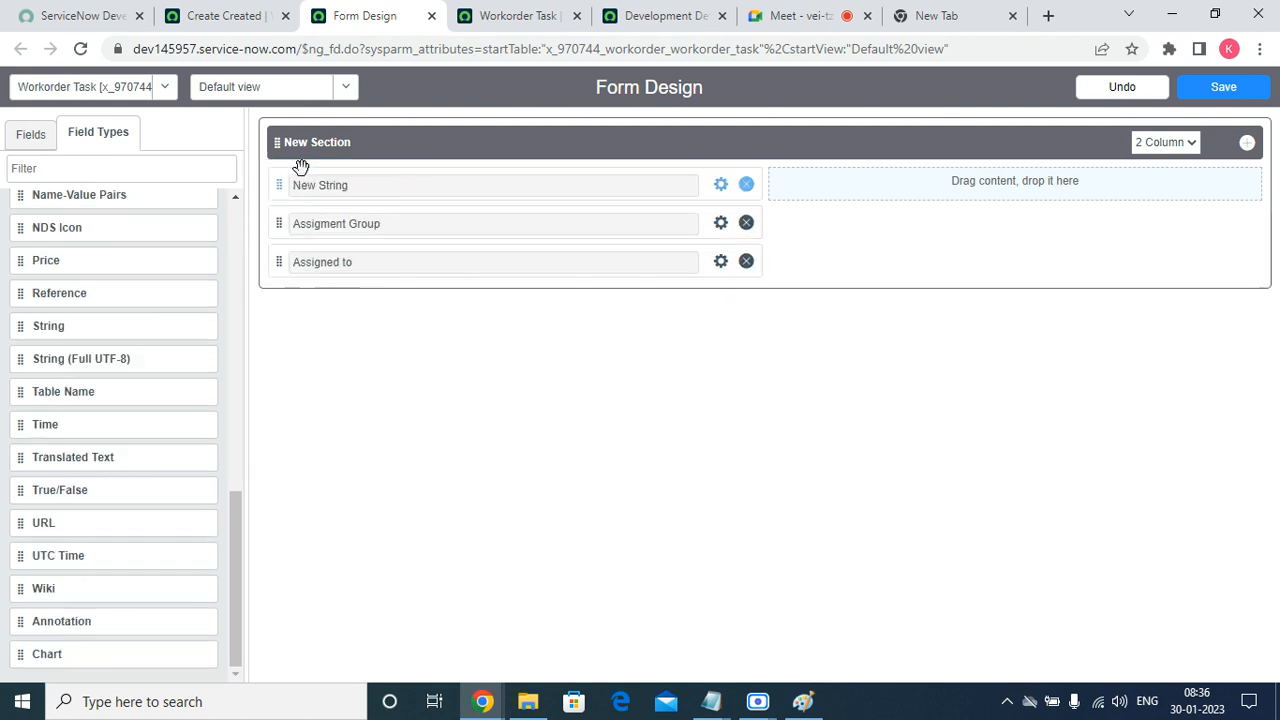
pyautogui.click(720, 186)
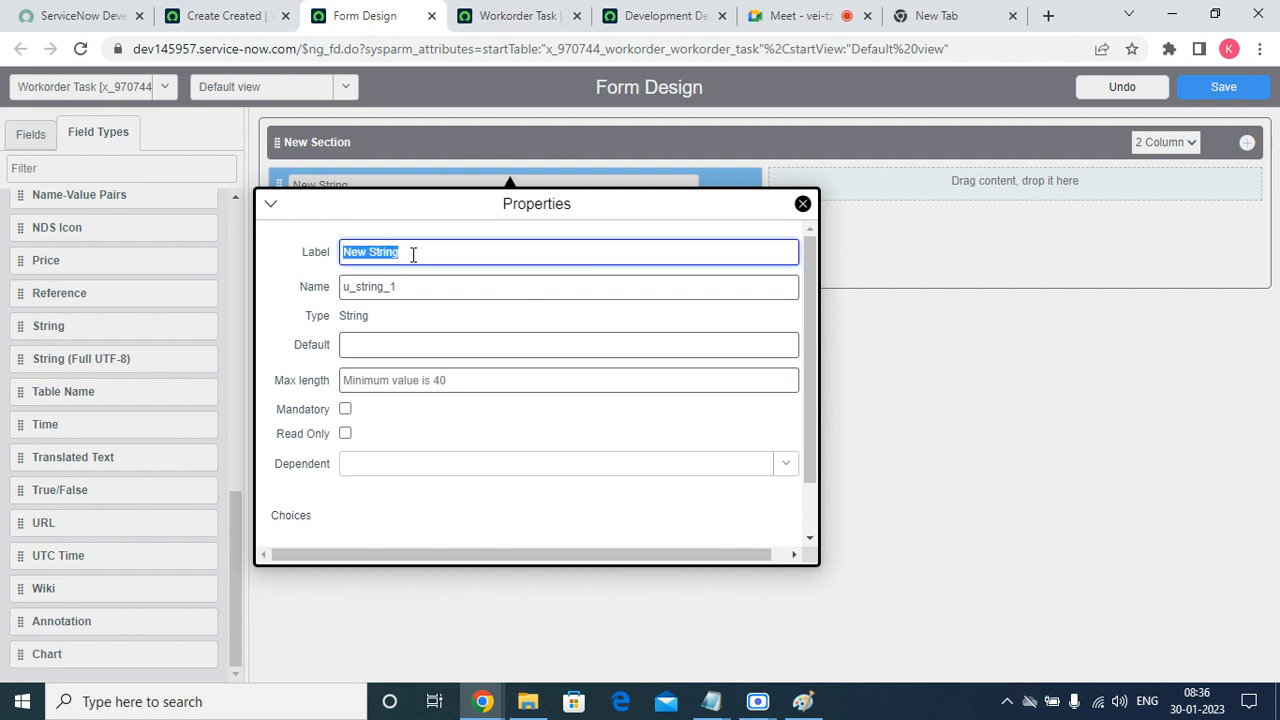
pyautogui.write('N')
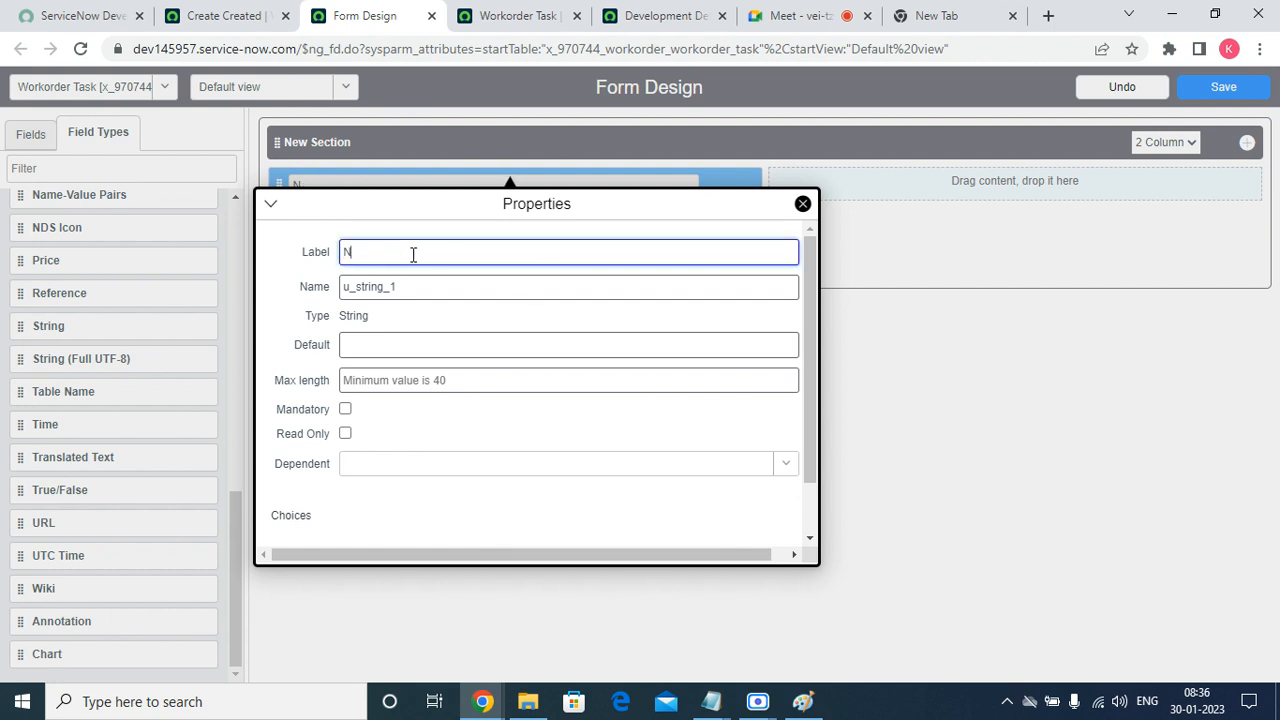
pyautogui.write('Ameme')
pyautogui.click(345, 409)
pyautogui.click(915, 318)
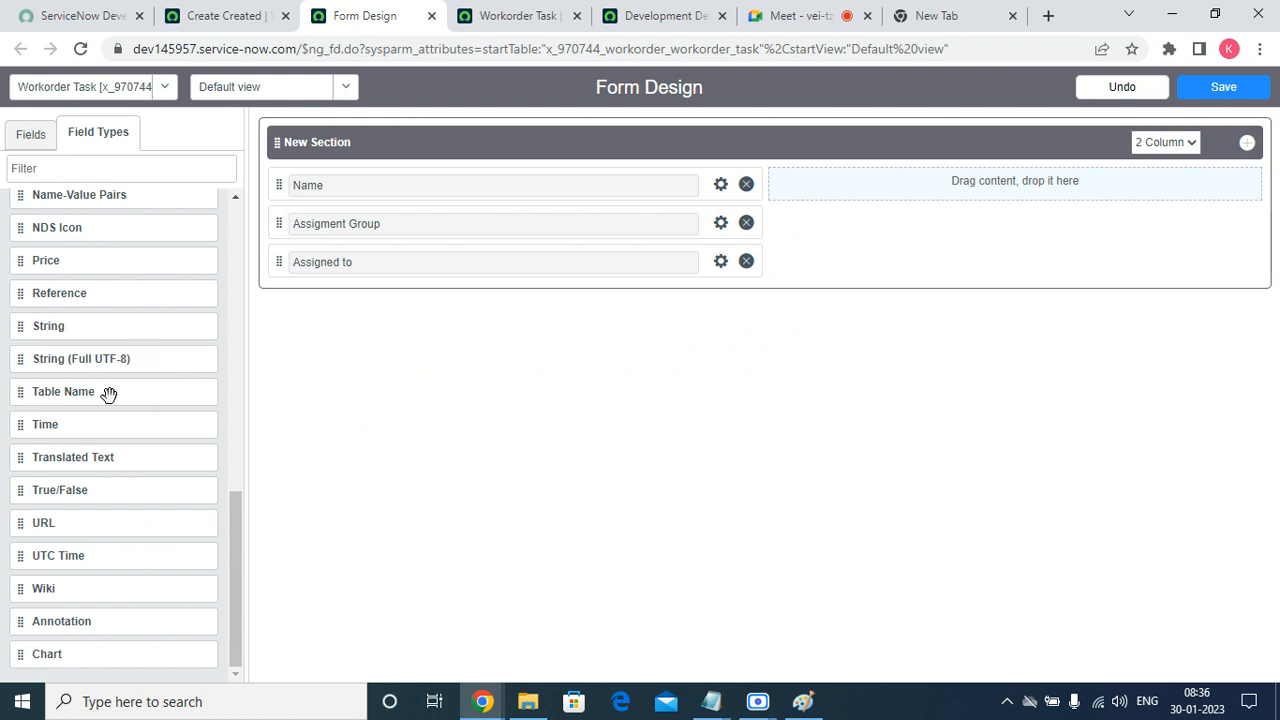
# Add a Decimal field to the second column of New Section, with label Estiared Hours and name u_estiated_hours
pyautogui.moveTo(240, 525); pyautogui.dragTo(297, 249)
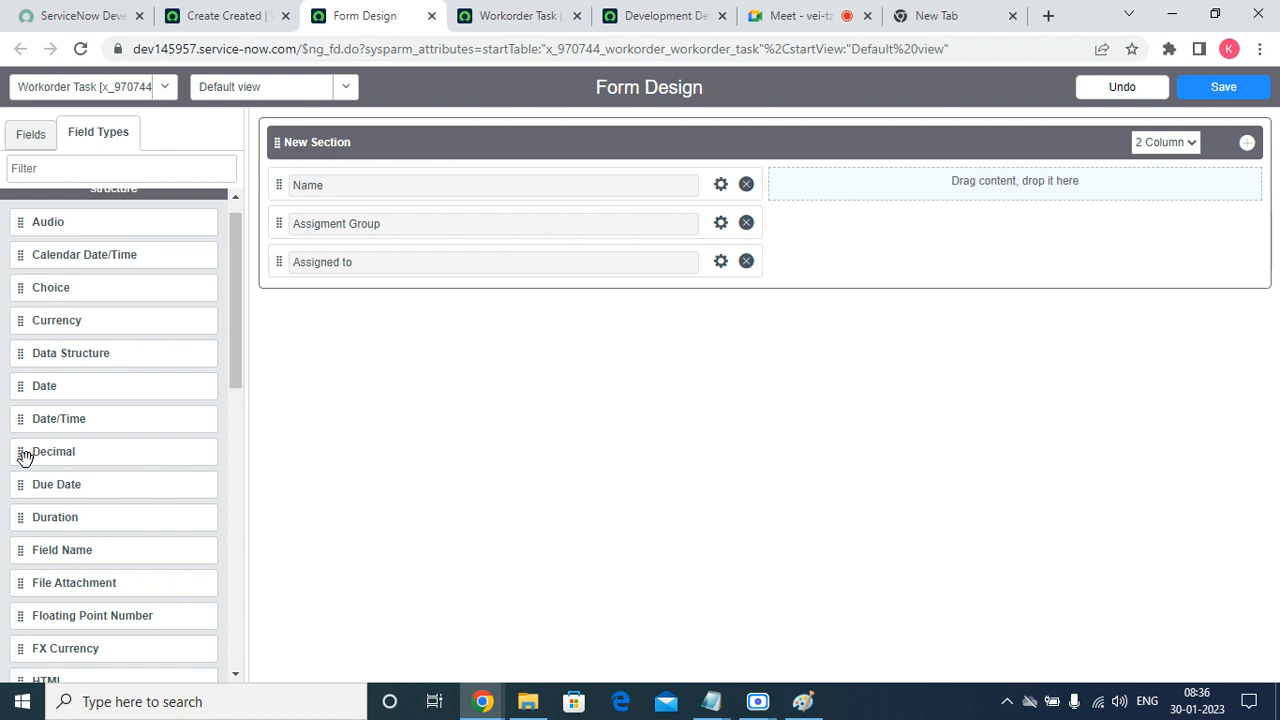
pyautogui.moveTo(23, 451); pyautogui.dragTo(846, 195)
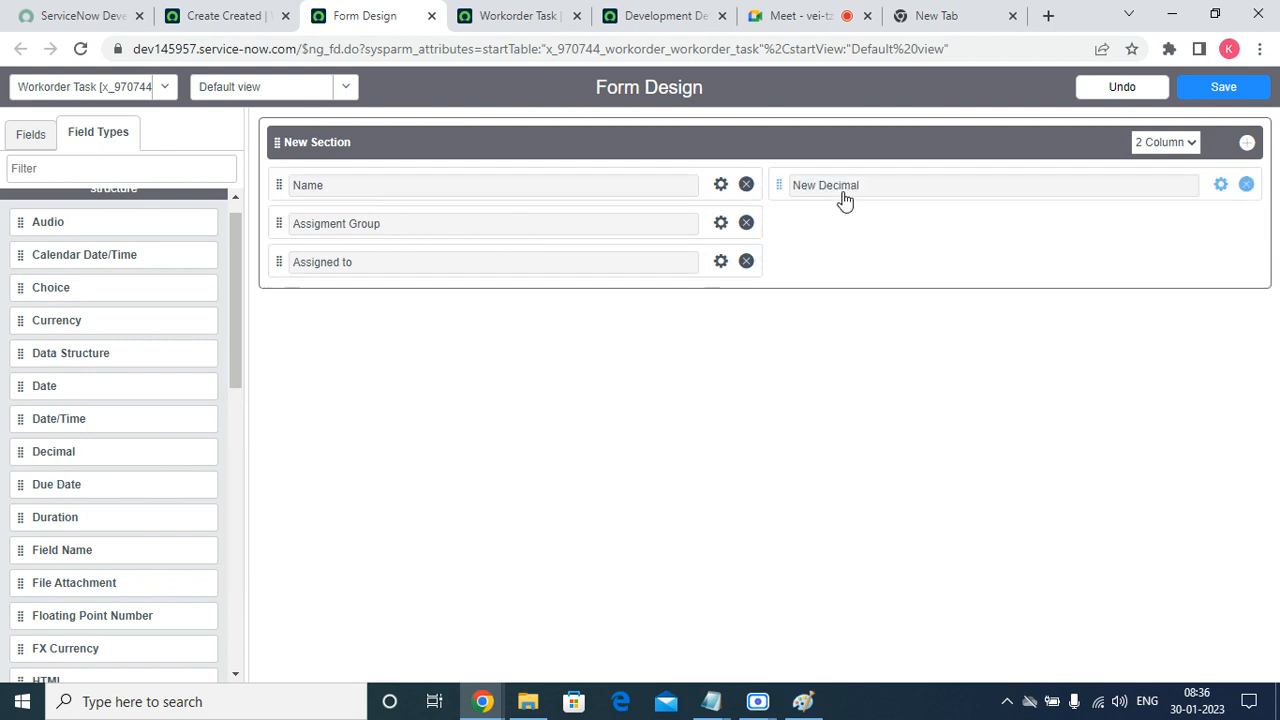
pyautogui.click(1224, 186)
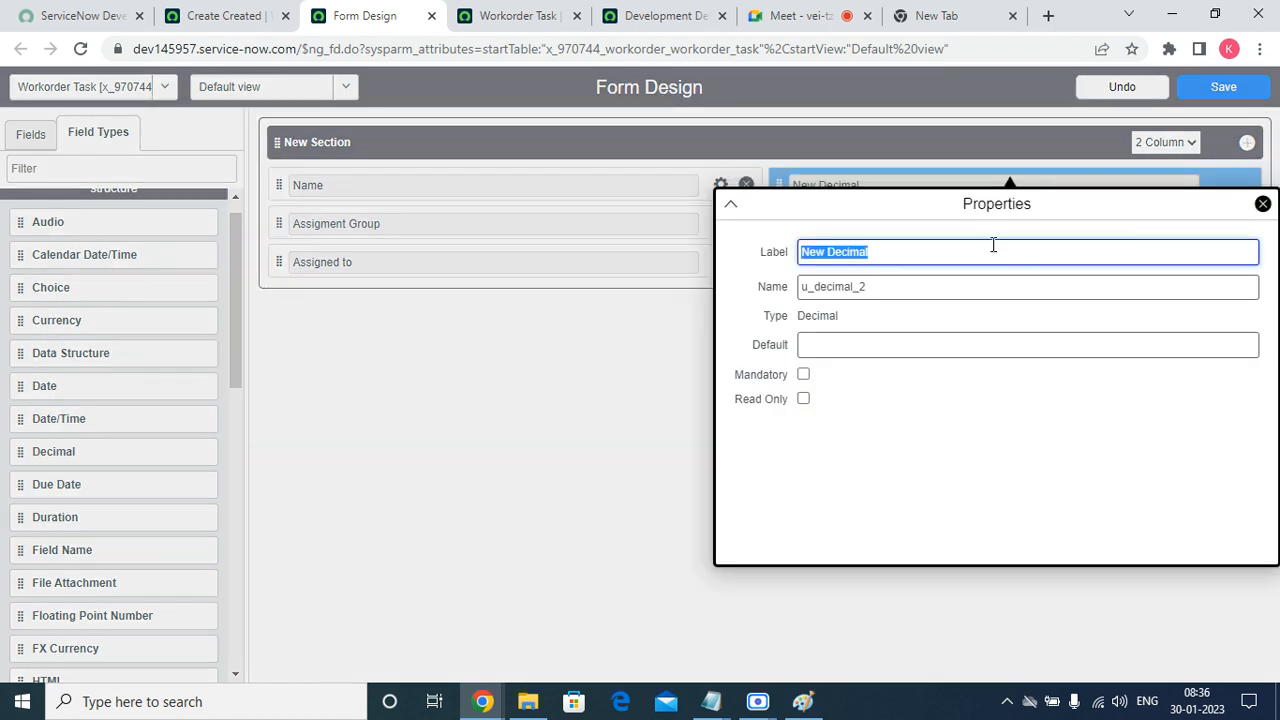
pyautogui.write('Es')
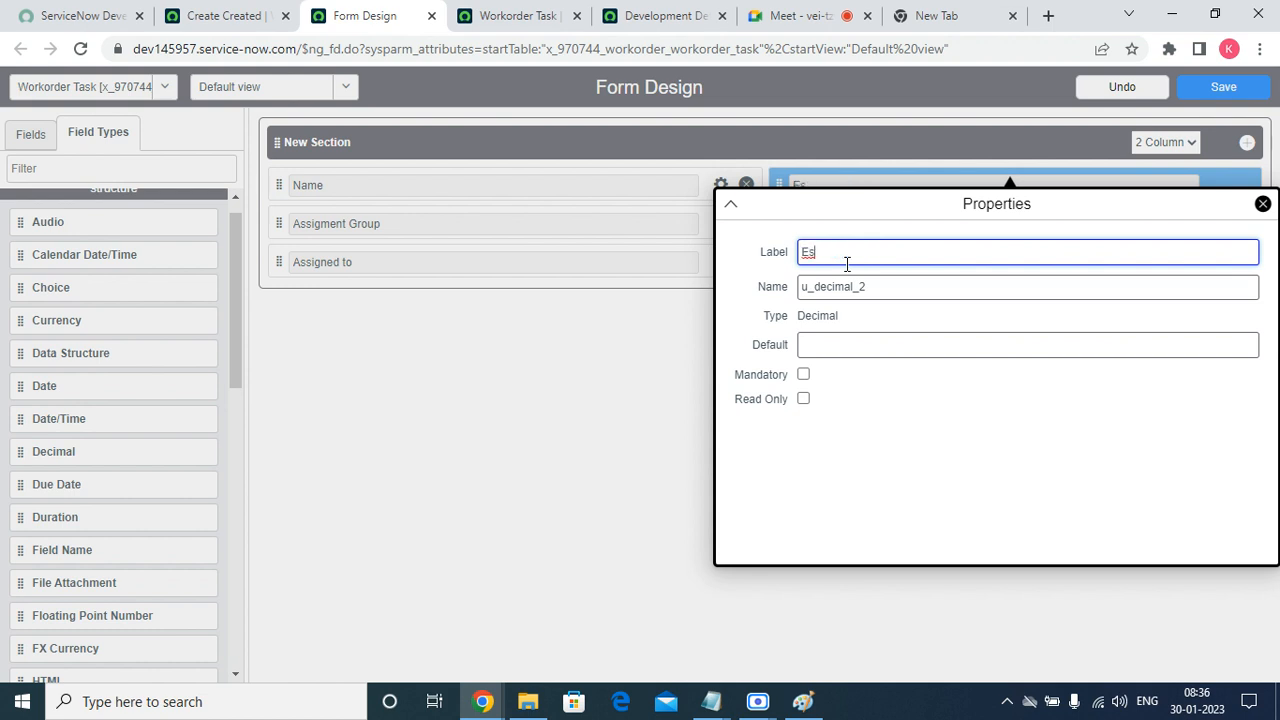
pyautogui.write('tiared Hours')
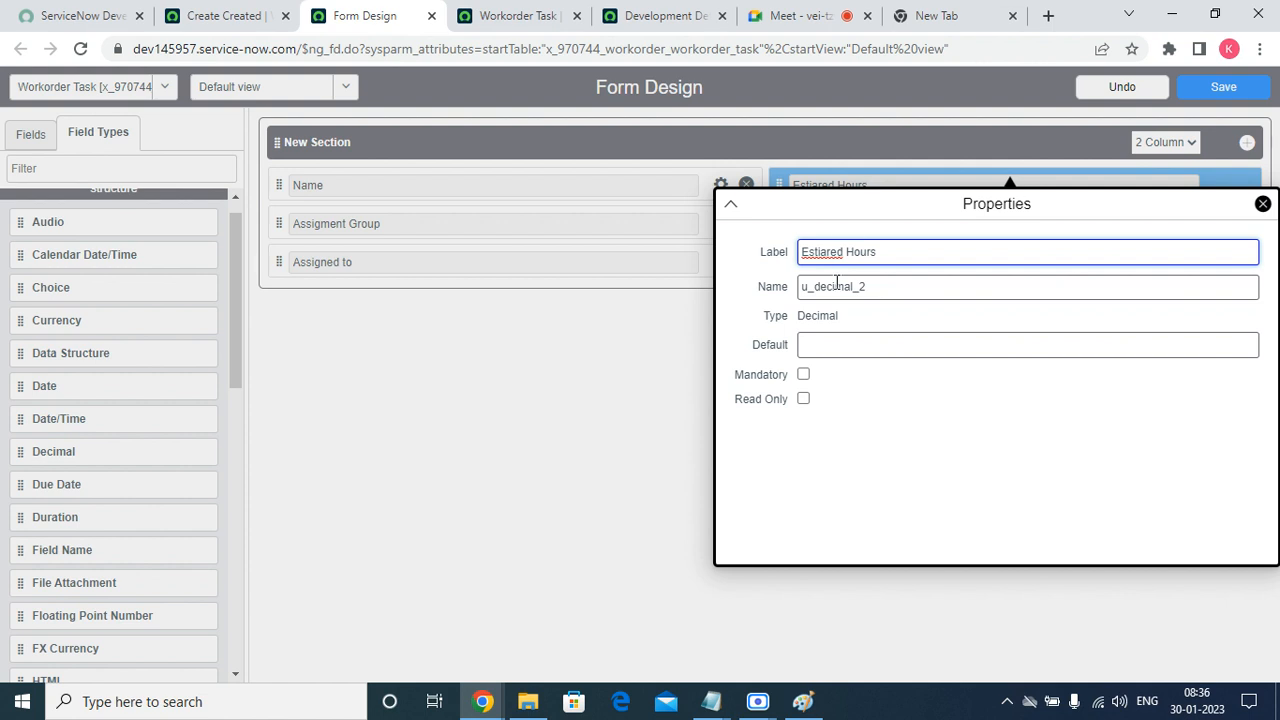
pyautogui.click(910, 286)
pyautogui.doubleClick(908, 286)
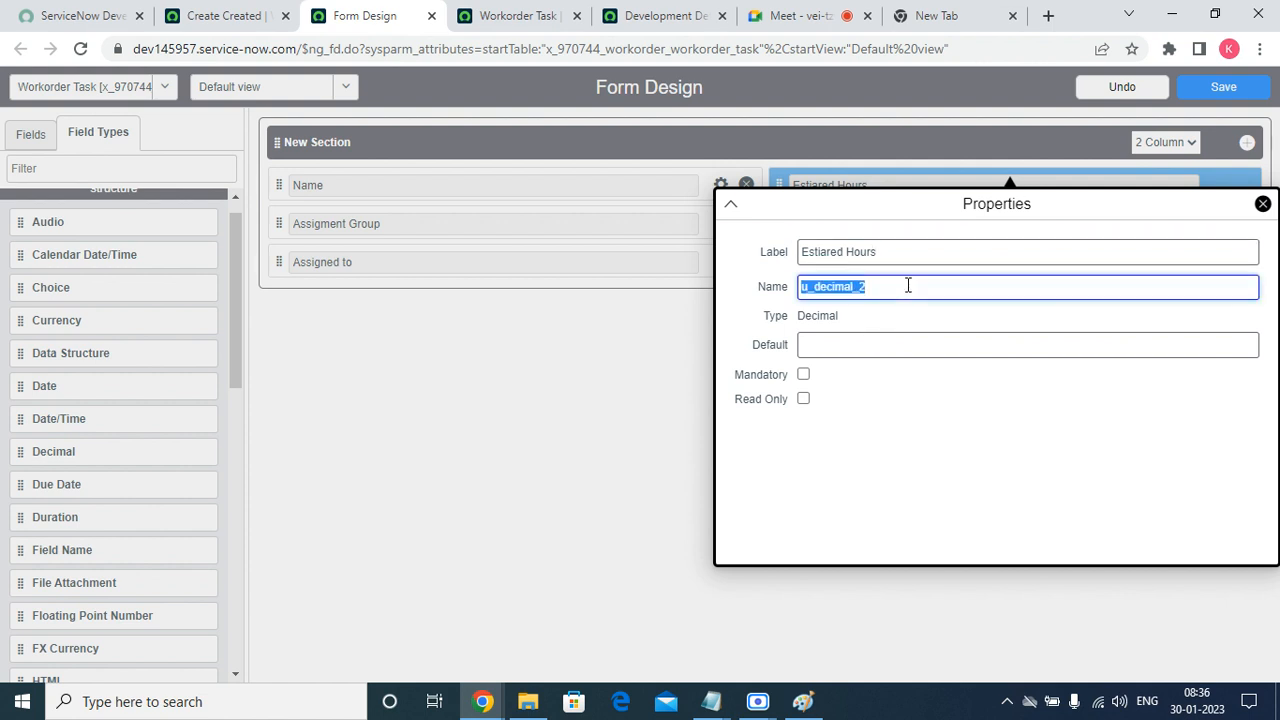
pyautogui.click(908, 286)
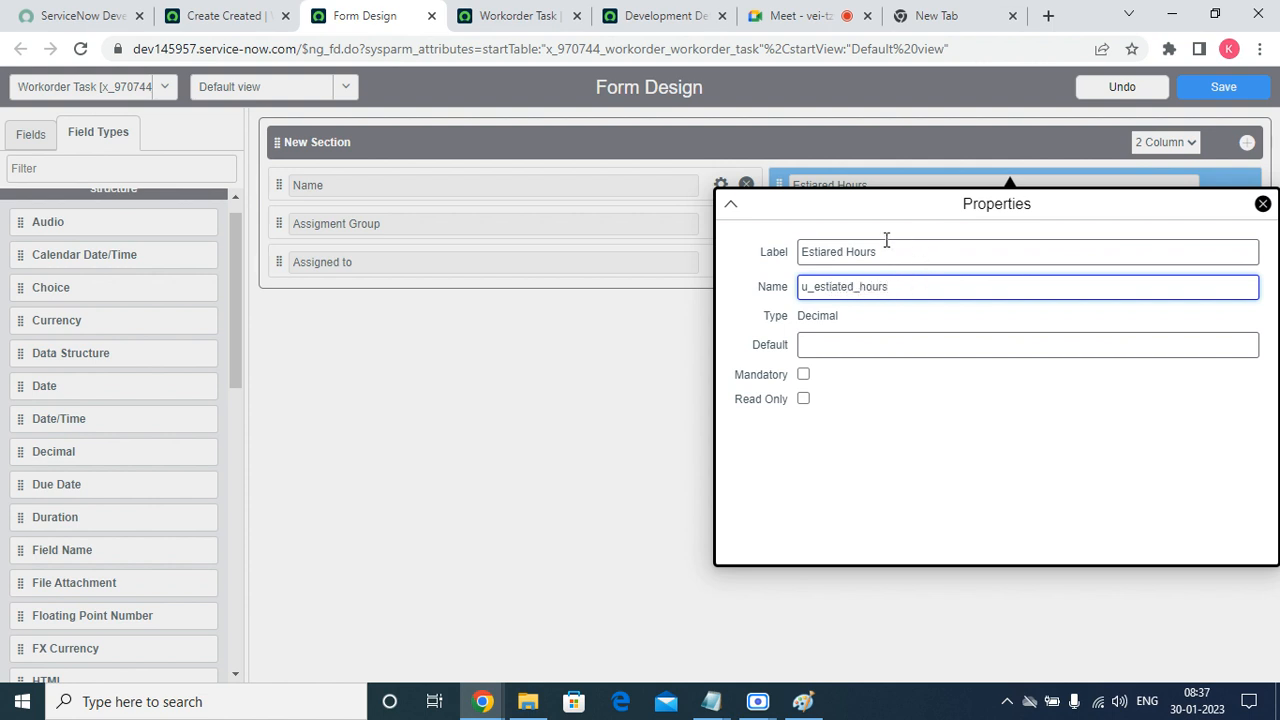
# Correct the decimal field's label to Estimated Hours and close its properties
pyautogui.click(845, 251)
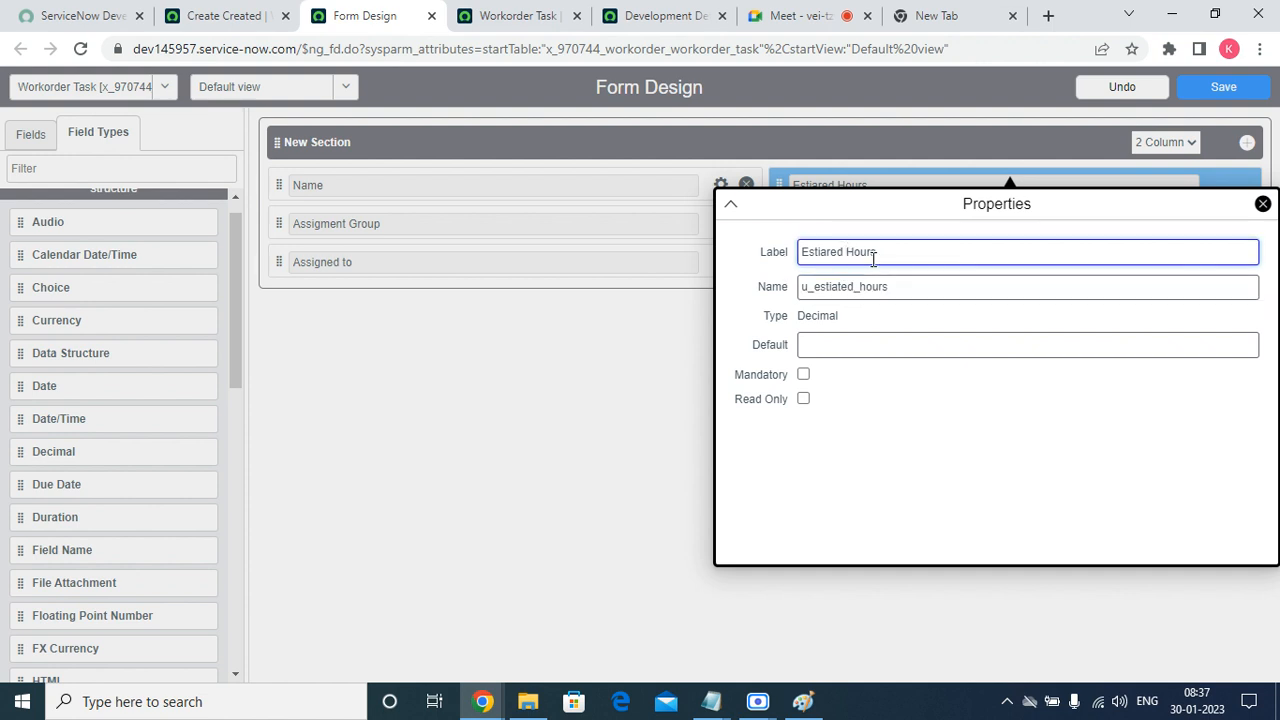
pyautogui.press('BackSpace')
pyautogui.press('BackSpace')
pyautogui.press('BackSpace')
pyautogui.press('BackSpace')
pyautogui.write('mated')
pyautogui.click(1262, 205)
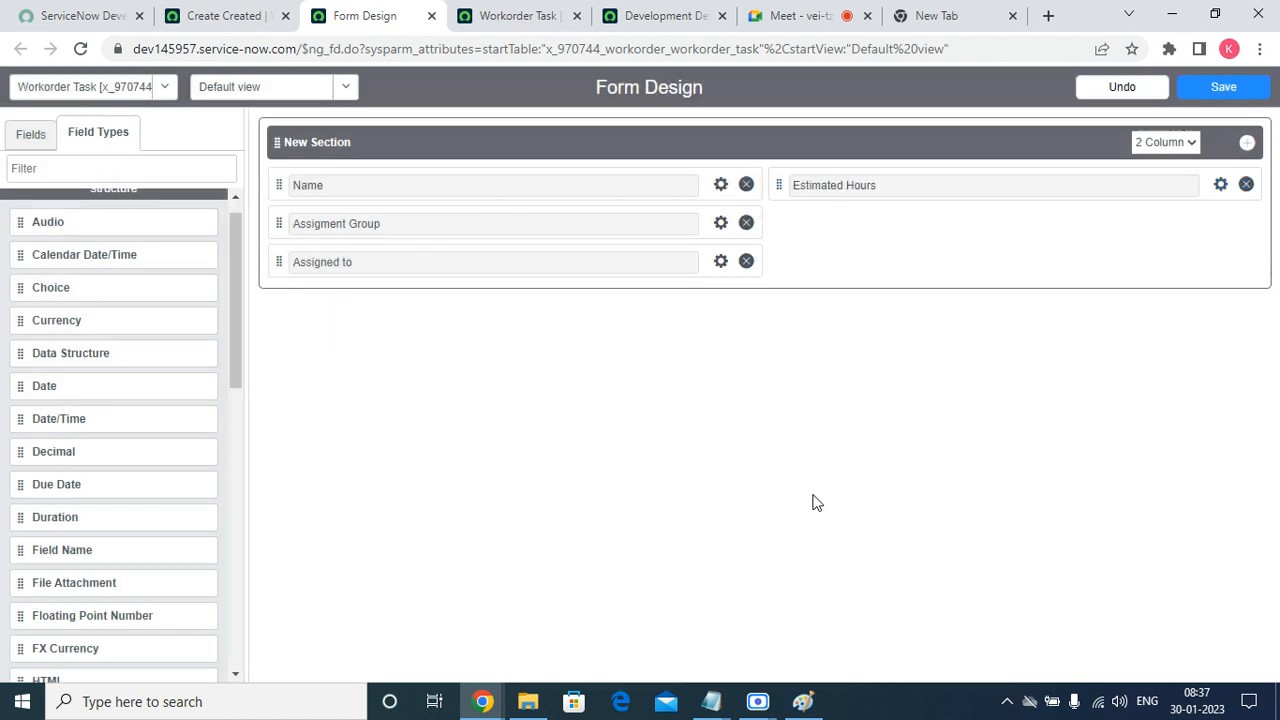
# Add a Choice field below Estimated Hours, with label State and name u_state
pyautogui.click(170, 168)
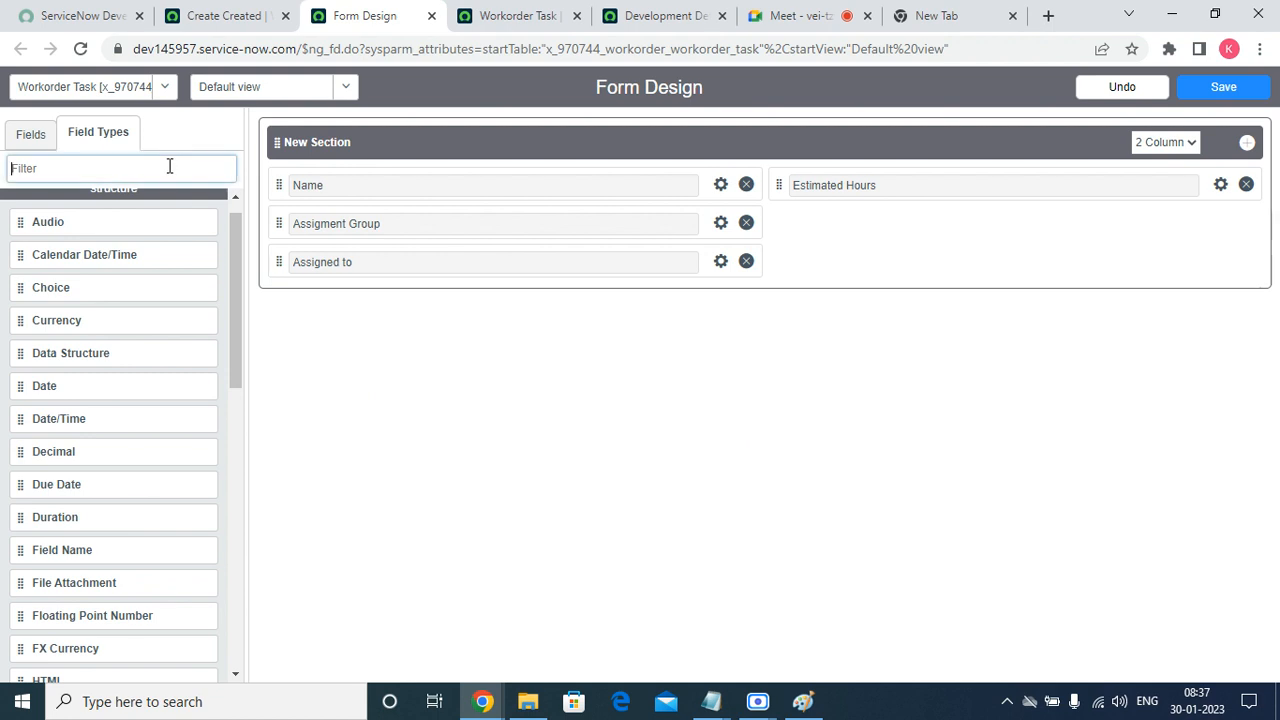
pyautogui.moveTo(71, 287); pyautogui.dragTo(816, 225)
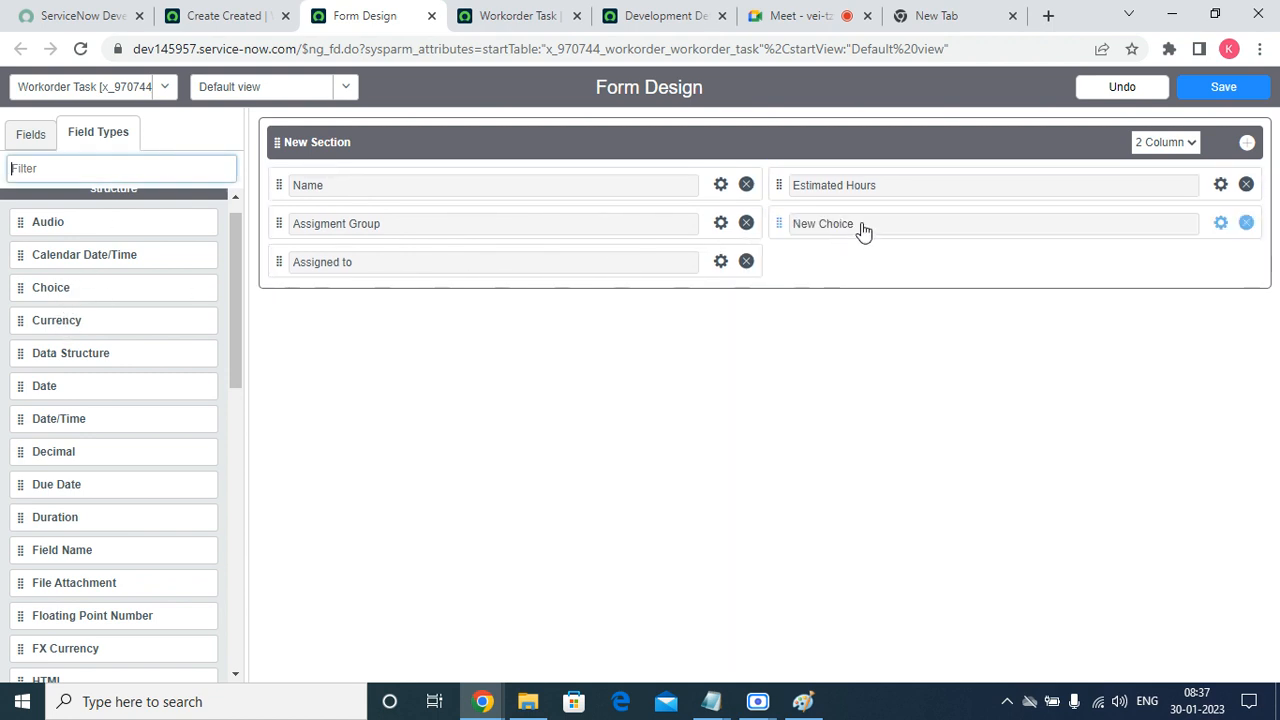
pyautogui.click(779, 224)
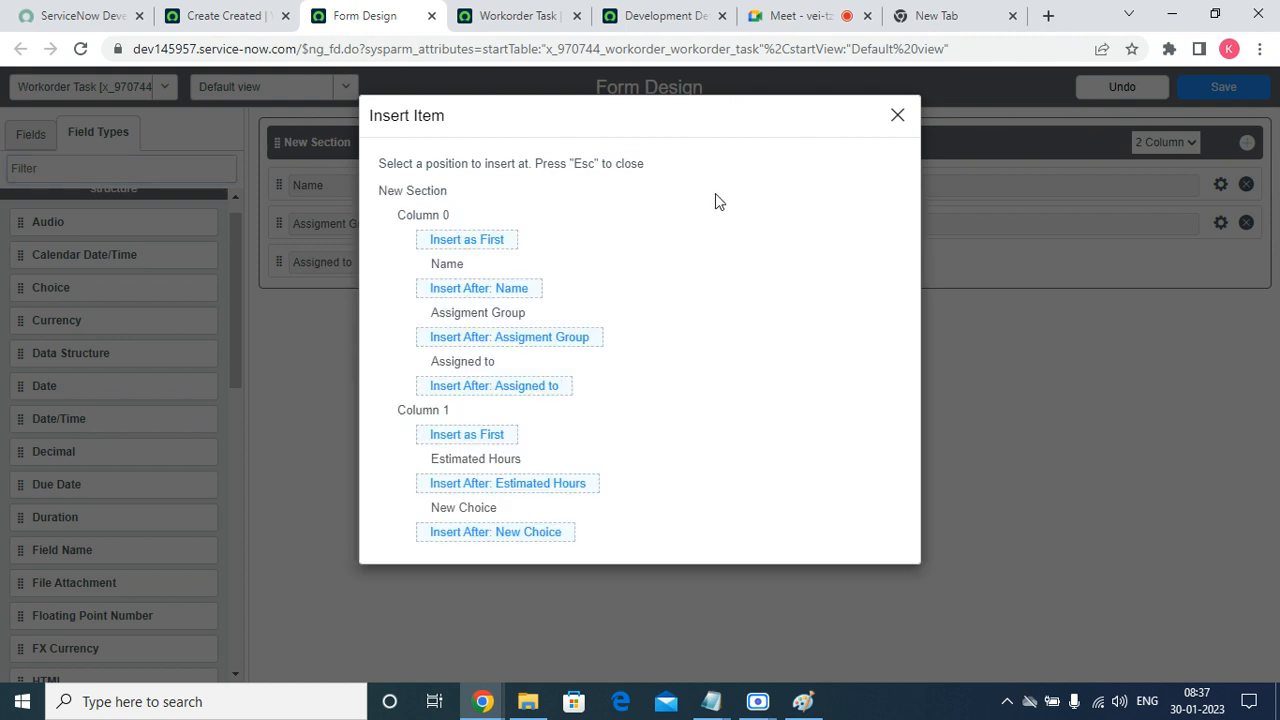
pyautogui.click(897, 115)
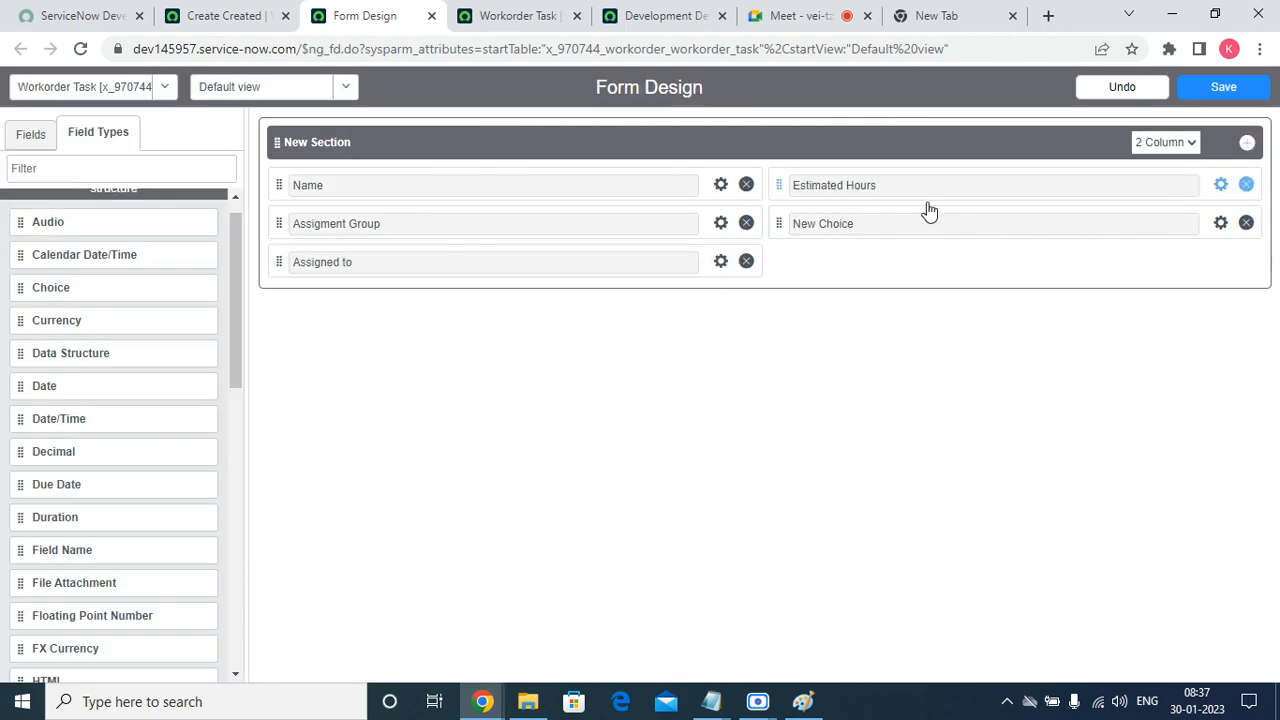
pyautogui.click(1220, 223)
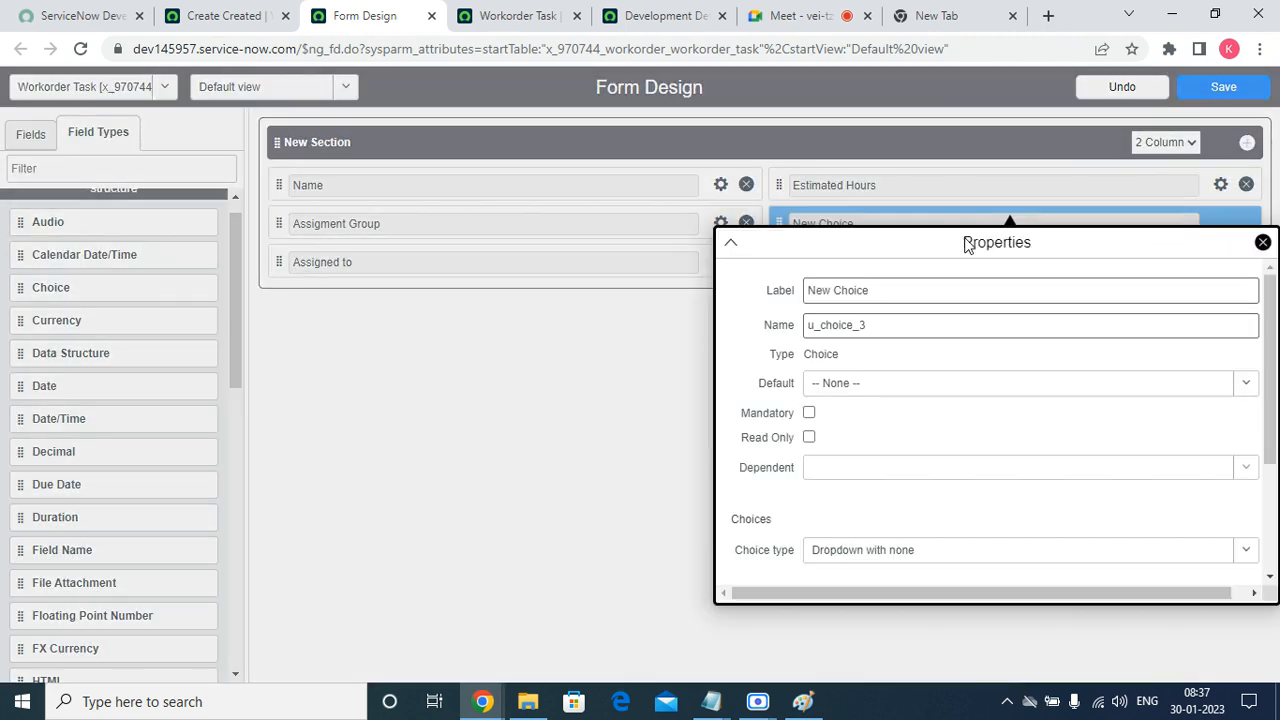
pyautogui.tripleClick(903, 289)
pyautogui.write('State')
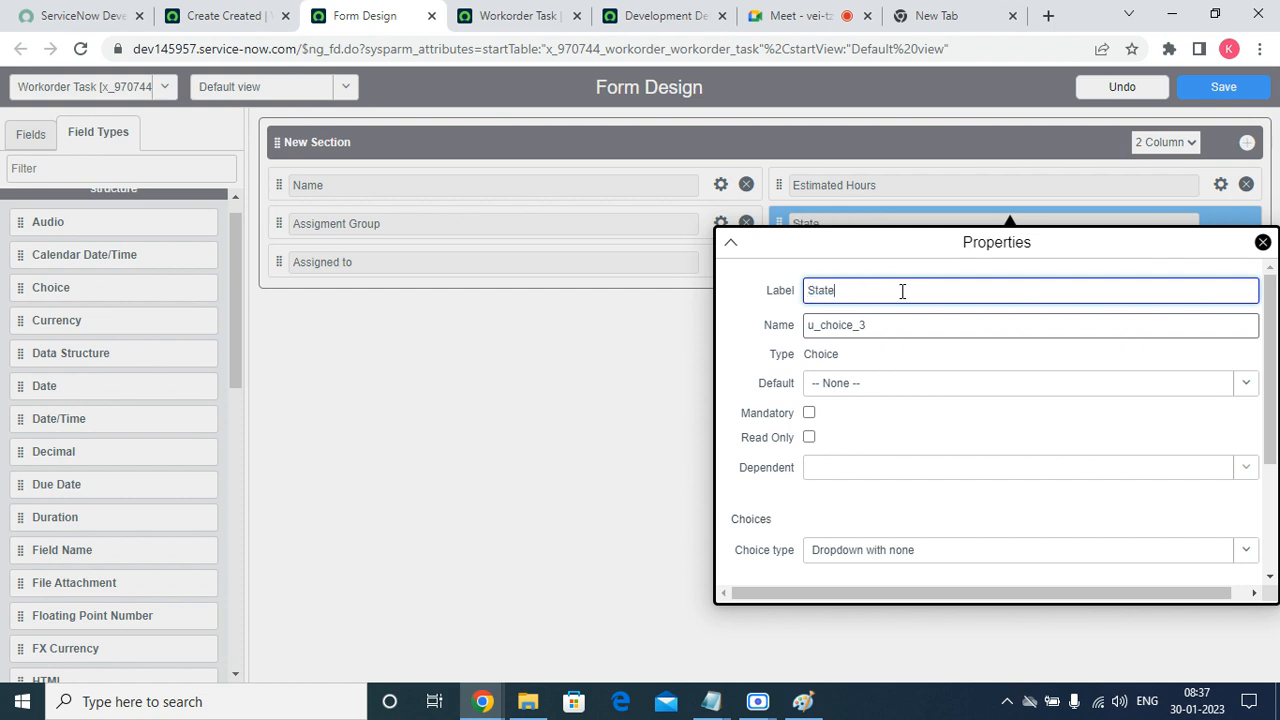
pyautogui.press('Tab')
pyautogui.write('u')
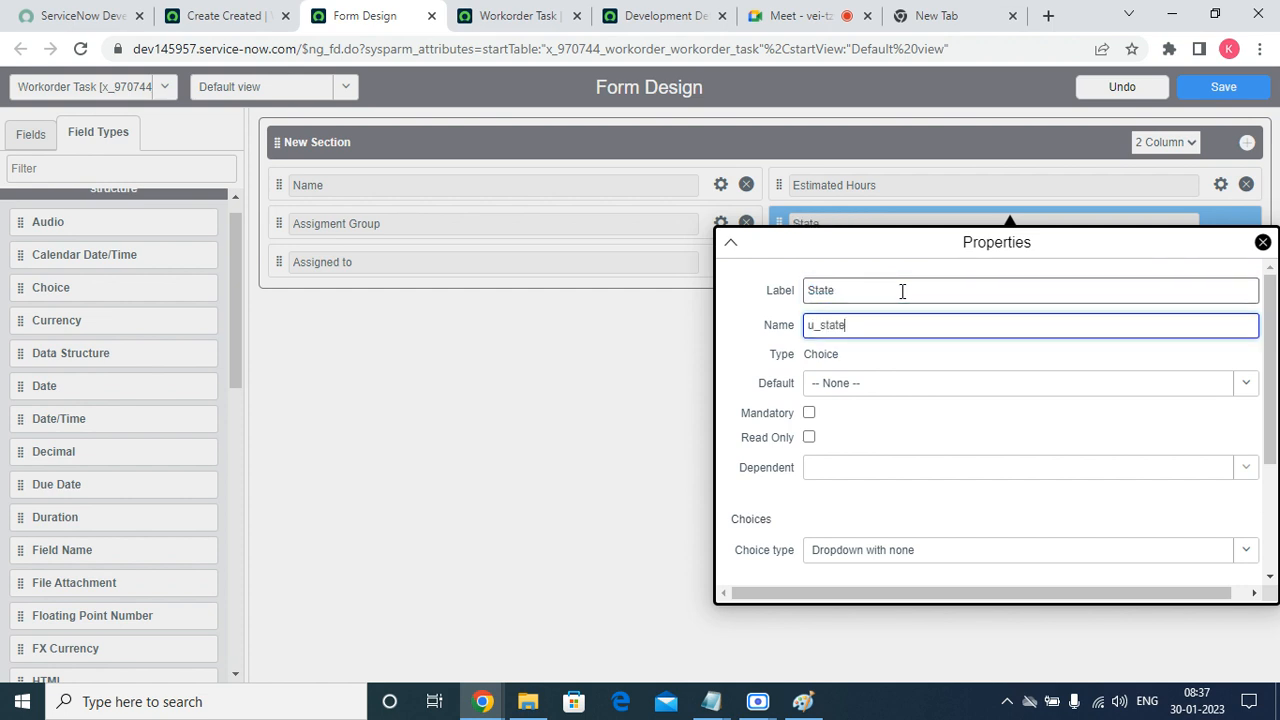
pyautogui.click(861, 424)
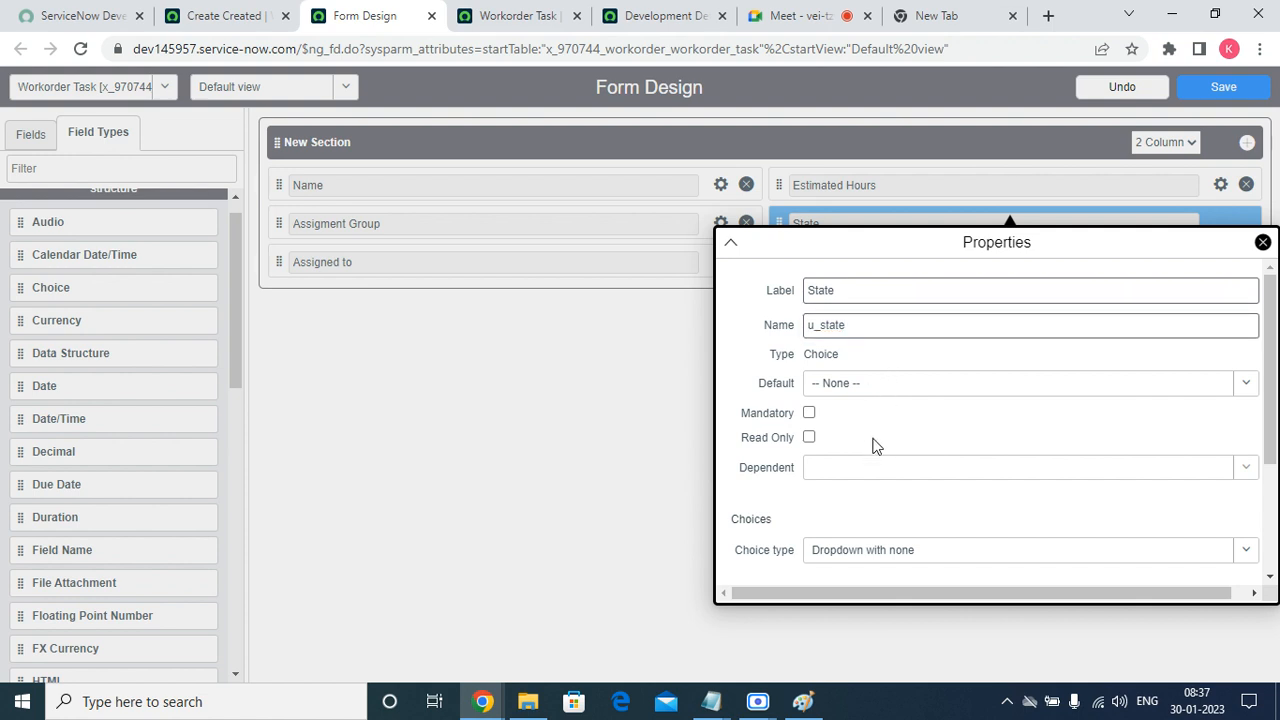
# Rename the State field's first choice to New, with the value new
pyautogui.scroll(-2, 1248, 403)
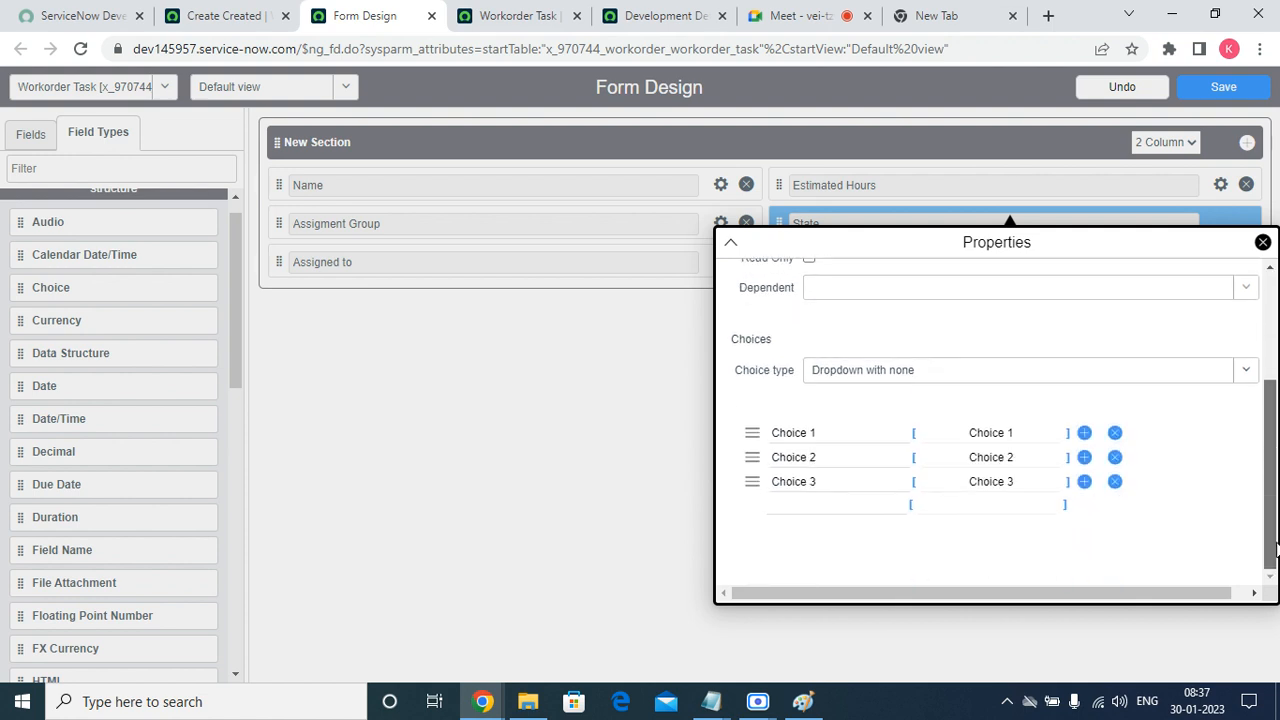
pyautogui.tripleClick(836, 433)
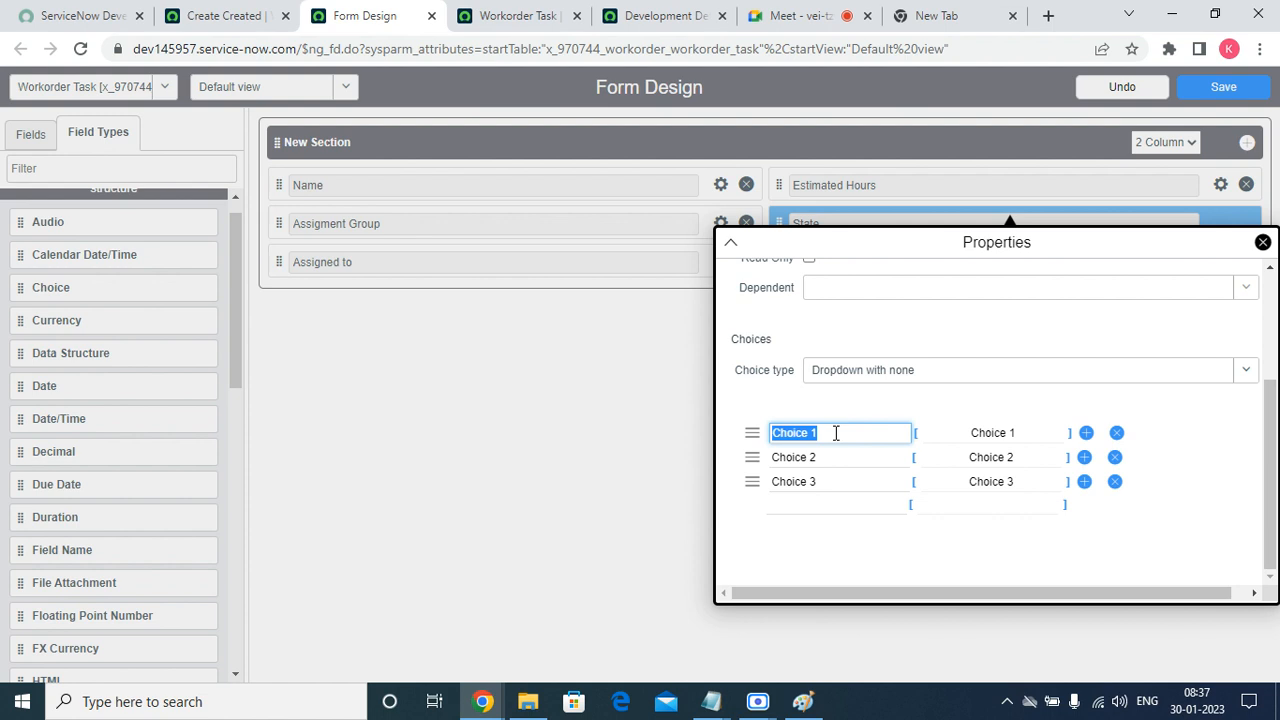
pyautogui.write('New')
pyautogui.press('Tab')
pyautogui.press('Tab')
pyautogui.press('Tab')
pyautogui.press('Tab')
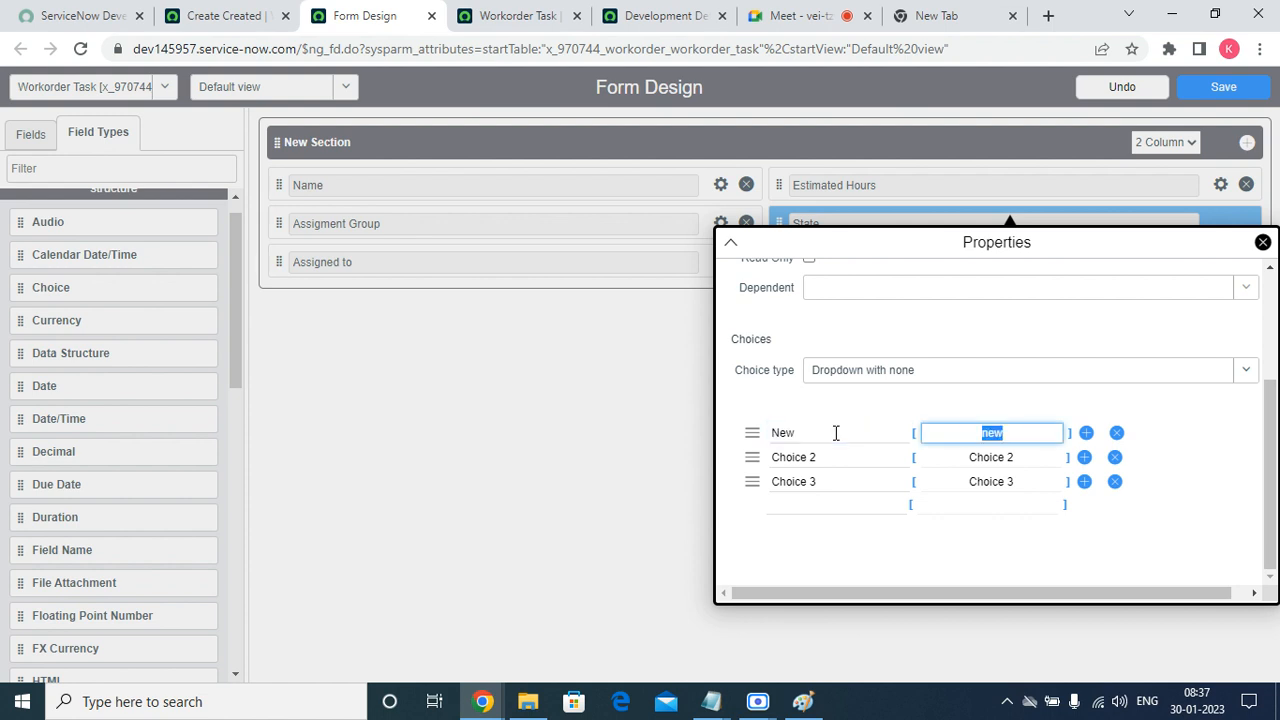
# Rename the State field's second choice to In Progress, with the value in progress
pyautogui.press('Tab')
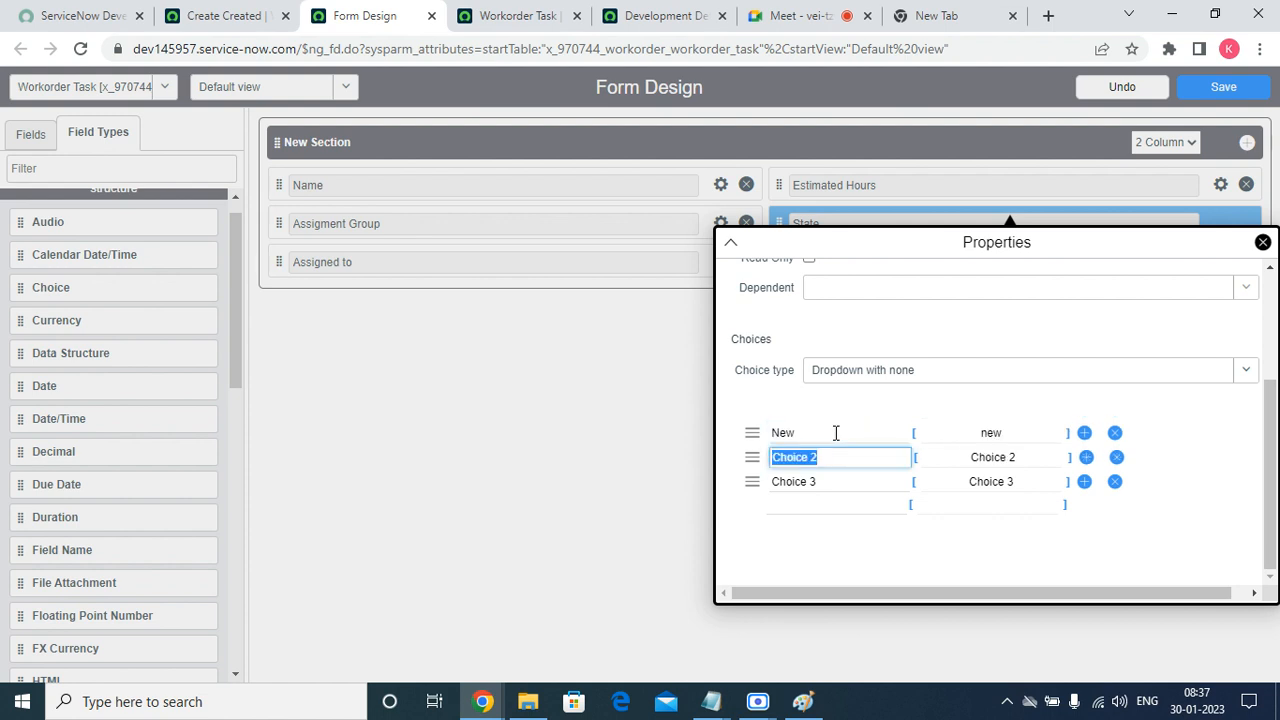
pyautogui.write('In')
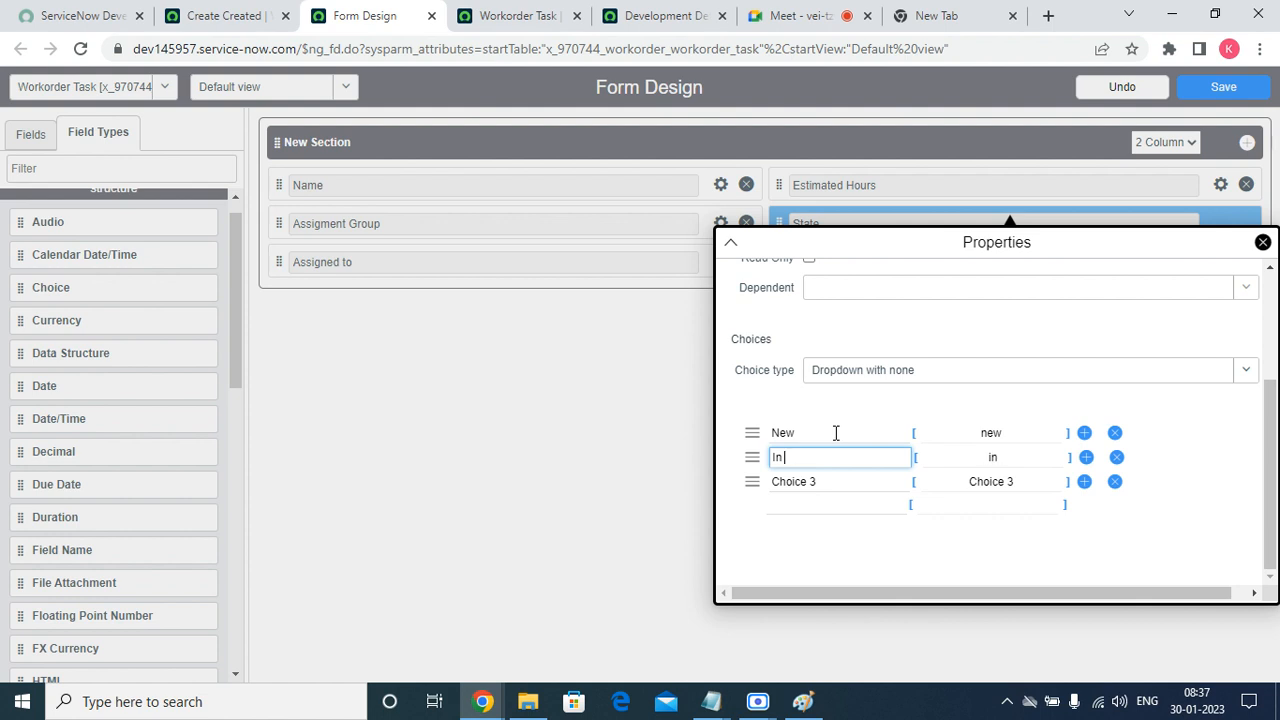
pyautogui.write(' pr Por')
pyautogui.press('BackSpace')
pyautogui.press('BackSpace')
pyautogui.write('rogress')
pyautogui.press('Tab')
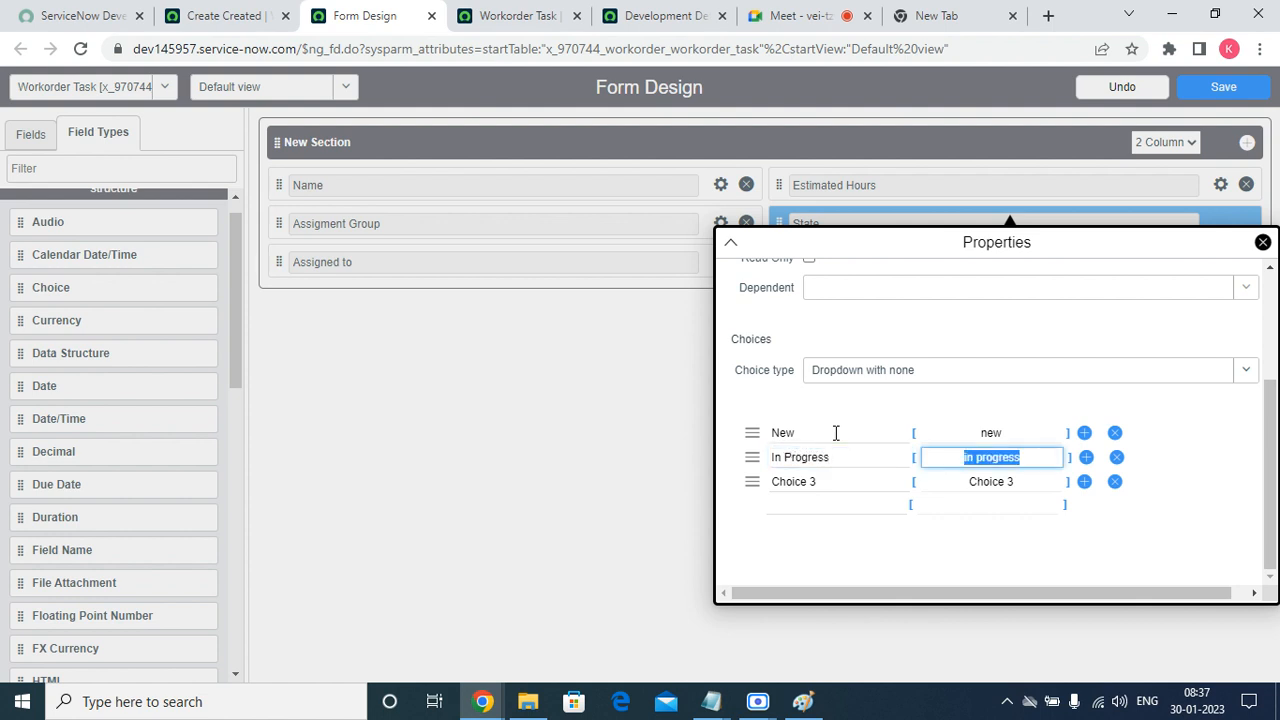
# Rename the State field's third choice to Completed, with the value completed
pyautogui.press('Tab')
pyautogui.press('Tab')
pyautogui.press('Tab')
pyautogui.press('Tab')
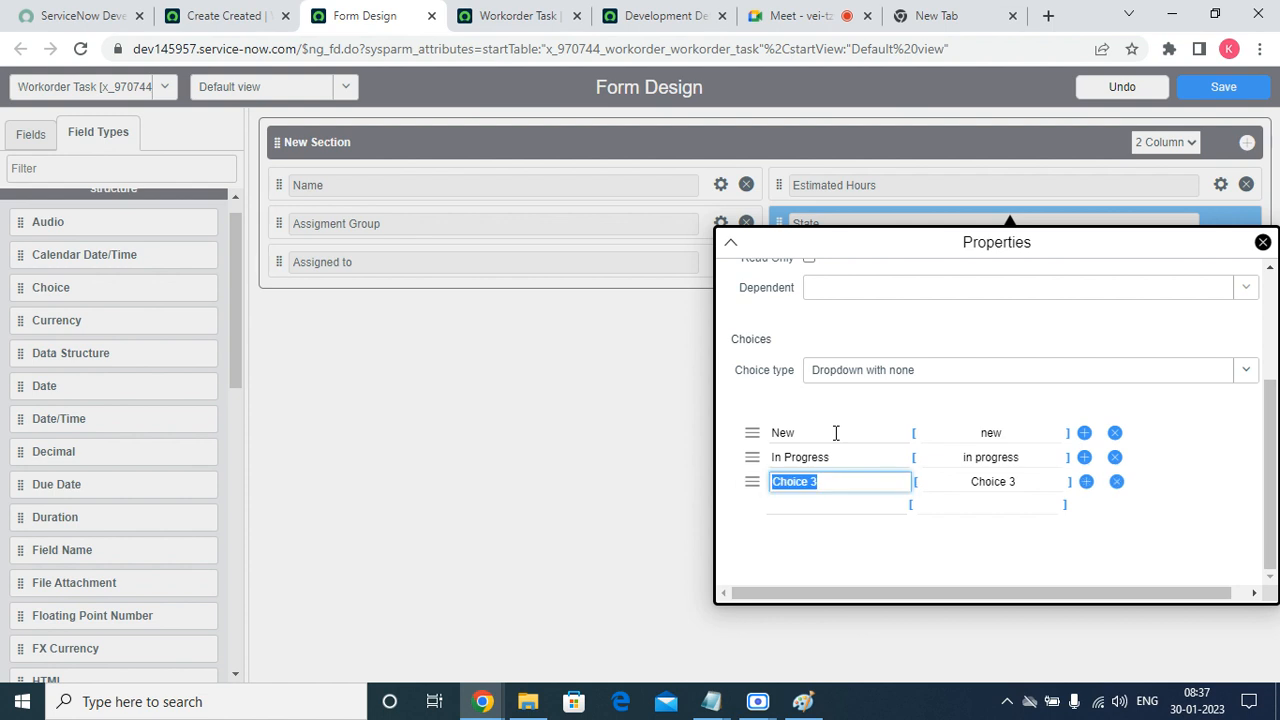
pyautogui.write('ope')
pyautogui.press('BackSpace')
pyautogui.press('BackSpace')
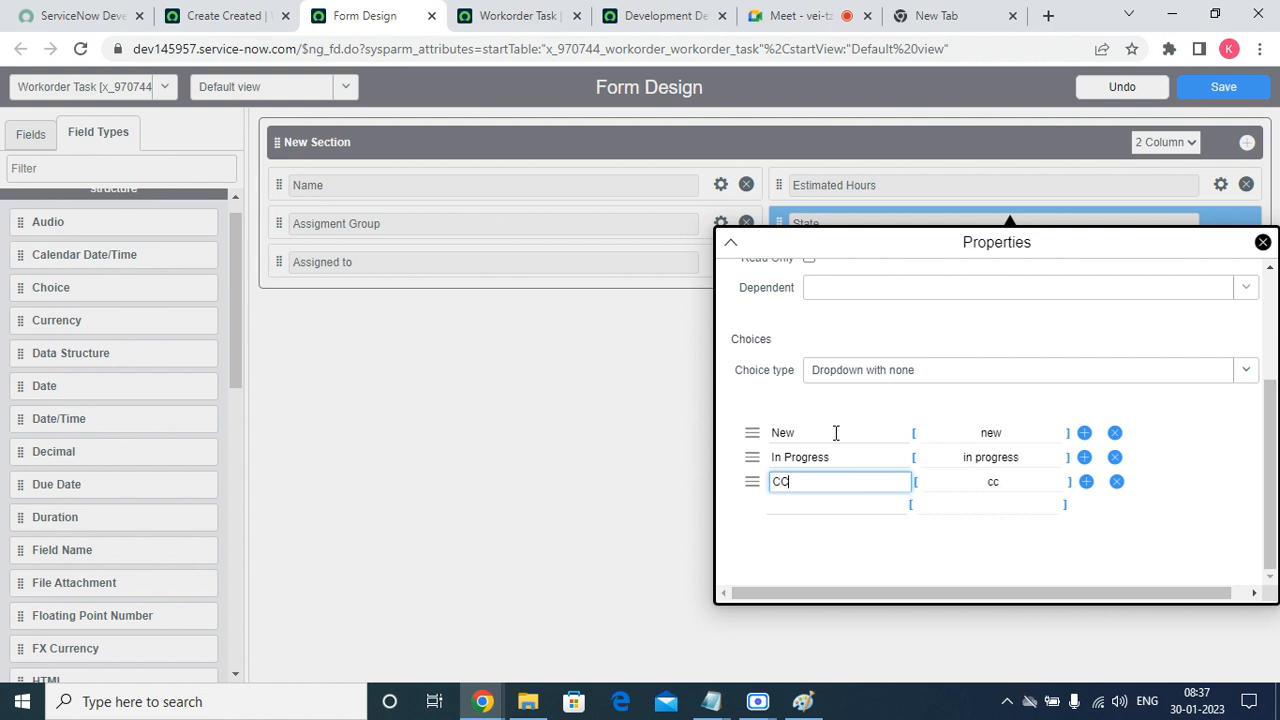
pyautogui.write('ompleted')
# Add a fourth State choice named Cancelled with the value cancelled, and save the form design
pyautogui.press('Tab')
pyautogui.press('Tab')
pyautogui.press('Tab')
pyautogui.press('Tab')
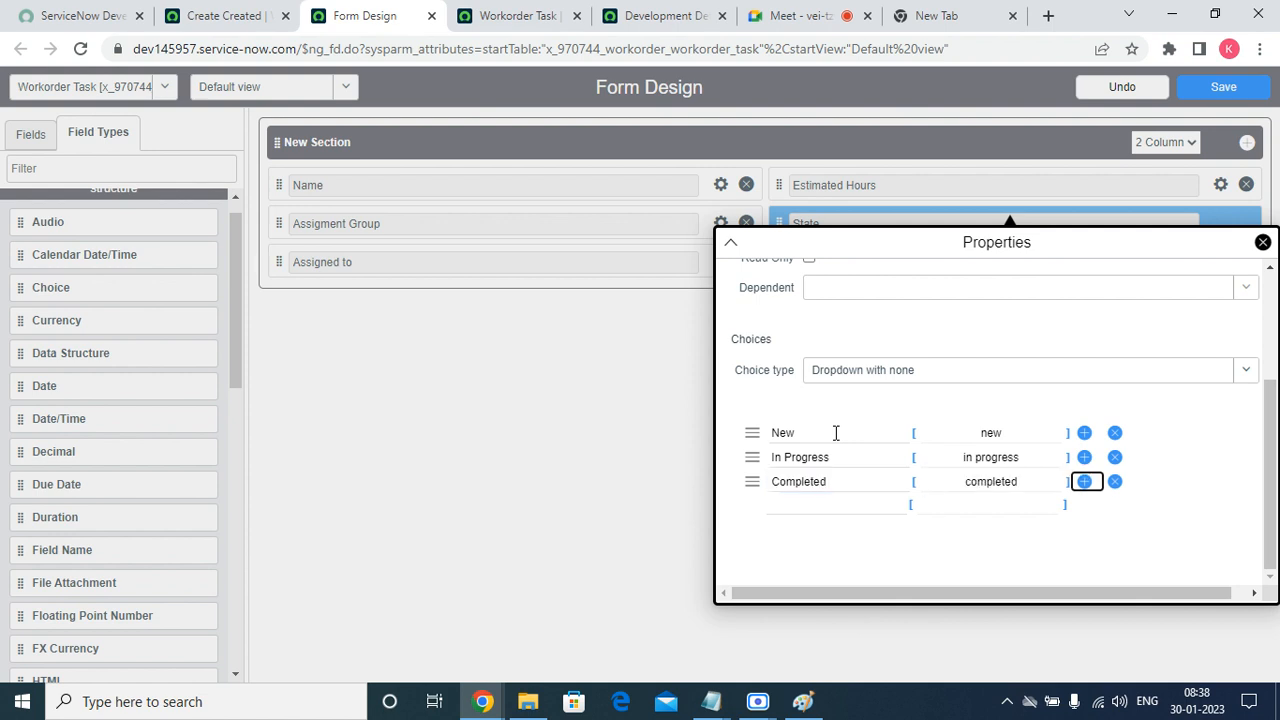
pyautogui.write('C')
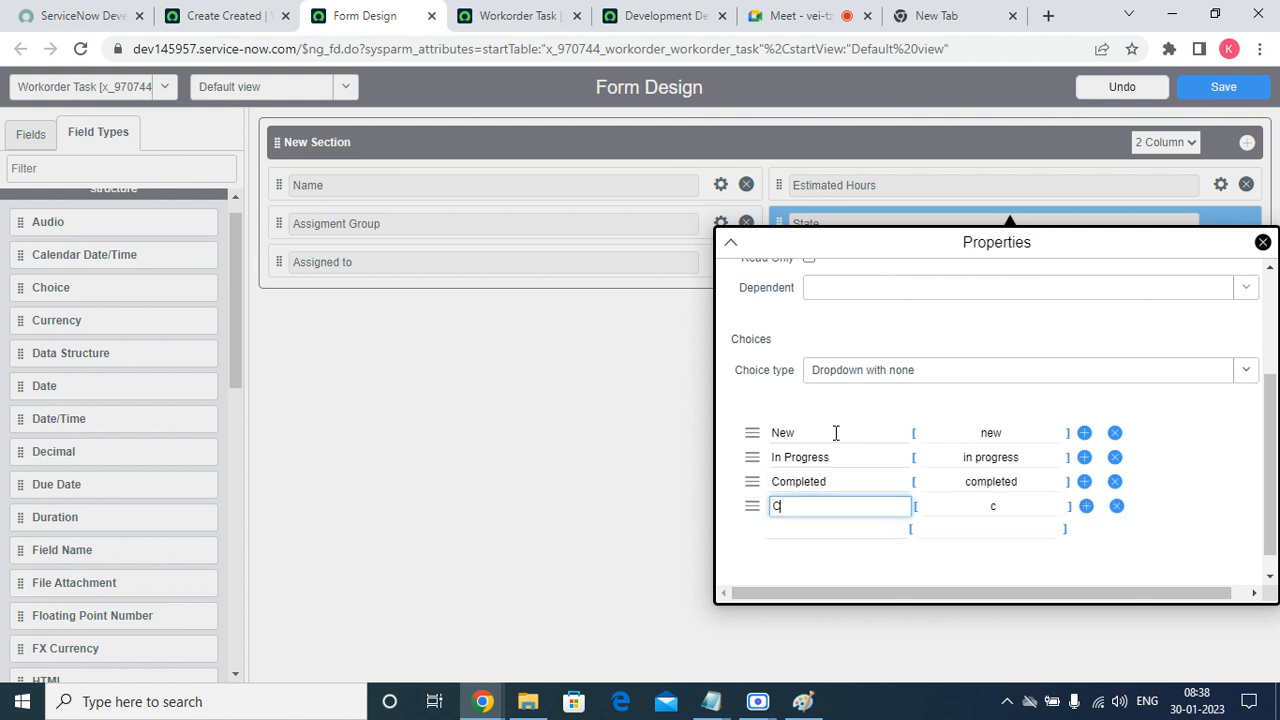
pyautogui.write('ancelled')
pyautogui.press('Tab')
pyautogui.press('Tab')
pyautogui.press('Tab')
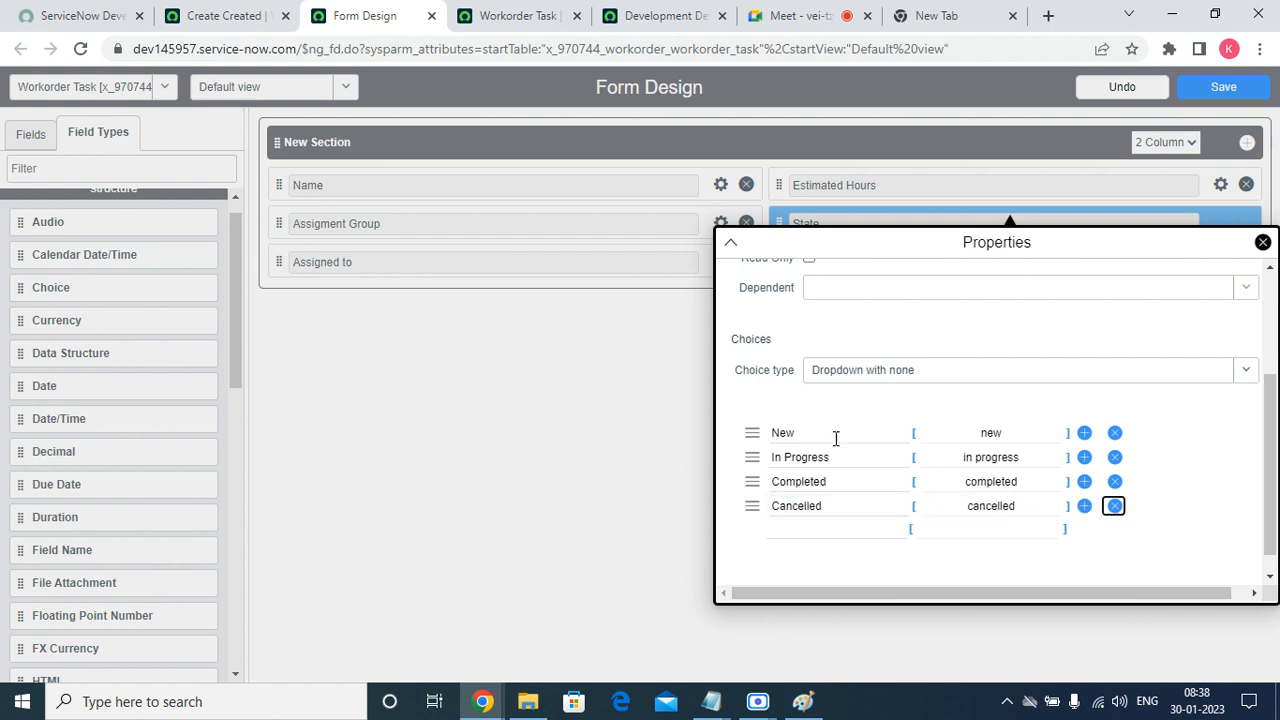
pyautogui.press('Escape')
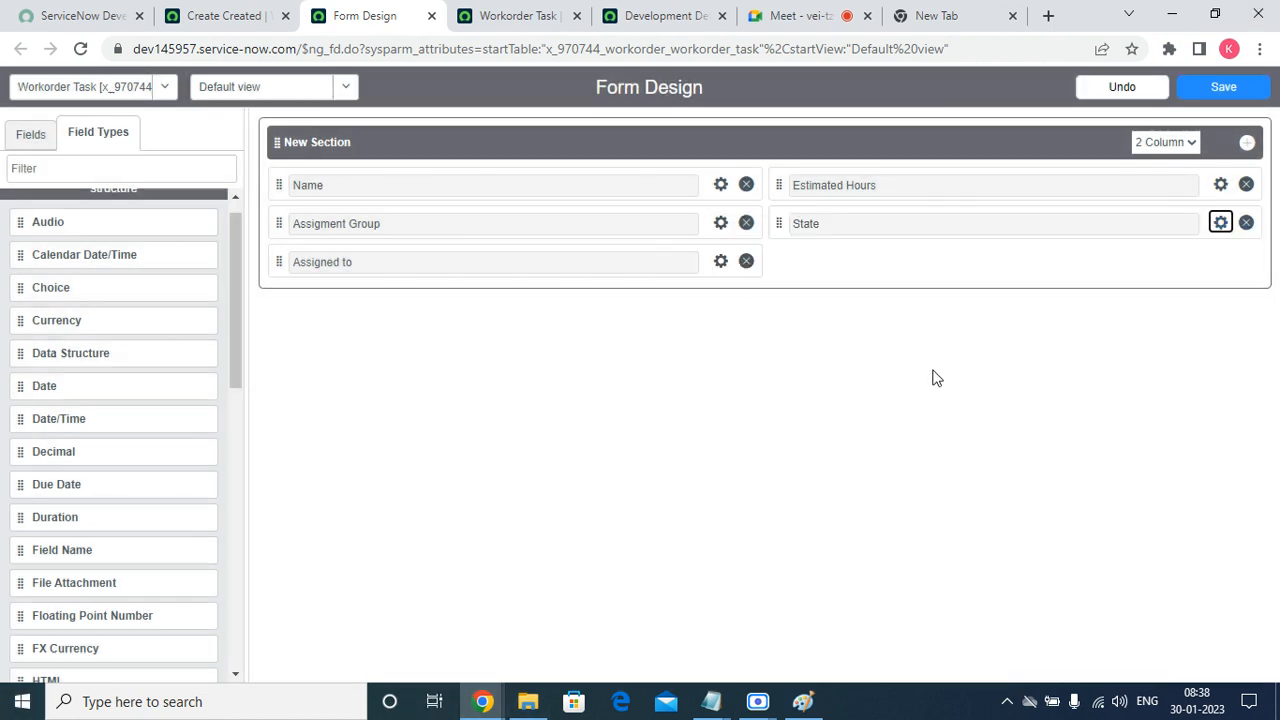
pyautogui.click(1224, 87)
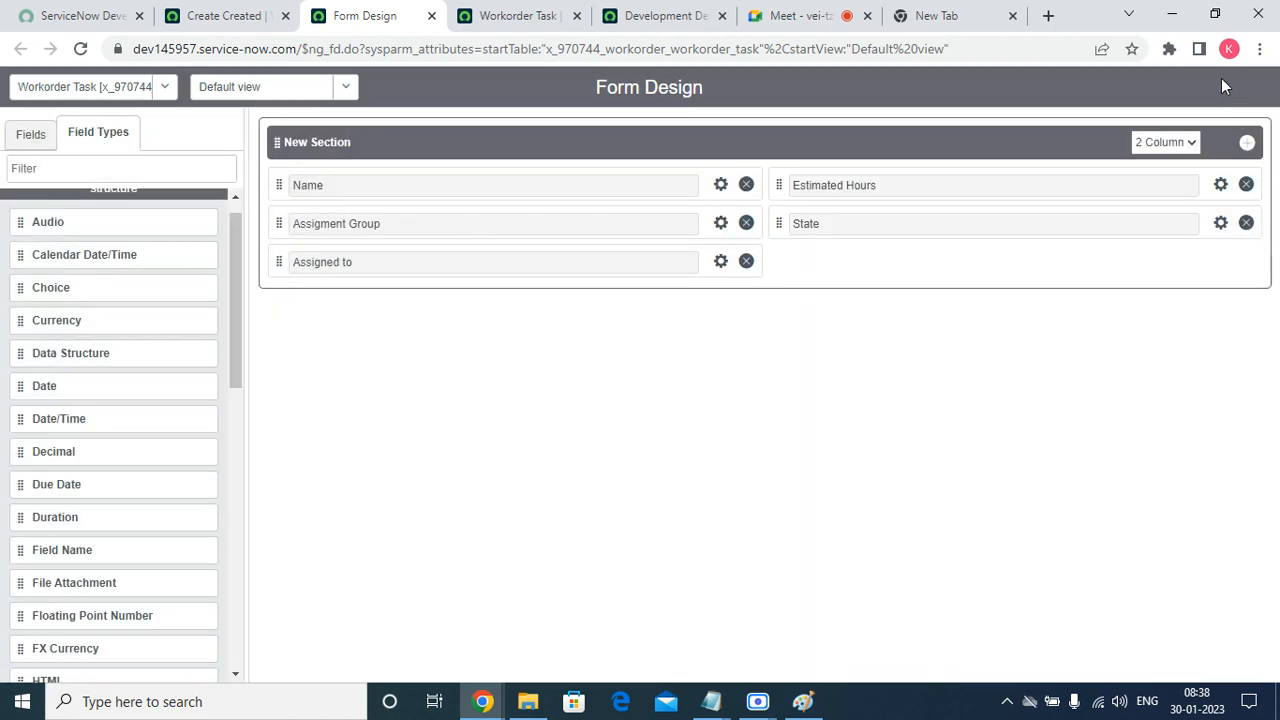
# Add a Reference field below State, with label Work Order and name u_work_order
pyautogui.click(86, 169)
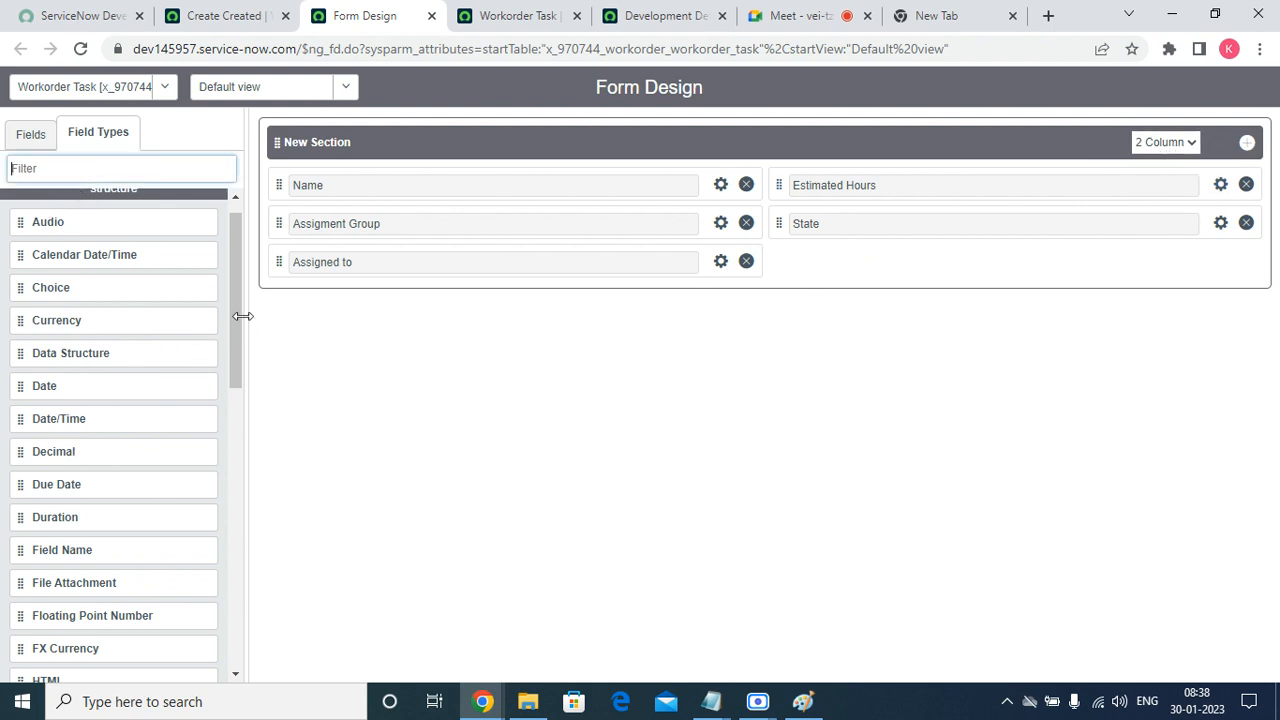
pyautogui.moveTo(237, 330); pyautogui.dragTo(230, 578)
pyautogui.moveTo(86, 411); pyautogui.dragTo(858, 268)
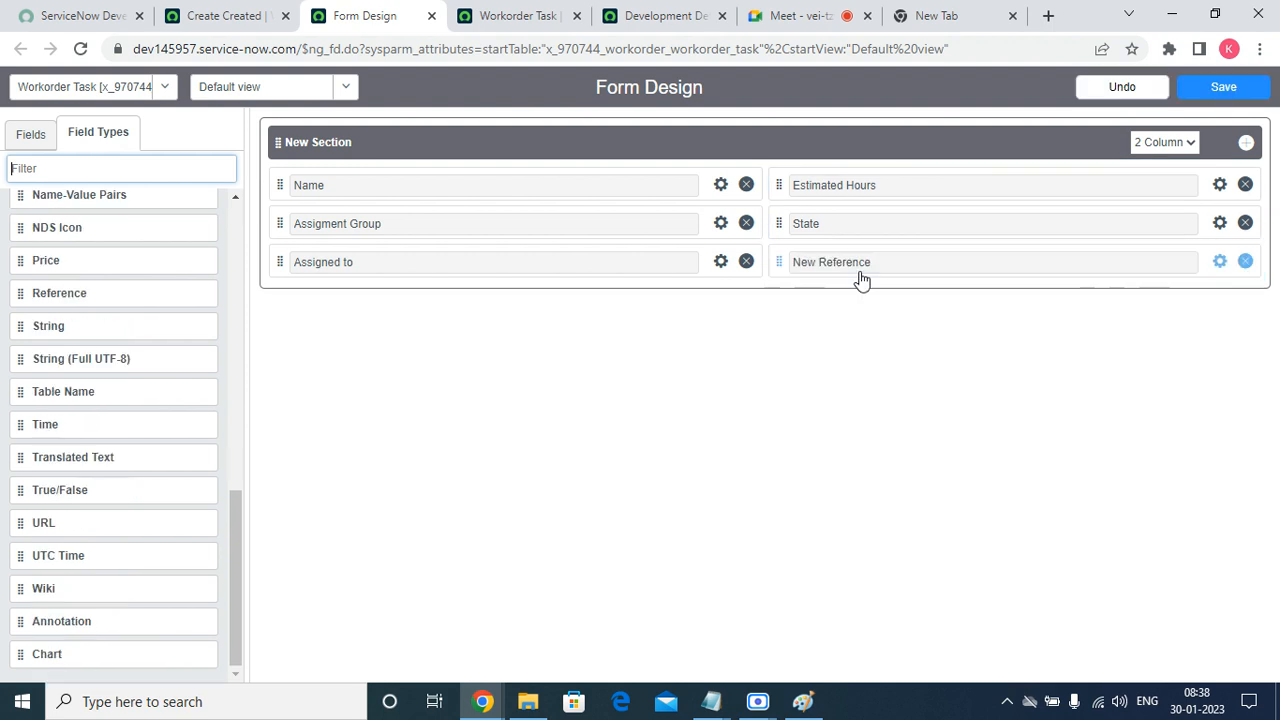
pyautogui.click(1220, 262)
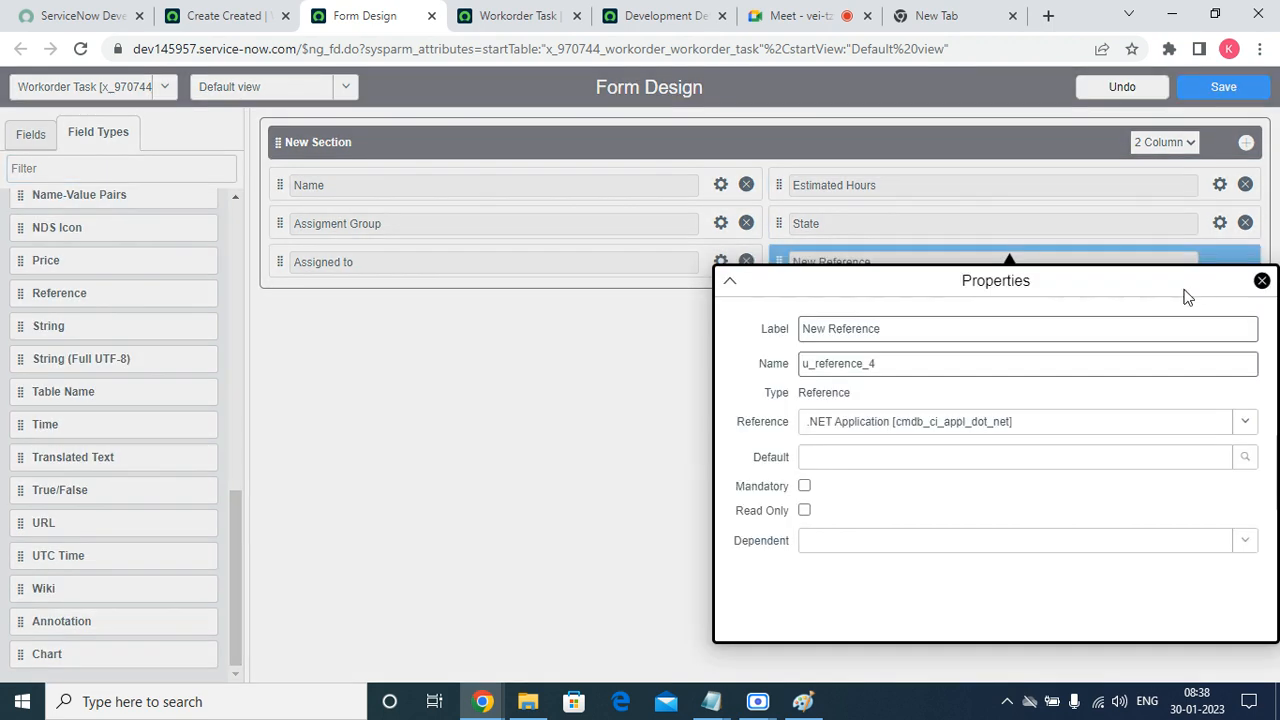
pyautogui.write('Work ')
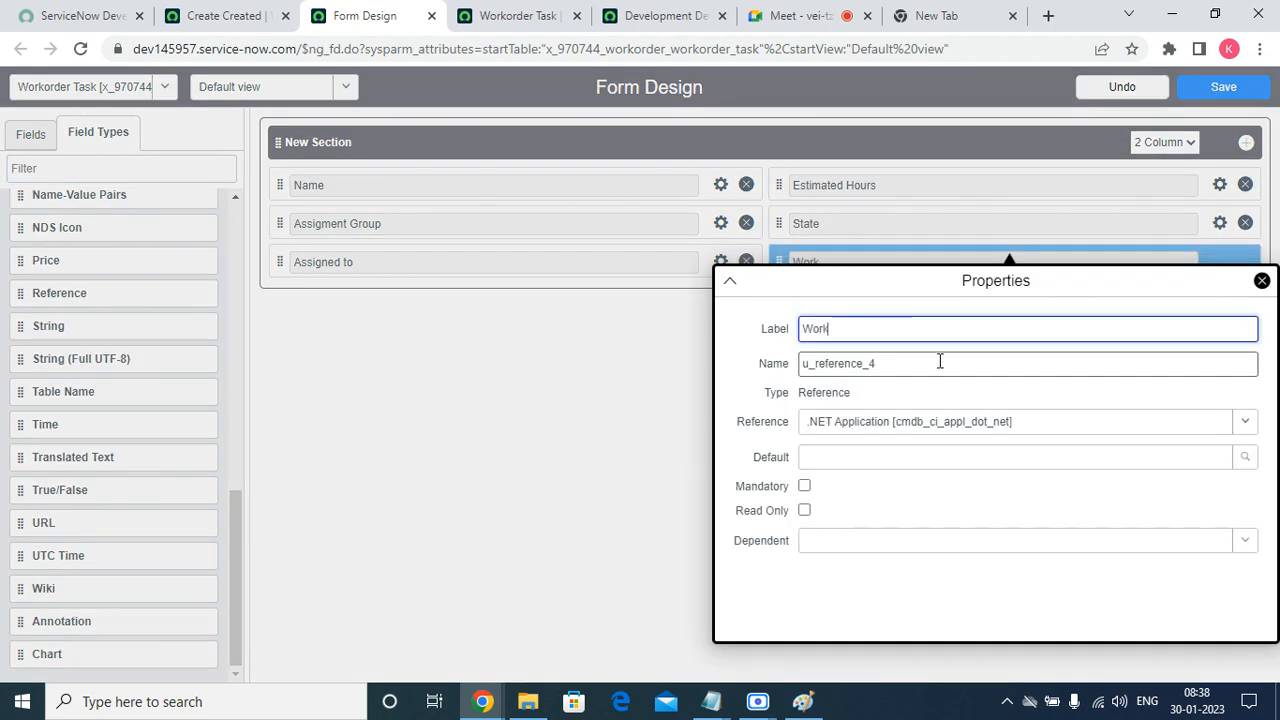
pyautogui.write('Order')
pyautogui.press('Tab')
pyautogui.click(936, 362)
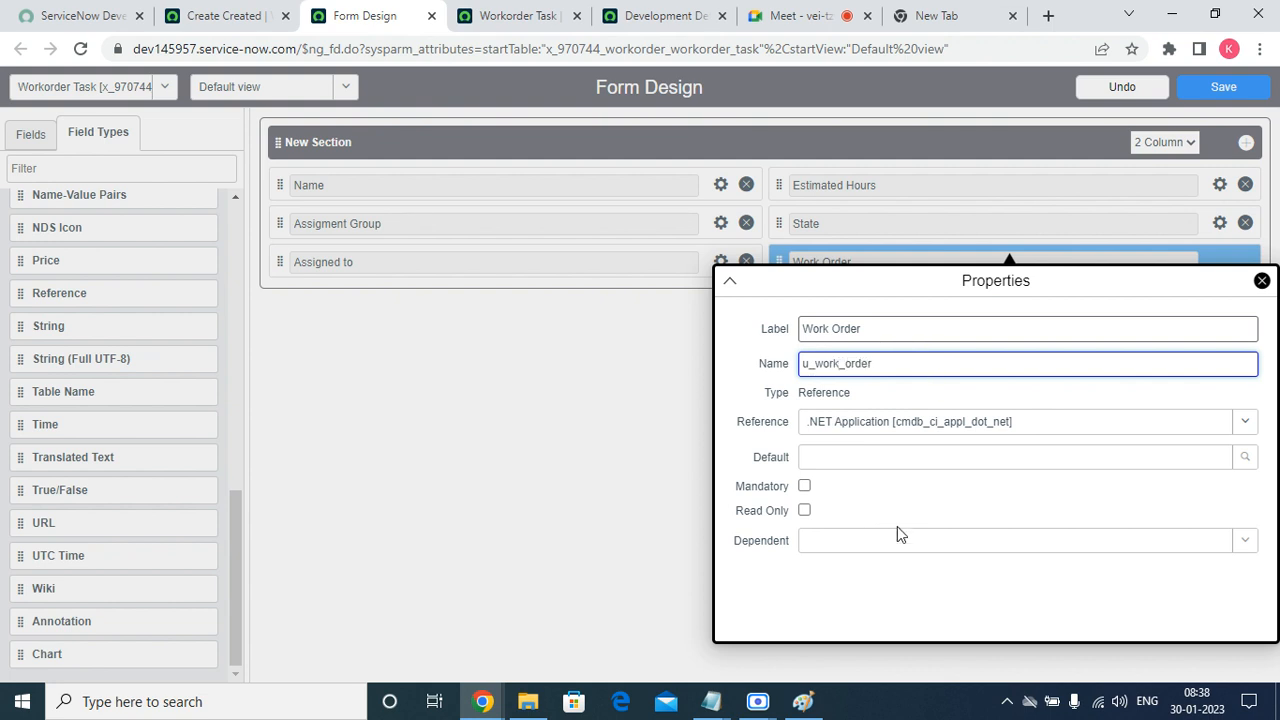
# Set the Work Order field's reference table to Wordorder [x_970744_workorder_wordorder] and save the form design
pyautogui.click(939, 433)
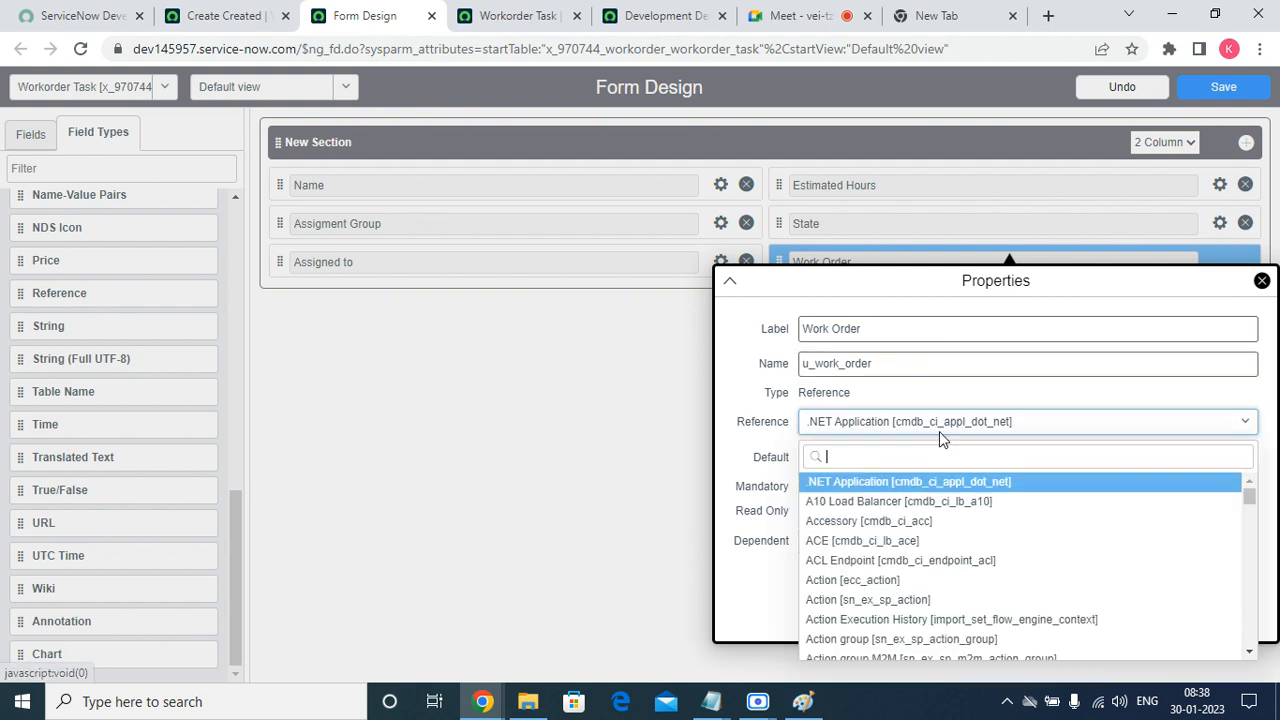
pyautogui.write('work ')
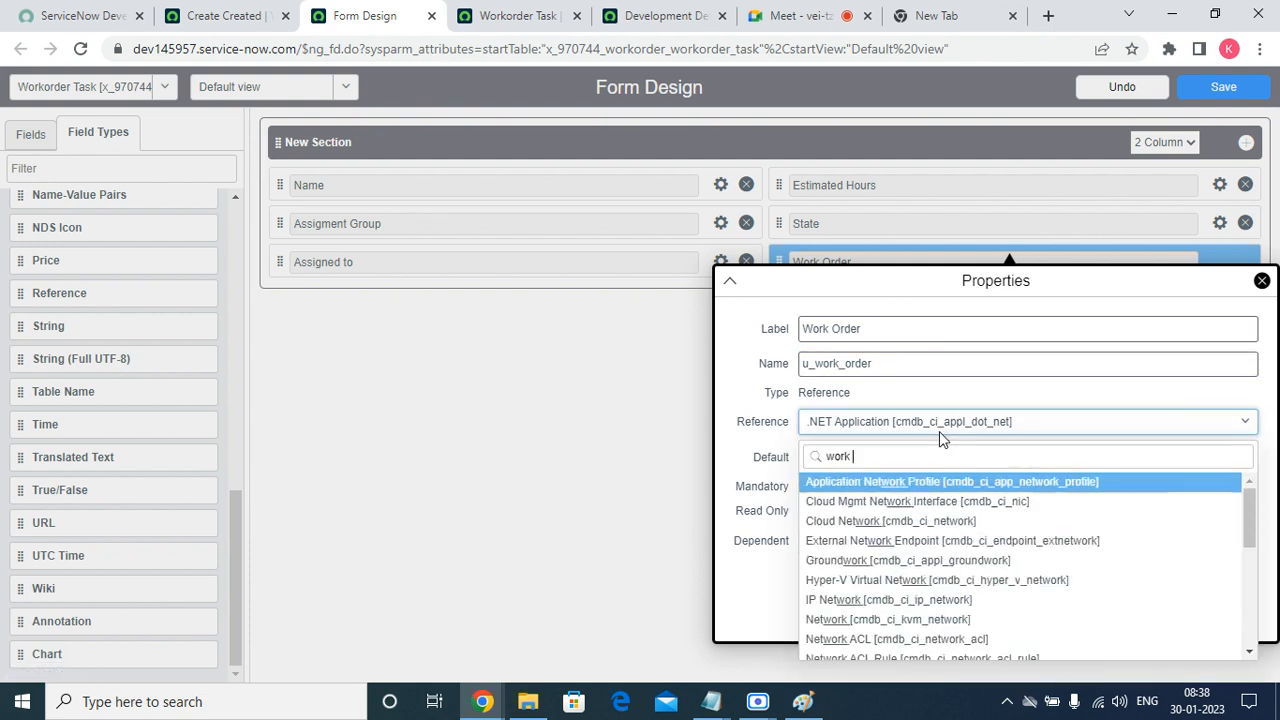
pyautogui.write('or')
pyautogui.press('BackSpace')
pyautogui.press('BackSpace')
pyautogui.press('BackSpace')
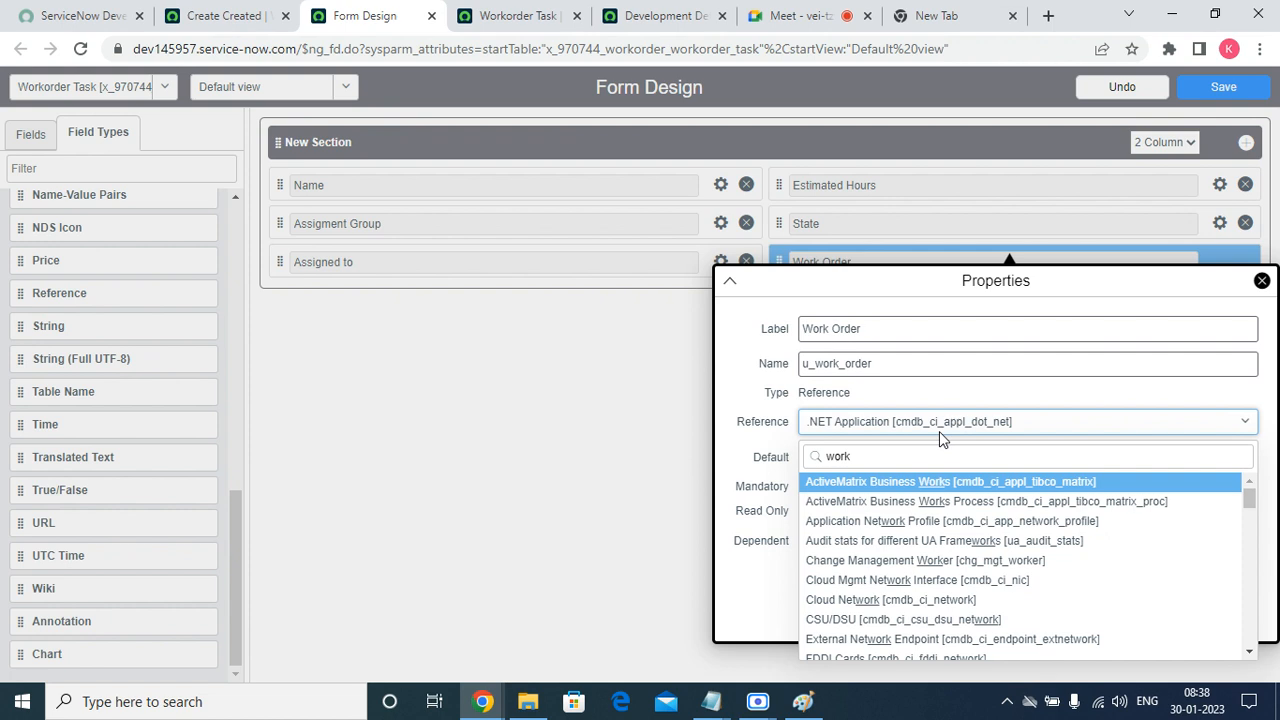
pyautogui.write('ord')
pyautogui.press('Return')
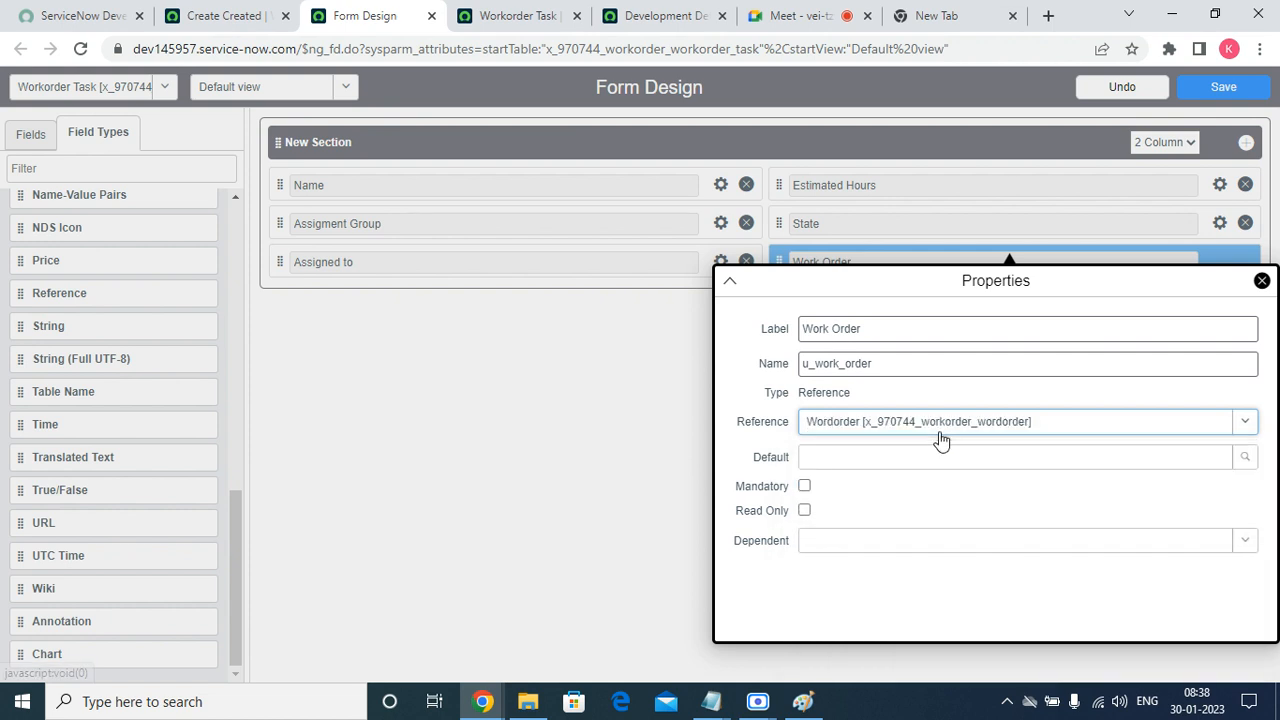
pyautogui.click(1261, 282)
pyautogui.click(1240, 87)
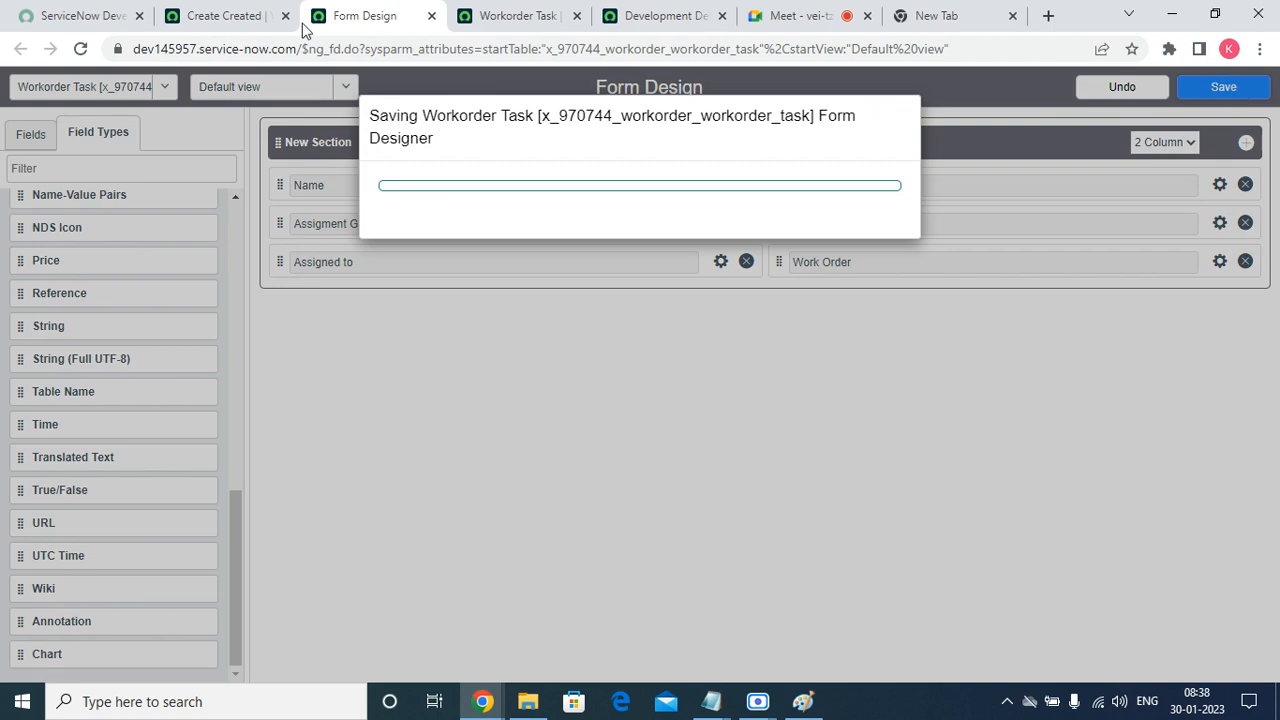
# Reload the new Workorder Task record form and examine its fields and the State choices
pyautogui.click(178, 15)
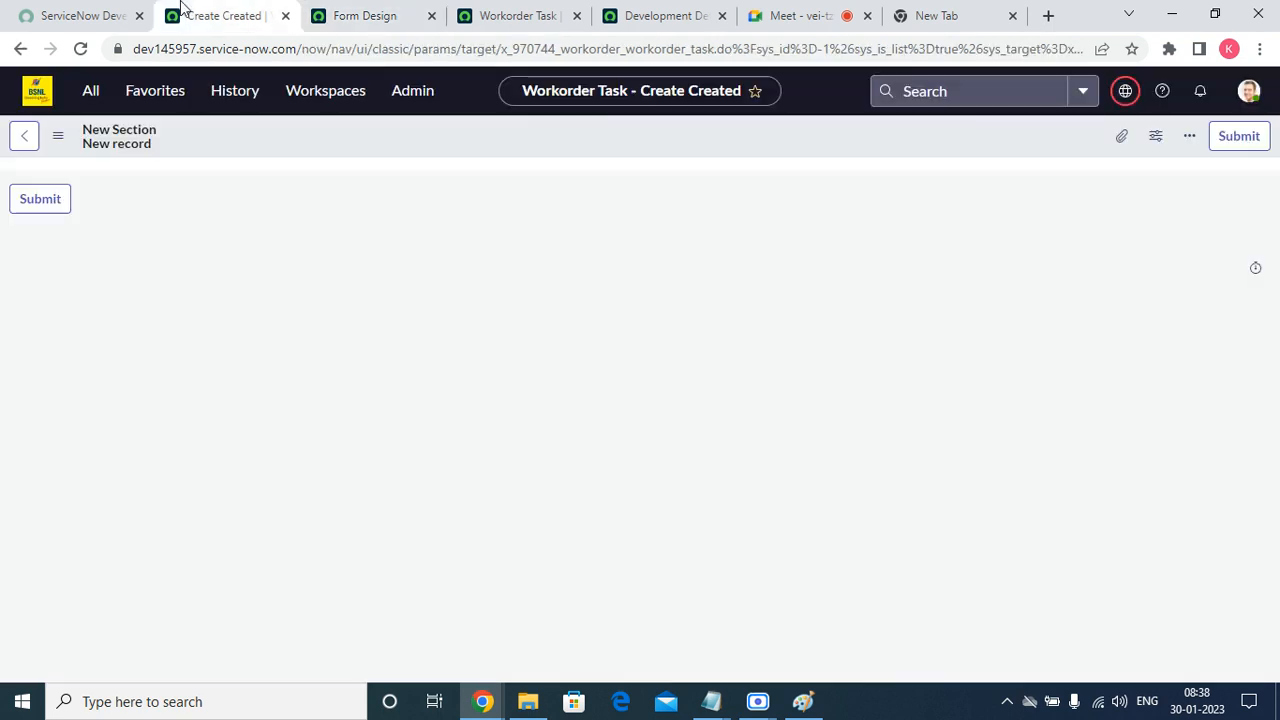
pyautogui.click(80, 49)
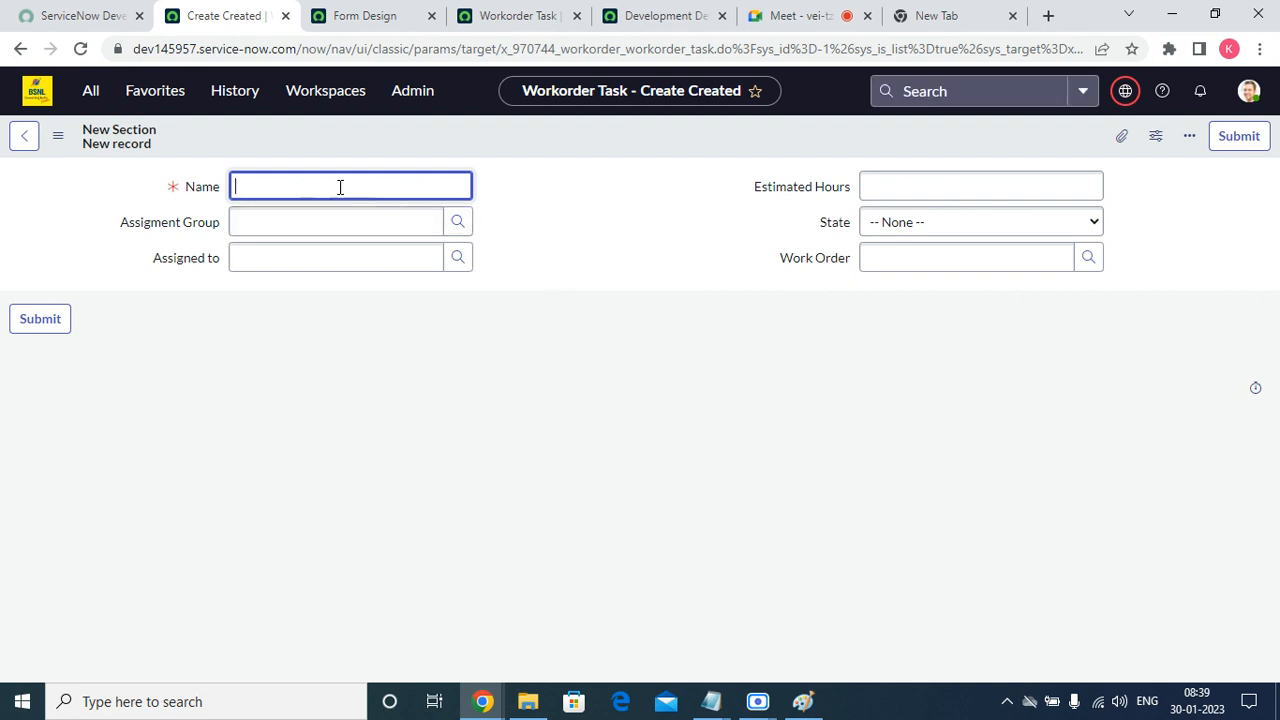
pyautogui.click(329, 216)
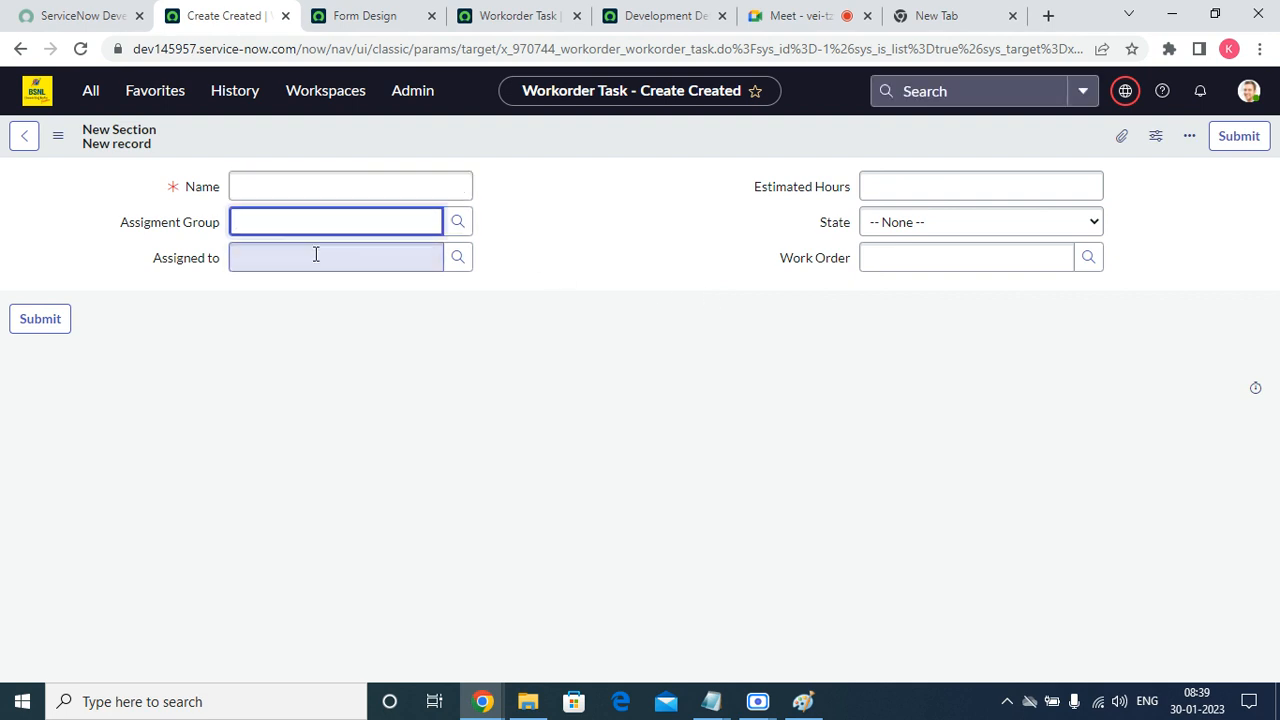
pyautogui.click(326, 258)
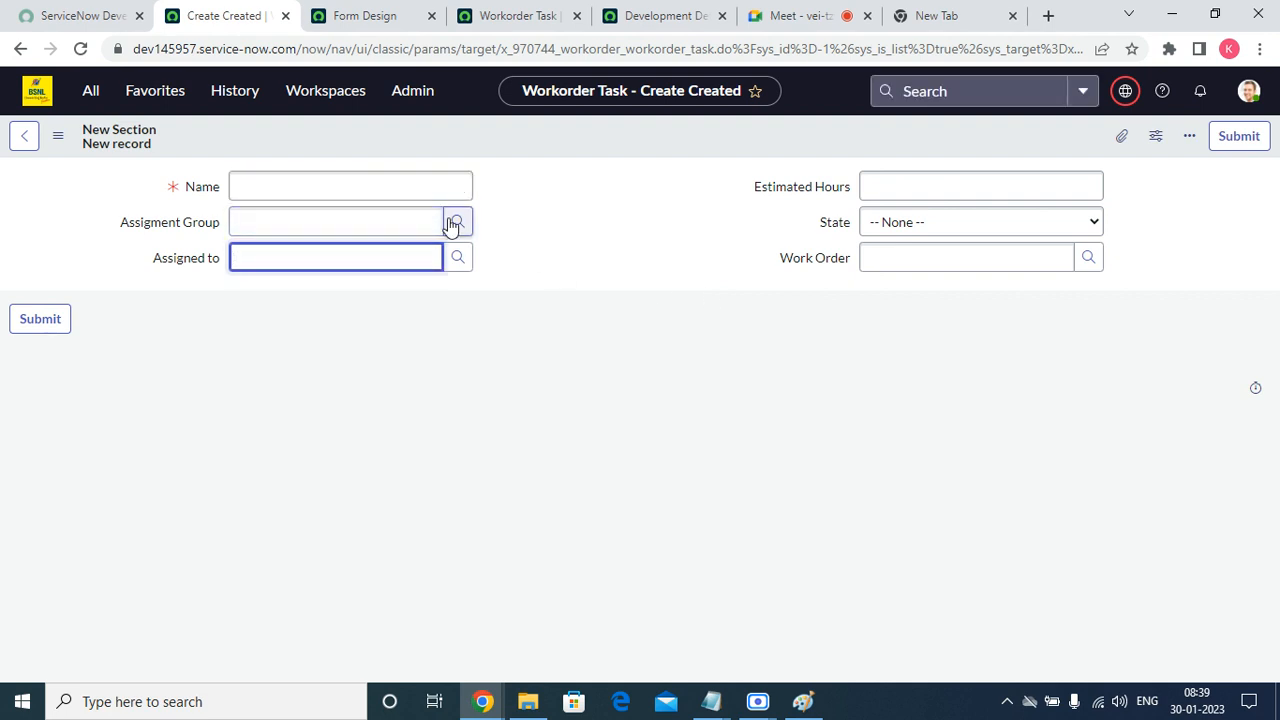
pyautogui.click(868, 226)
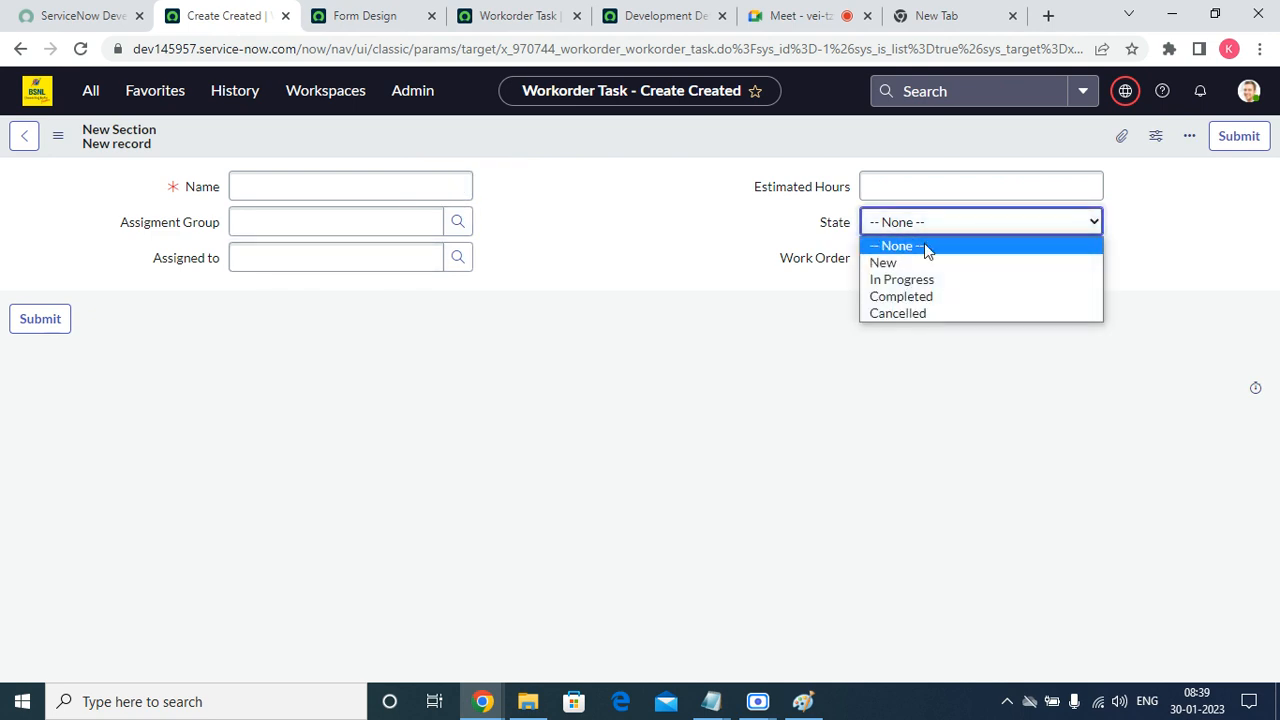
pyautogui.click(926, 249)
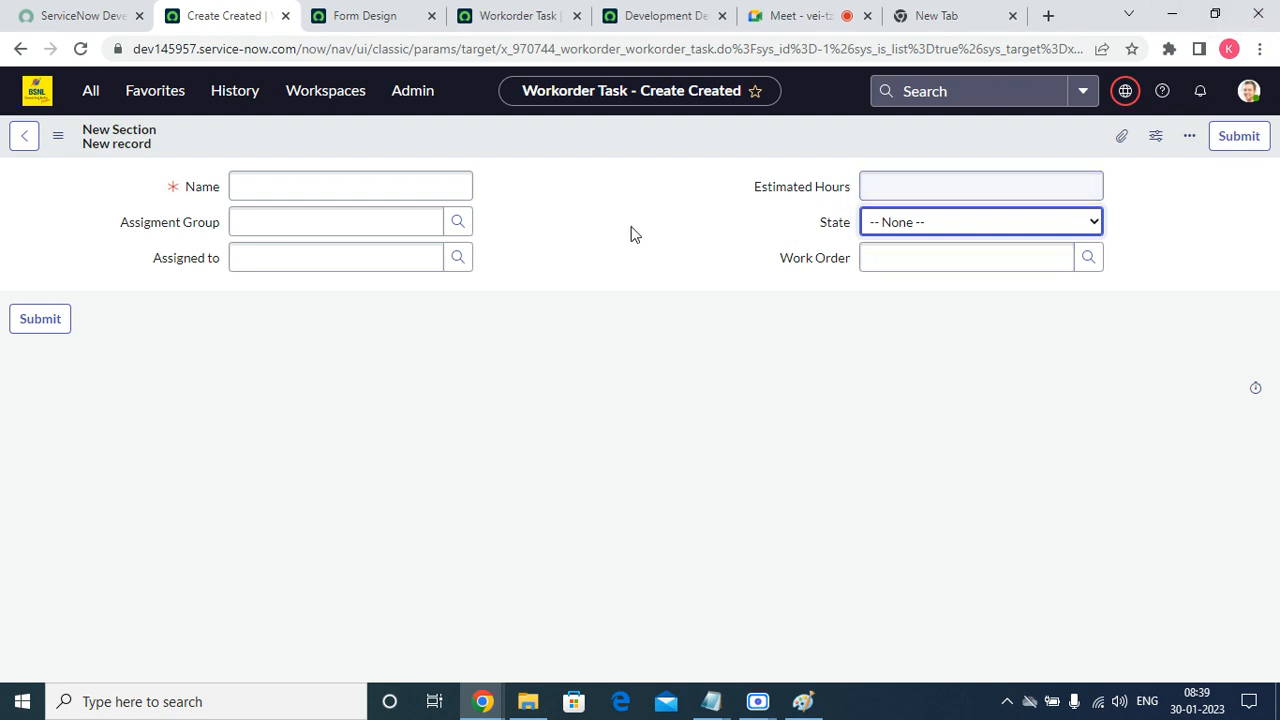
# Open the CSM record from the favorite Work orders list
pyautogui.click(145, 92)
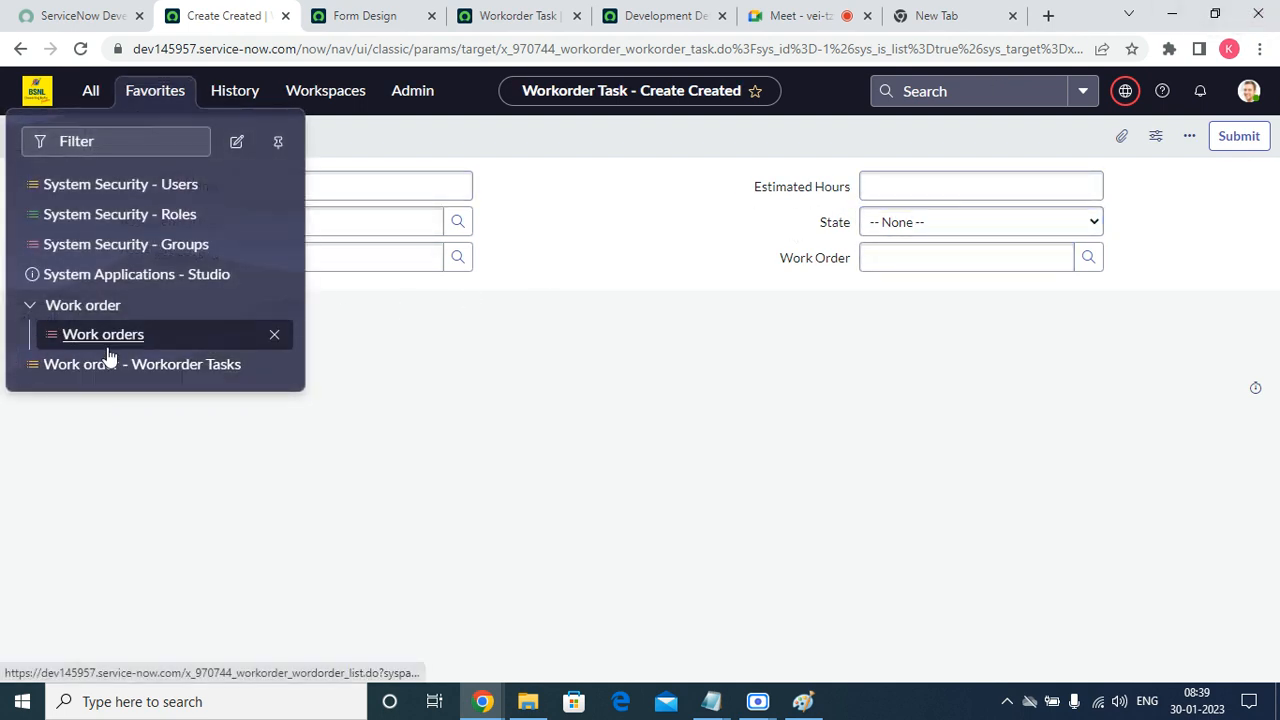
pyautogui.click(108, 346)
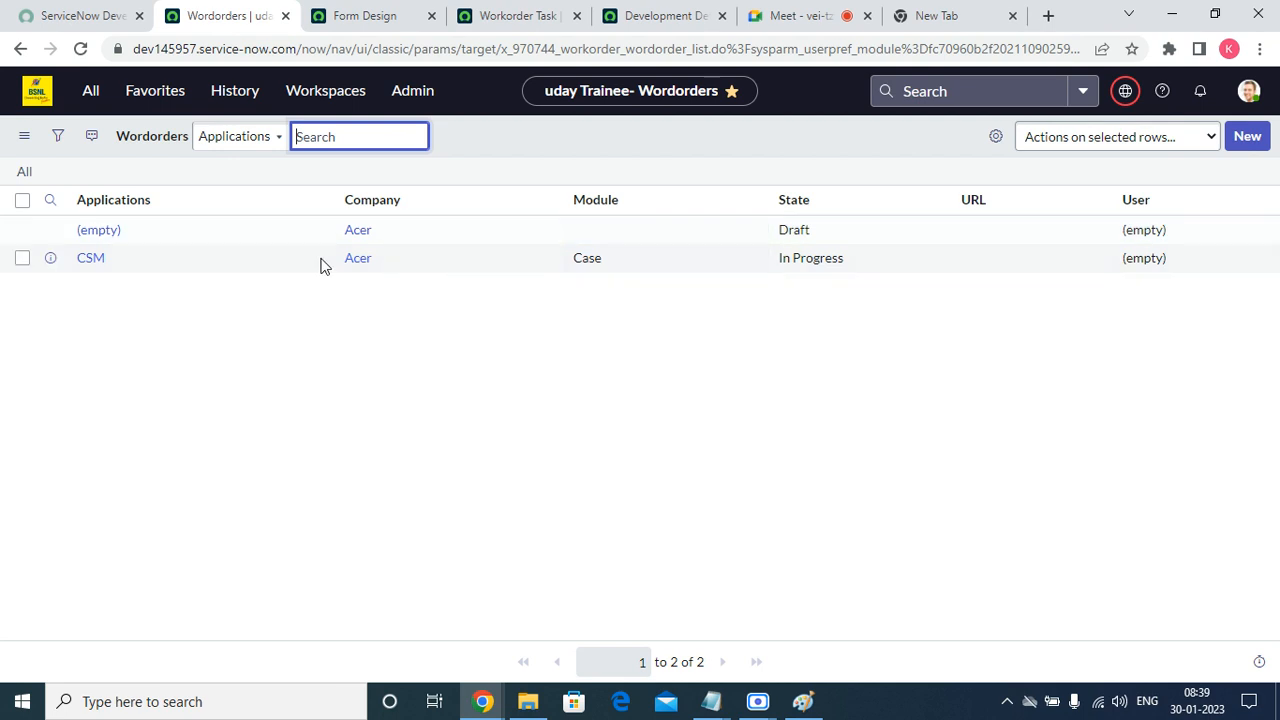
pyautogui.click(86, 260)
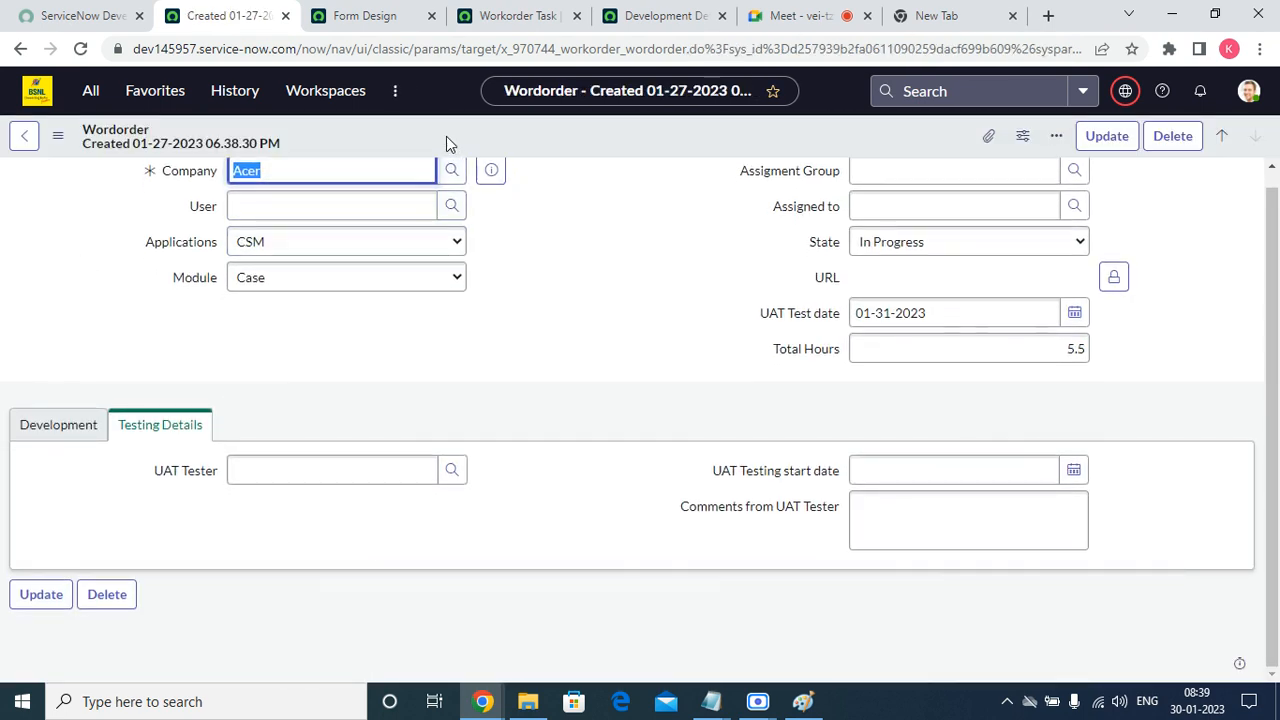
# Add the Workorder Task->Work Order related list to the Wordorder form and save the configuration
pyautogui.rightClick(446, 136)
pyautogui.moveTo(500, 219)
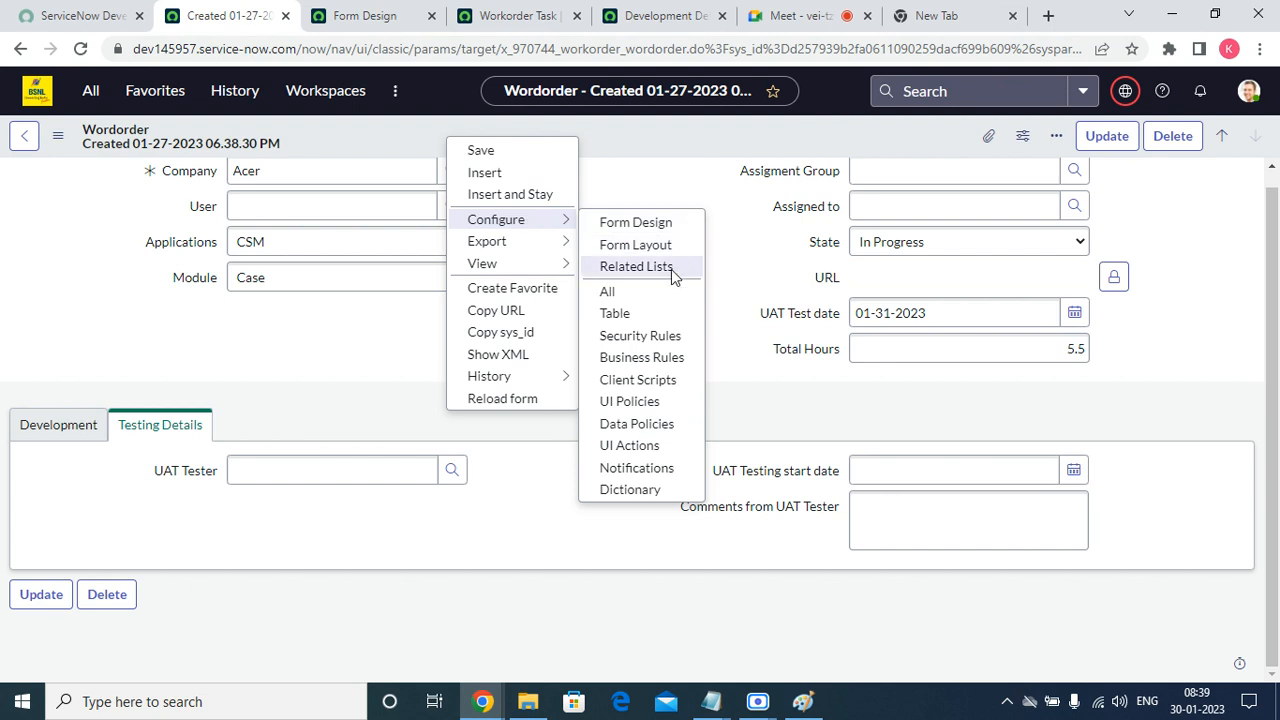
pyautogui.click(636, 266)
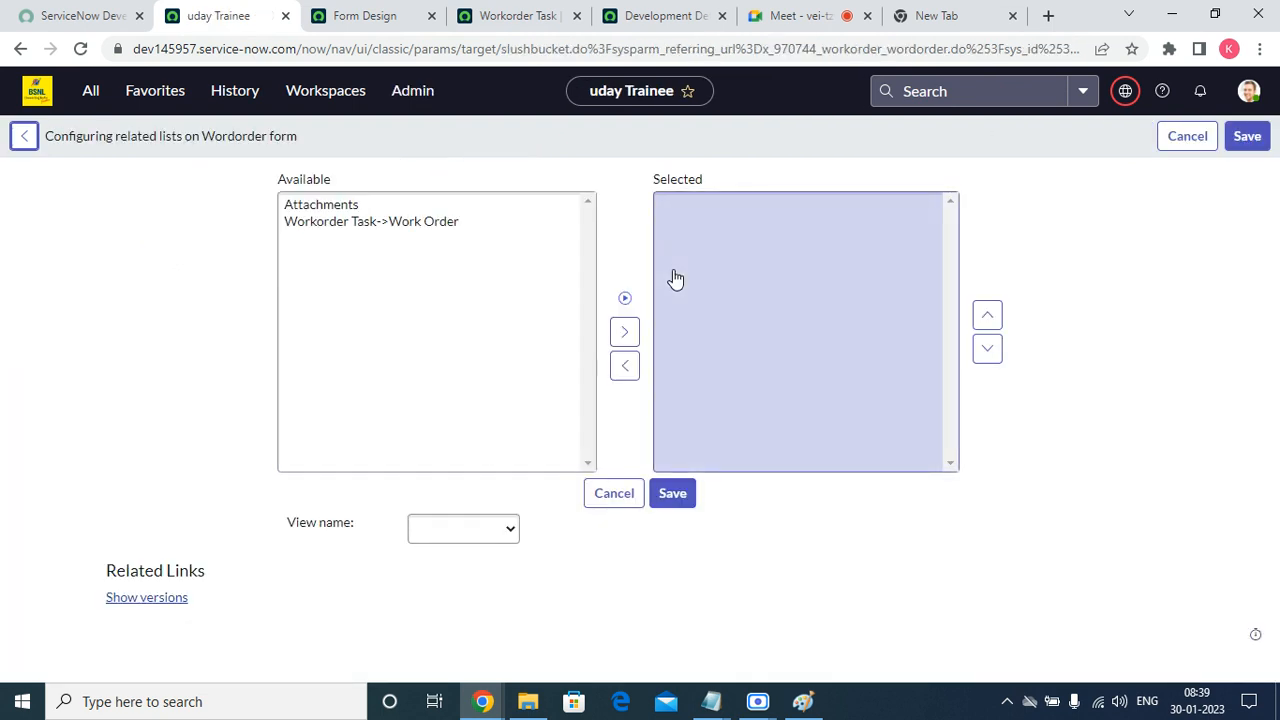
pyautogui.click(428, 222)
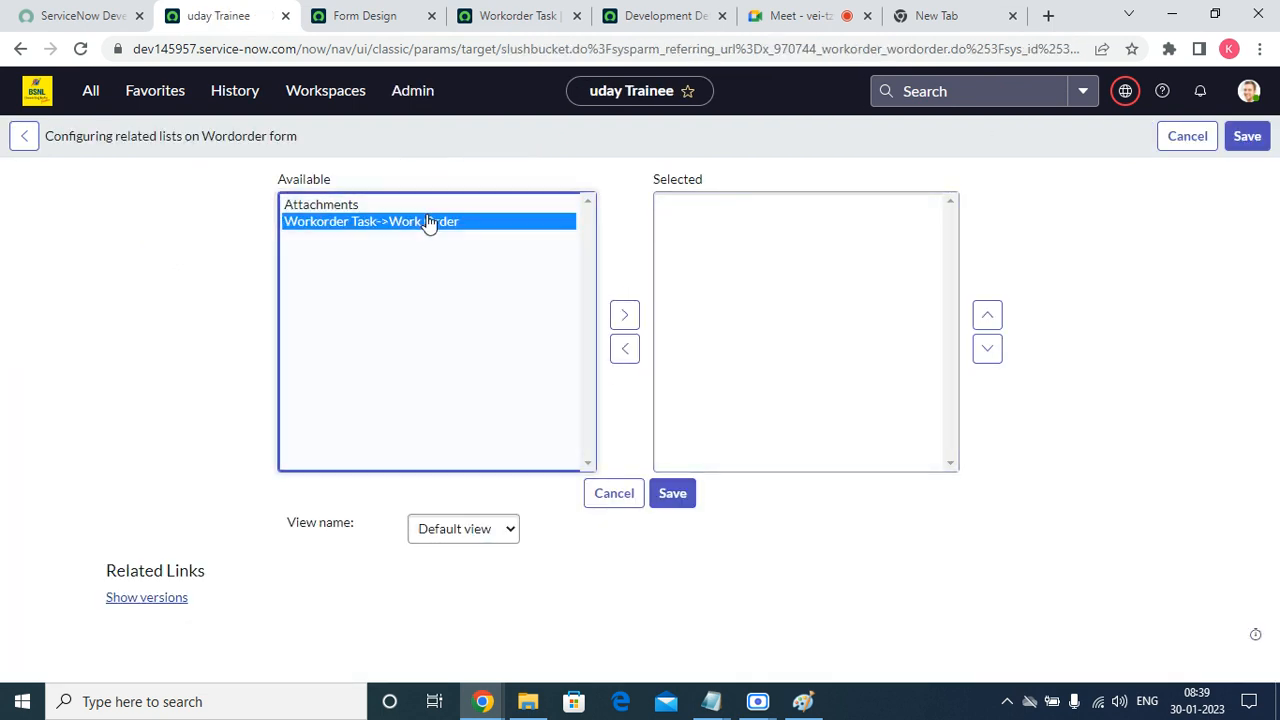
pyautogui.click(625, 315)
pyautogui.click(673, 500)
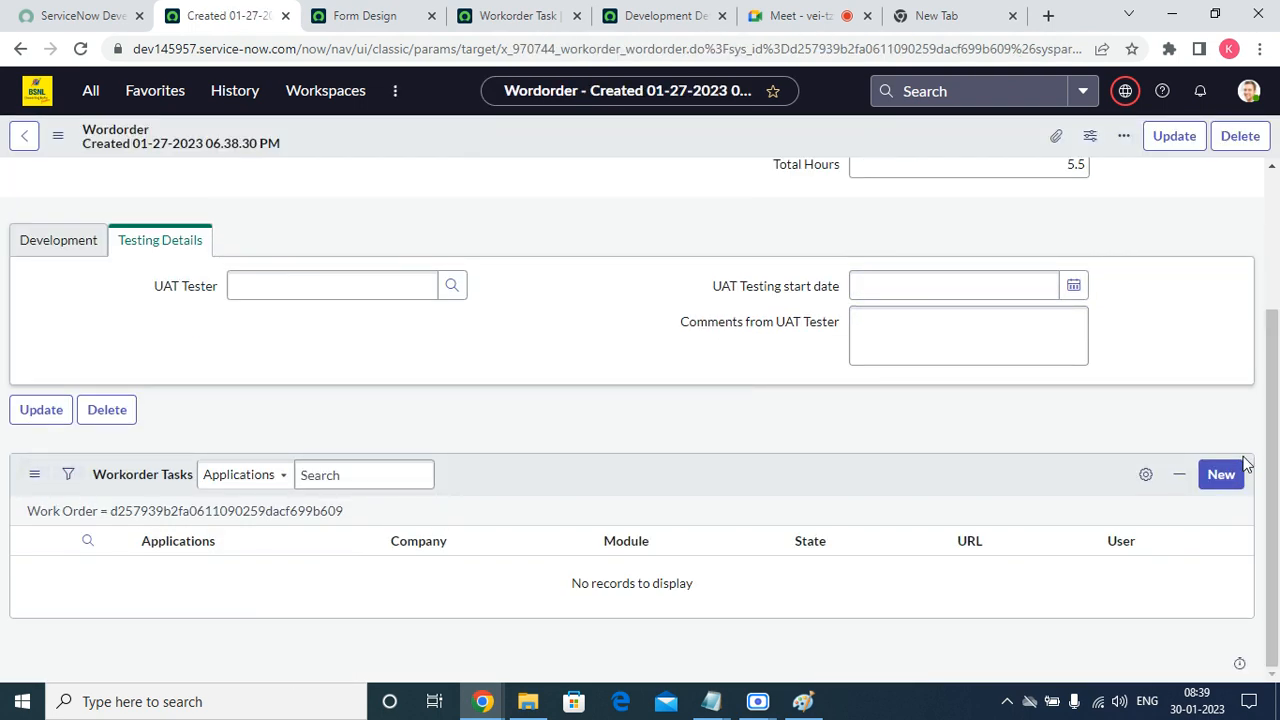
# Open a new task form from the Workorder Tasks related list and examine its fields and the Work Order reference preview
pyautogui.click(1217, 473)
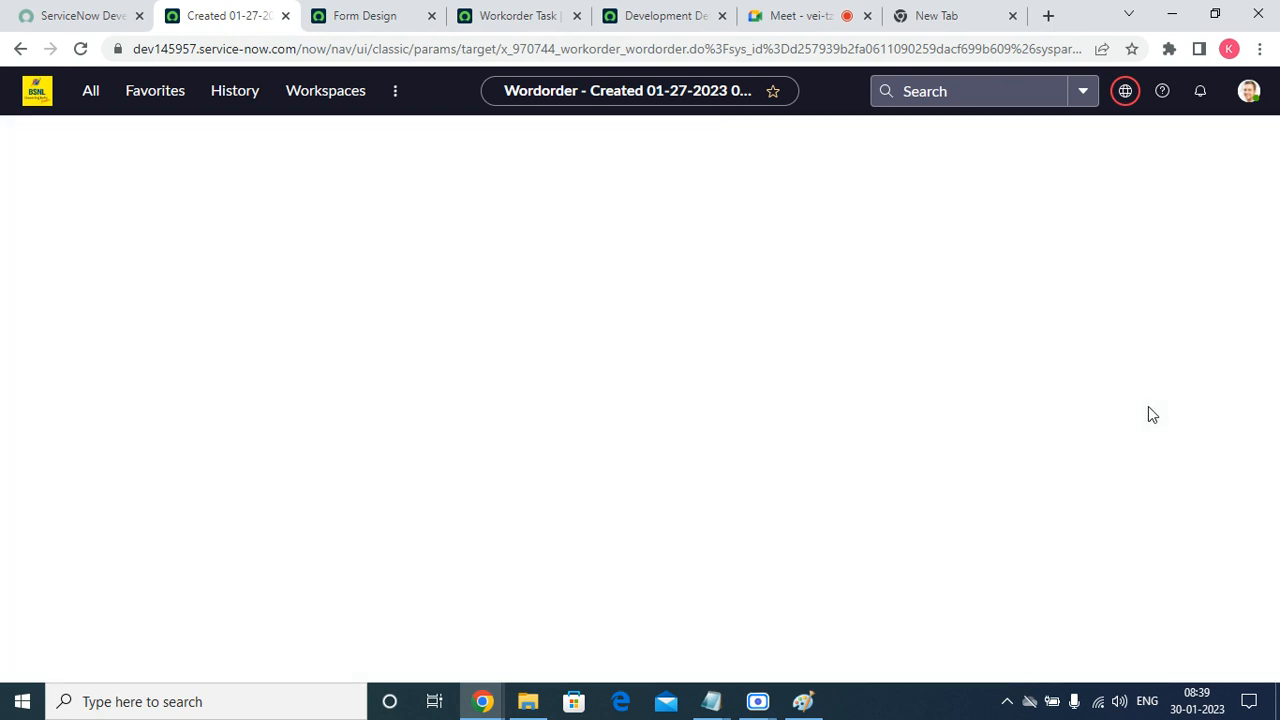
pyautogui.click(828, 348)
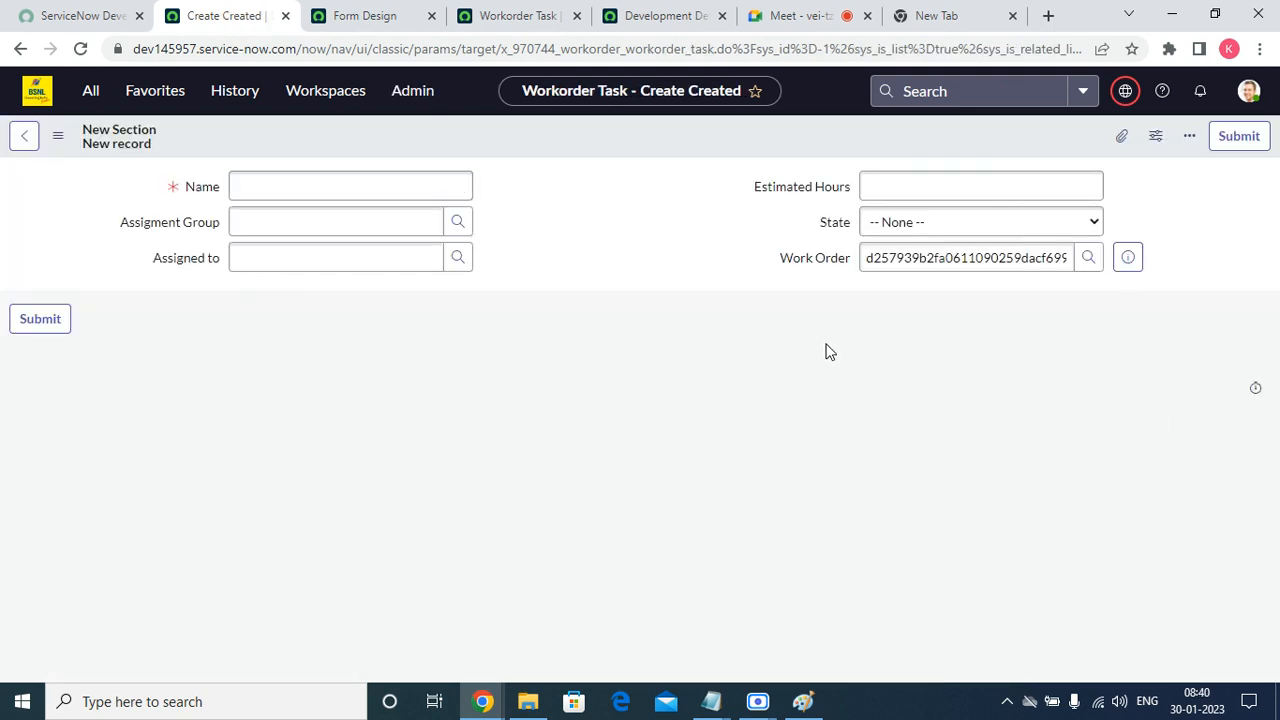
pyautogui.click(286, 187)
pyautogui.click(273, 220)
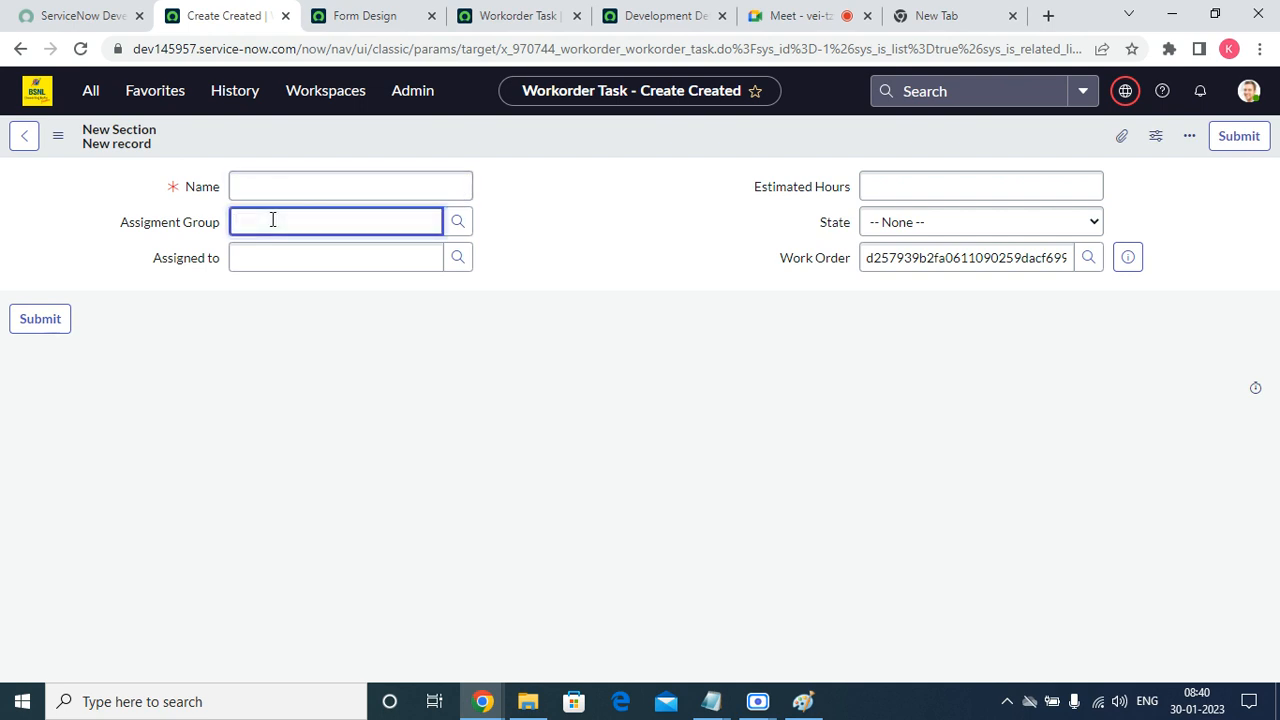
pyautogui.click(249, 263)
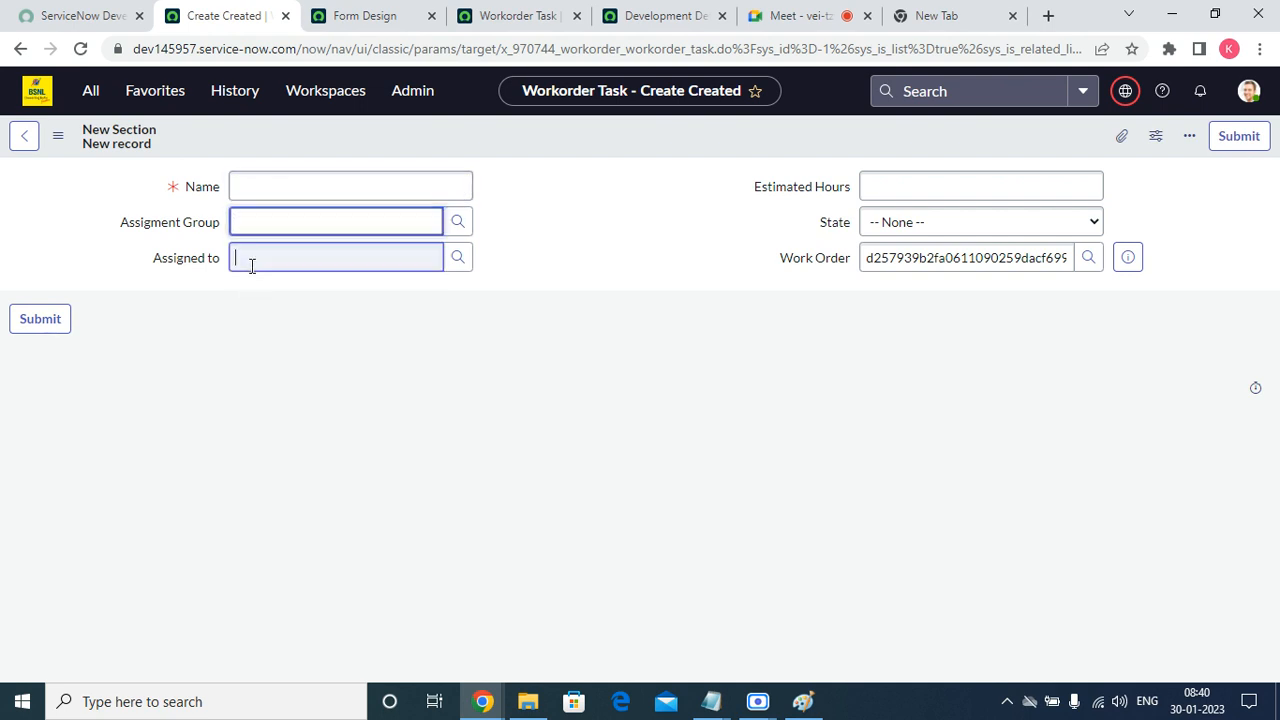
pyautogui.click(963, 256)
pyautogui.click(1132, 262)
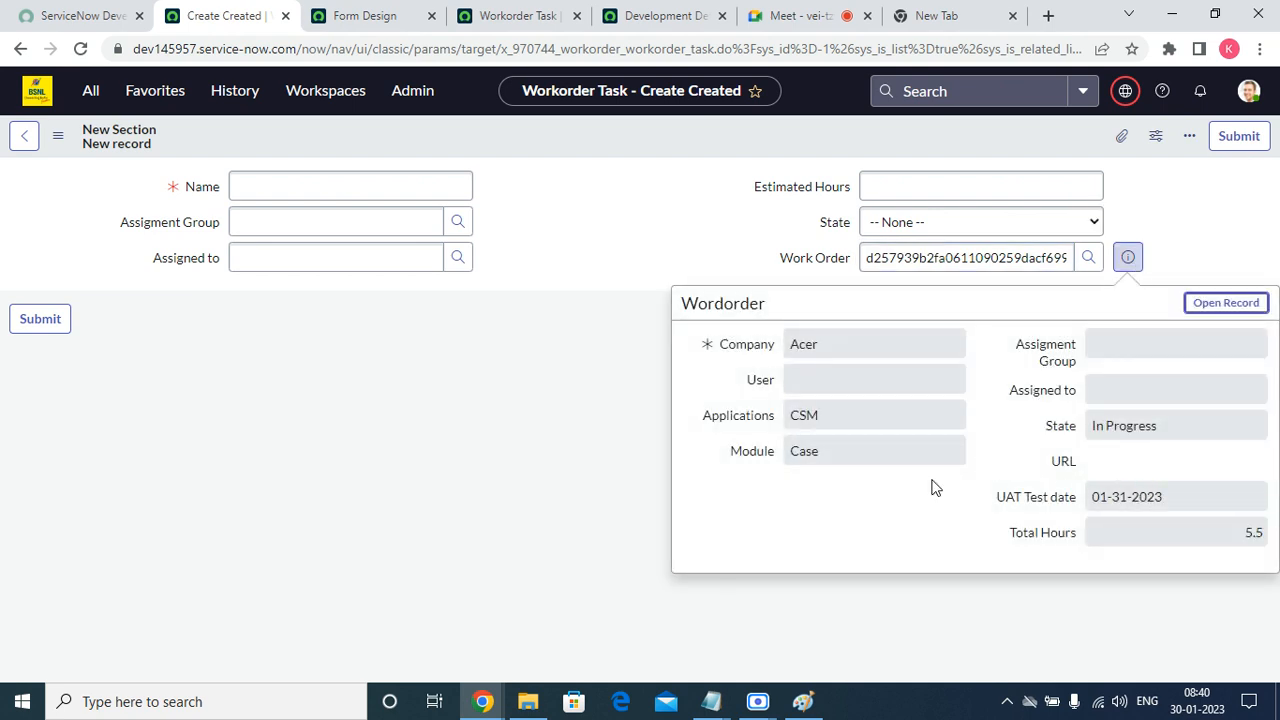
pyautogui.click(500, 420)
pyautogui.click(808, 266)
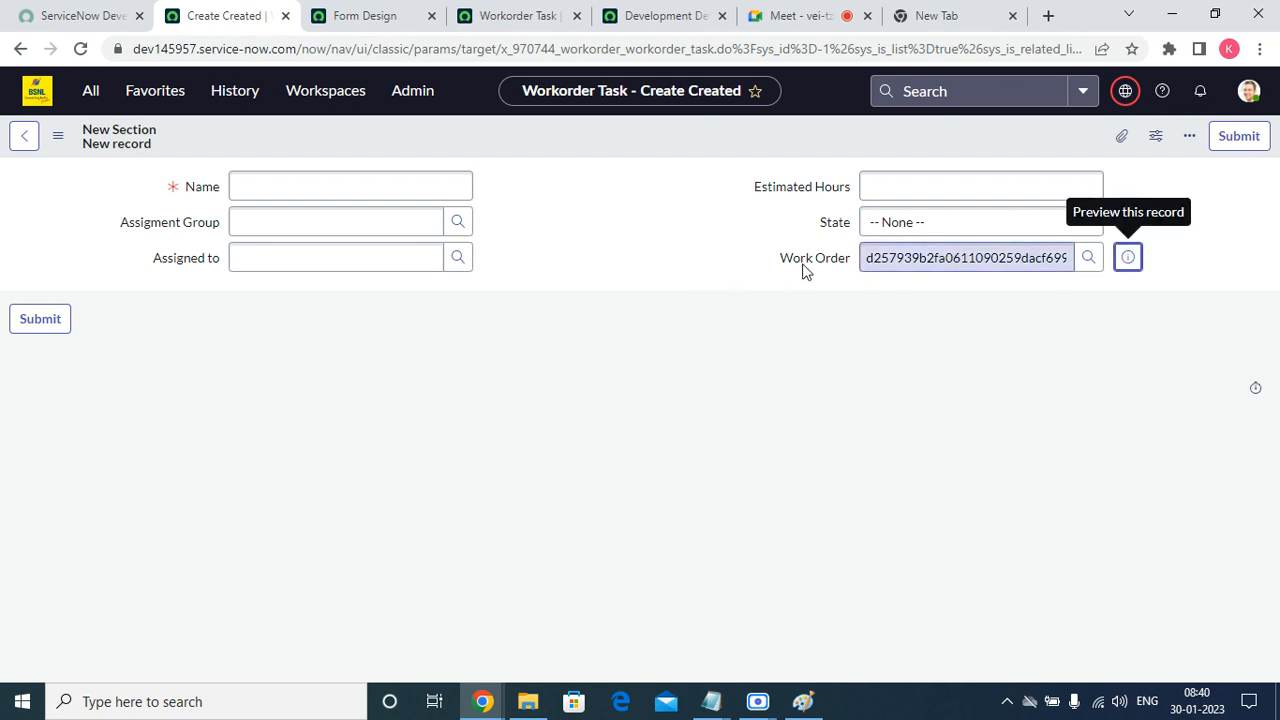
pyautogui.rightClick(808, 266)
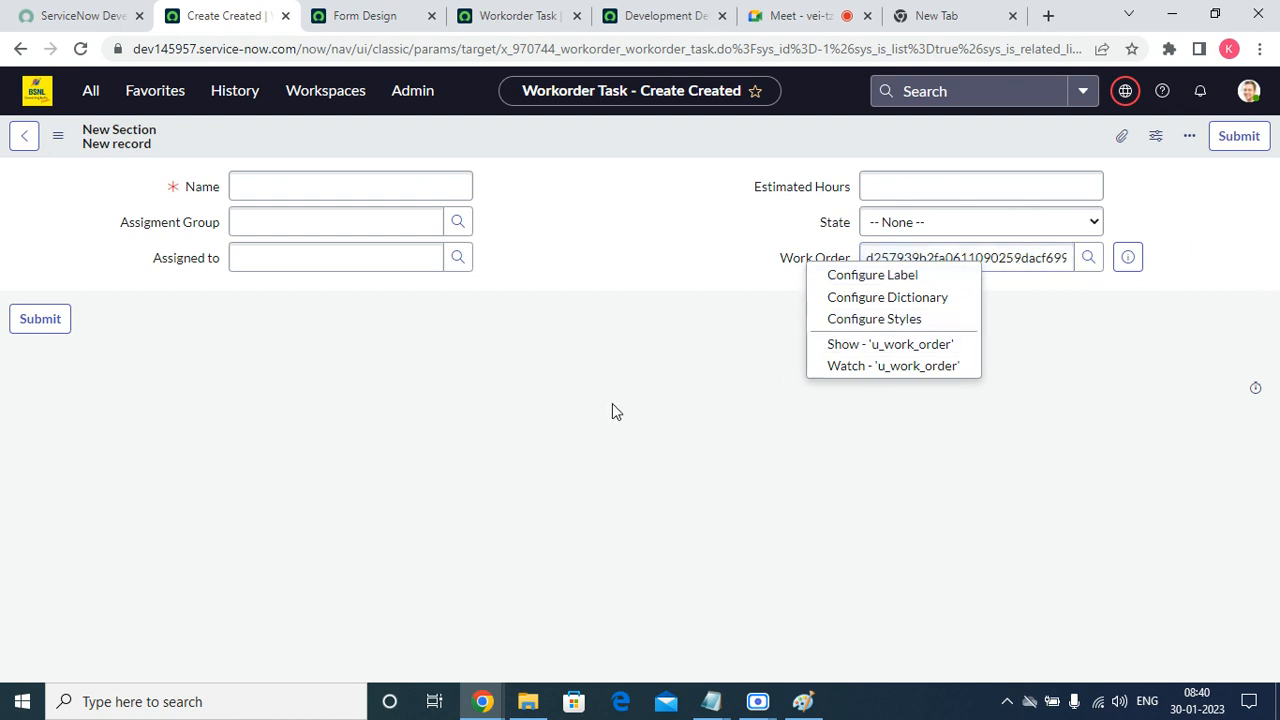
pyautogui.click(293, 233)
# Reopen the CSM record from the favorite Work orders list and check its Total Hours field
pyautogui.click(155, 93)
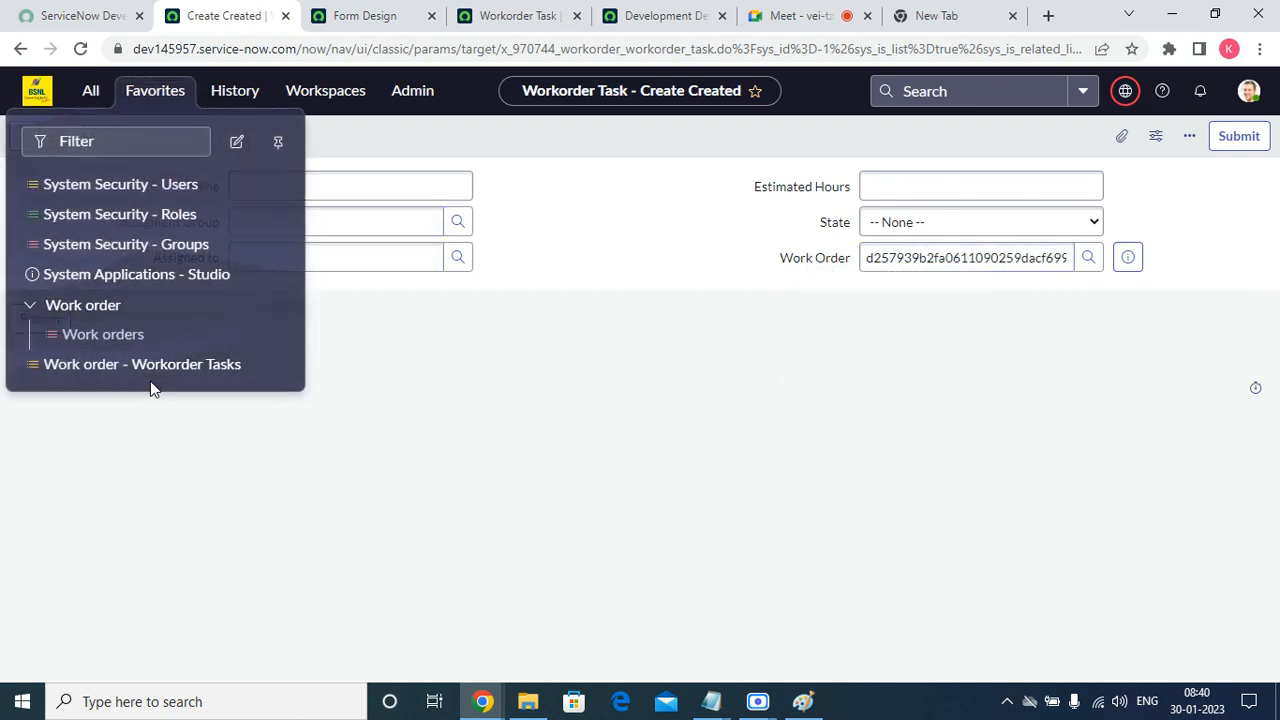
pyautogui.click(127, 342)
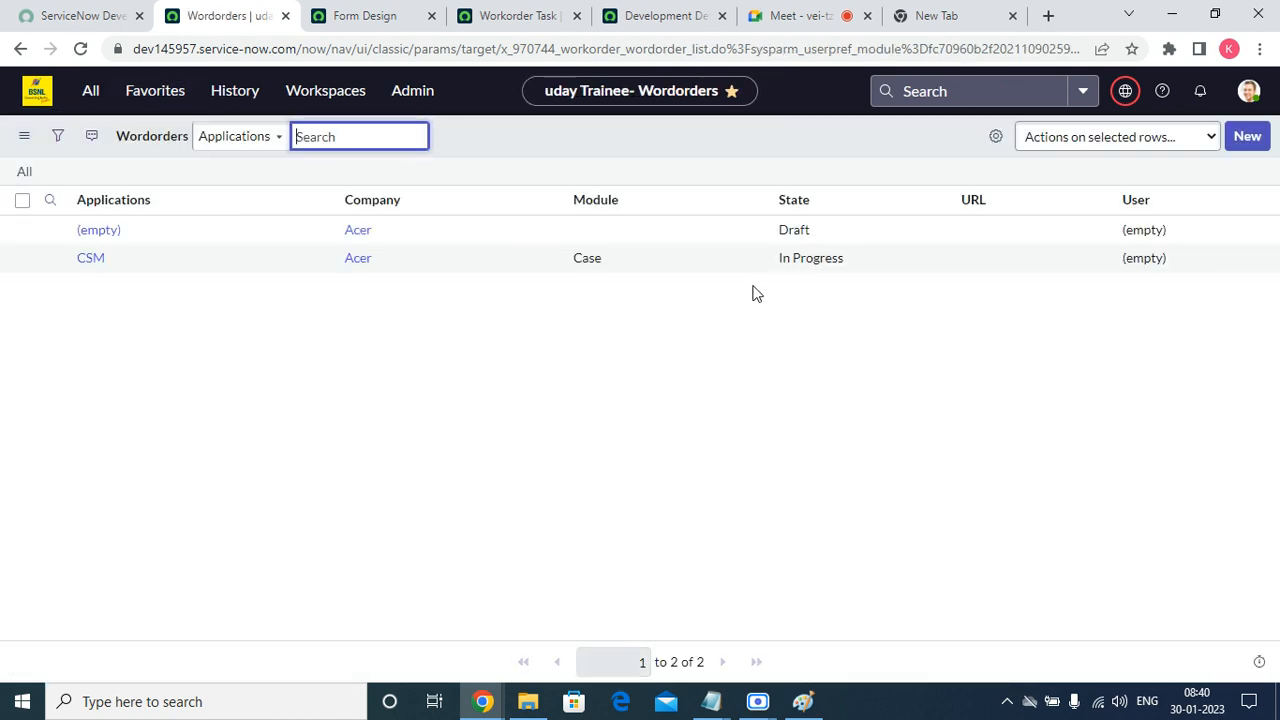
pyautogui.click(86, 258)
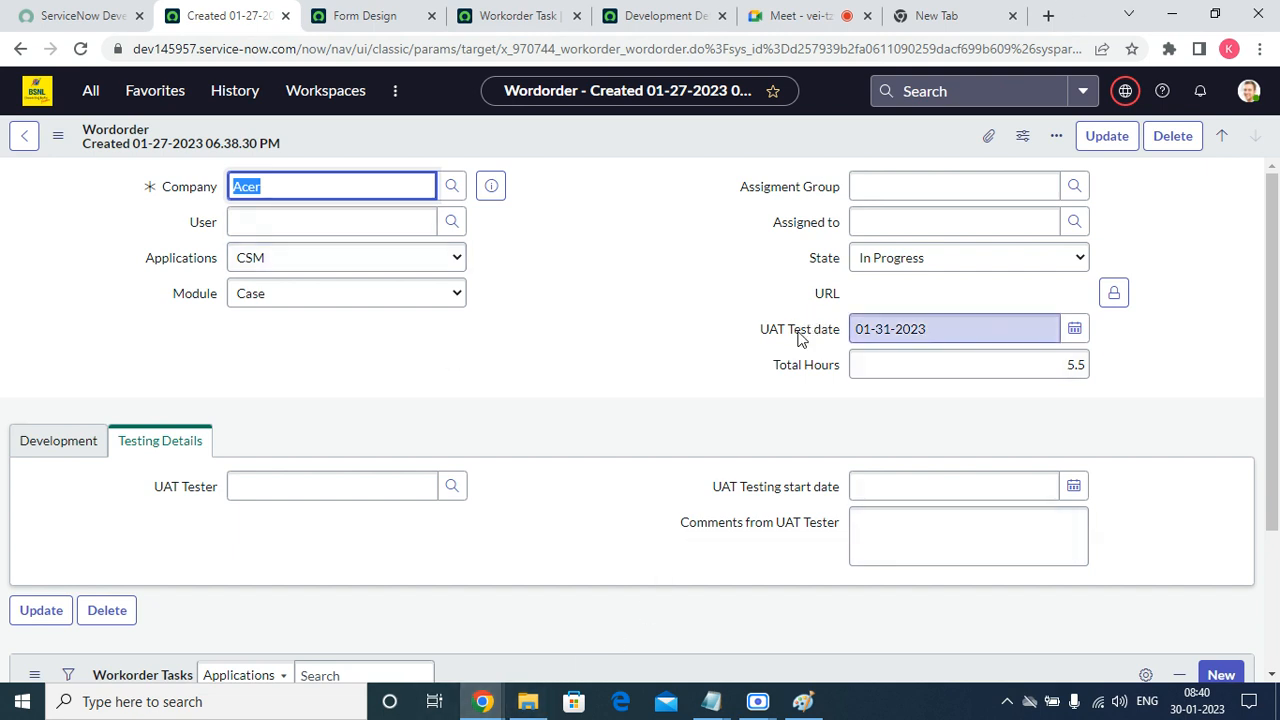
pyautogui.doubleClick(862, 370)
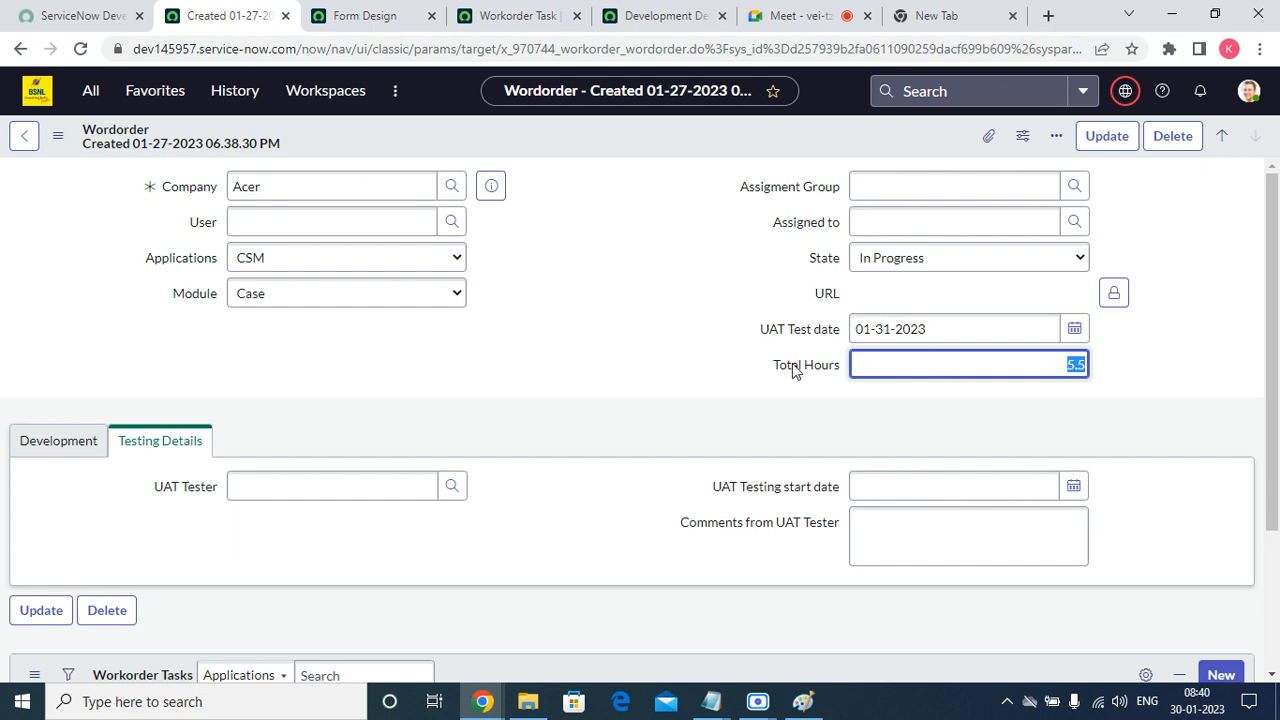
# Open the Wordorder table configuration from the record and close the Workorder Task form design
pyautogui.rightClick(361, 140)
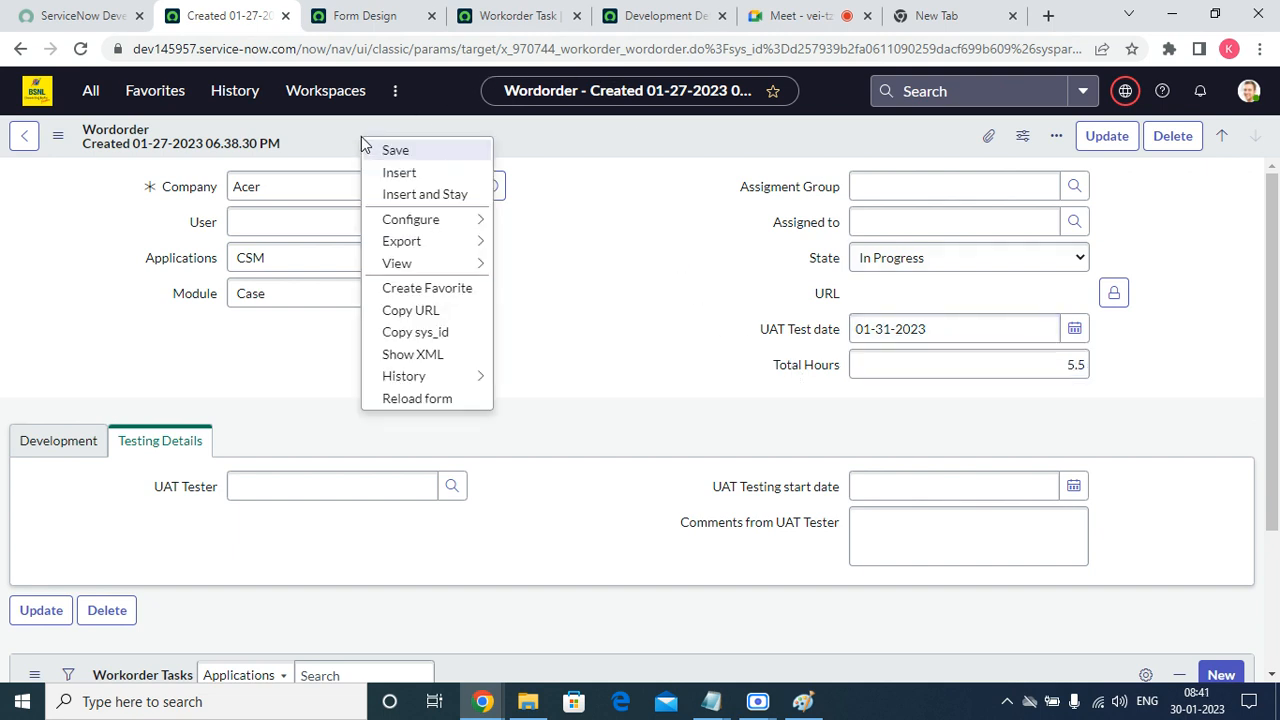
pyautogui.moveTo(414, 220)
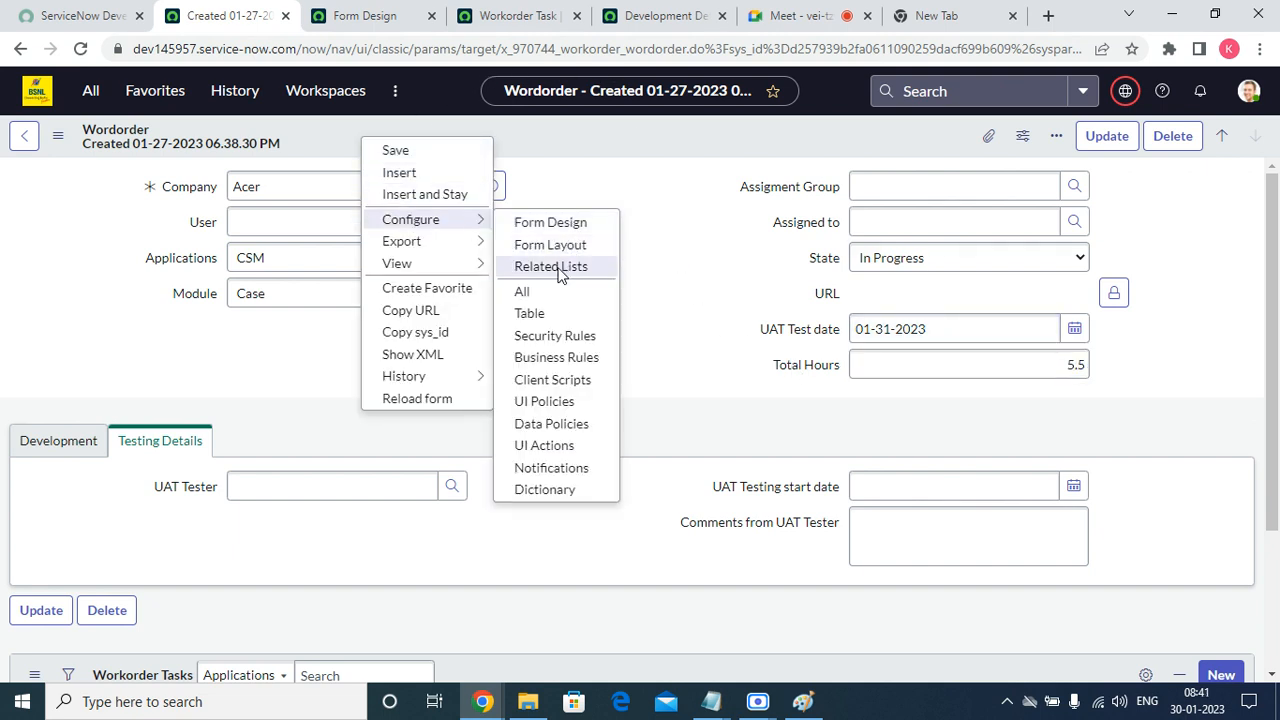
pyautogui.click(538, 316)
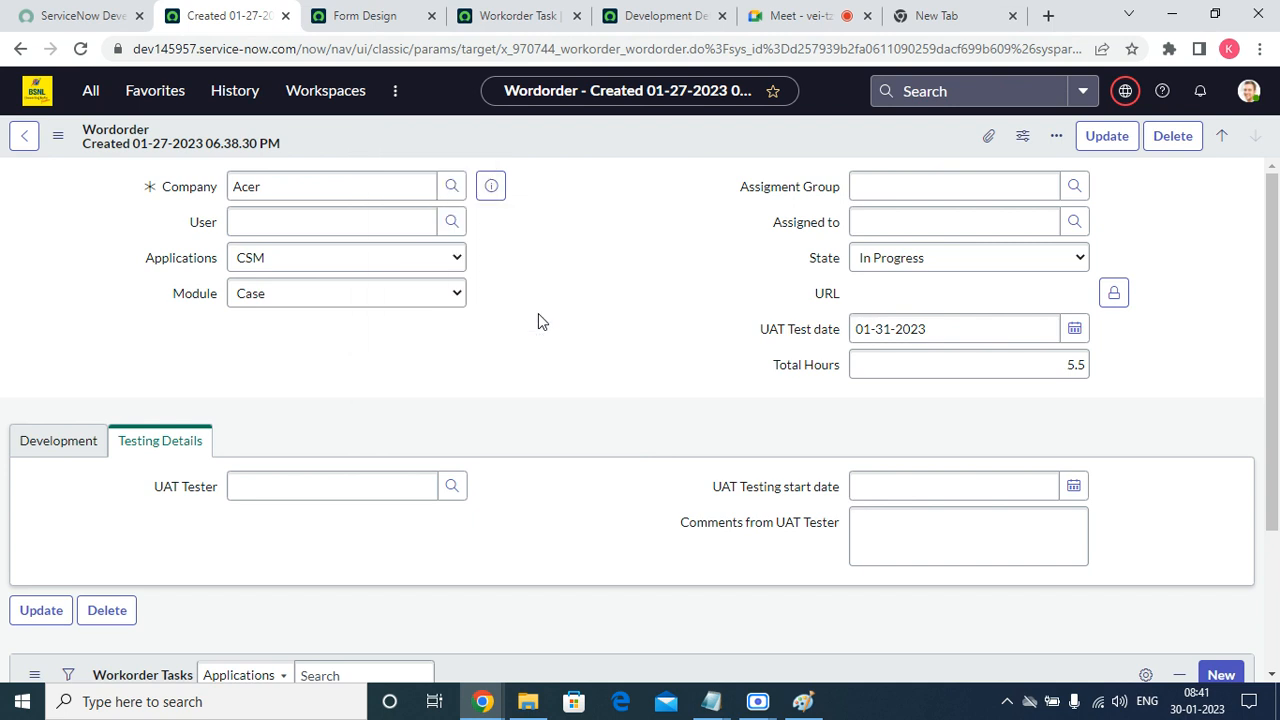
pyautogui.click(426, 13)
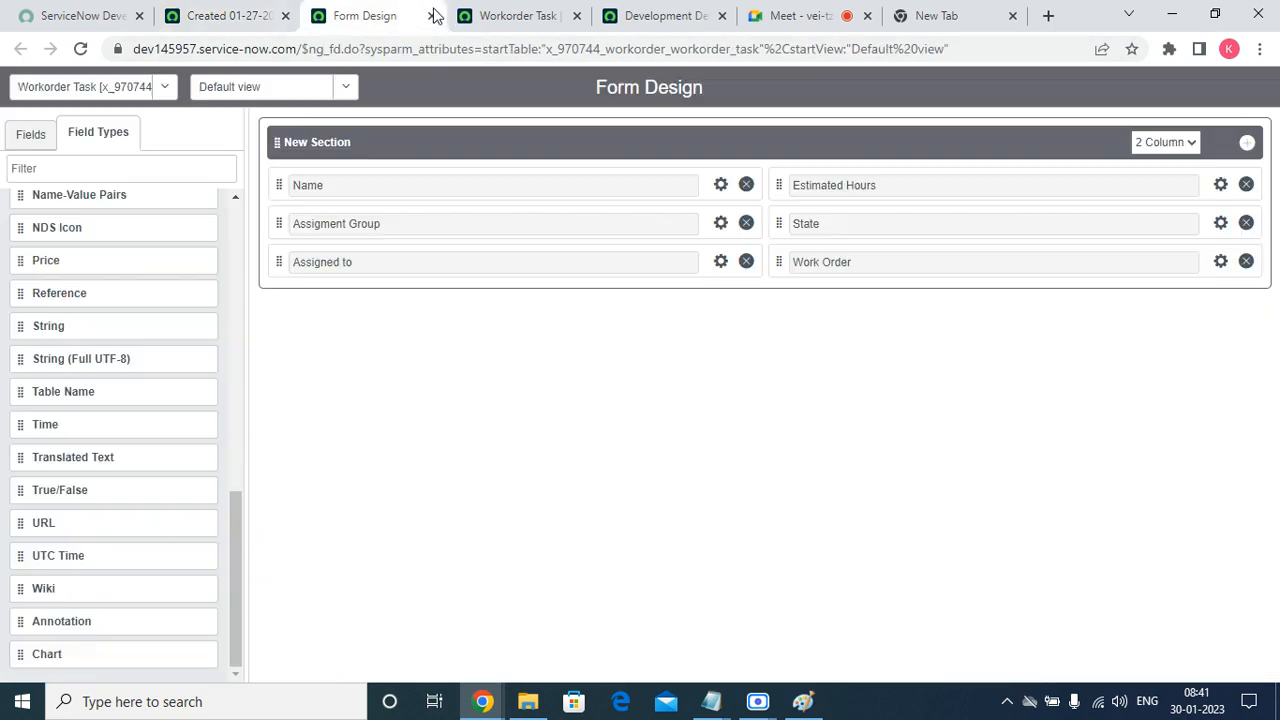
pyautogui.click(432, 15)
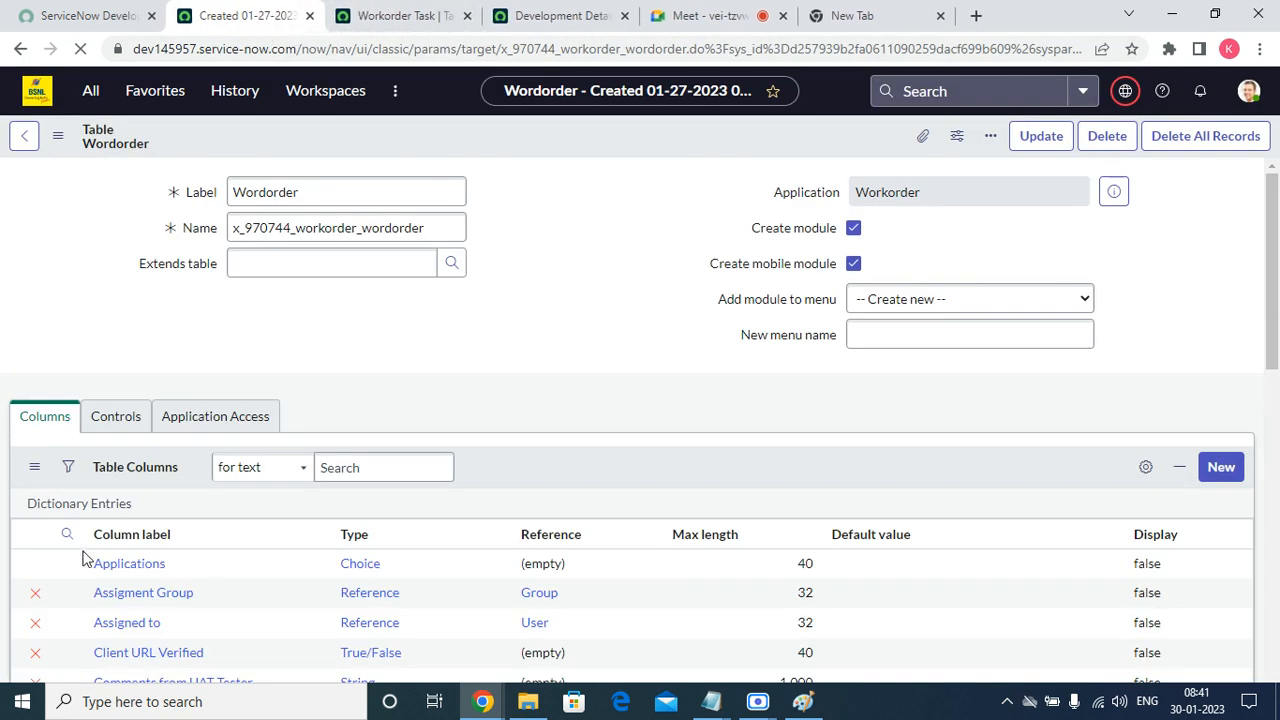
# Enable auto-numbering for the Wordorder table with prefix WOR, number 1000 and 7 digits, and update the table
pyautogui.click(114, 400)
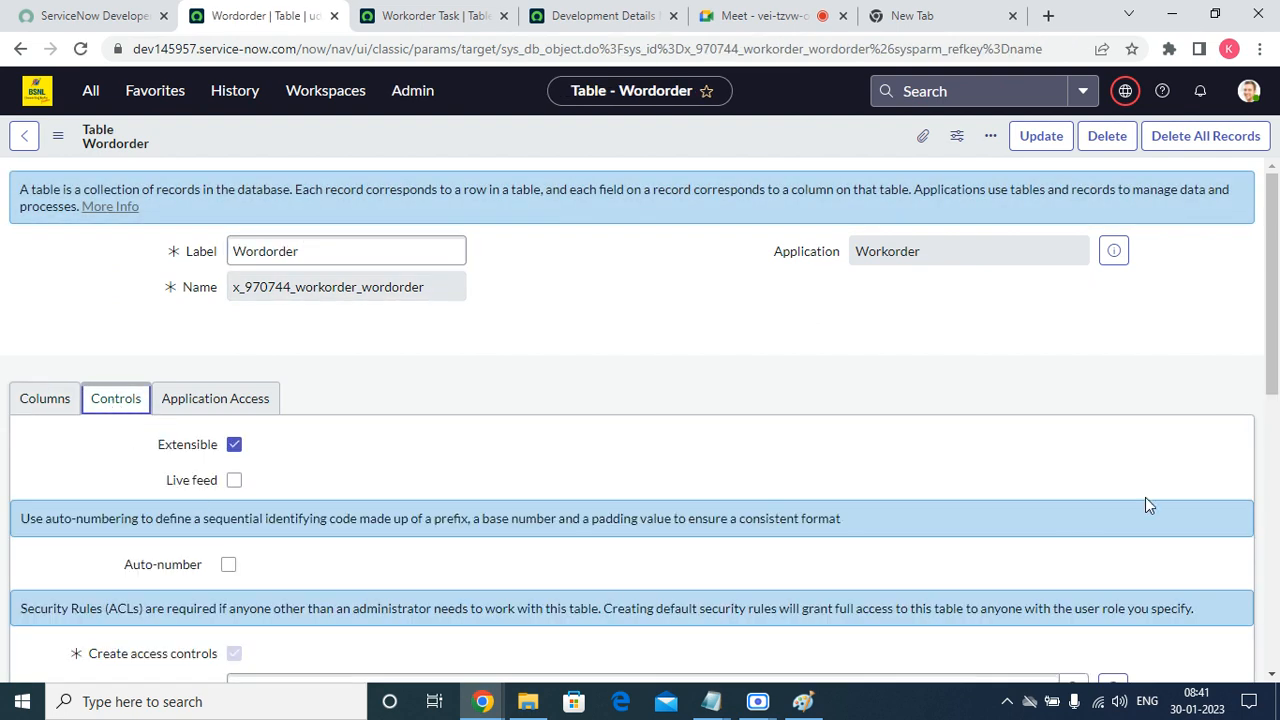
pyautogui.scroll(-4, 1272, 326)
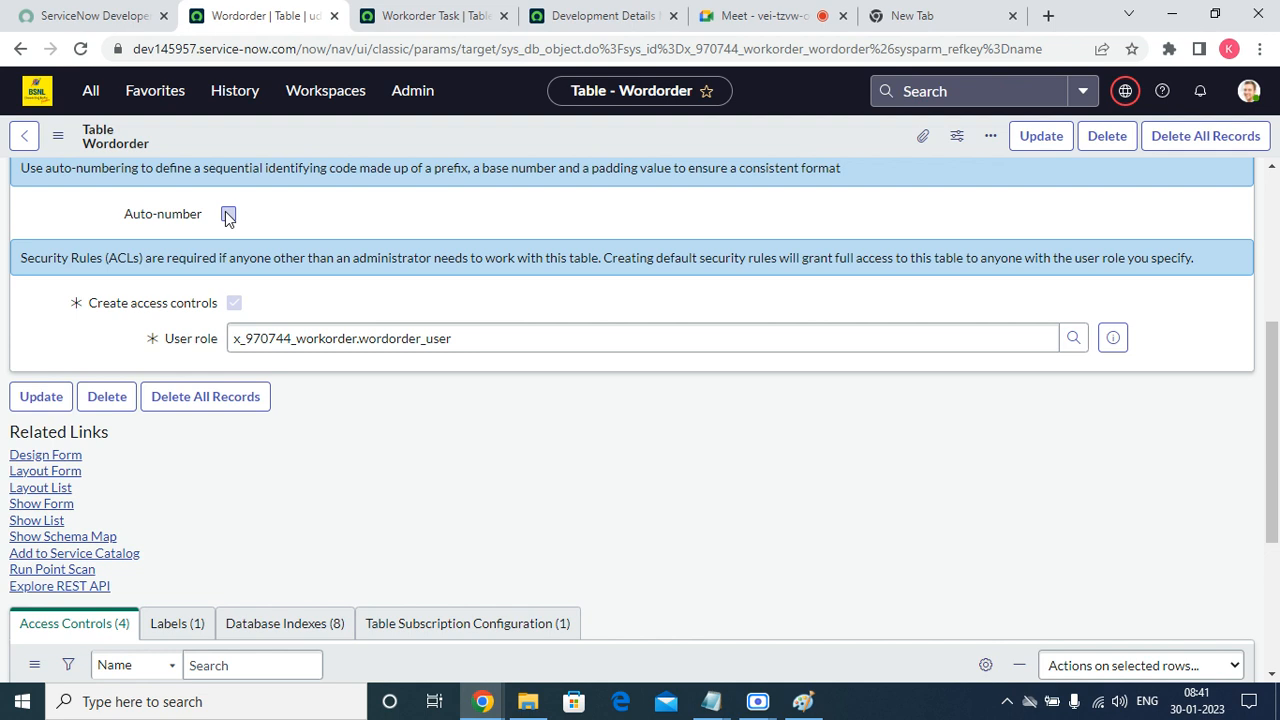
pyautogui.click(228, 216)
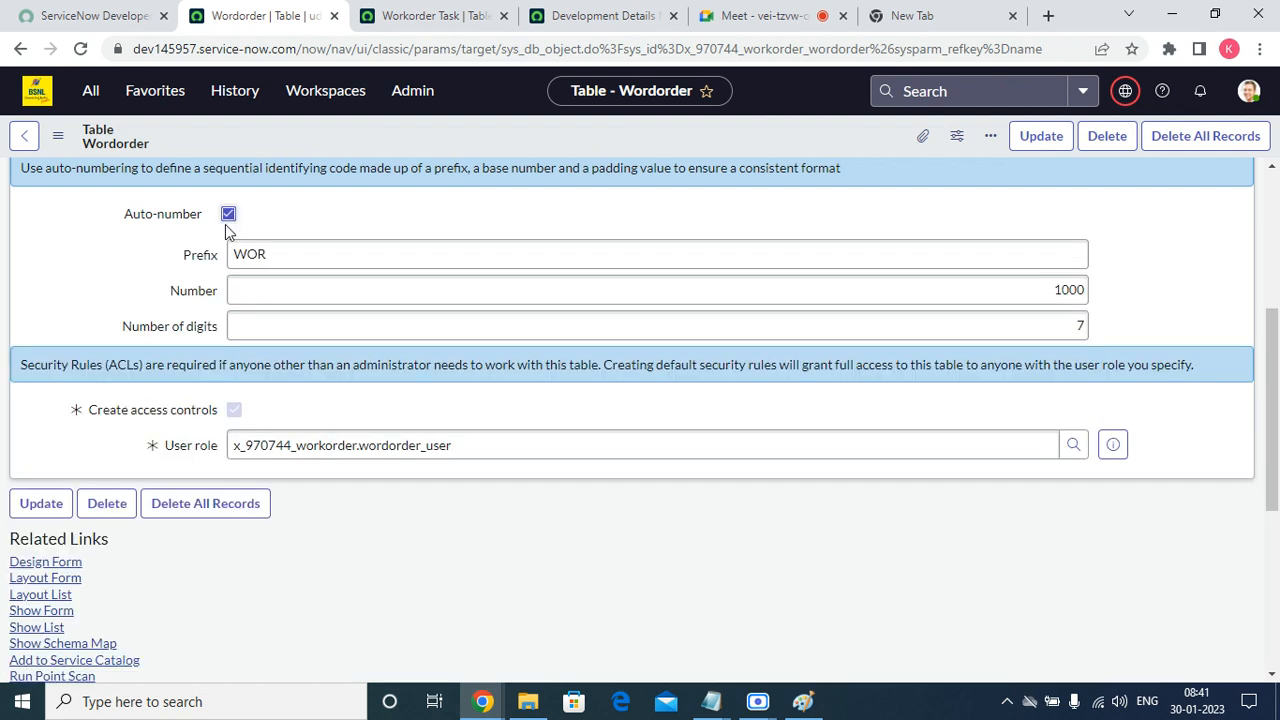
pyautogui.click(326, 255)
pyautogui.moveTo(257, 254); pyautogui.dragTo(463, 280)
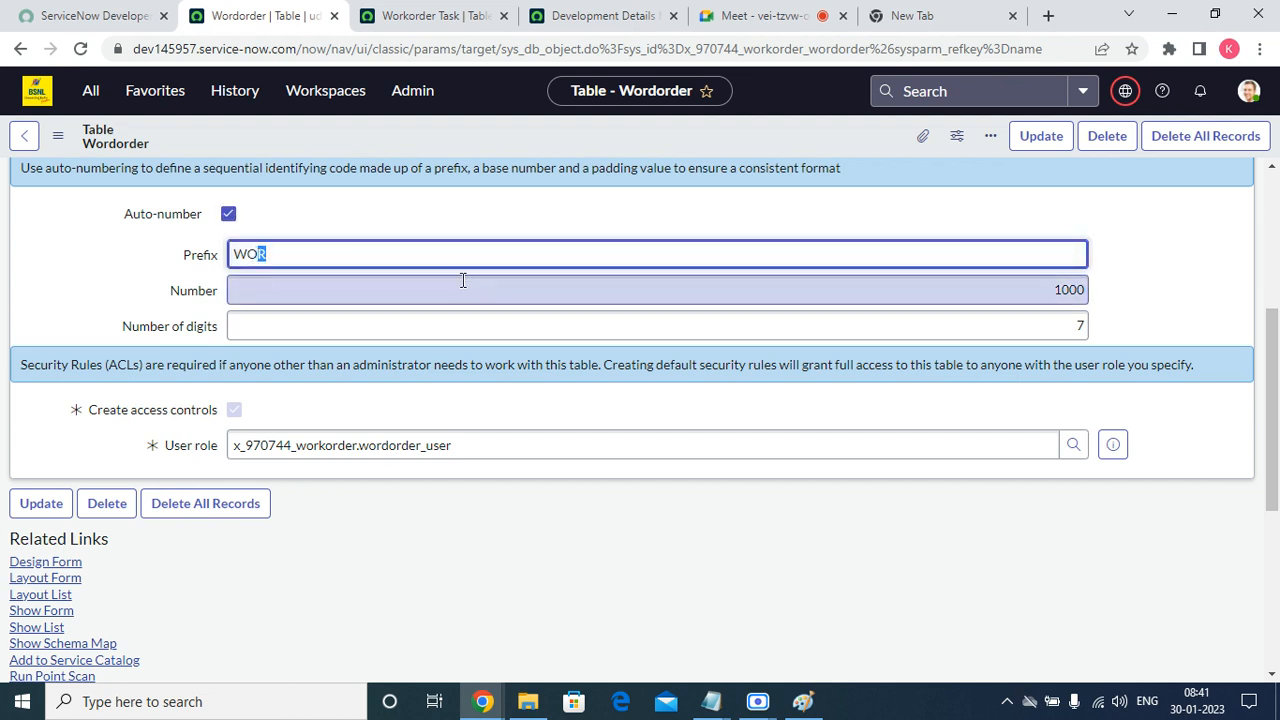
pyautogui.press('Tab')
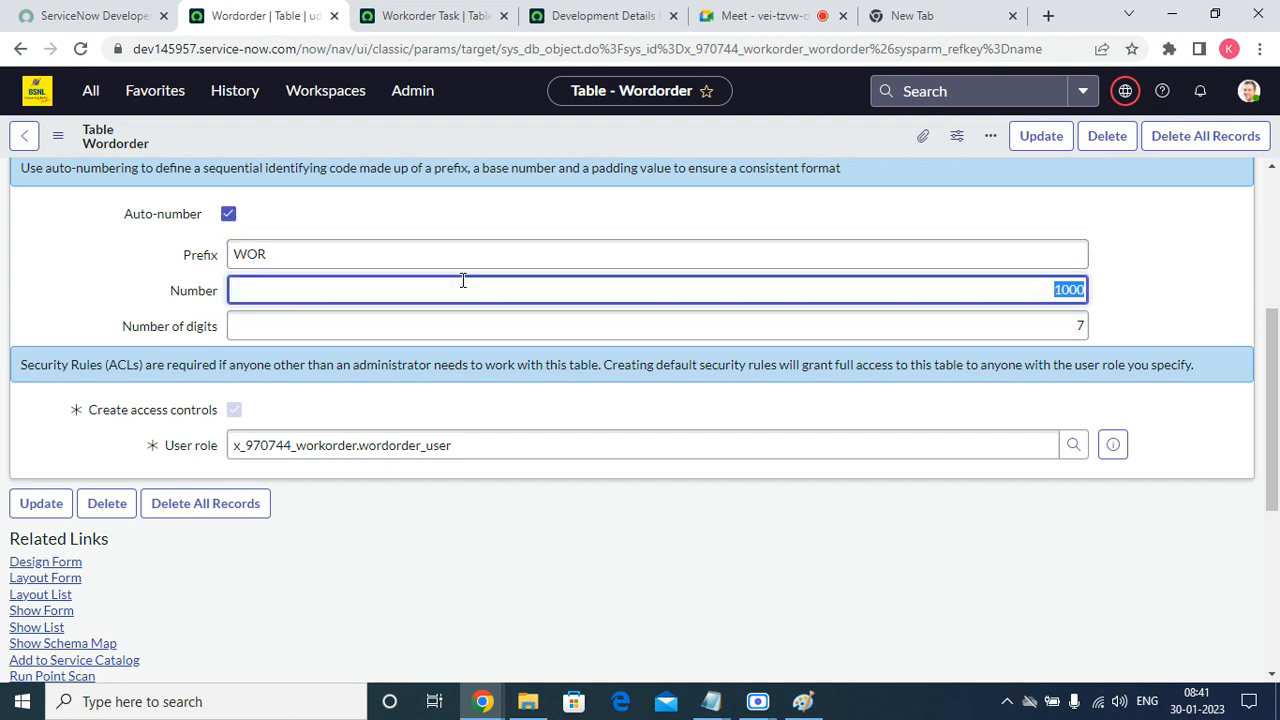
pyautogui.doubleClick(402, 322)
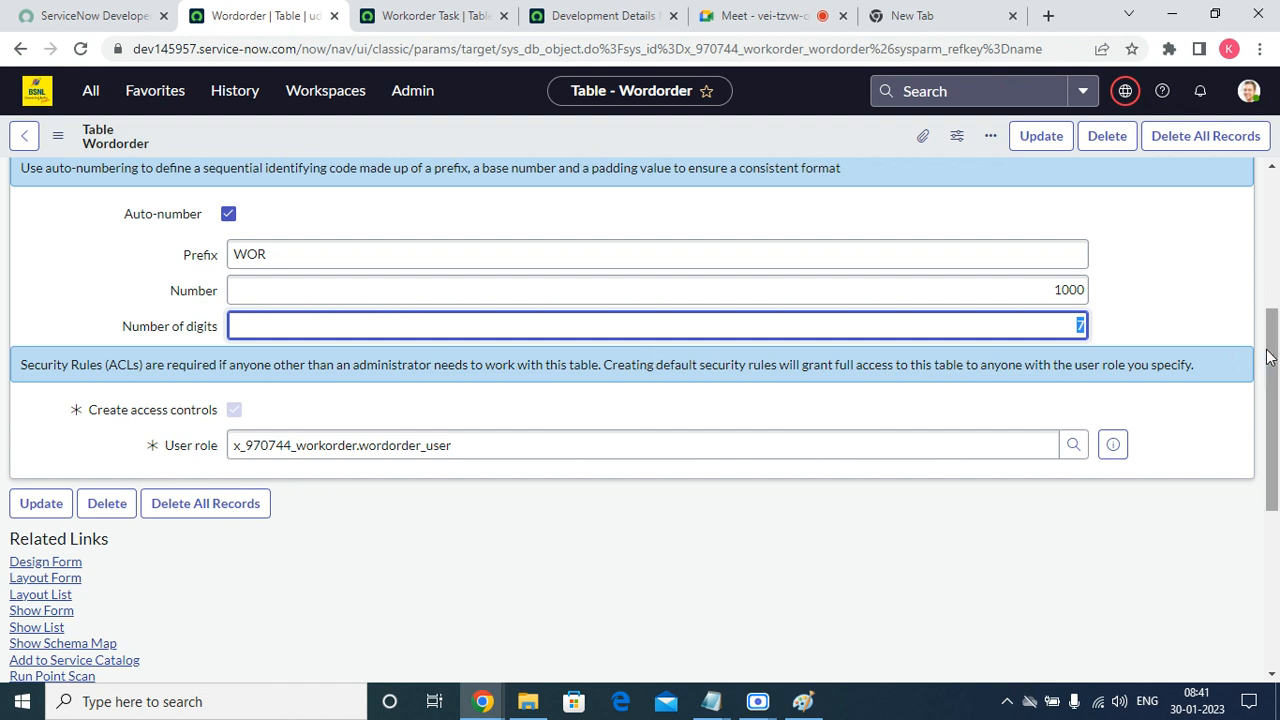
pyautogui.scroll(4, 700, 313)
pyautogui.click(1037, 138)
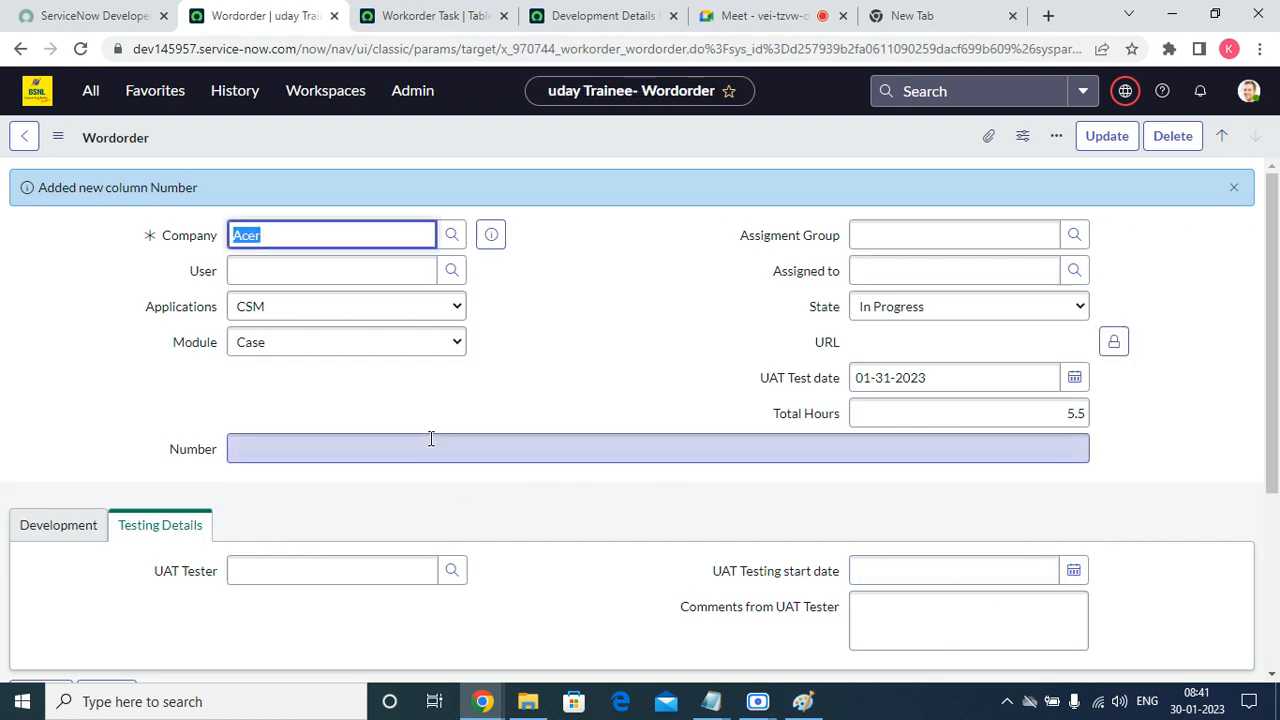
# Enter a work order number in the CSM record's Number field and save the record
pyautogui.click(413, 443)
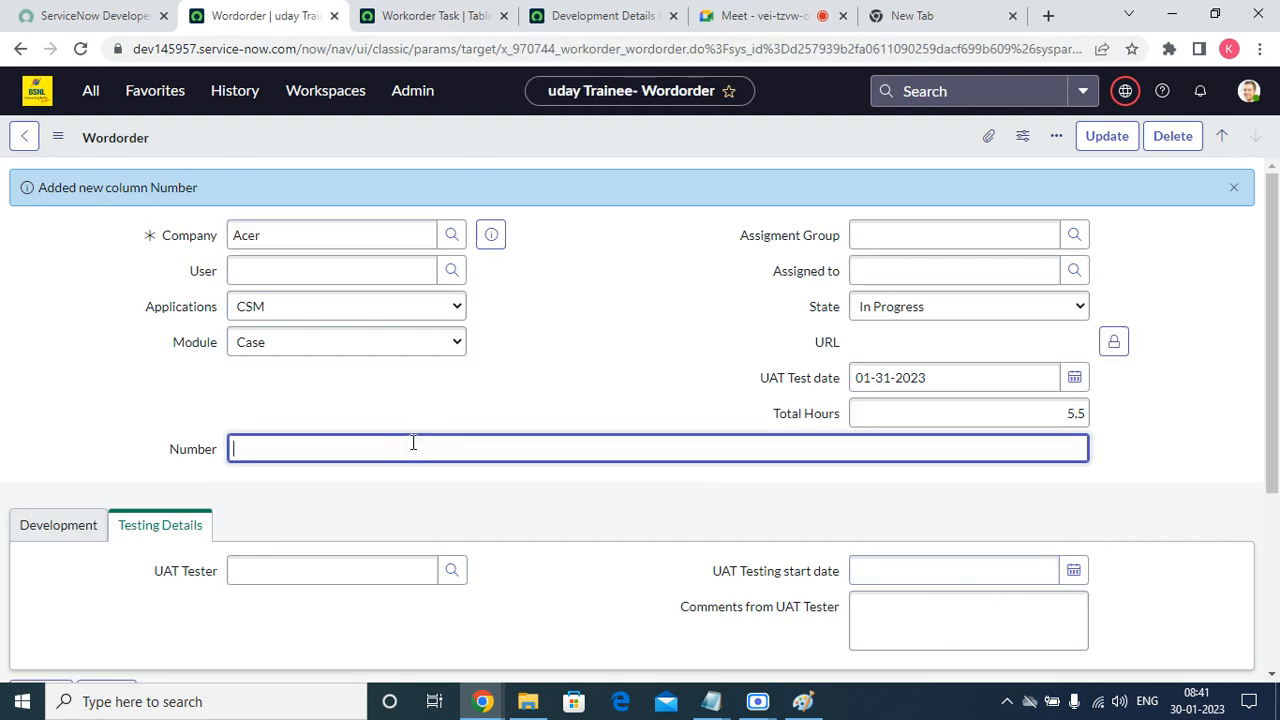
pyautogui.write('NAR0011101')
pyautogui.rightClick(469, 133)
pyautogui.click(502, 146)
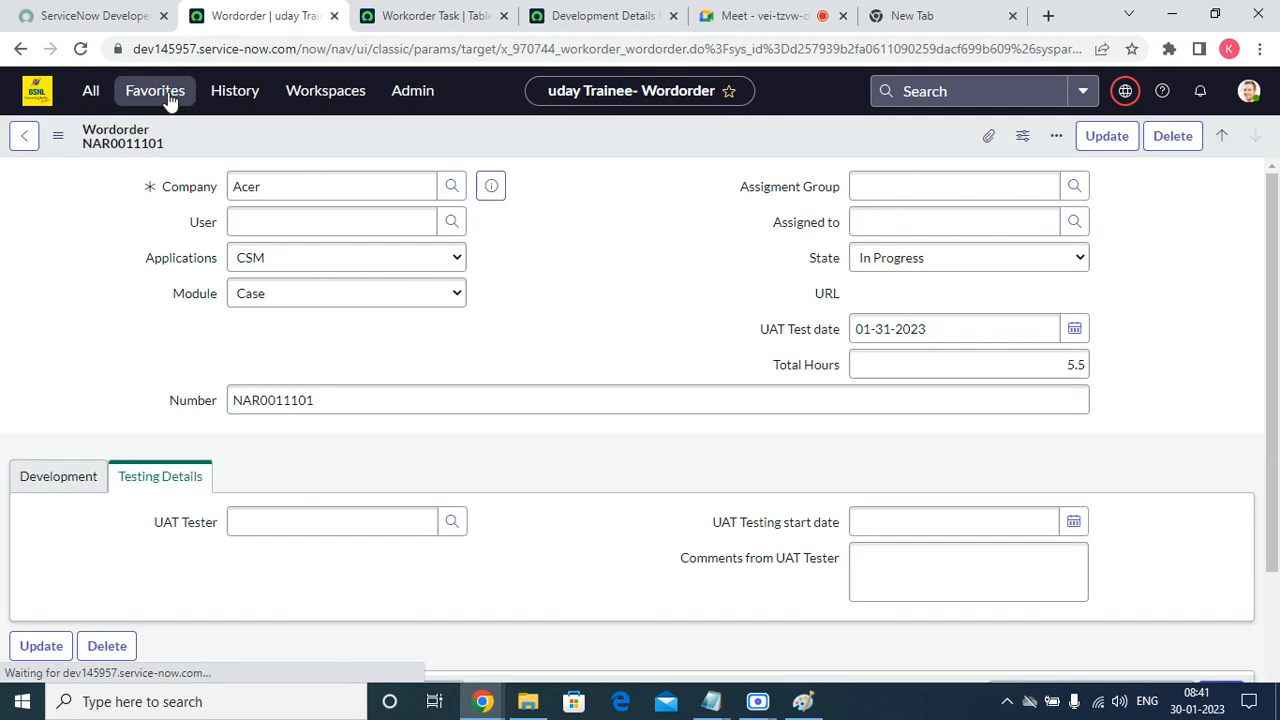
# Start a new Wordorder record from the favorite Work orders list and check its Number field
pyautogui.click(155, 90)
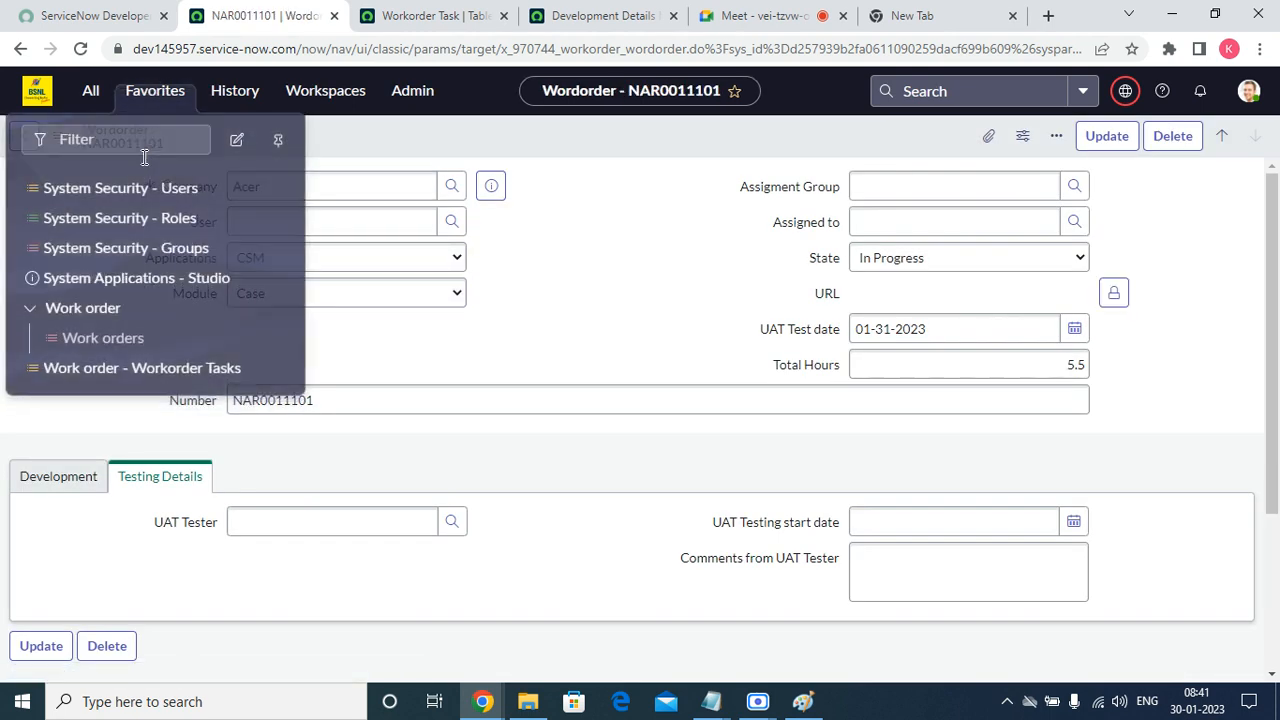
pyautogui.click(115, 340)
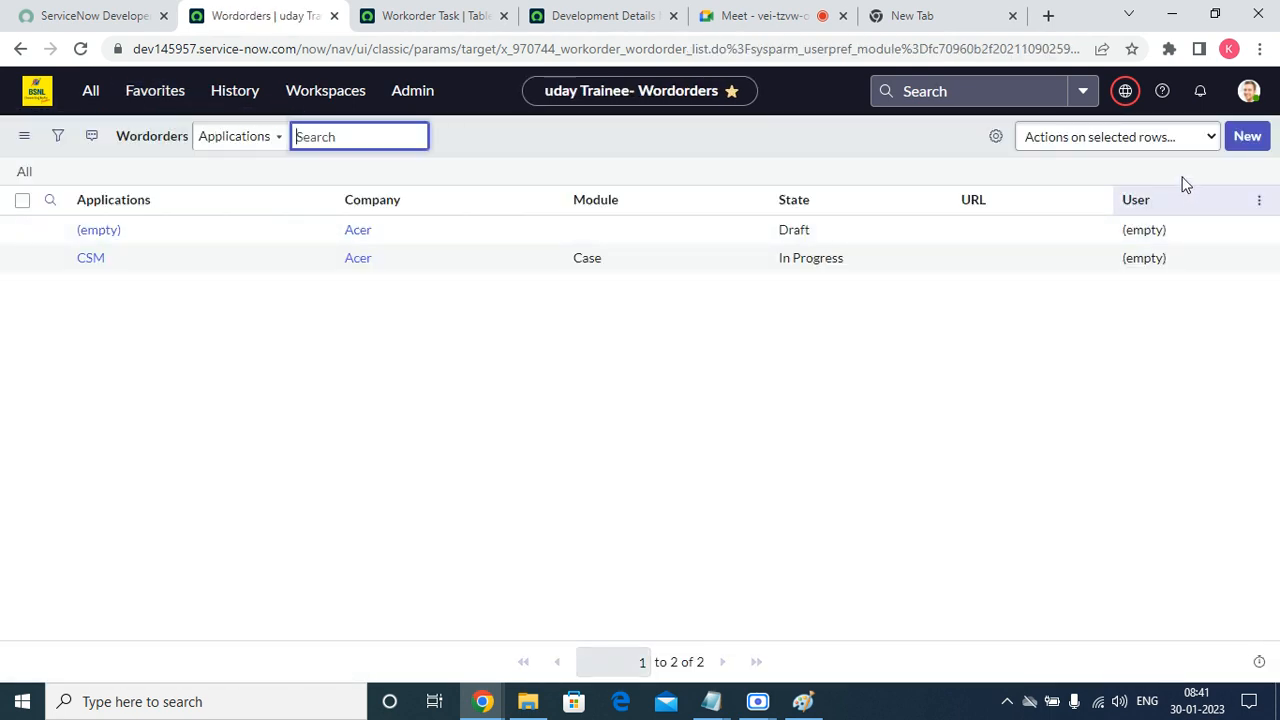
pyautogui.click(1238, 143)
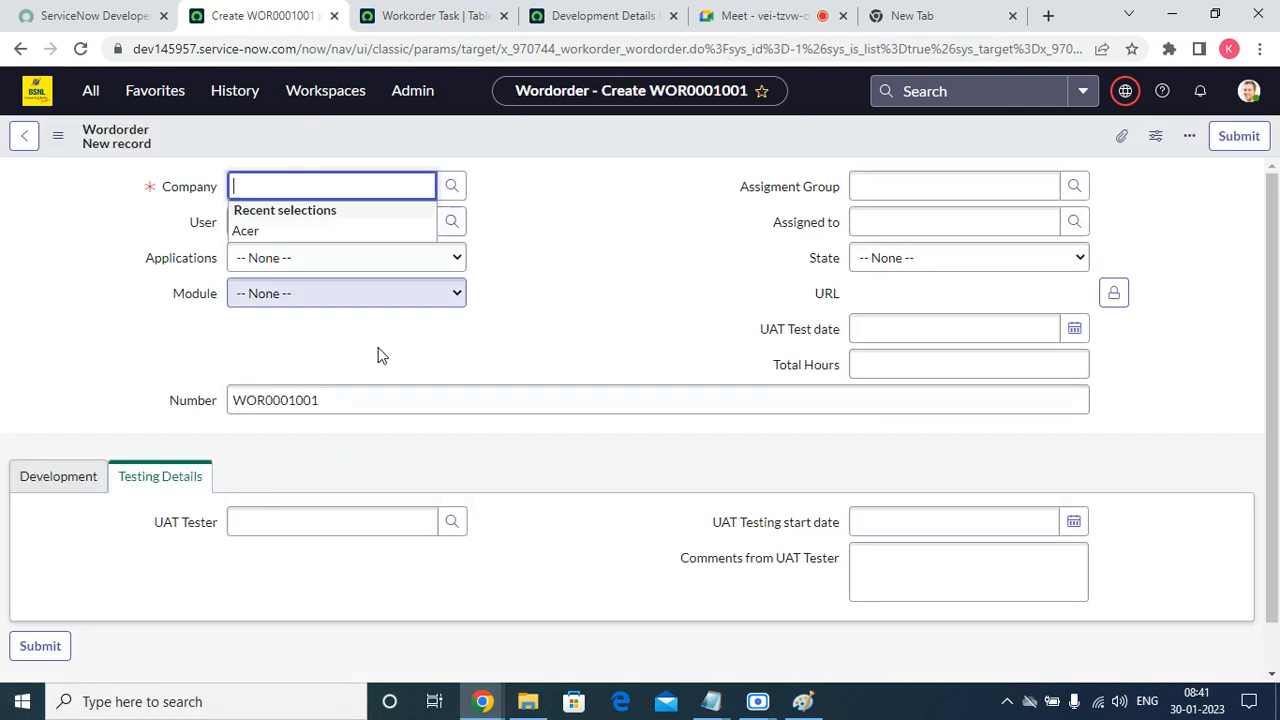
pyautogui.doubleClick(178, 406)
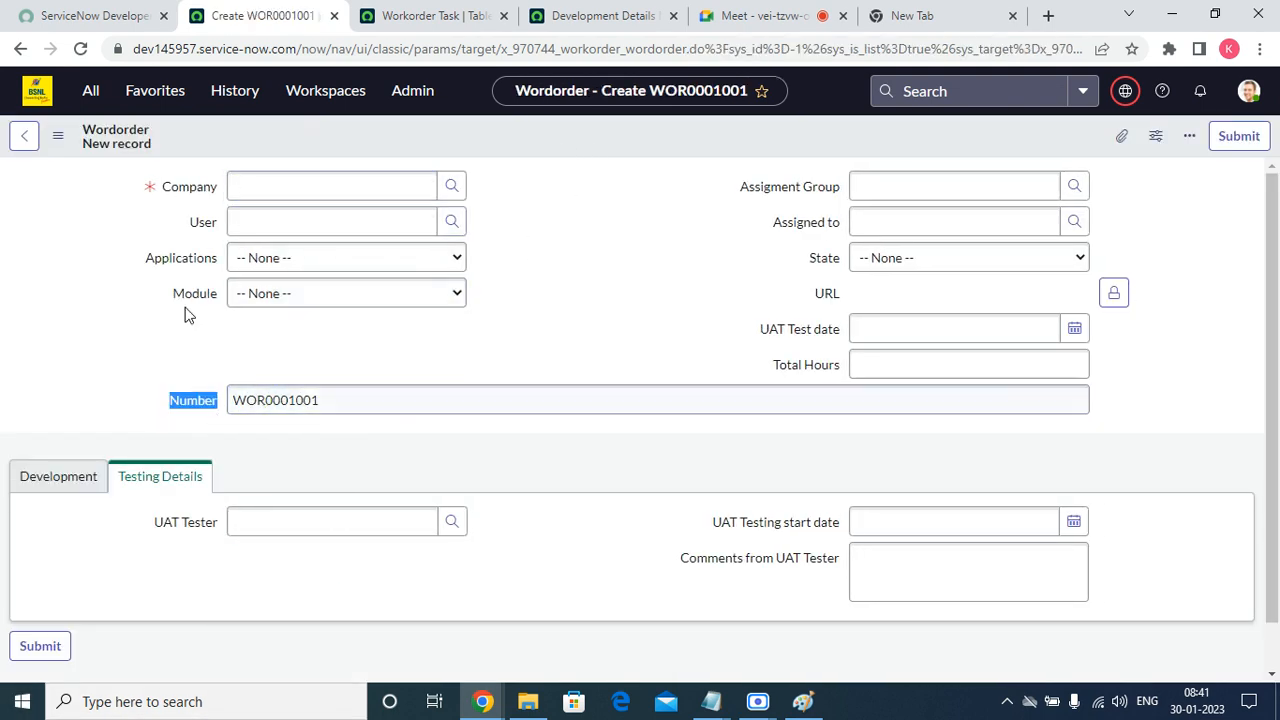
# Move the Number field above Company in the Wordorder form layout and save the layout
pyautogui.rightClick(337, 137)
pyautogui.moveTo(428, 171)
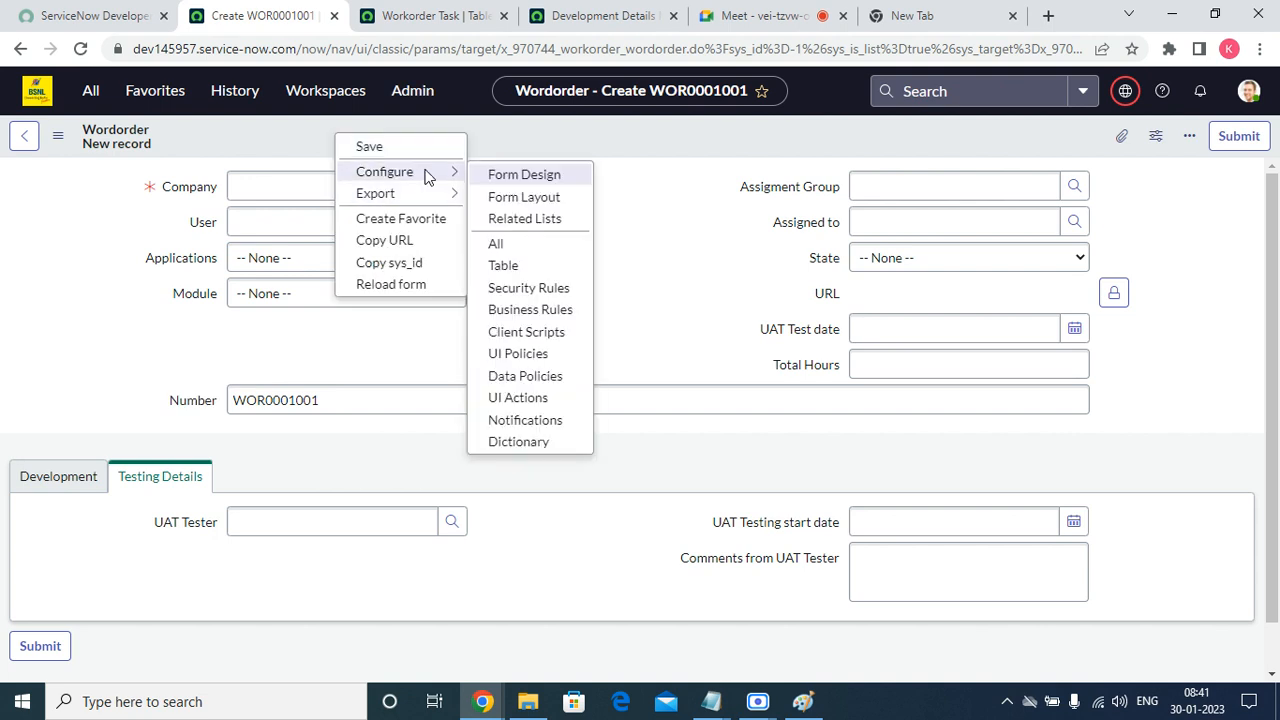
pyautogui.click(531, 201)
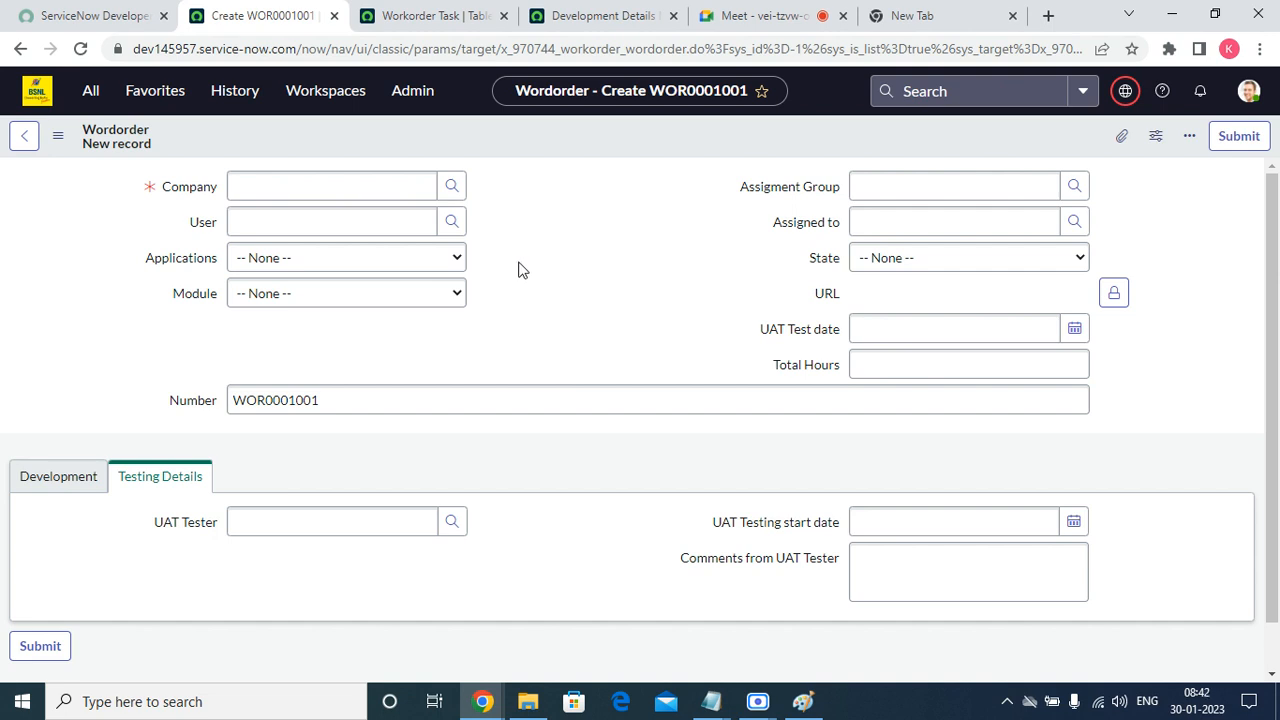
pyautogui.rightClick(450, 137)
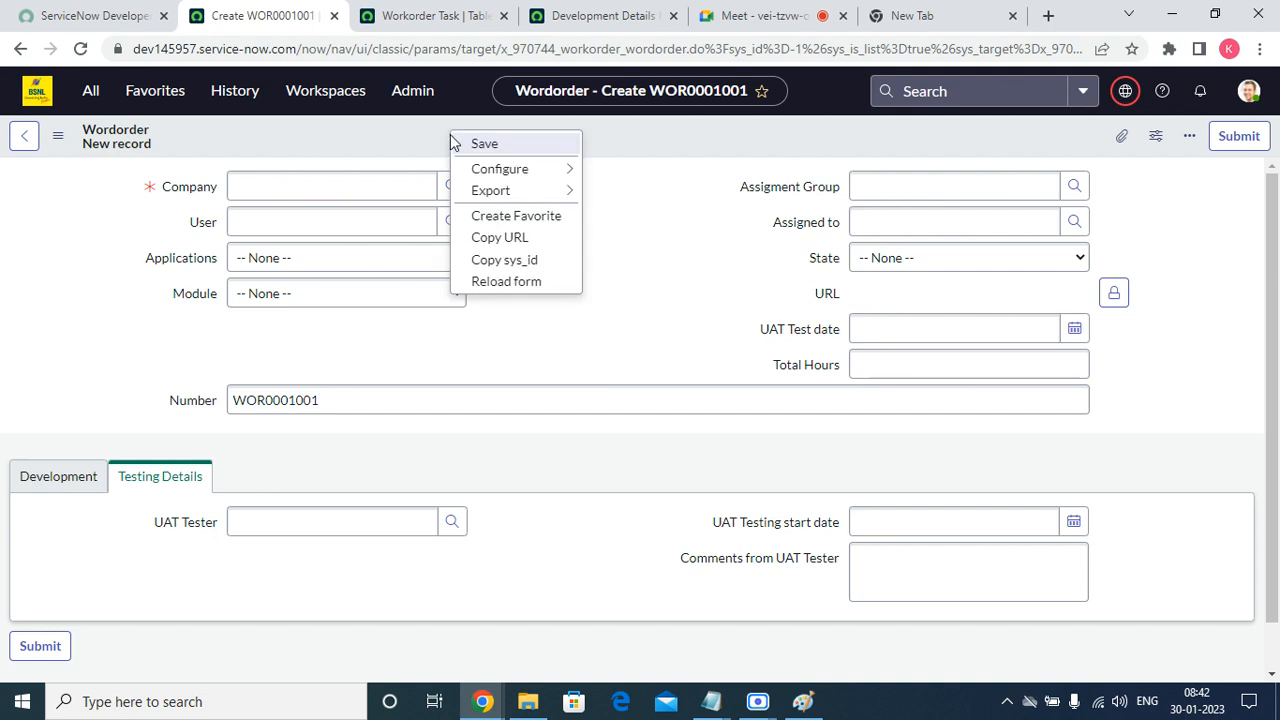
pyautogui.moveTo(505, 170)
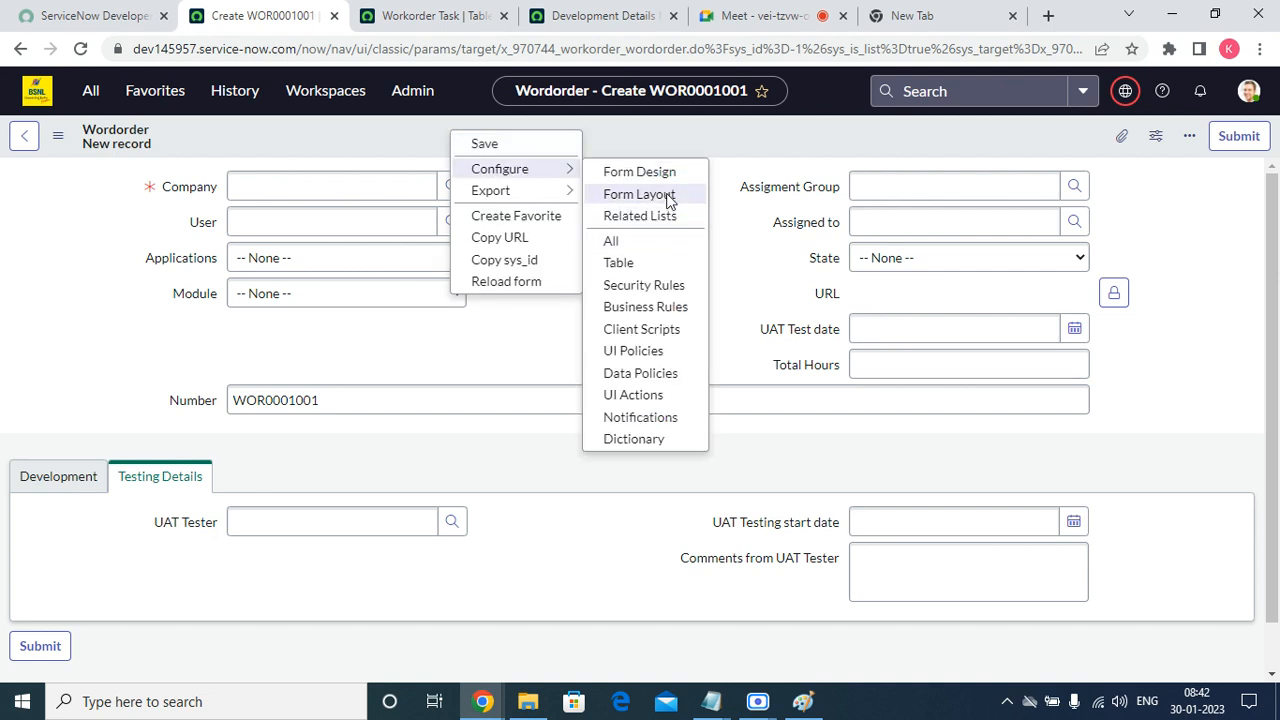
pyautogui.click(640, 194)
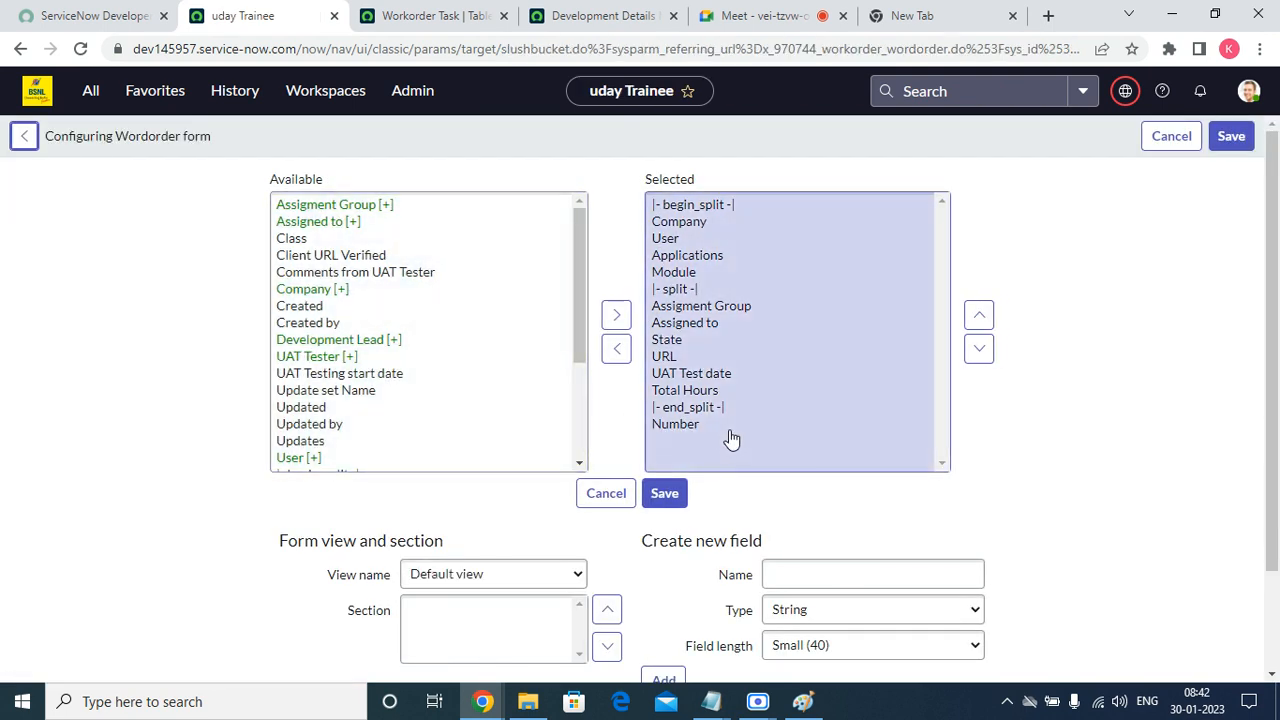
pyautogui.click(732, 431)
pyautogui.click(737, 426)
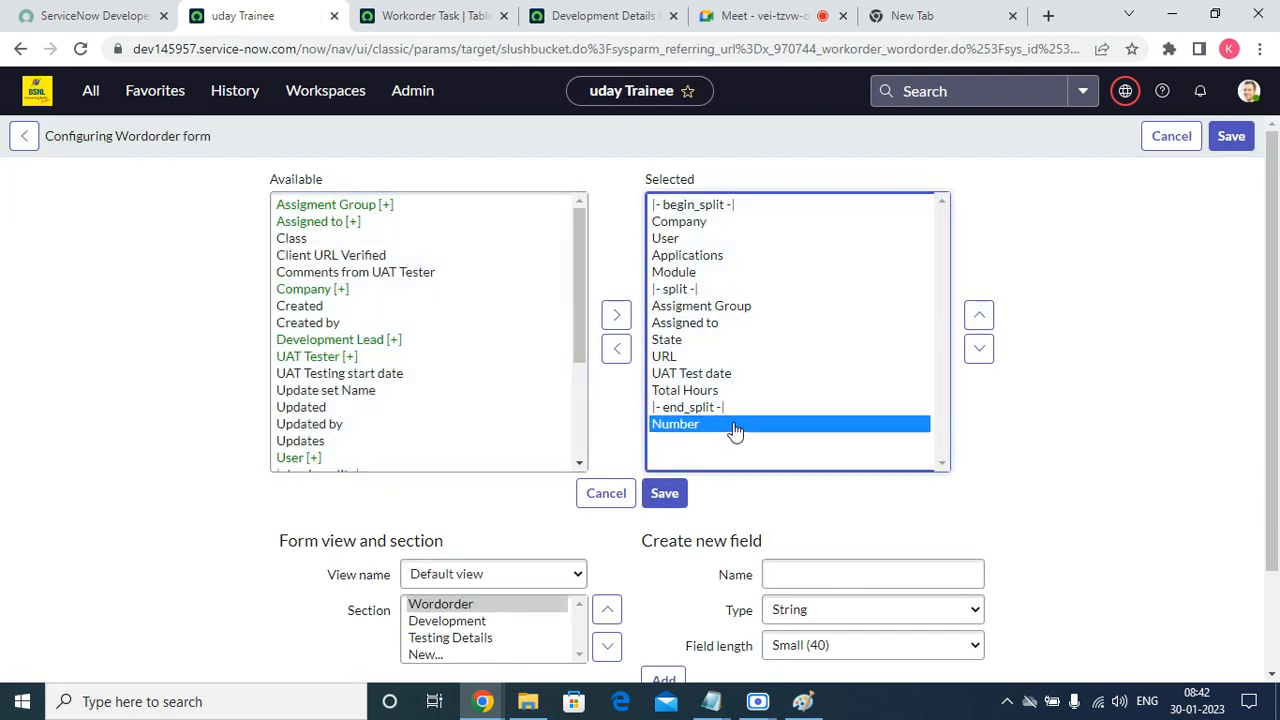
pyautogui.doubleClick(979, 316)
pyautogui.tripleClick(979, 316)
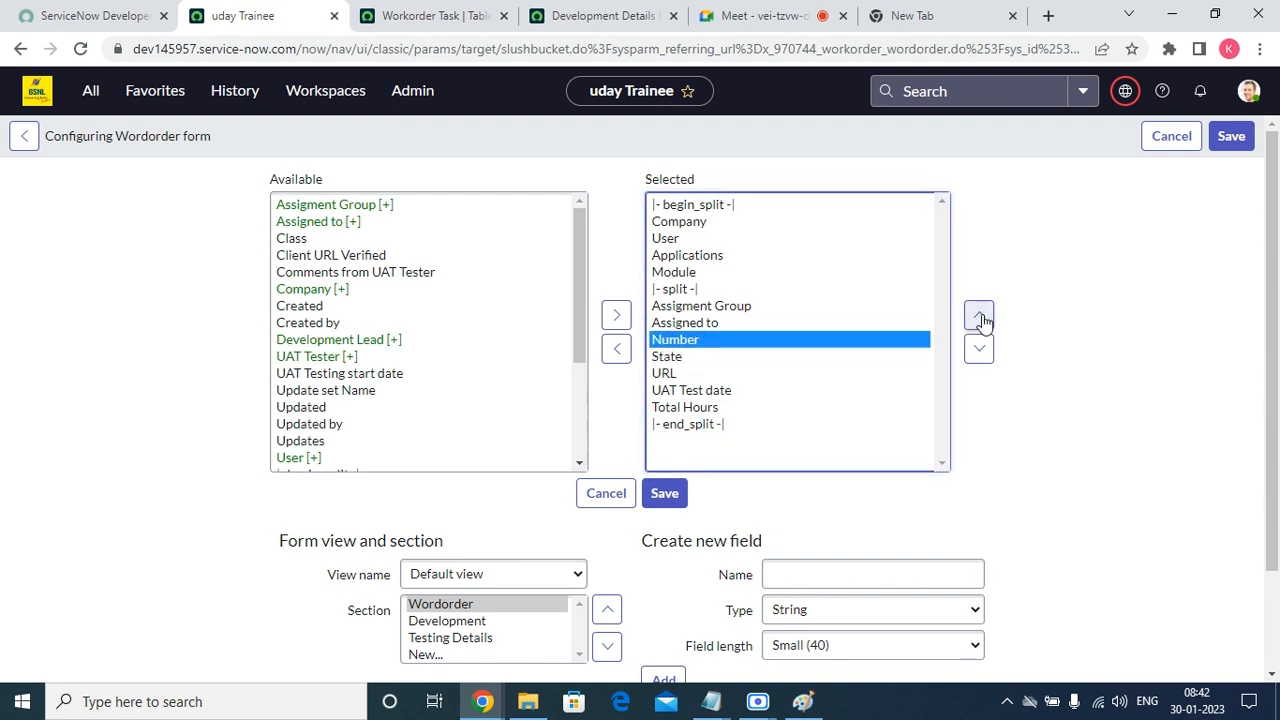
pyautogui.doubleClick(979, 316)
pyautogui.tripleClick(979, 316)
pyautogui.click(979, 316)
pyautogui.click(979, 316)
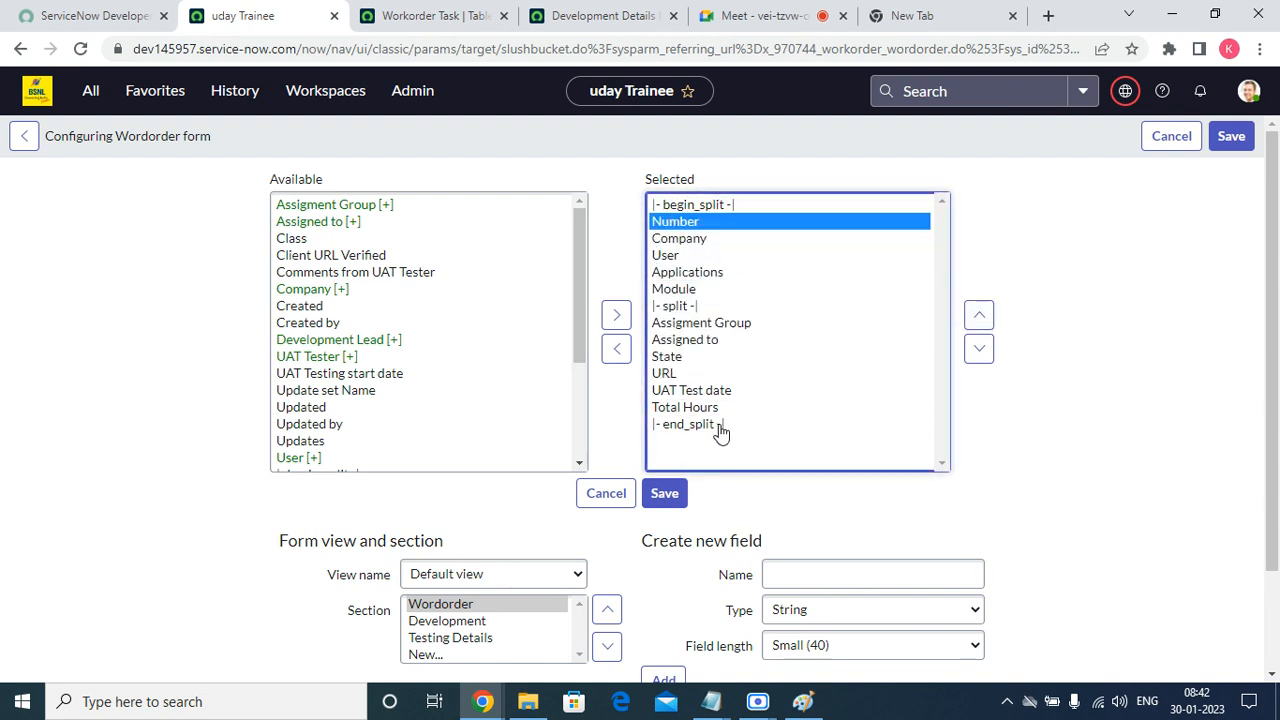
pyautogui.click(664, 494)
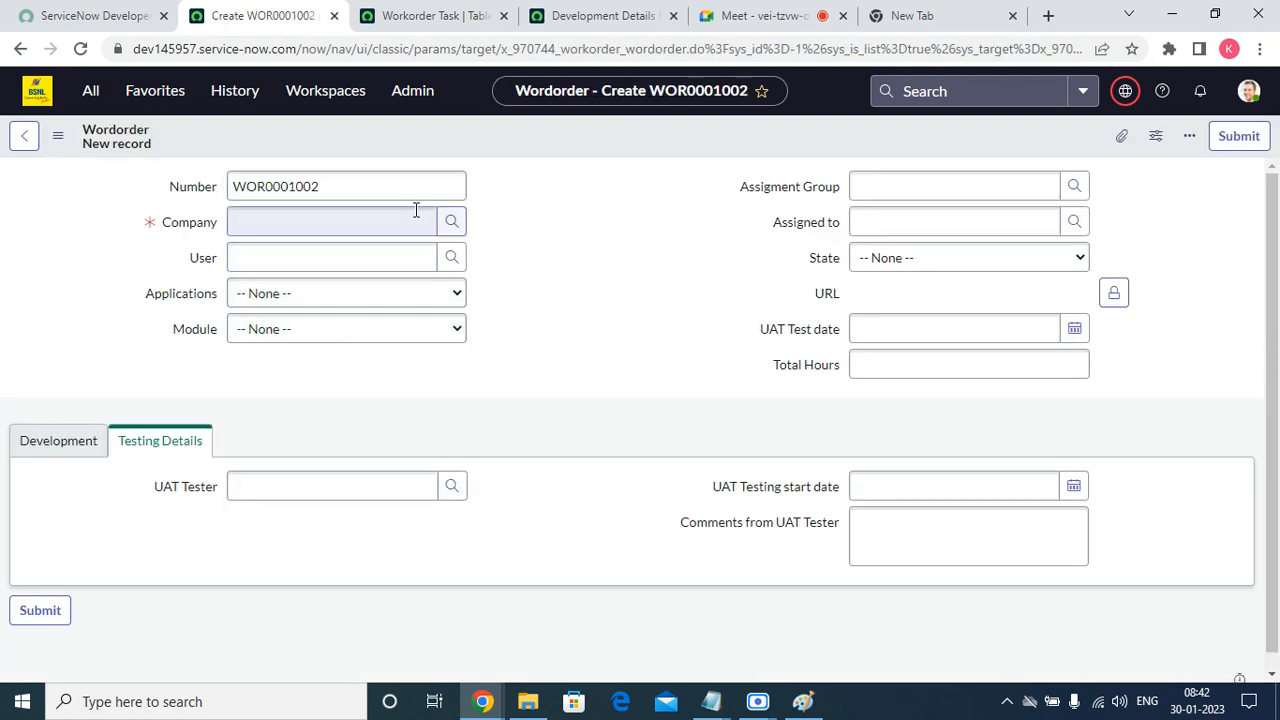
# Try to edit the new Wordorder's Number value by deleting its last three digits
pyautogui.click(368, 186)
pyautogui.press('BackSpace')
pyautogui.press('BackSpace')
pyautogui.press('BackSpace')
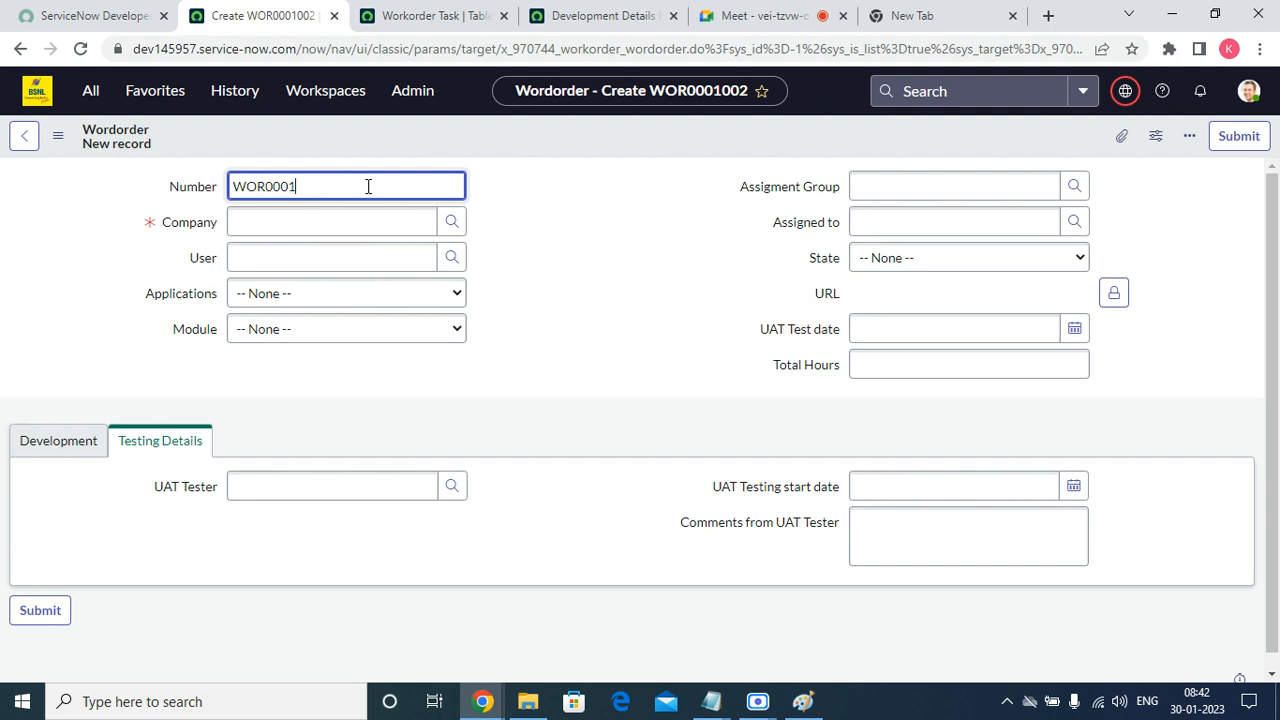
pyautogui.click(615, 249)
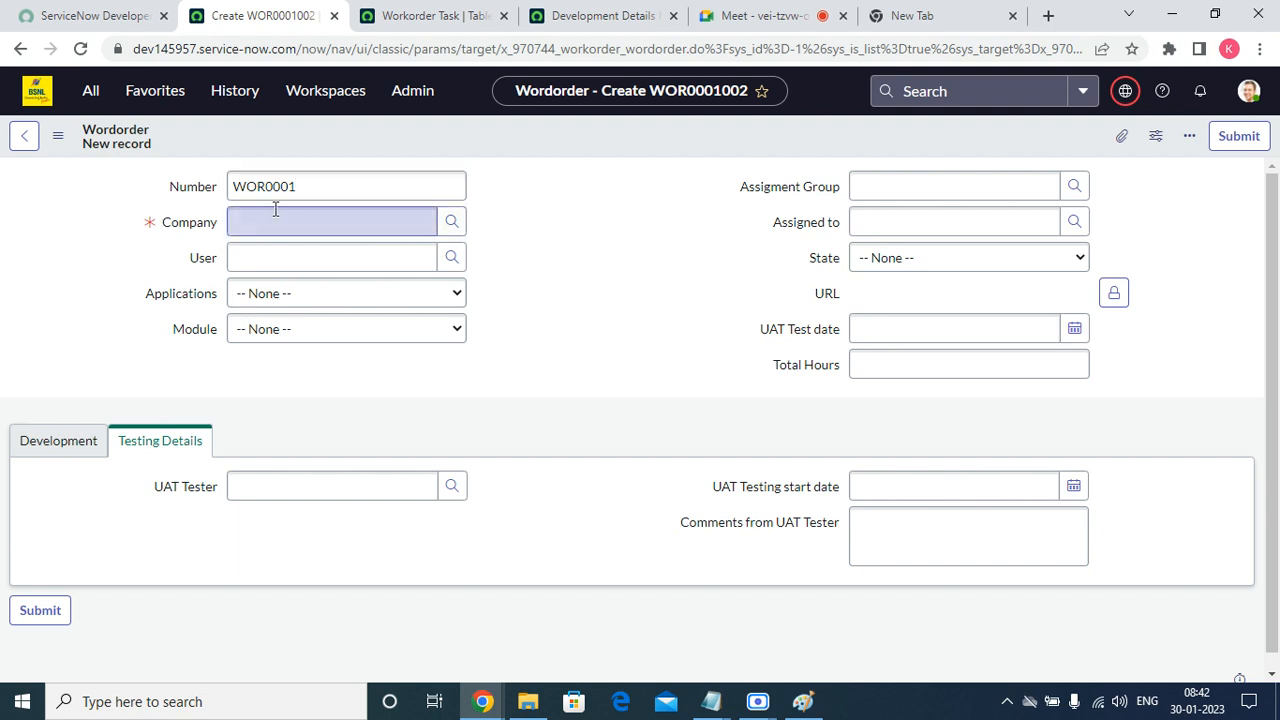
# Make Wordorder's Number field read-only and the display value in its dictionary entry, discarding the unsaved record changes, and update the entry
pyautogui.rightClick(191, 189)
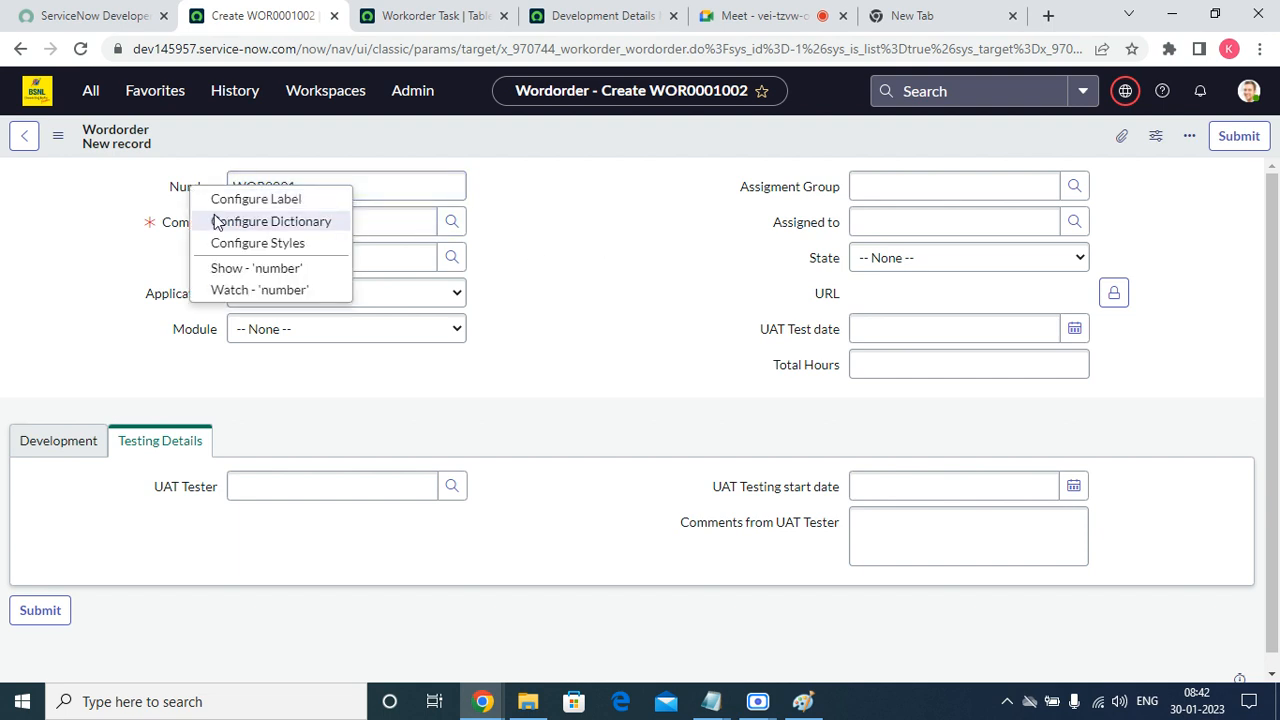
pyautogui.click(223, 222)
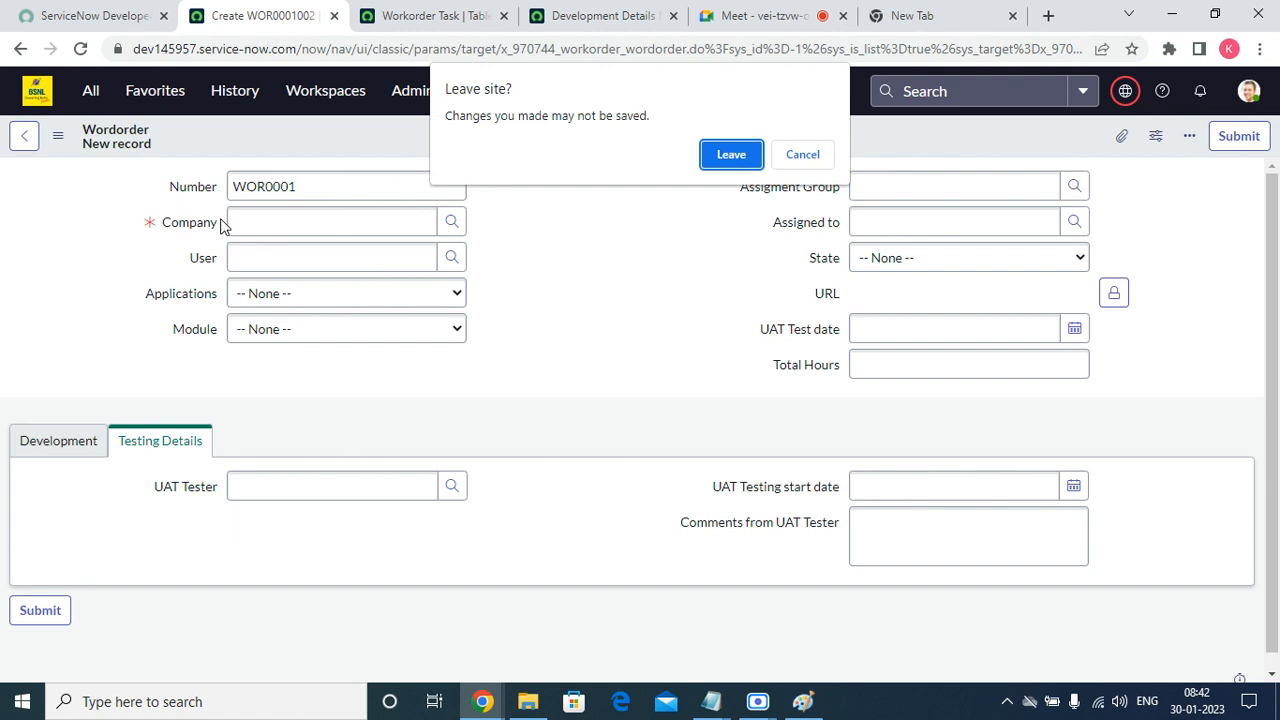
pyautogui.click(727, 152)
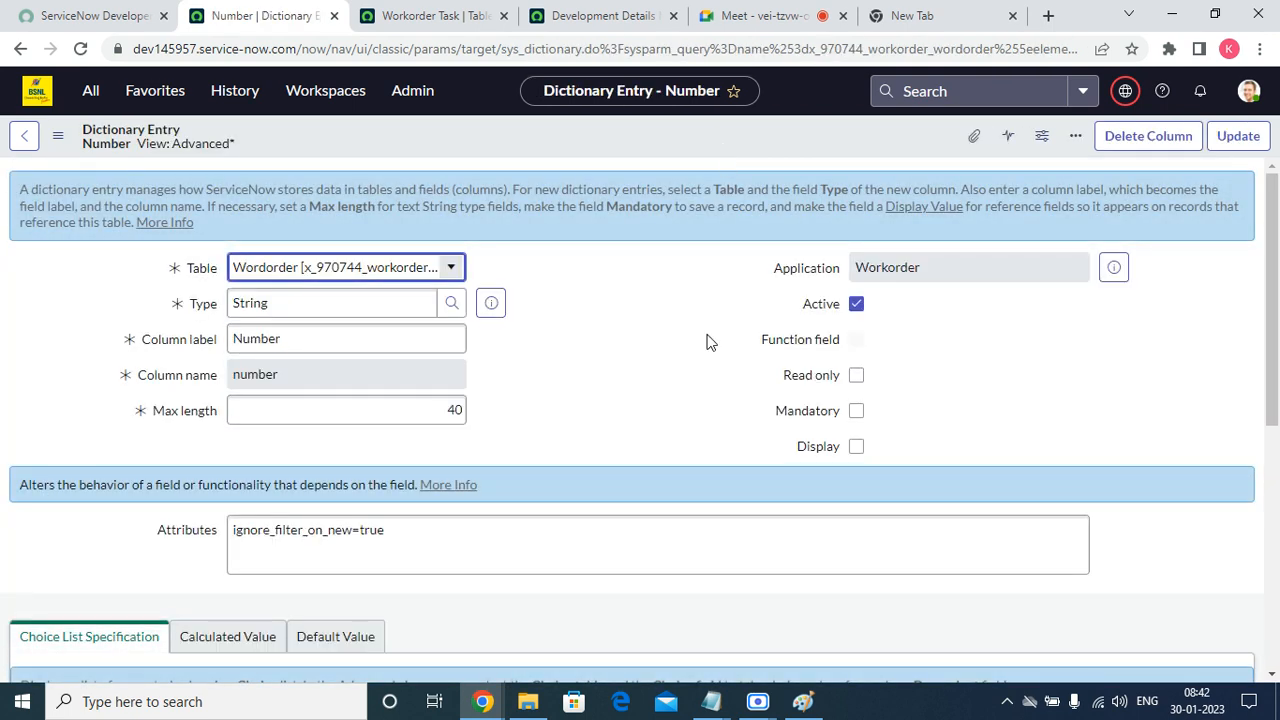
pyautogui.click(859, 375)
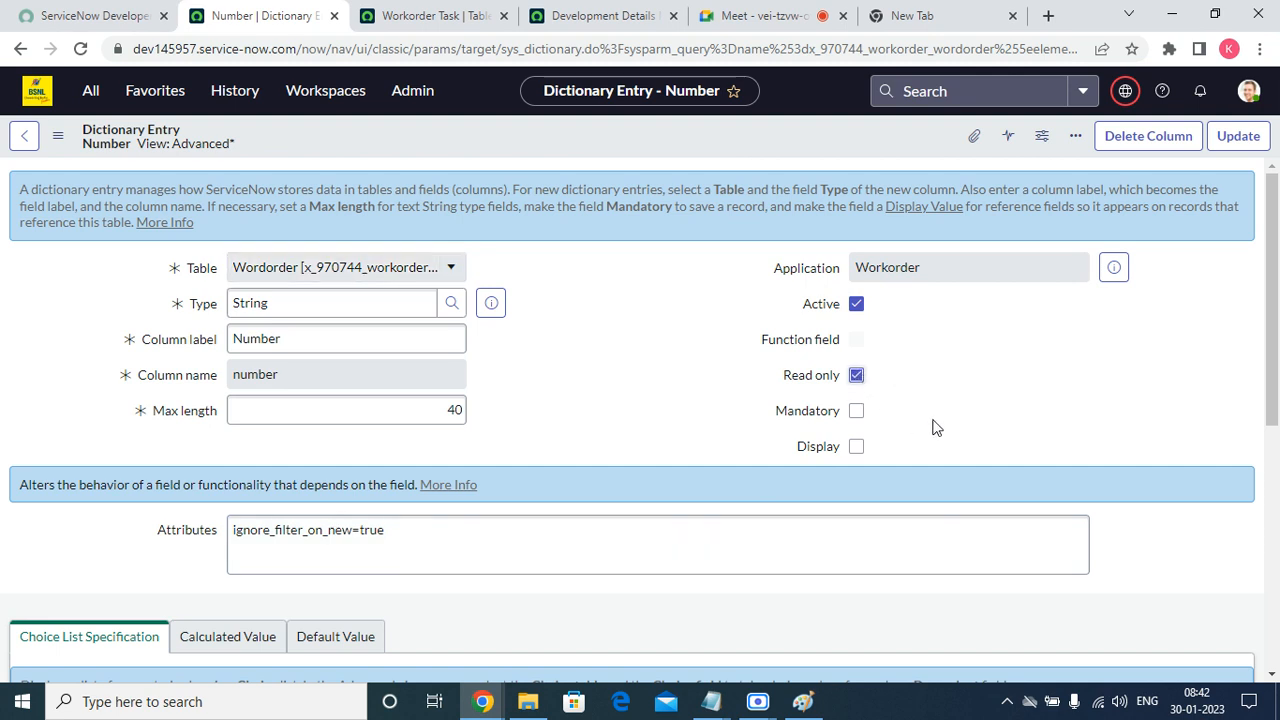
pyautogui.scroll(-2, 809, 343)
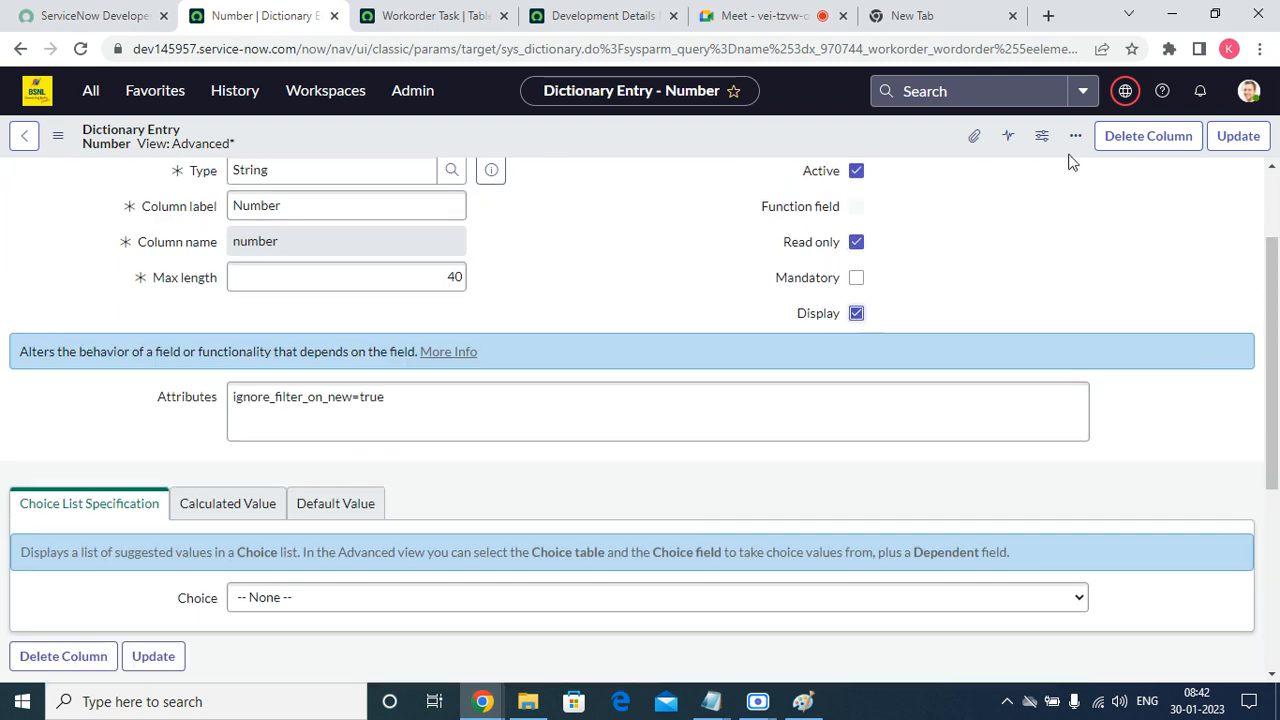
pyautogui.click(1236, 136)
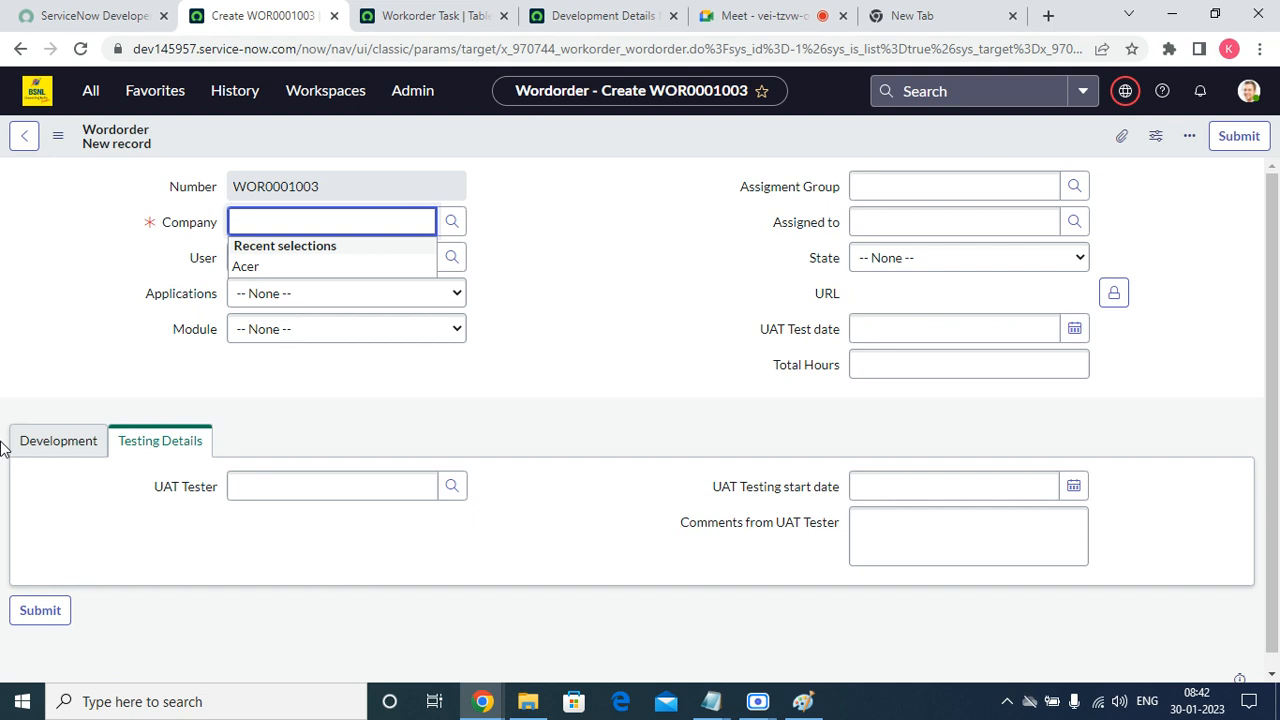
# Set the new Wordorder's Company to Acer and save the record
pyautogui.click(566, 291)
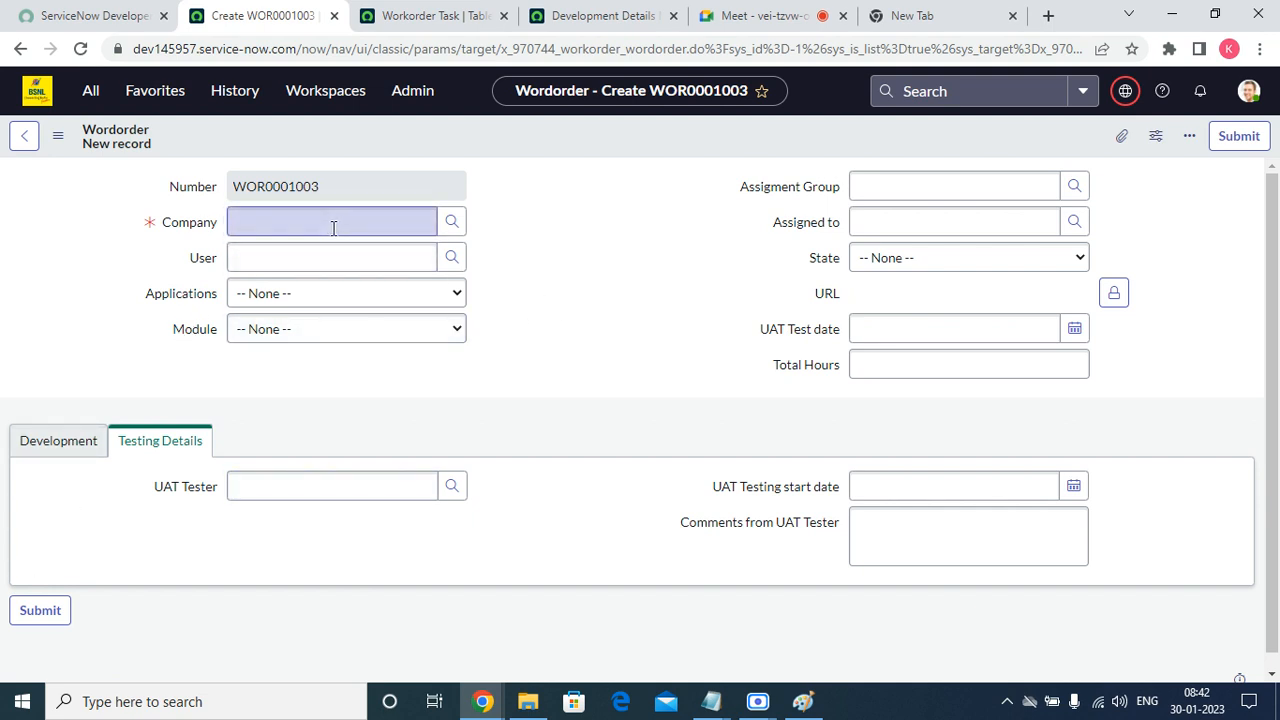
pyautogui.scroll(-1, 372, 375)
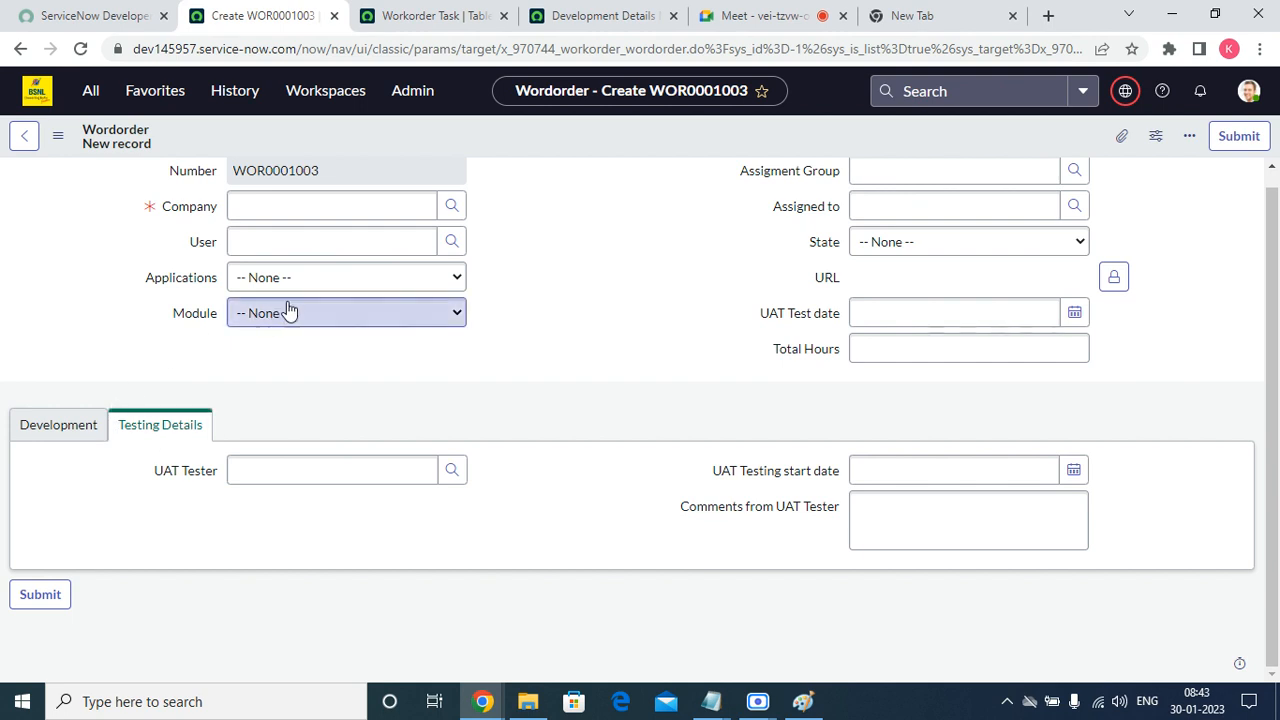
pyautogui.click(451, 205)
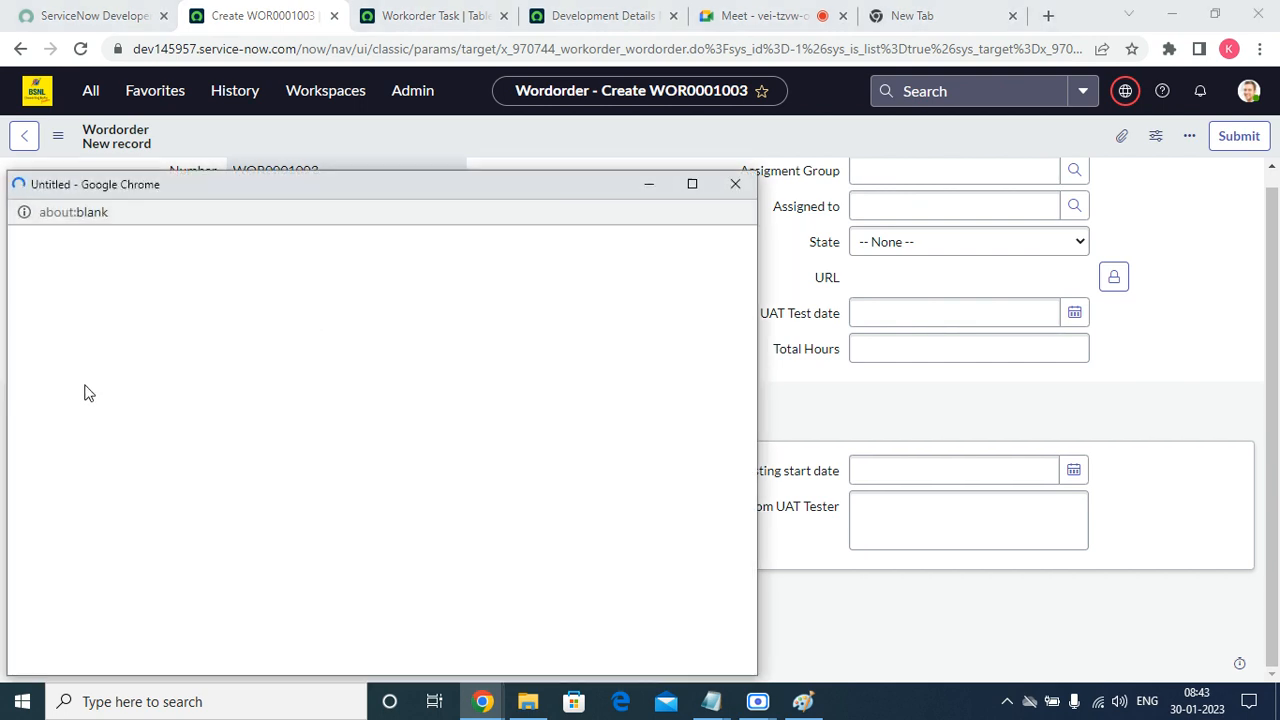
pyautogui.click(88, 393)
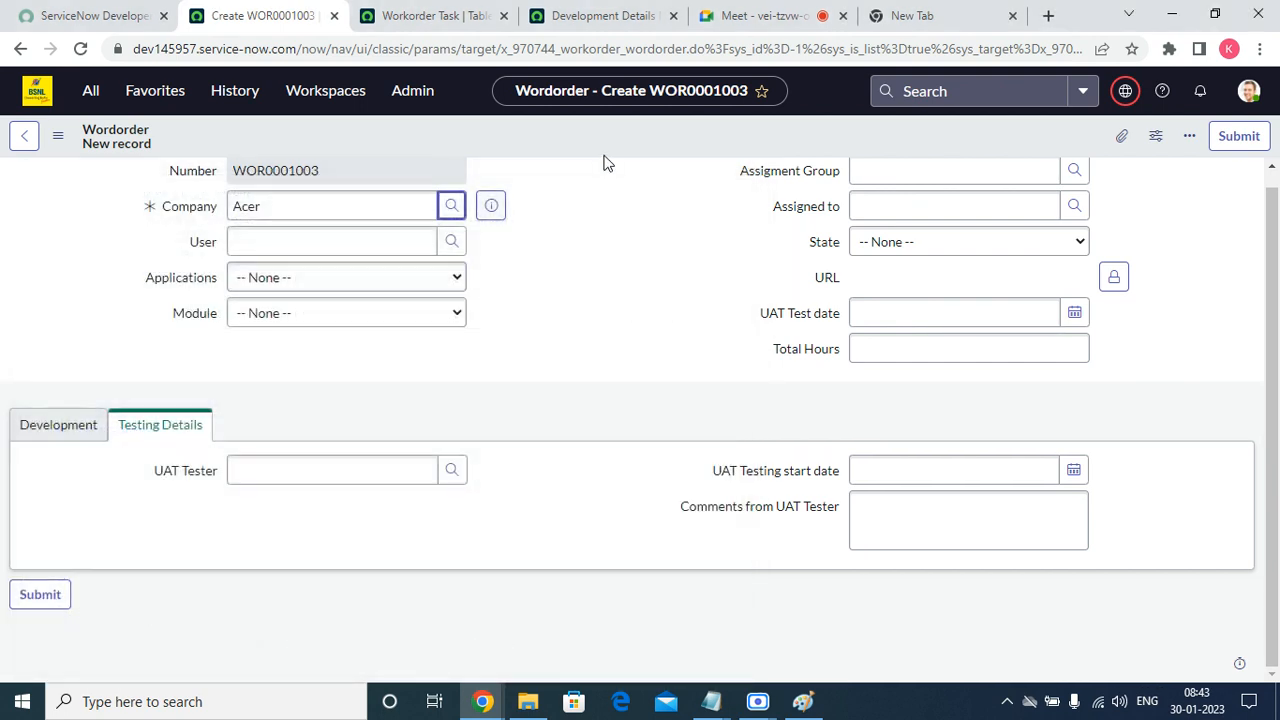
pyautogui.rightClick(499, 132)
pyautogui.click(528, 147)
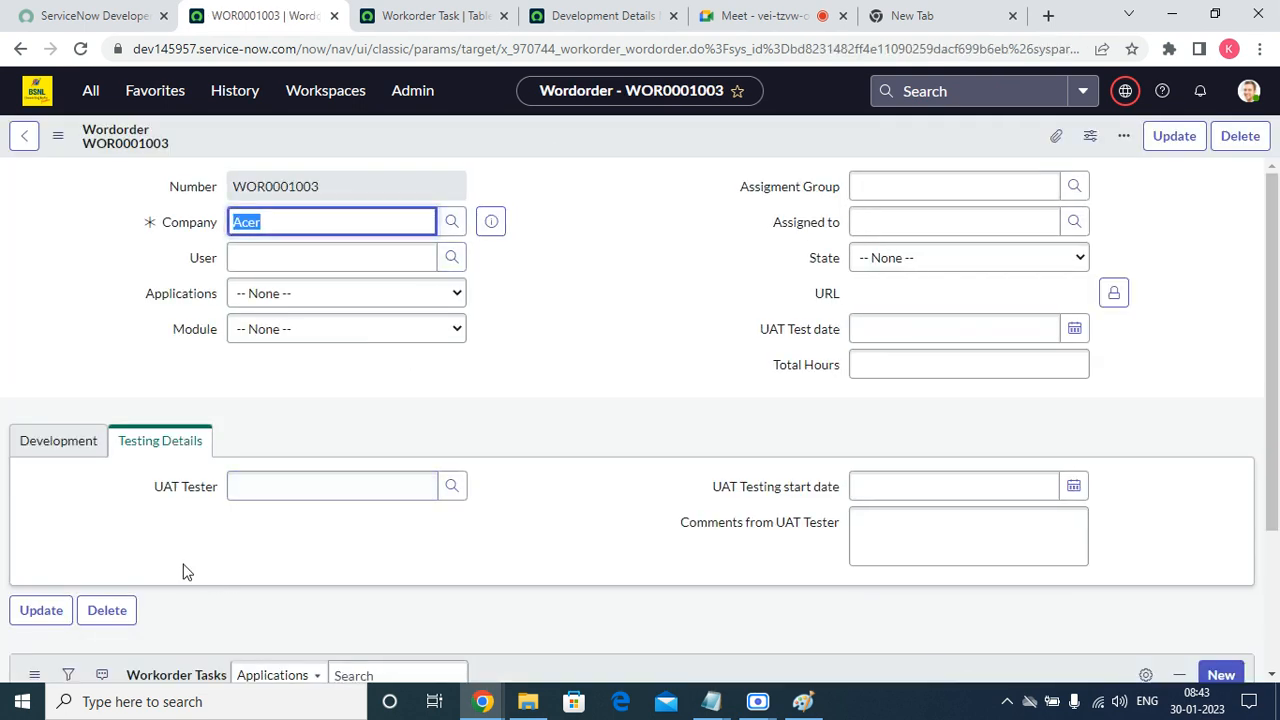
# Start a new task from the Workorder Tasks related list and check its Work Order reference
pyautogui.scroll(-3, 460, 423)
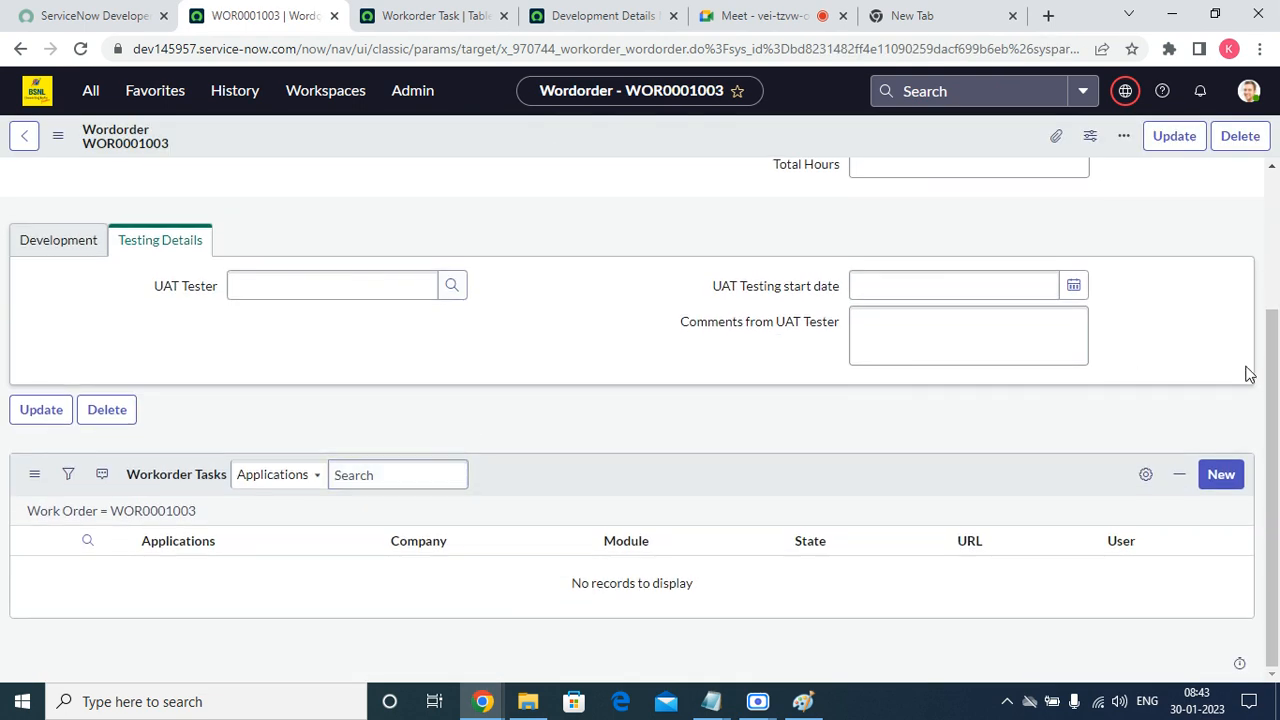
pyautogui.click(1219, 478)
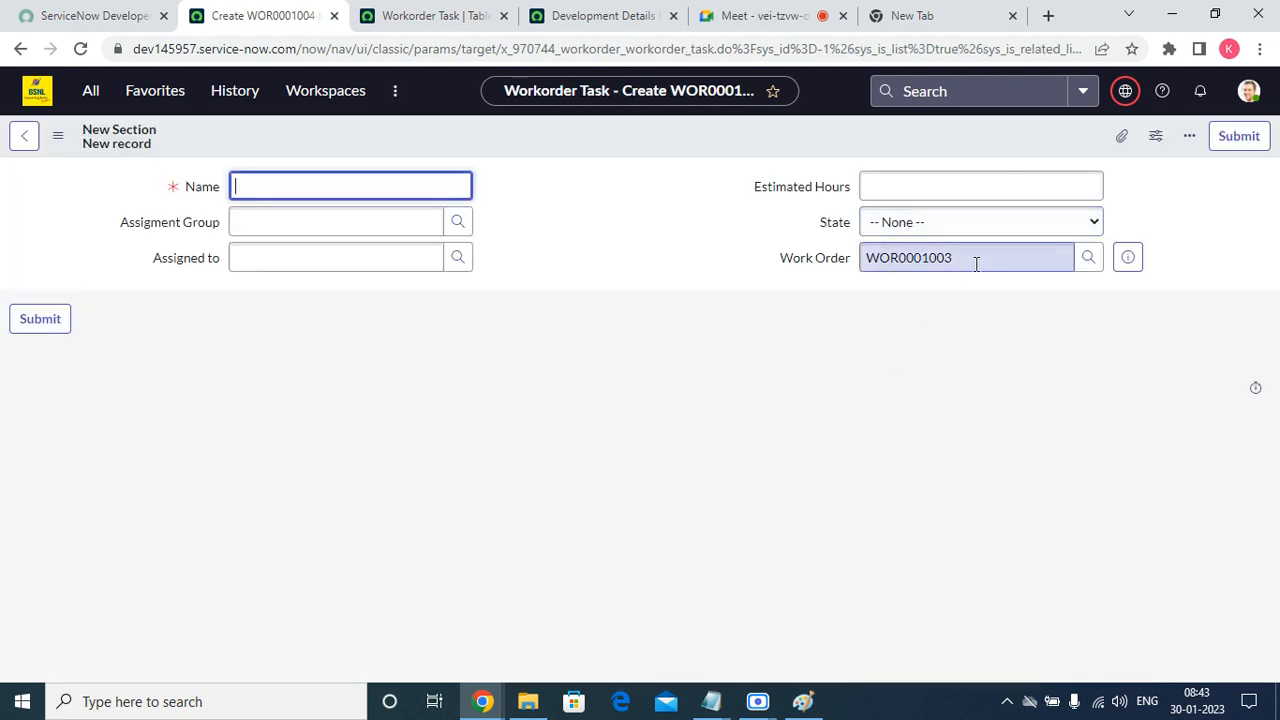
pyautogui.moveTo(974, 263); pyautogui.dragTo(856, 265)
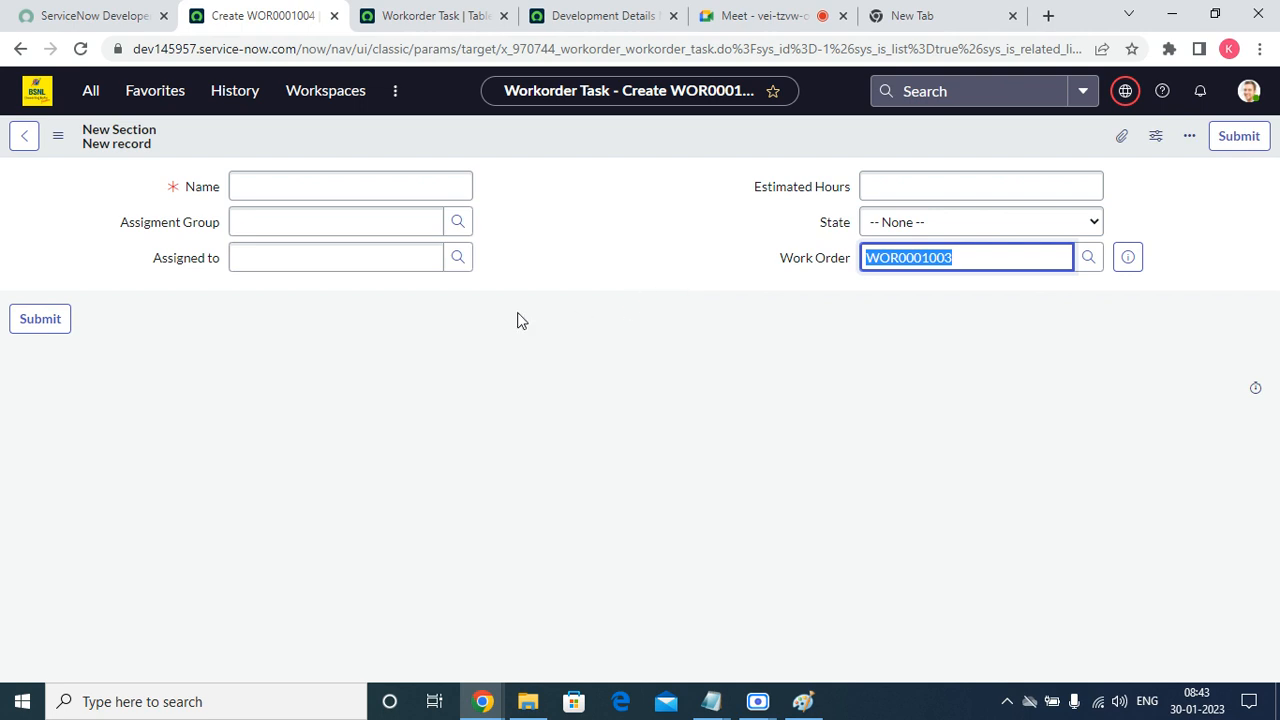
pyautogui.click(312, 169)
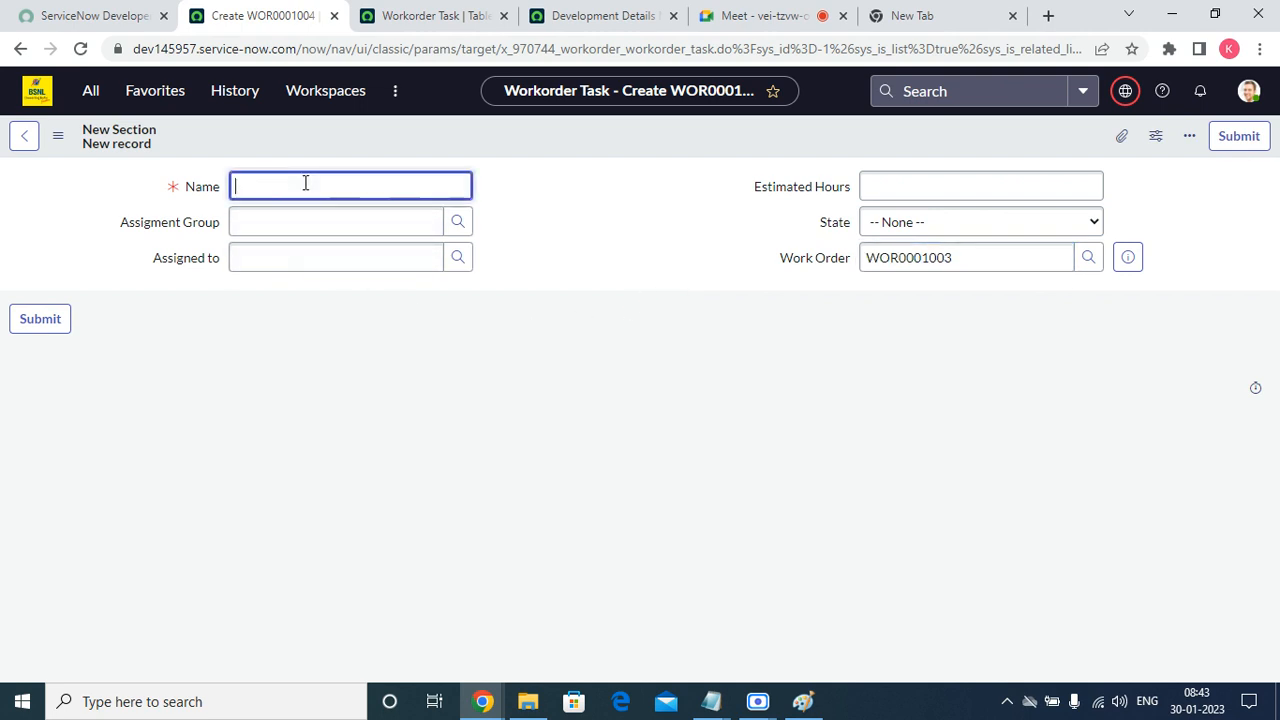
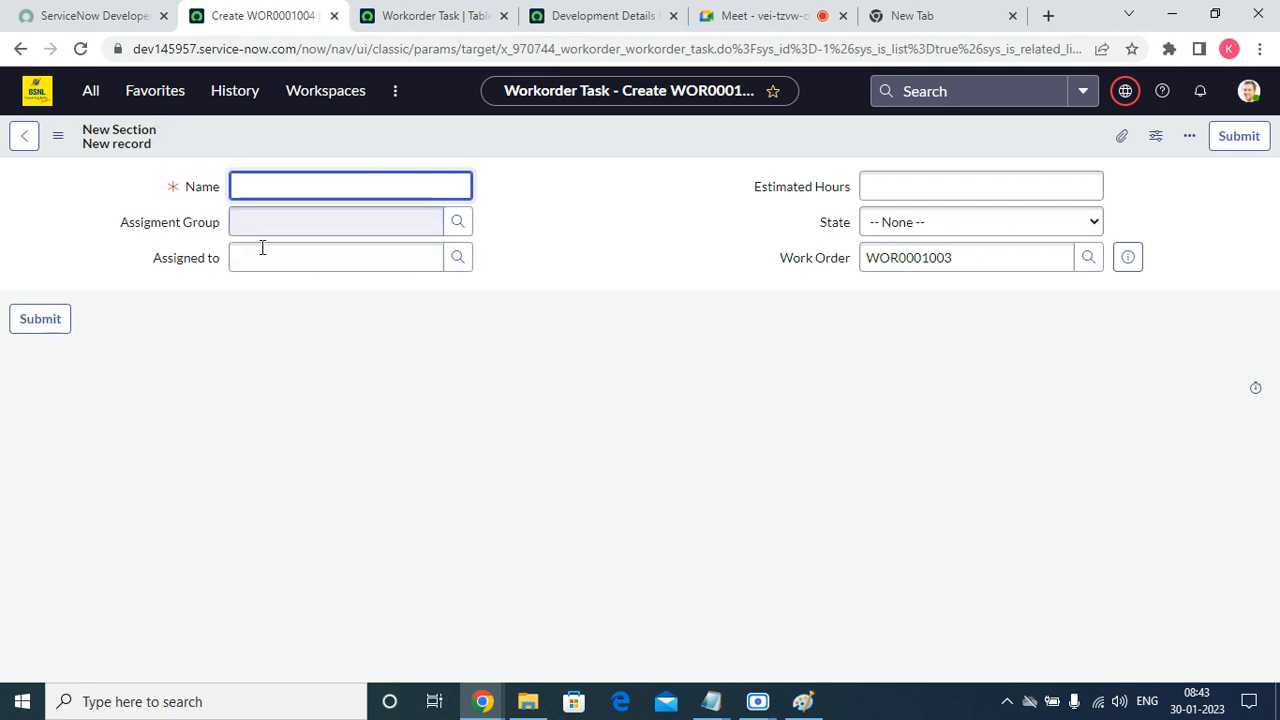
# Enable auto-numbering for the Workorder Task table with prefix WOTASK, number 1000 and 7 digits, and update the table
pyautogui.rightClick(470, 138)
pyautogui.moveTo(517, 175)
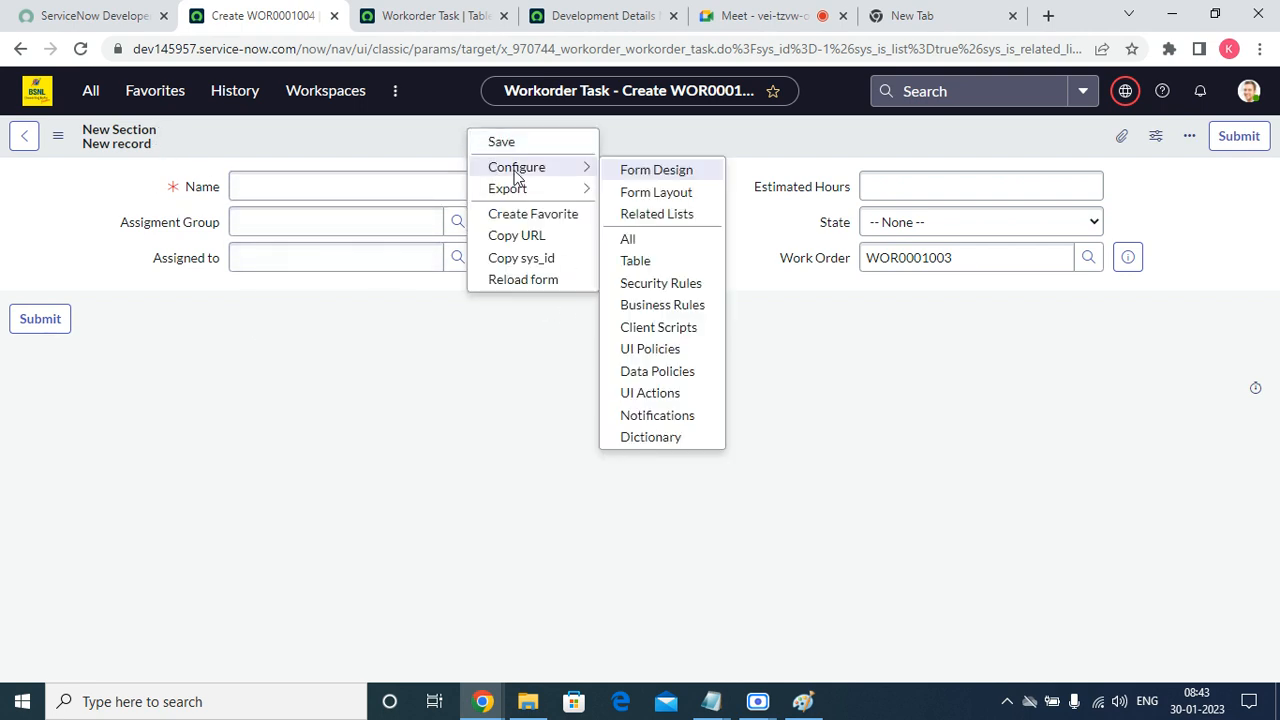
pyautogui.click(661, 261)
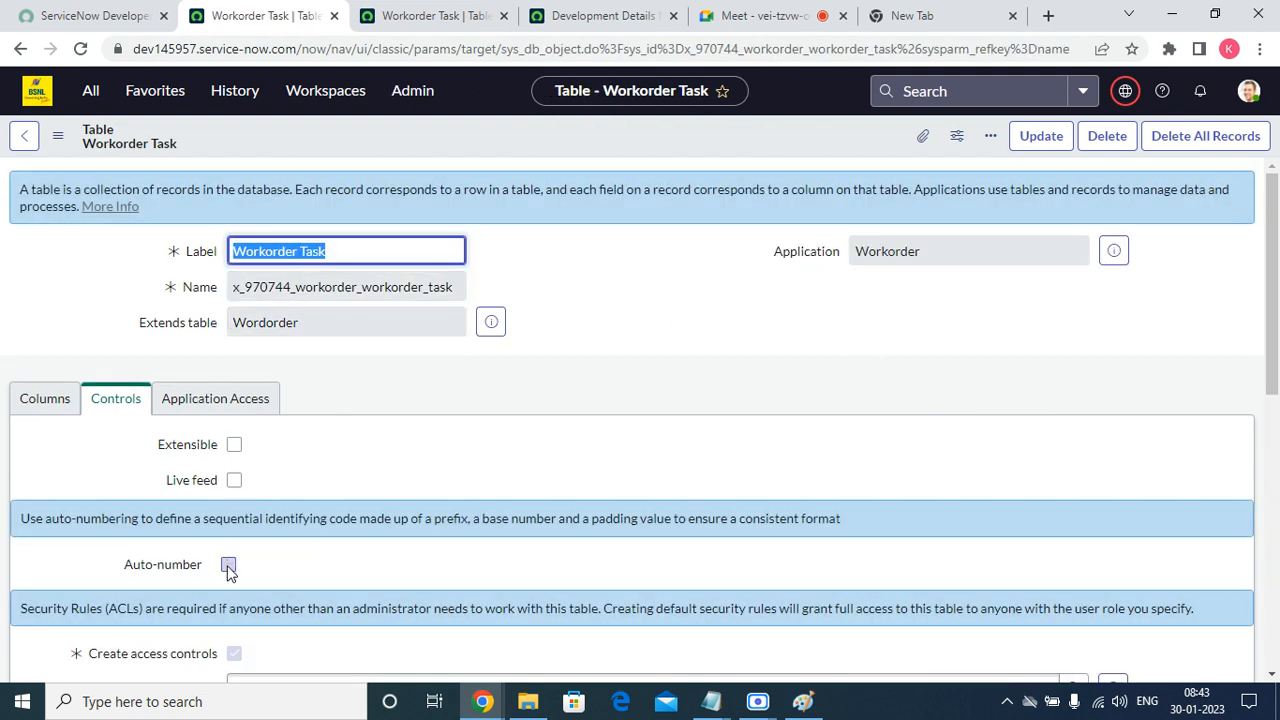
pyautogui.click(229, 566)
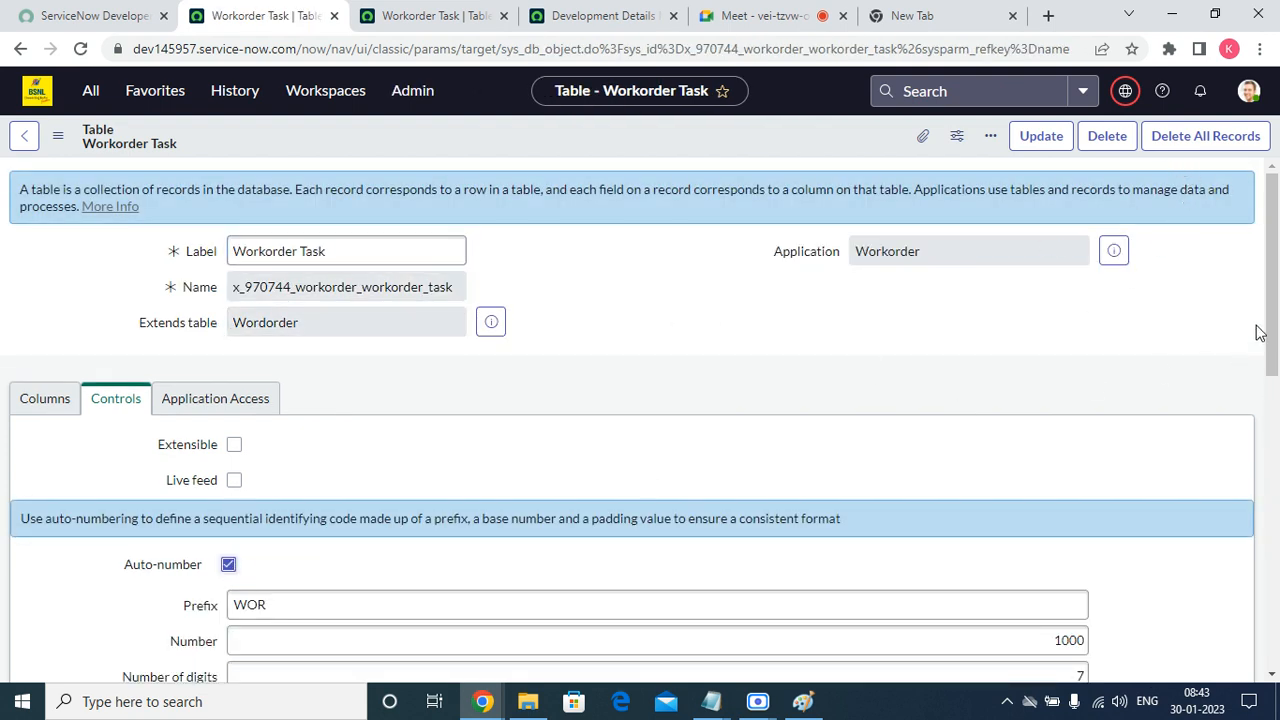
pyautogui.scroll(-3, 1265, 328)
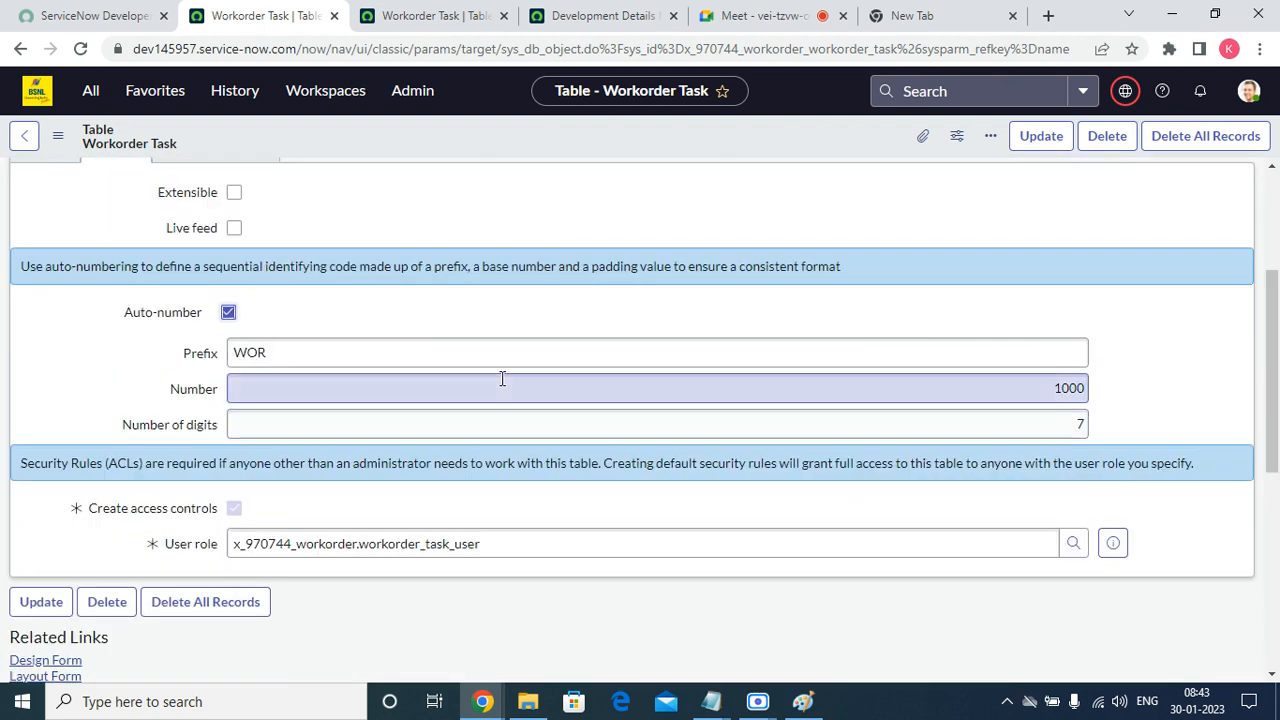
pyautogui.click(418, 347)
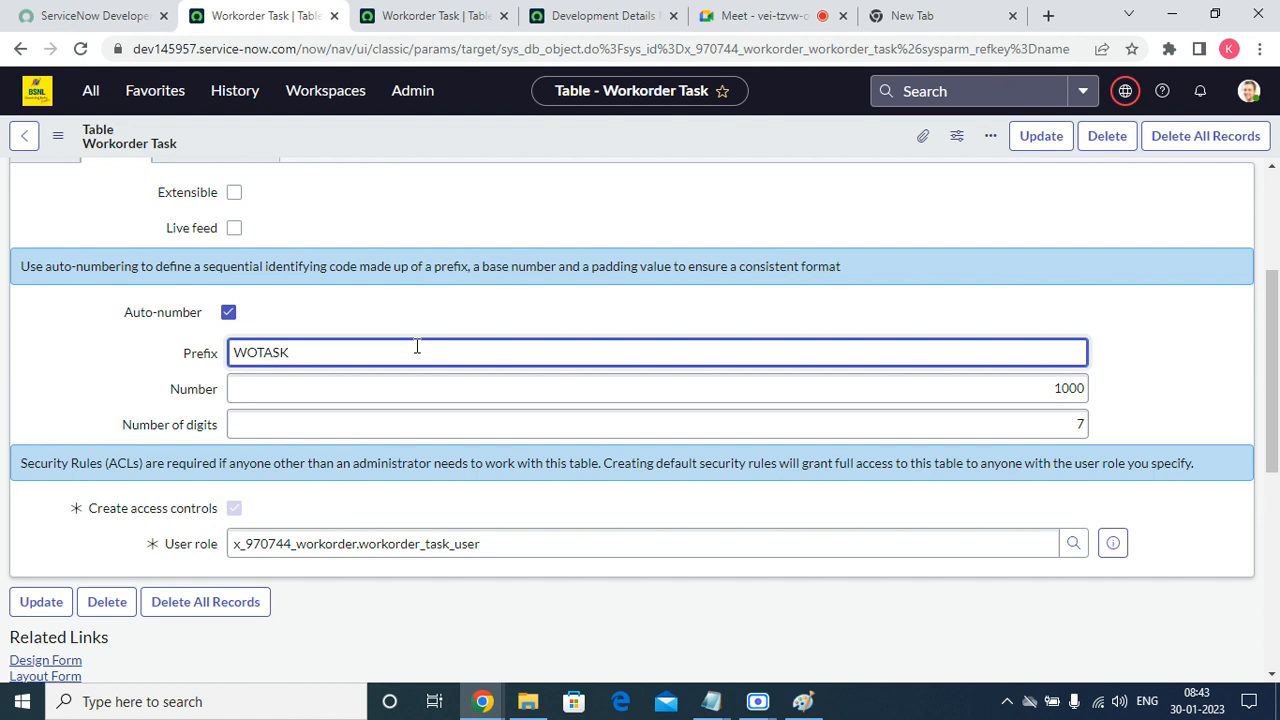
pyautogui.click(1043, 135)
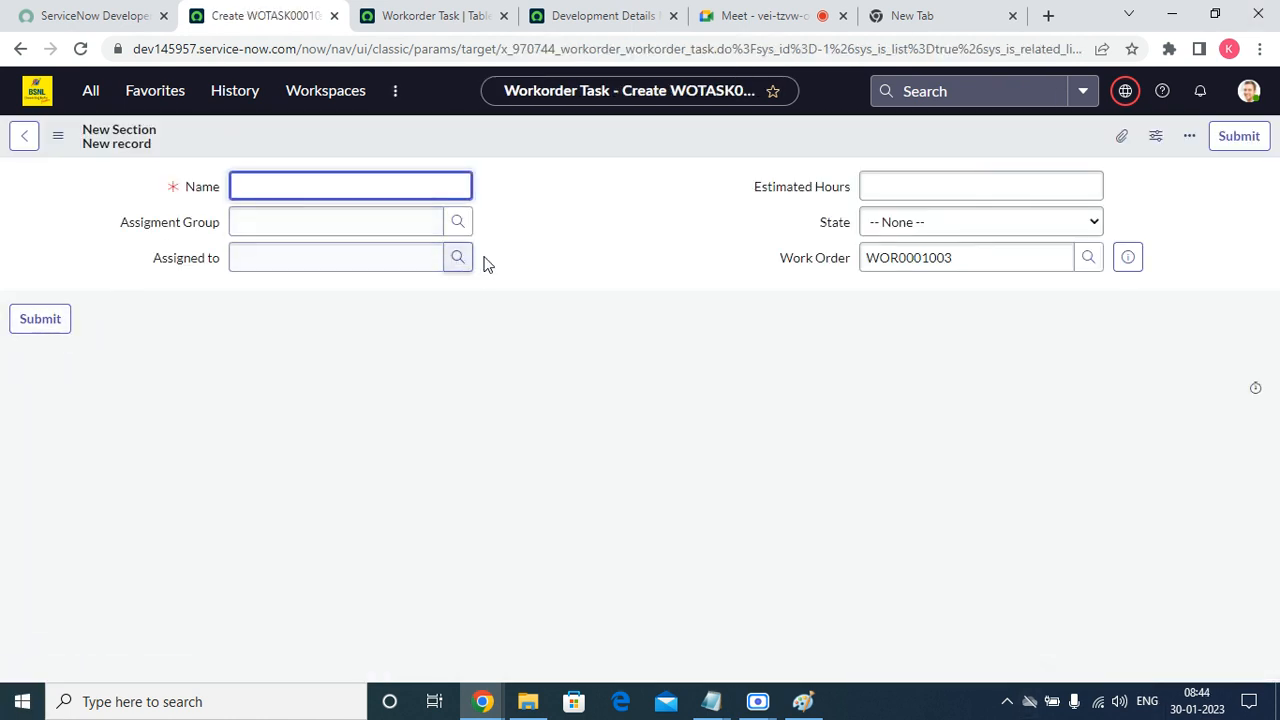
pyautogui.rightClick(497, 148)
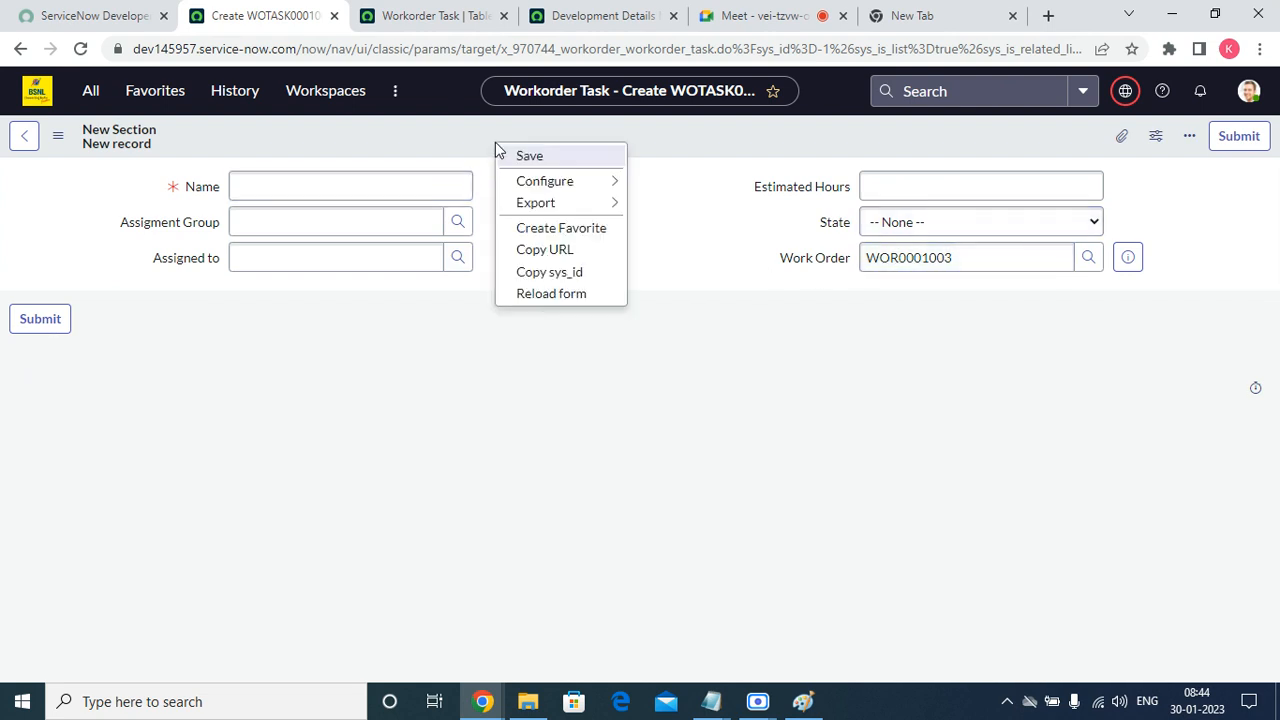
pyautogui.moveTo(563, 183)
pyautogui.click(678, 209)
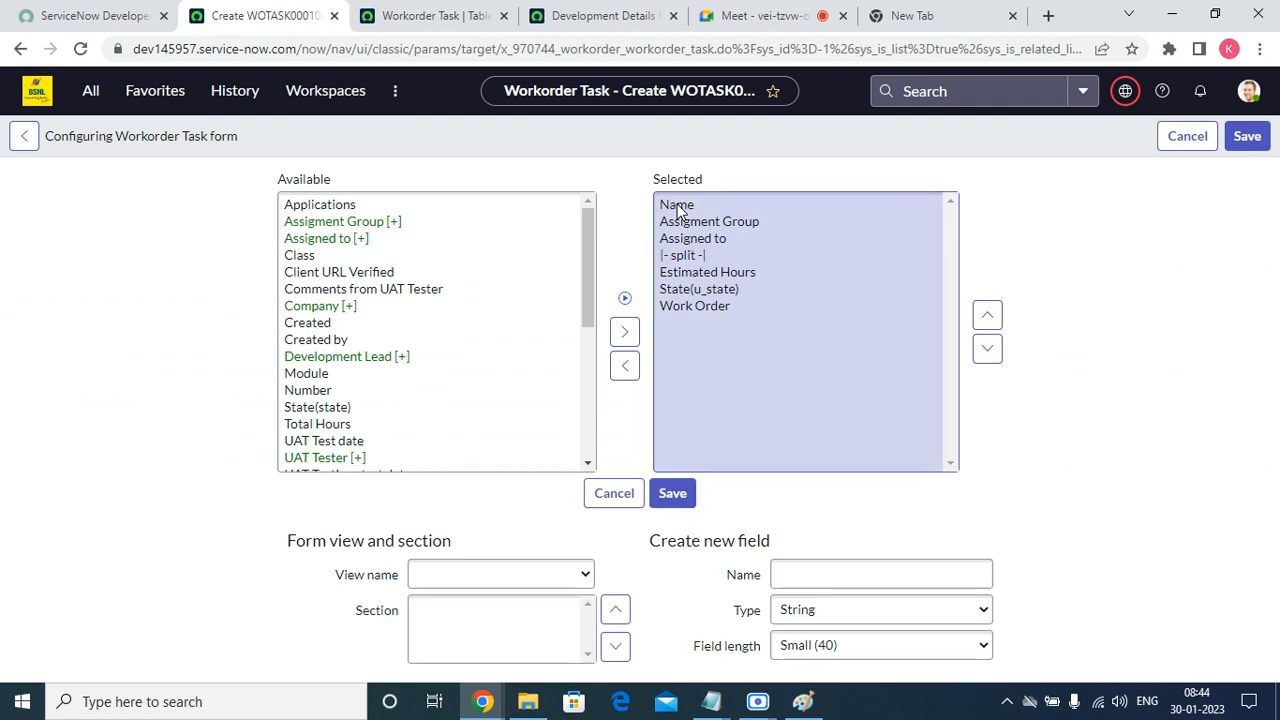
pyautogui.scroll(-6, 407, 410)
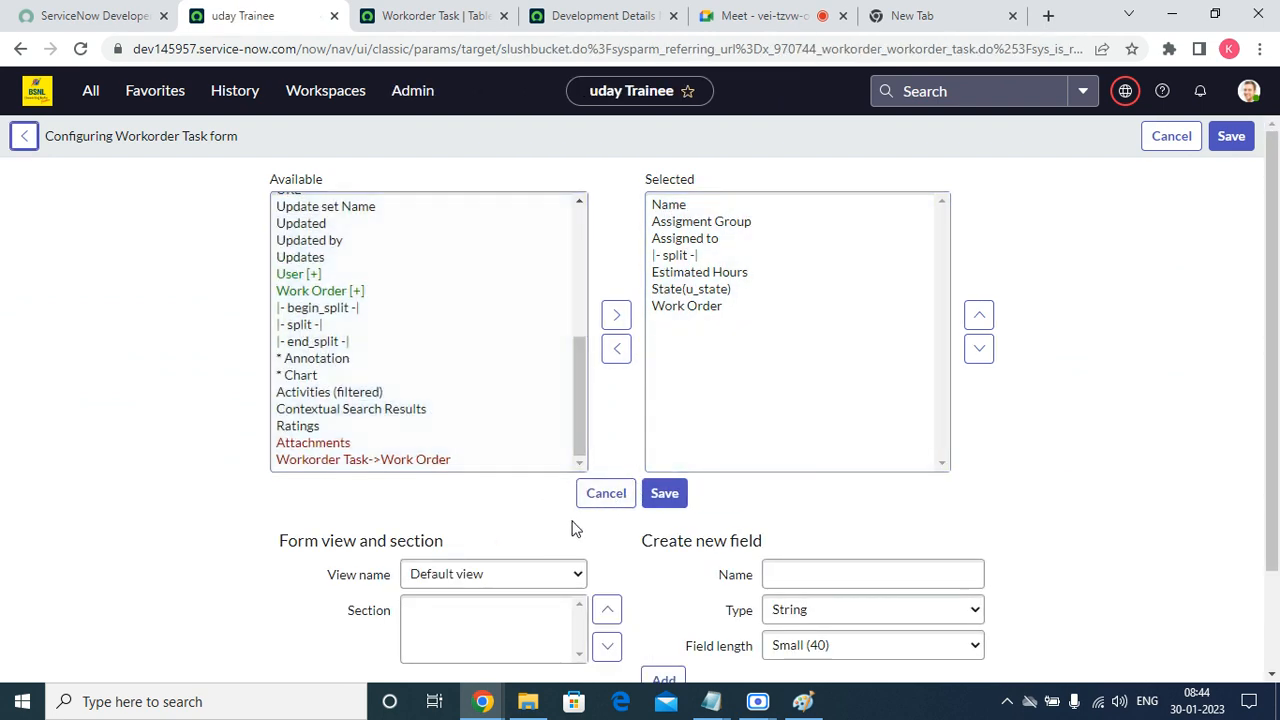
pyautogui.click(664, 494)
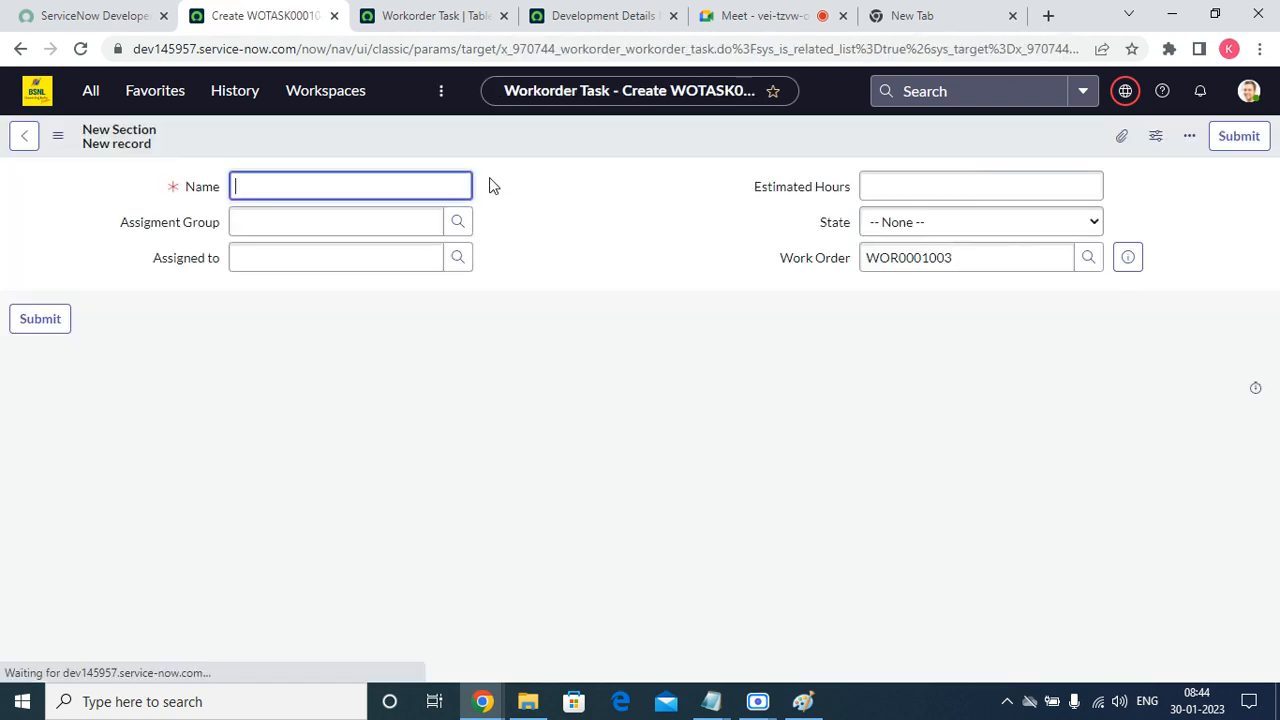
# Check the auto-numbering settings in the Workorder Task table configuration and update the table
pyautogui.rightClick(452, 140)
pyautogui.moveTo(484, 194)
pyautogui.moveTo(529, 171)
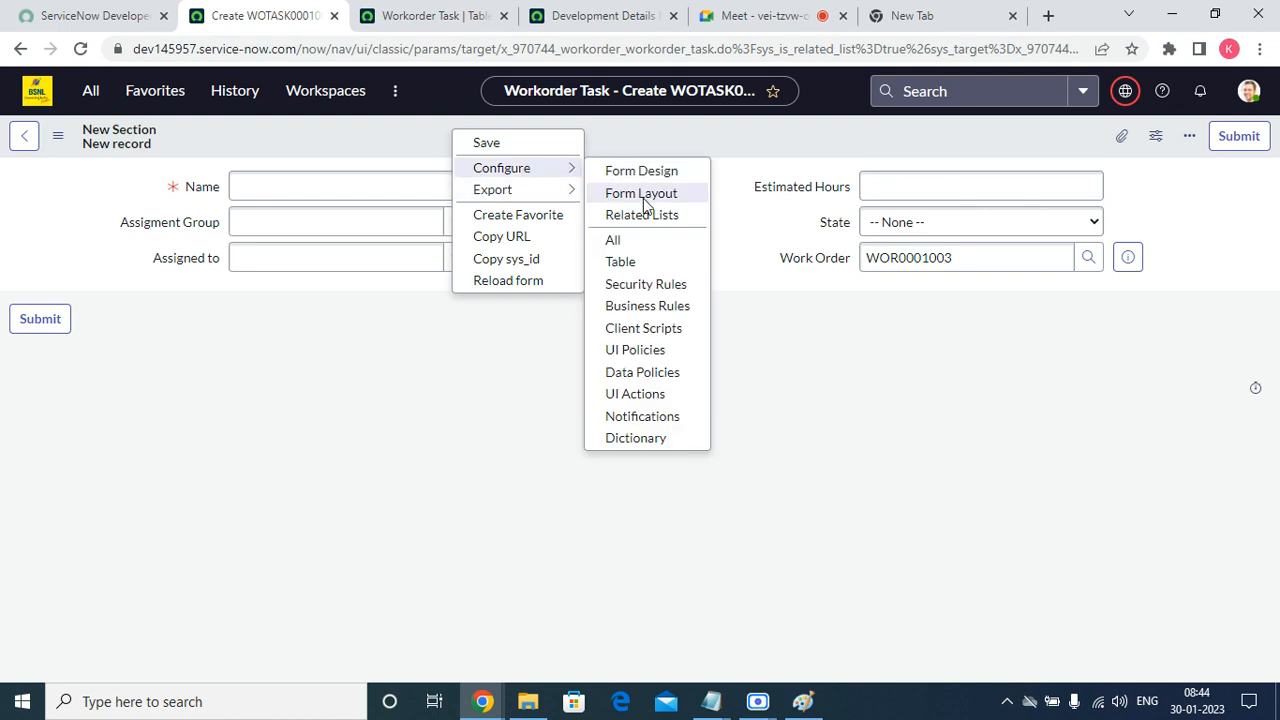
pyautogui.click(647, 269)
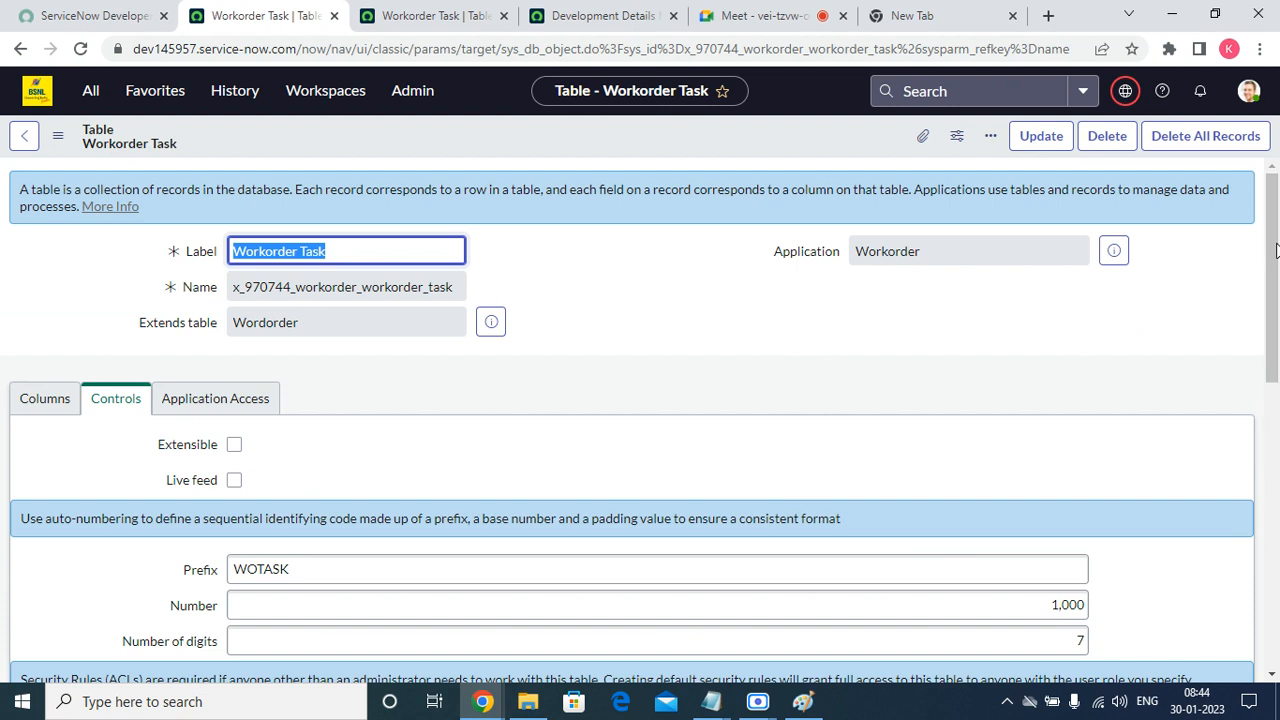
pyautogui.moveTo(1275, 250); pyautogui.dragTo(1277, 283)
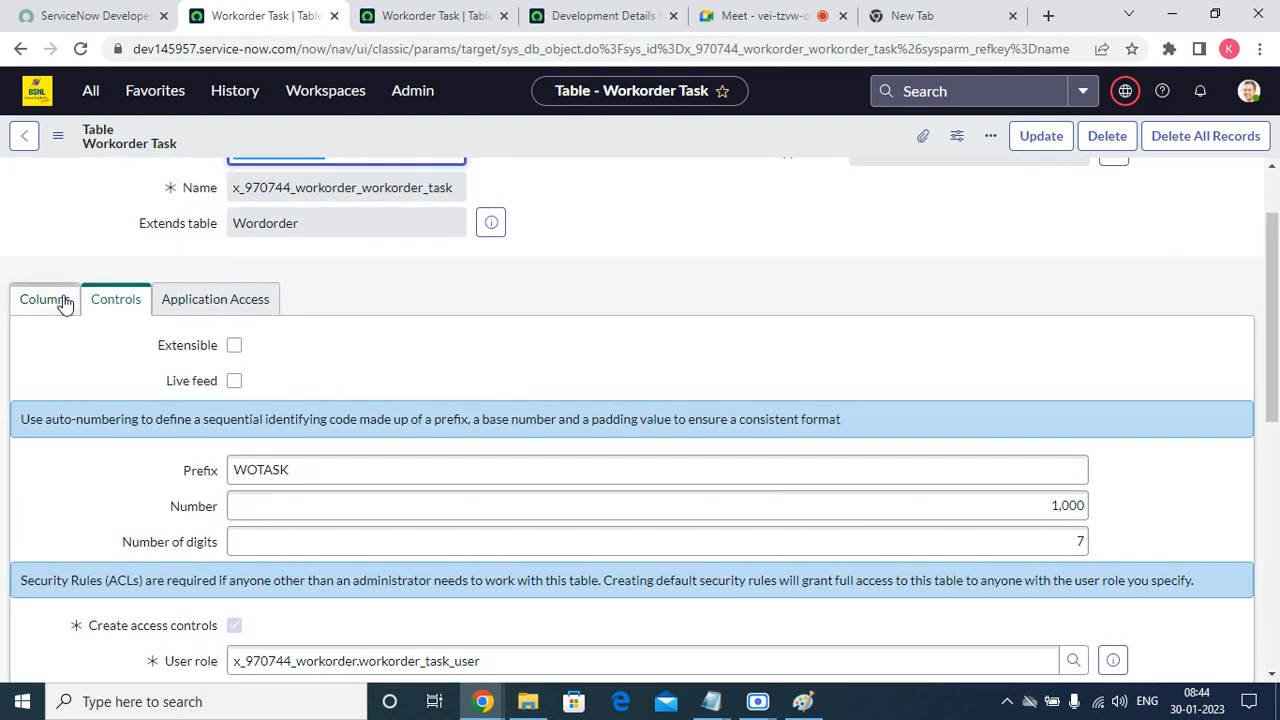
pyautogui.click(62, 301)
pyautogui.click(114, 306)
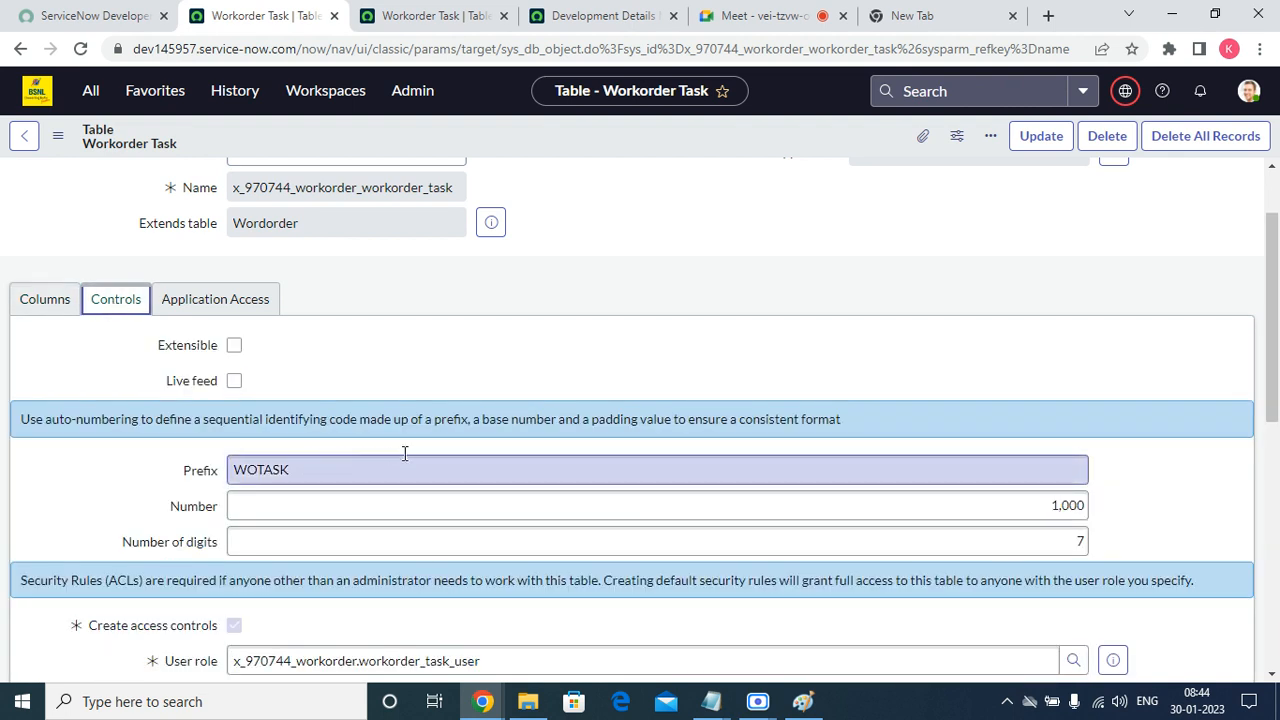
pyautogui.scroll(-10, 405, 454)
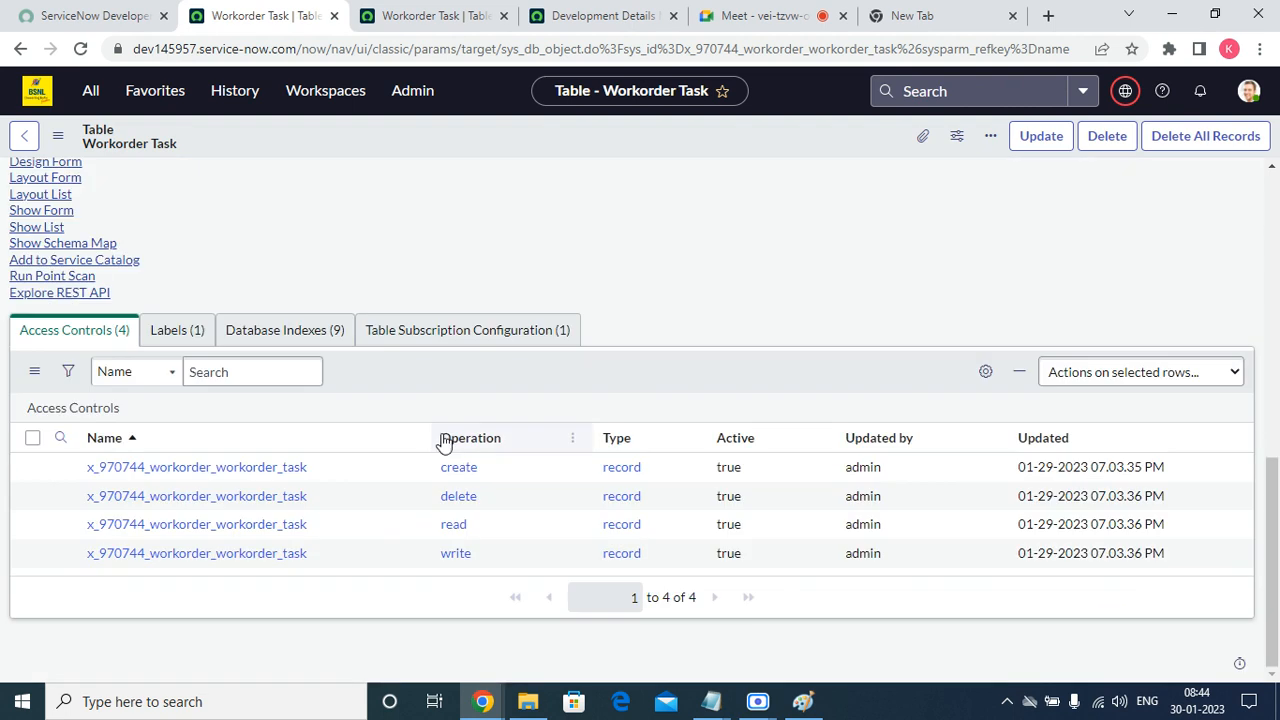
pyautogui.click(1043, 141)
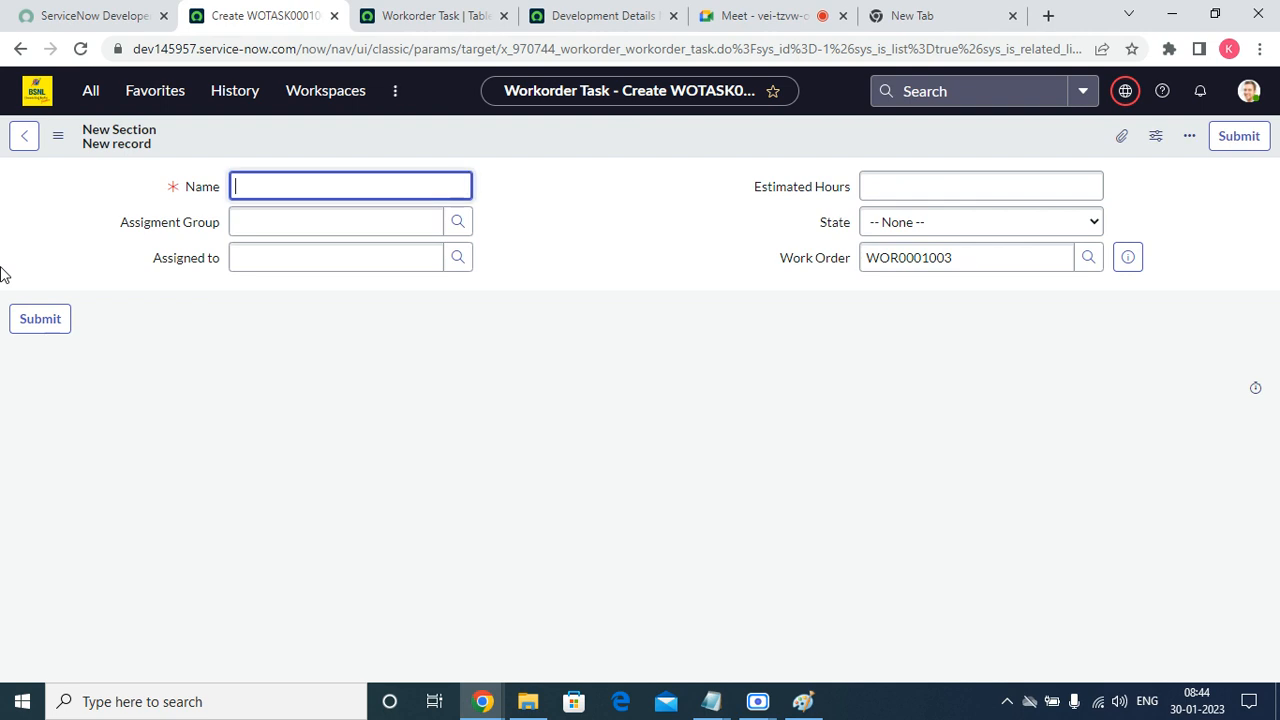
# Add the Number field to the Workorder Task form layout
pyautogui.rightClick(440, 147)
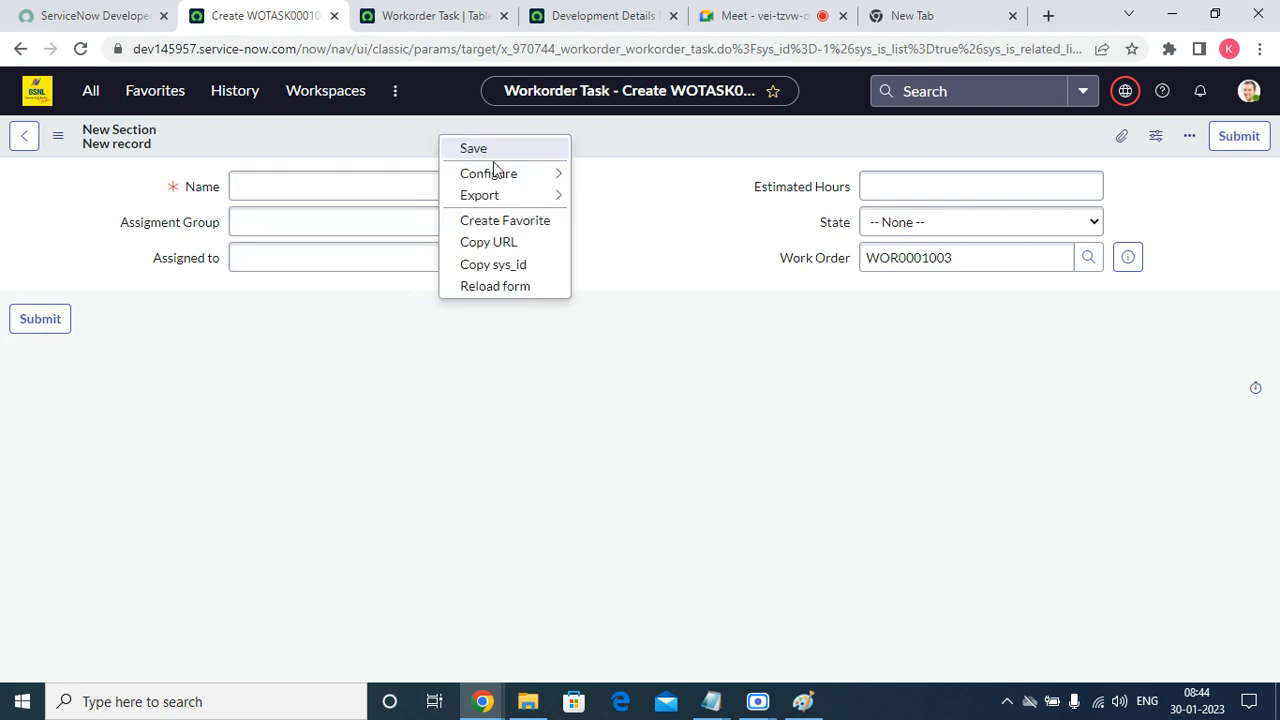
pyautogui.moveTo(500, 171)
pyautogui.click(657, 207)
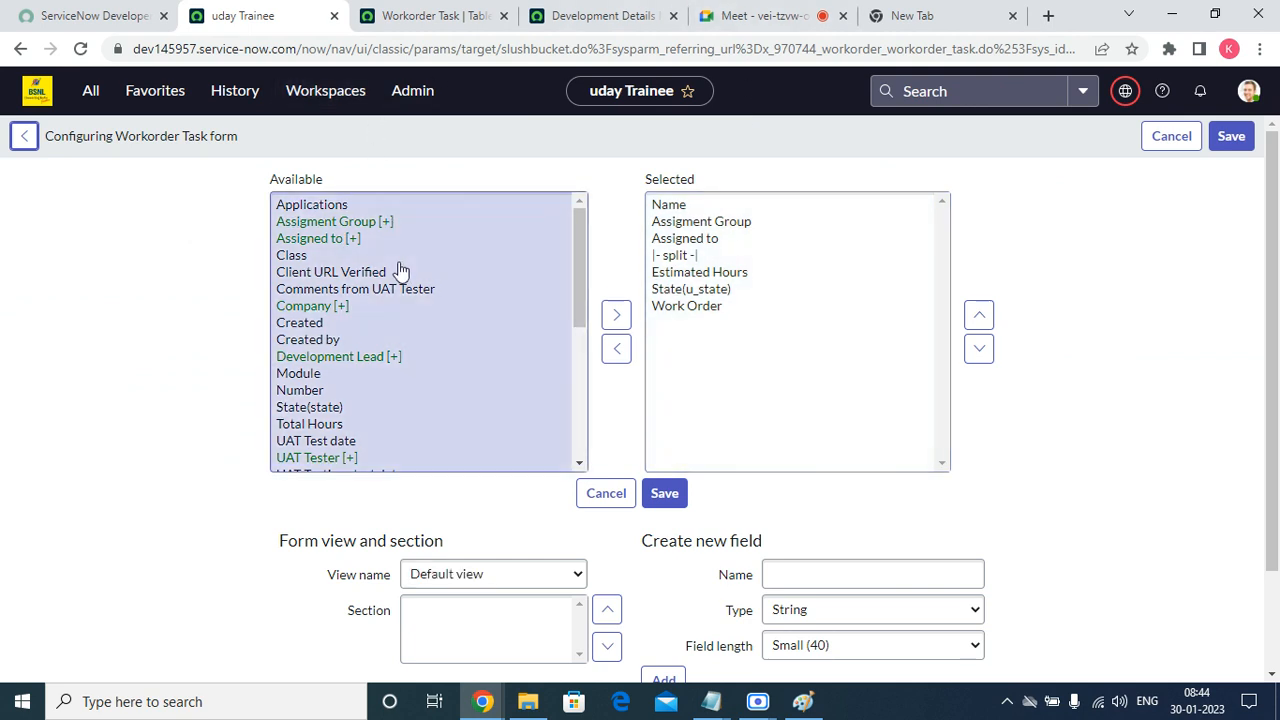
pyautogui.scroll(-10, 400, 280)
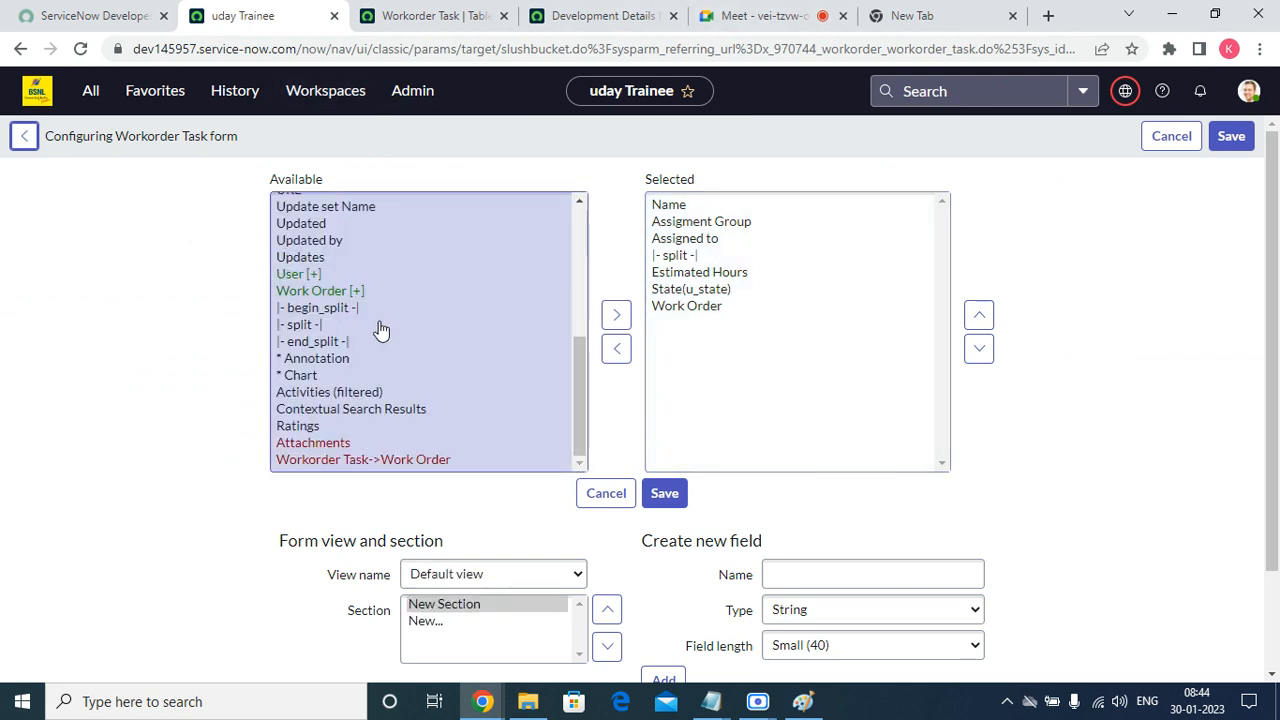
pyautogui.click(368, 243)
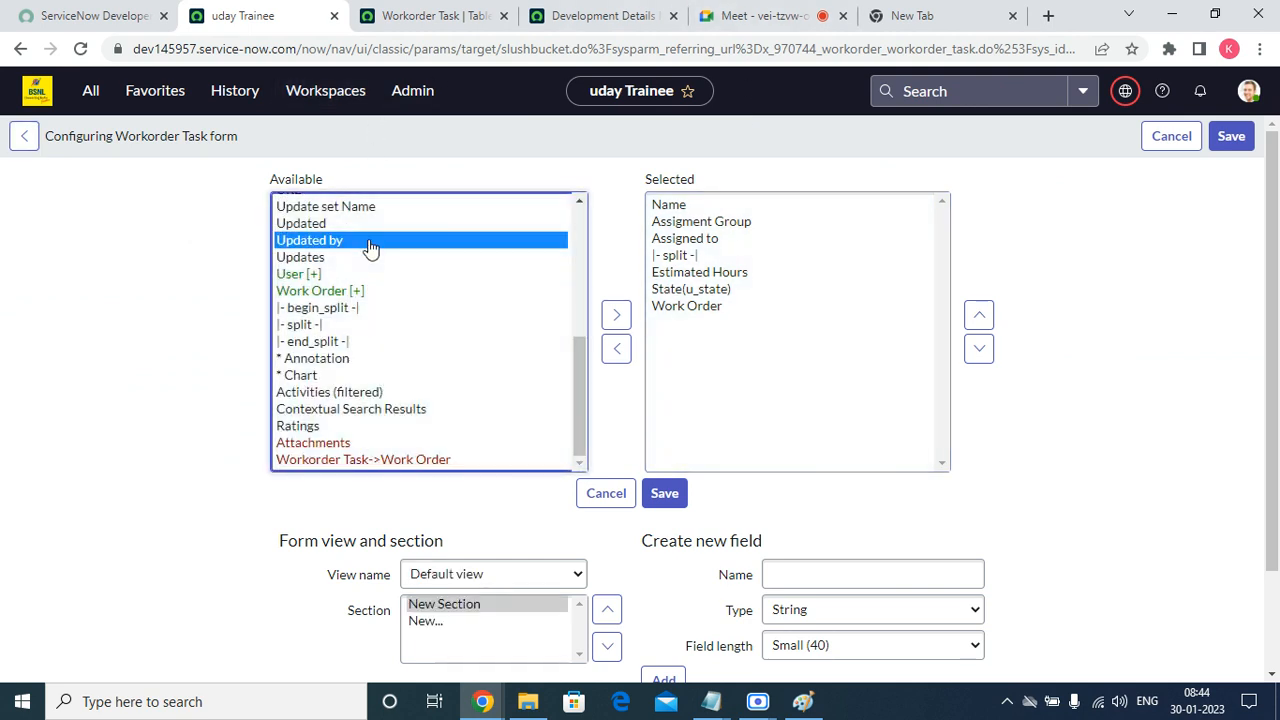
pyautogui.press('n')
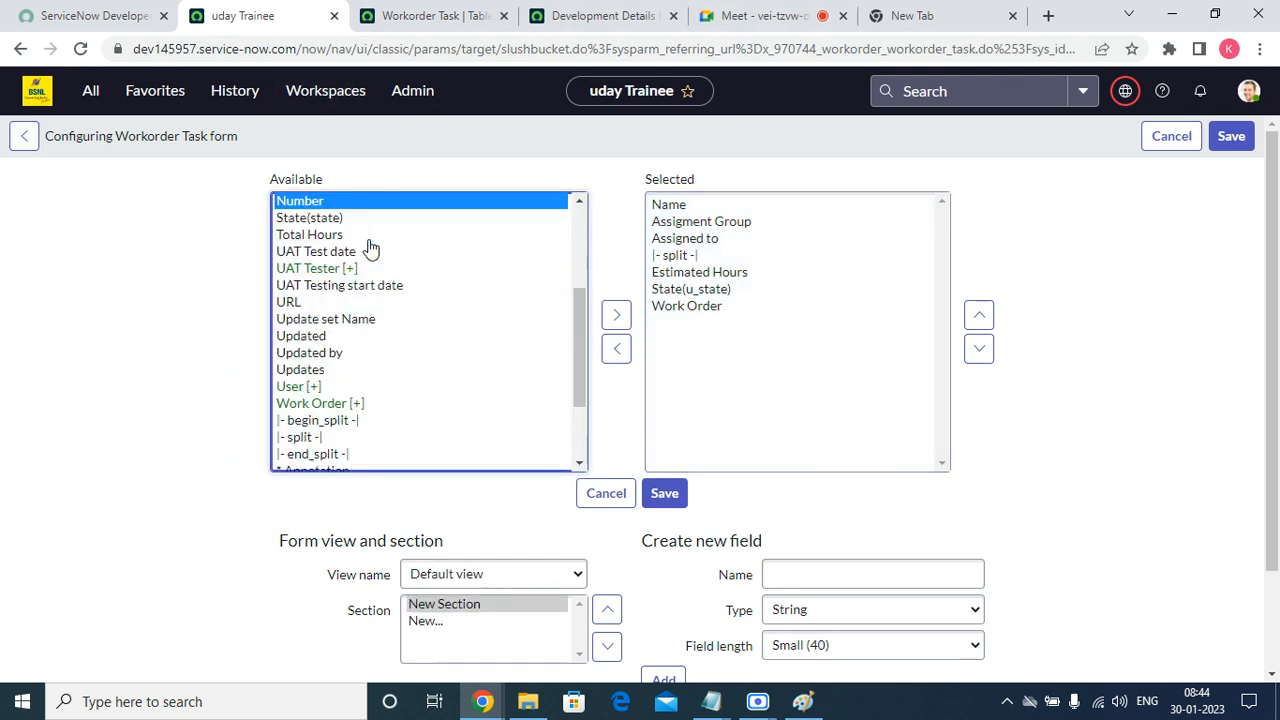
pyautogui.click(612, 314)
# Move Number above Name as the first field of the Workorder Task form and save the layout
pyautogui.click(980, 317)
pyautogui.click(980, 317)
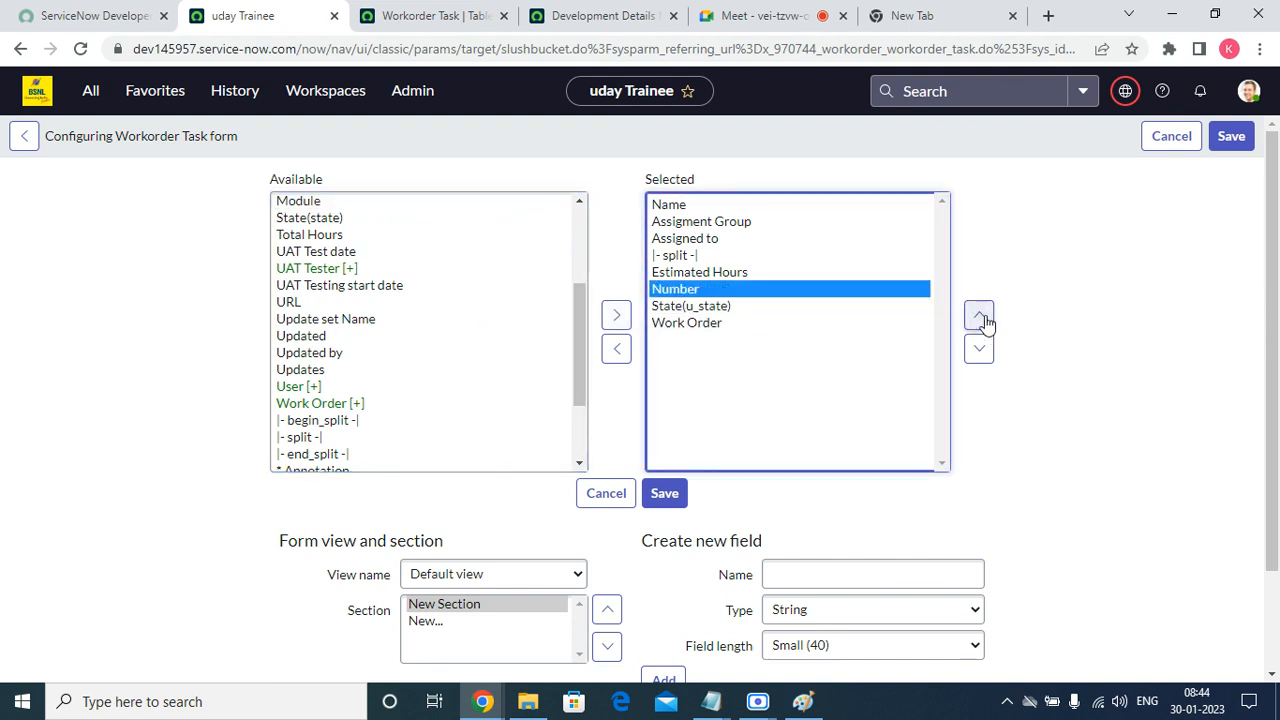
pyautogui.click(980, 317)
pyautogui.click(980, 317)
pyautogui.click(980, 317)
pyautogui.click(980, 317)
pyautogui.click(980, 317)
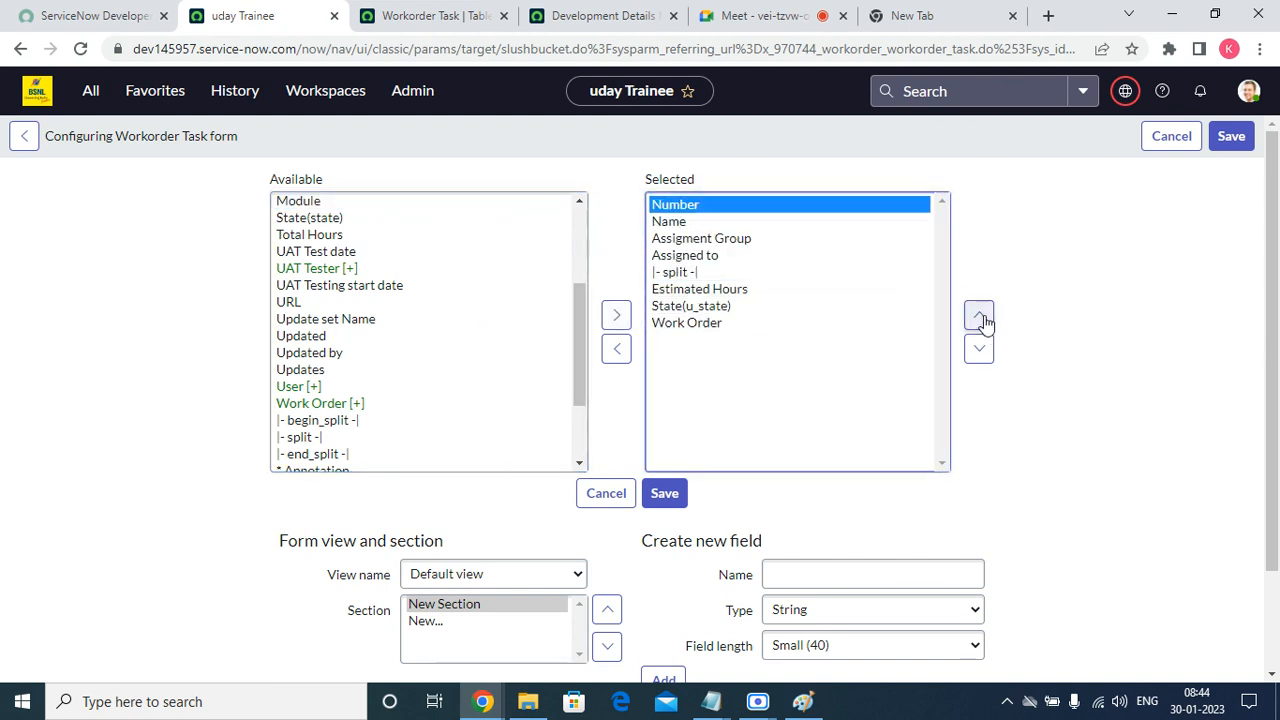
pyautogui.click(663, 494)
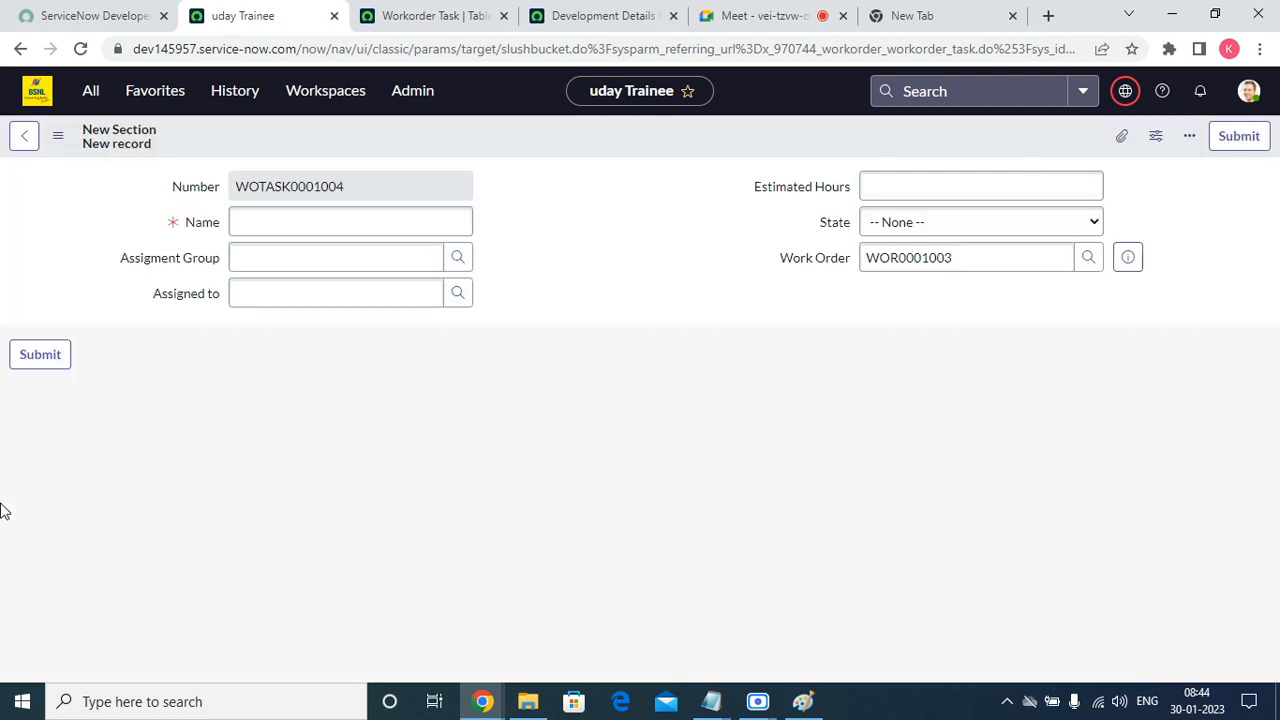
# Check the new task's Number field and open the work order record it references
pyautogui.doubleClick(271, 184)
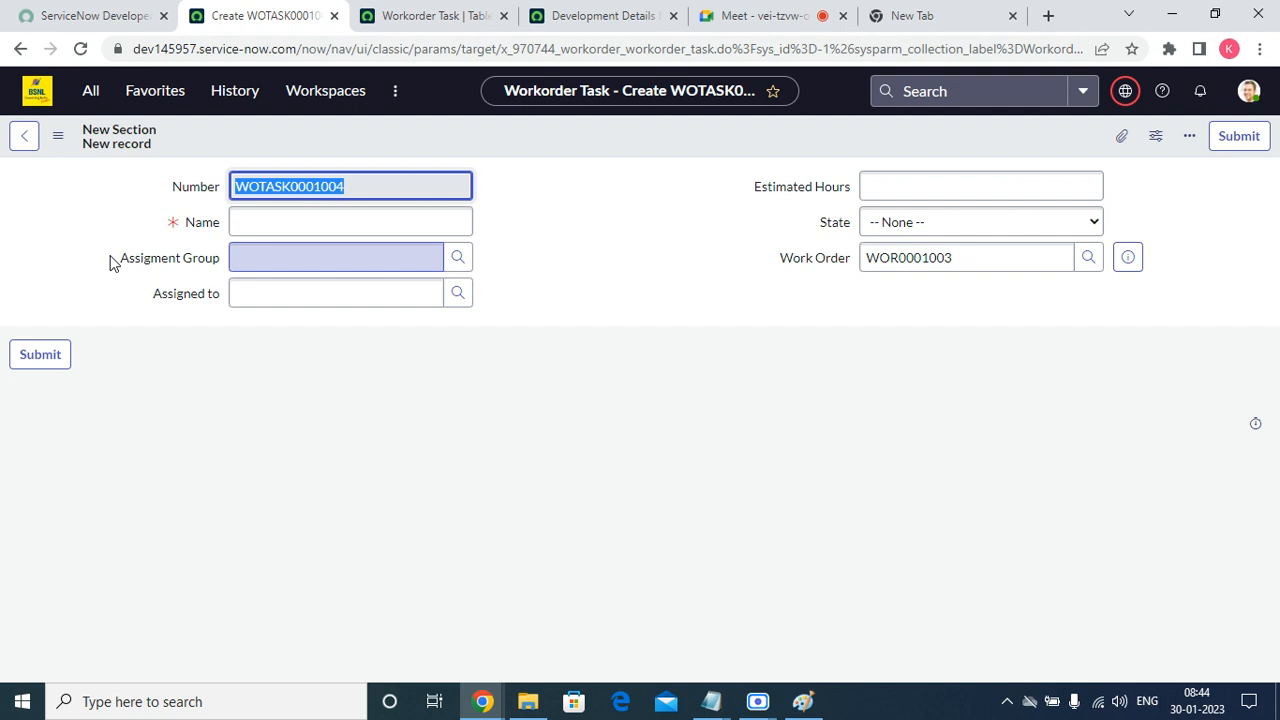
pyautogui.click(415, 16)
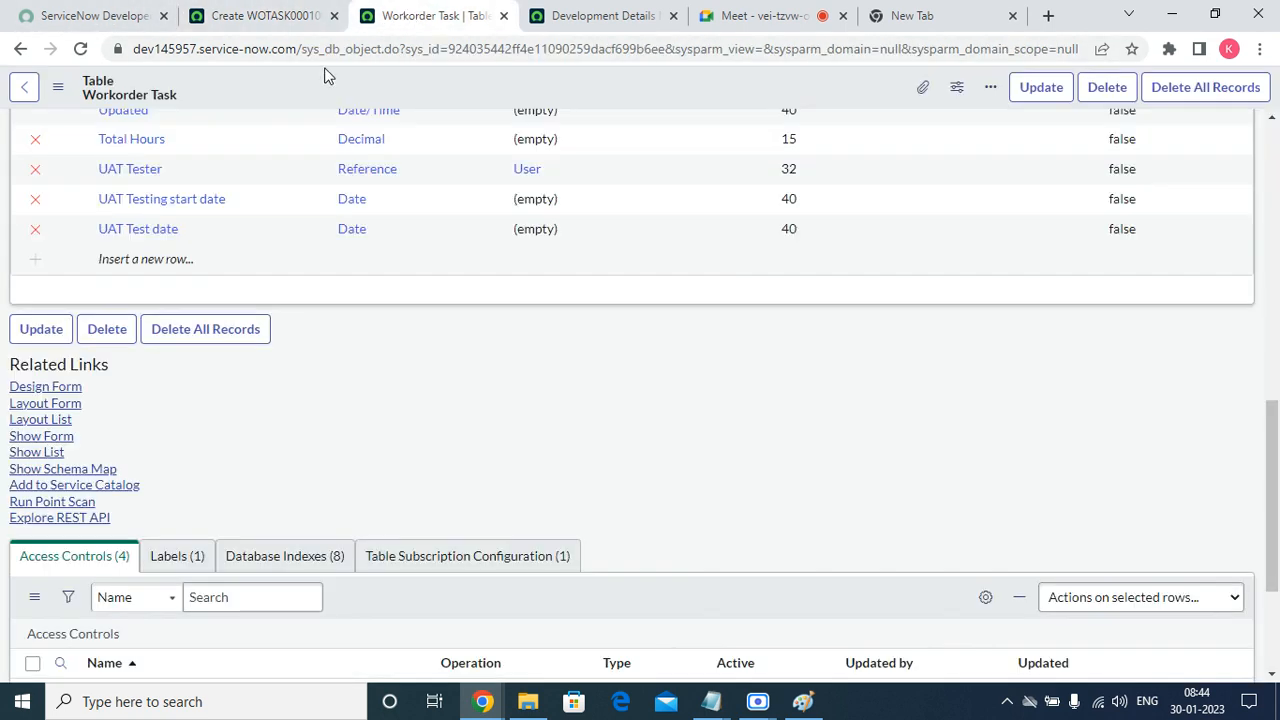
pyautogui.click(250, 16)
pyautogui.click(1130, 257)
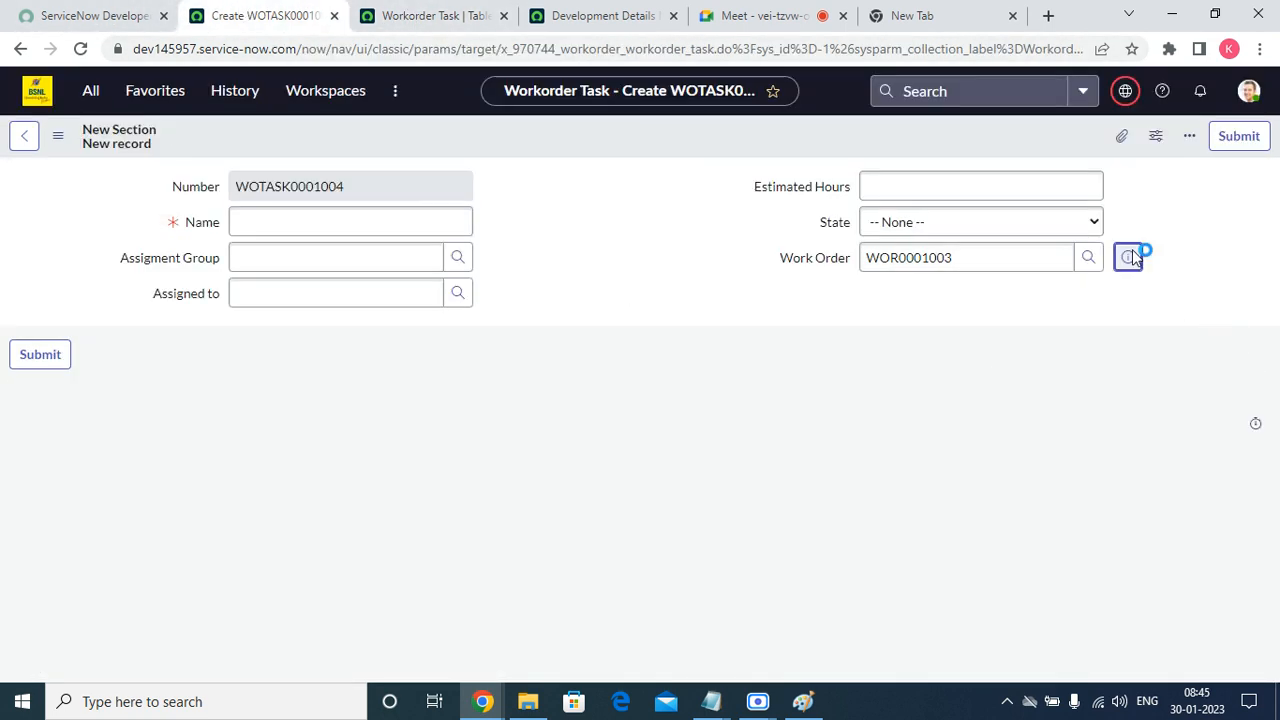
pyautogui.click(1227, 304)
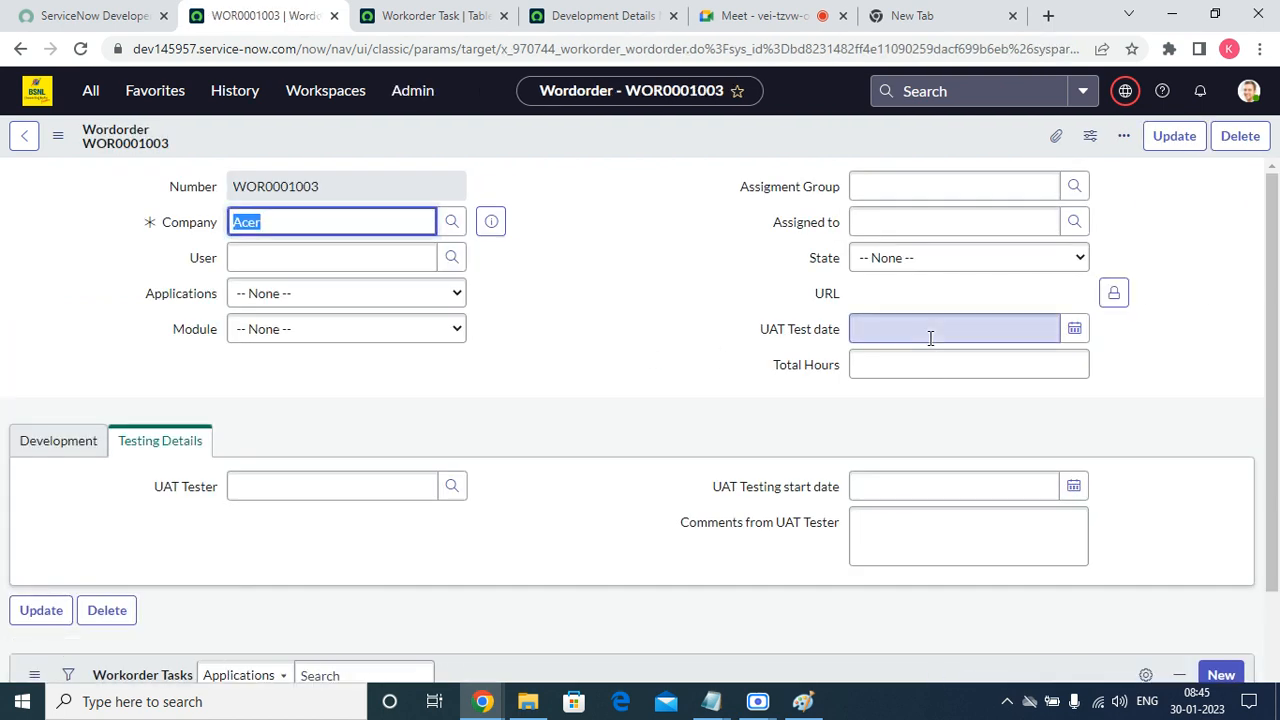
# Set the work order's Assigment Group to Core Java Developers and check which users the Assigned to lookup offers, without choosing one
pyautogui.click(1074, 185)
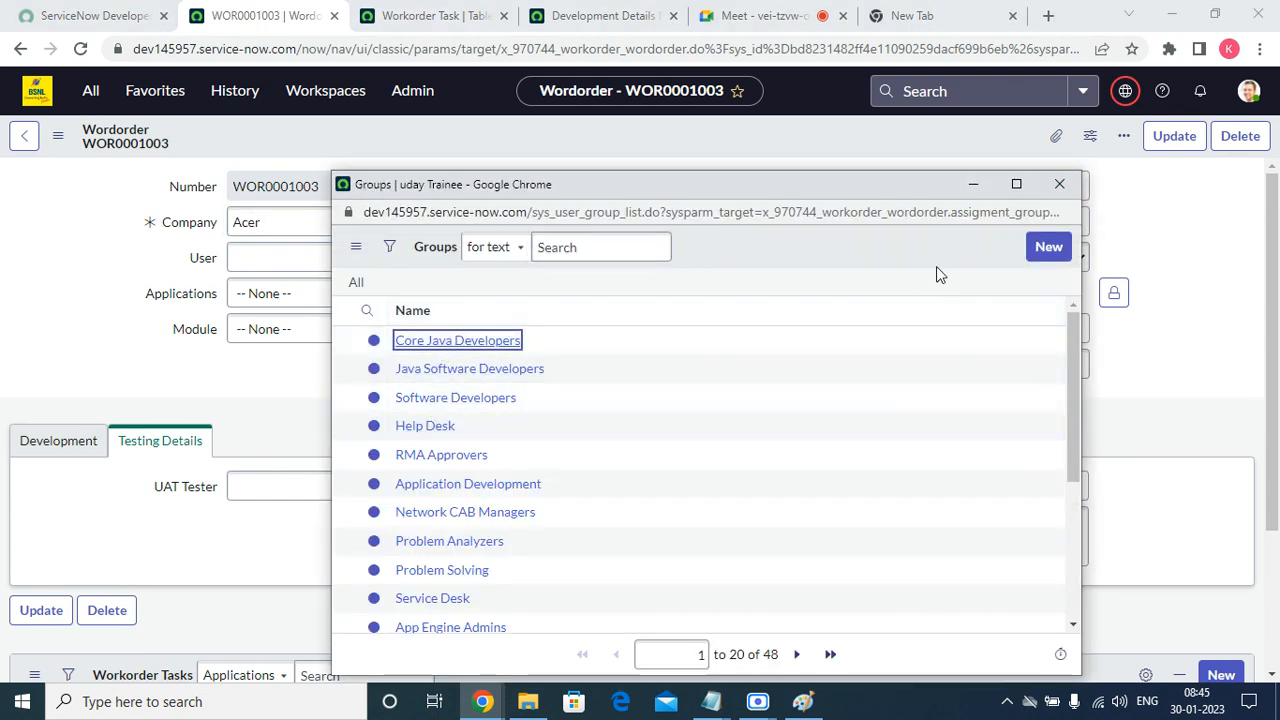
pyautogui.click(503, 344)
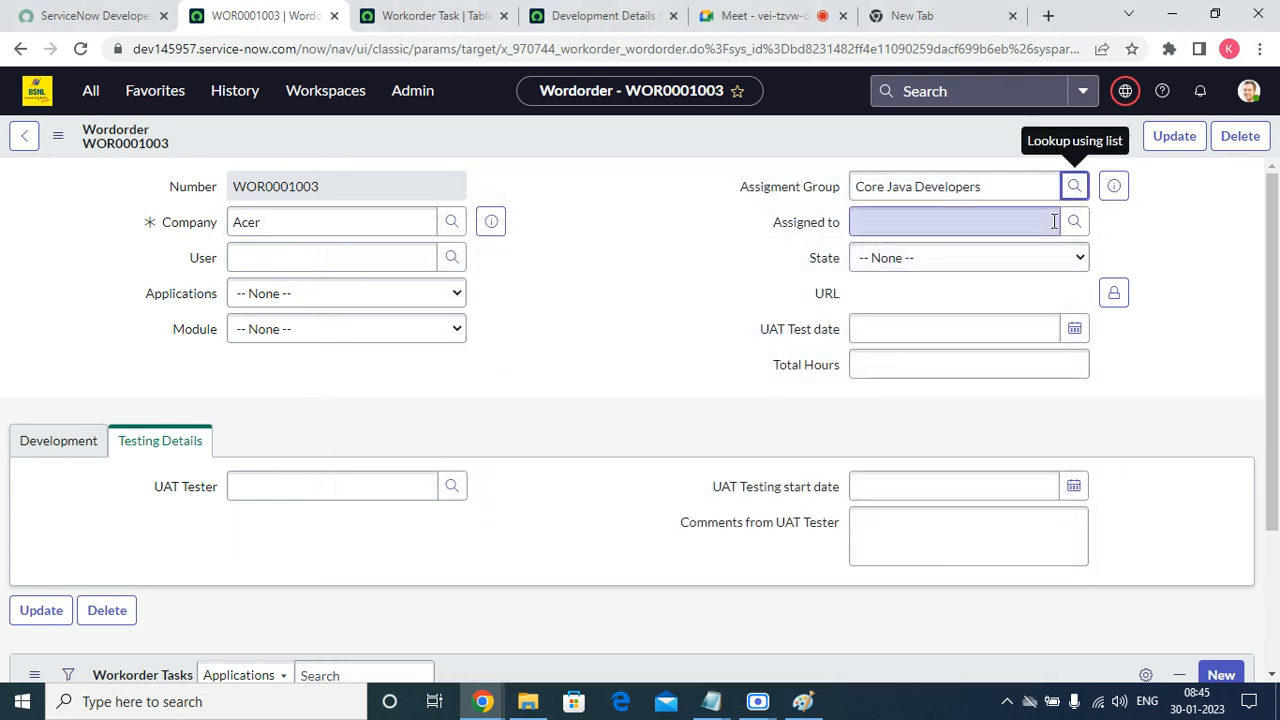
pyautogui.click(1075, 222)
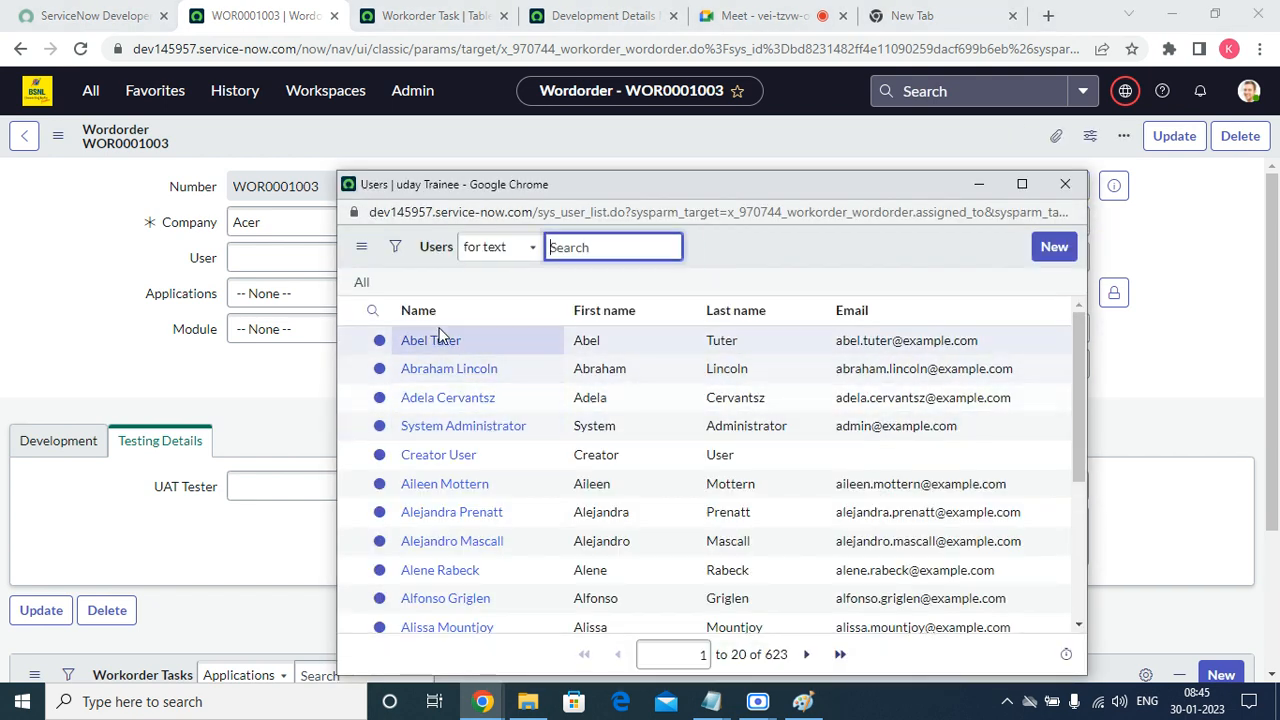
pyautogui.scroll(-3, 481, 417)
pyautogui.scroll(3, 751, 417)
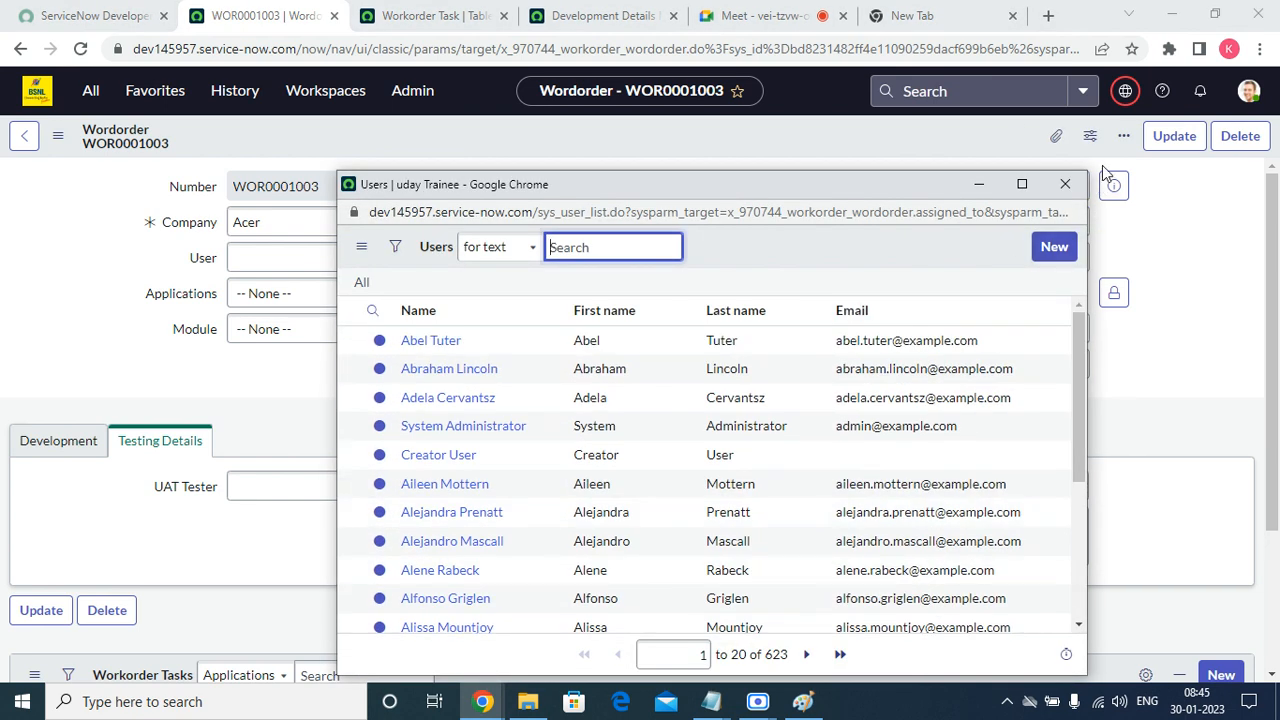
pyautogui.click(1063, 186)
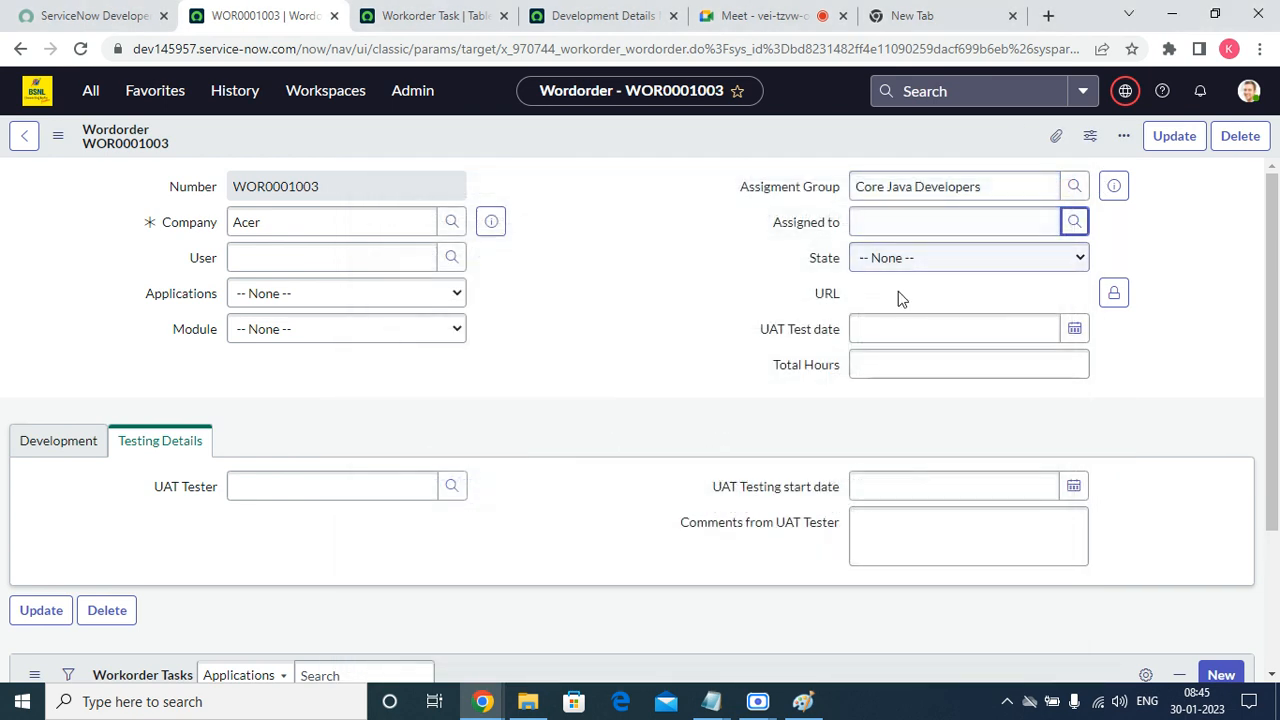
# Open the dictionary entry of Wordorder's Assigned to field in the Advanced view
pyautogui.rightClick(800, 236)
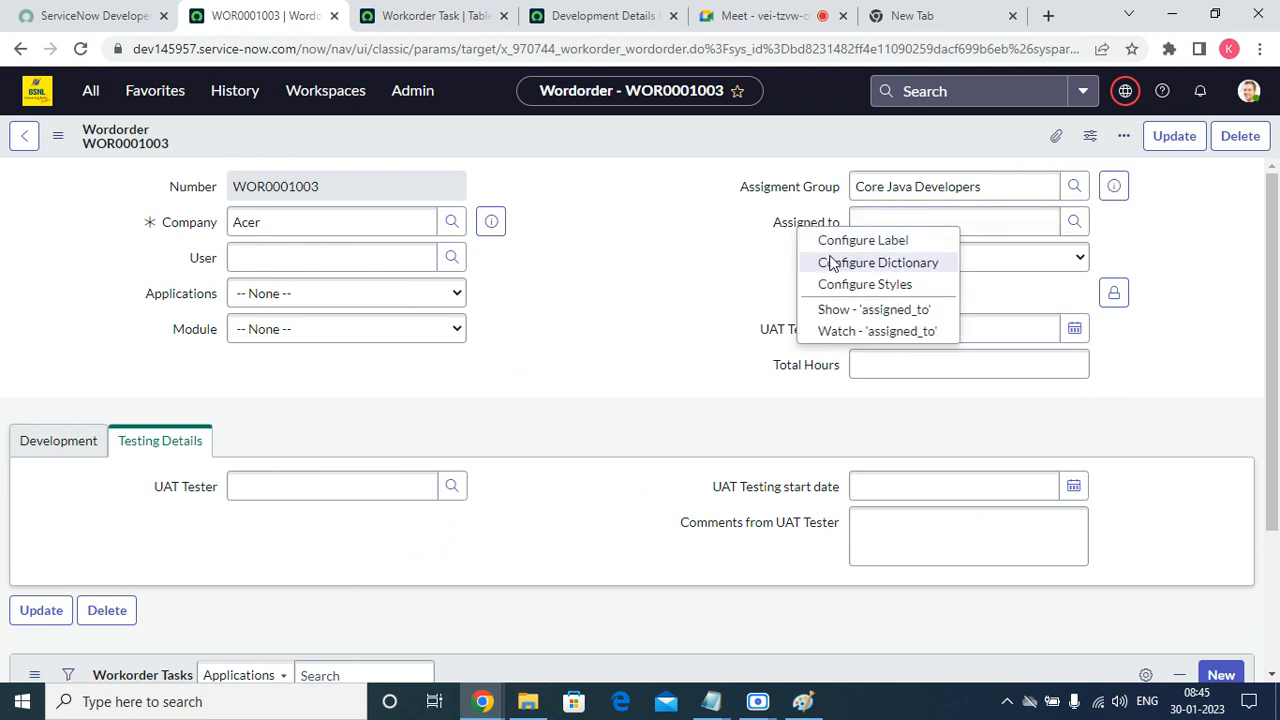
pyautogui.click(830, 262)
pyautogui.click(734, 152)
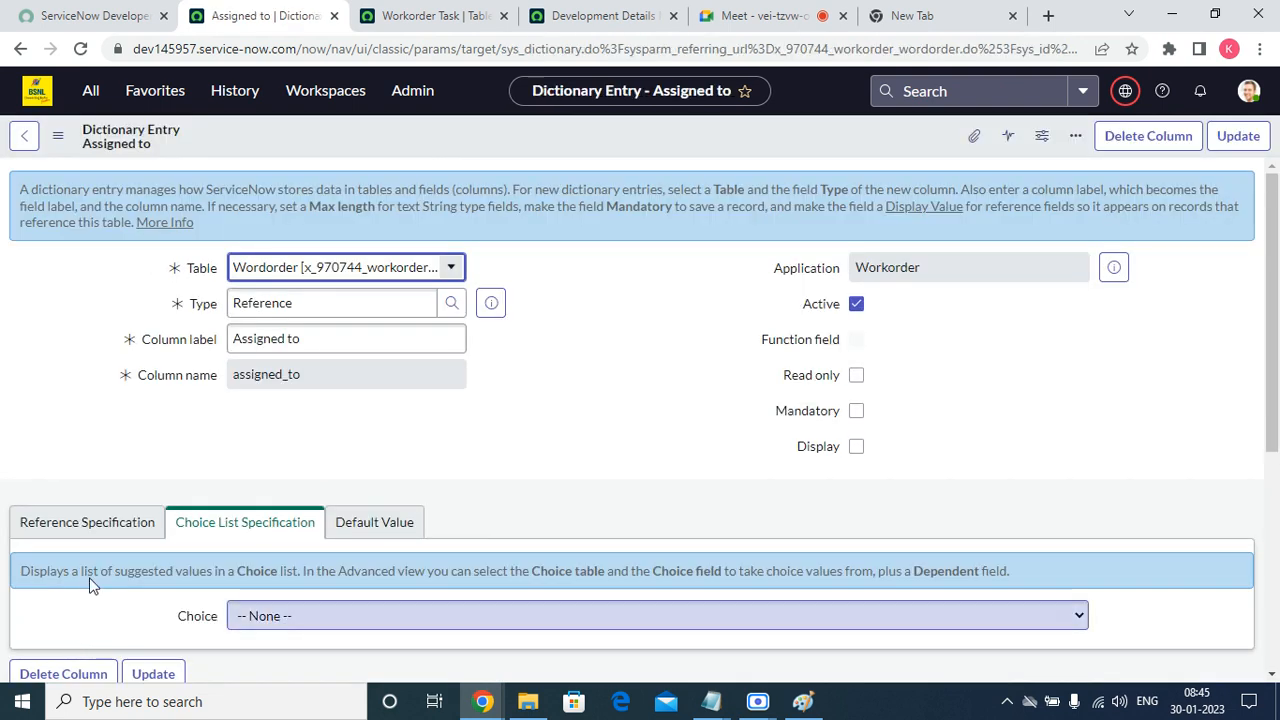
pyautogui.scroll(-4, 80, 632)
pyautogui.click(57, 345)
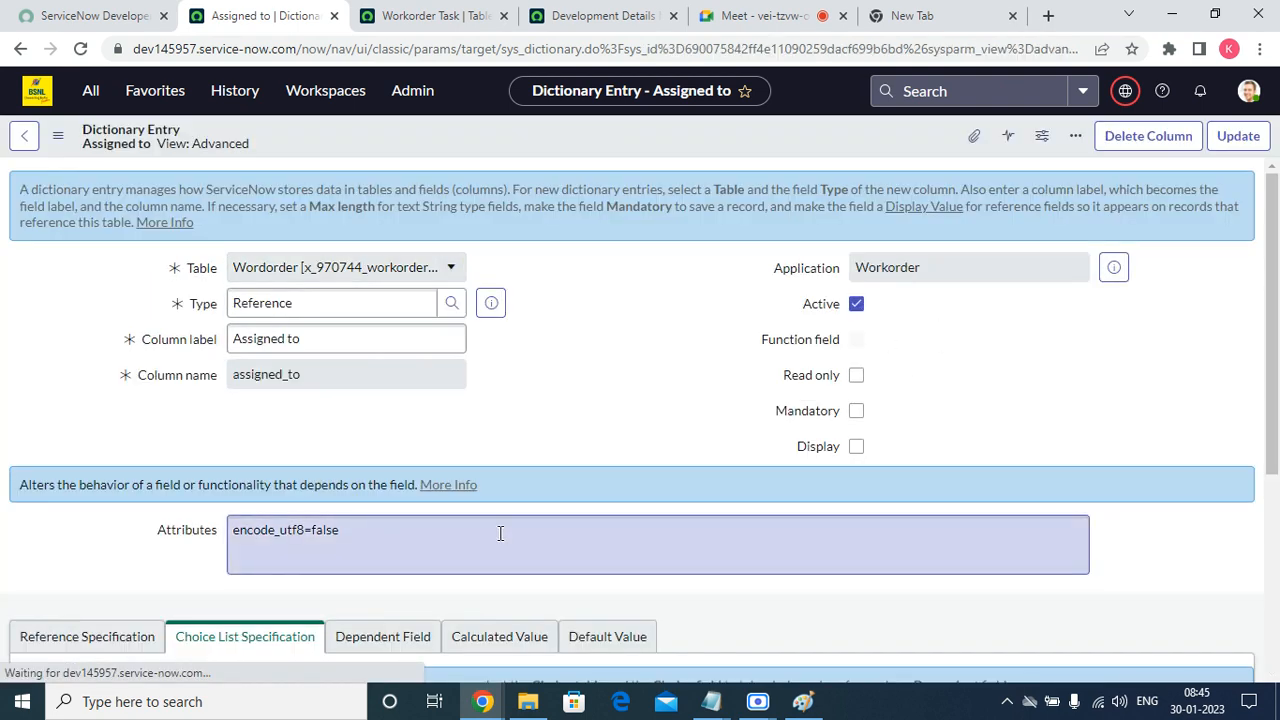
# Set the Dependent field of the Assigned to dictionary entry to u_assignment_group and update the entry
pyautogui.scroll(-5, 595, 422)
pyautogui.moveTo(1275, 465); pyautogui.dragTo(1223, 346)
pyautogui.click(432, 366)
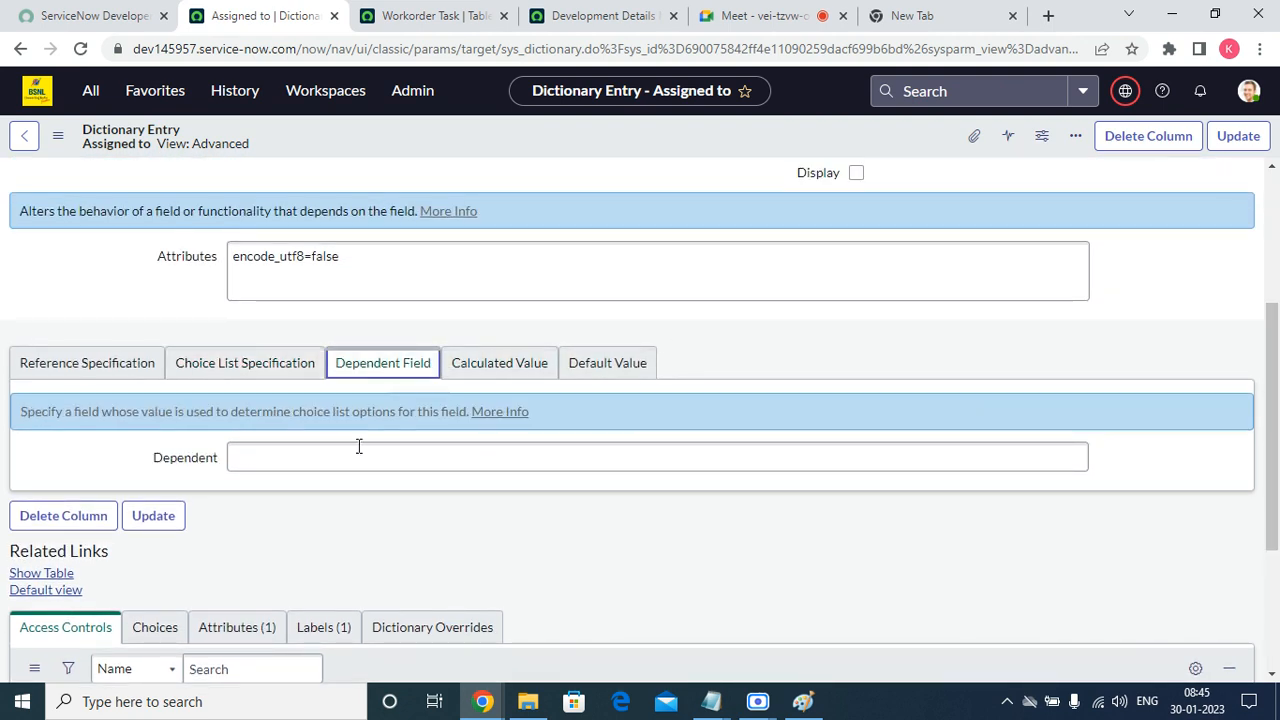
pyautogui.click(345, 456)
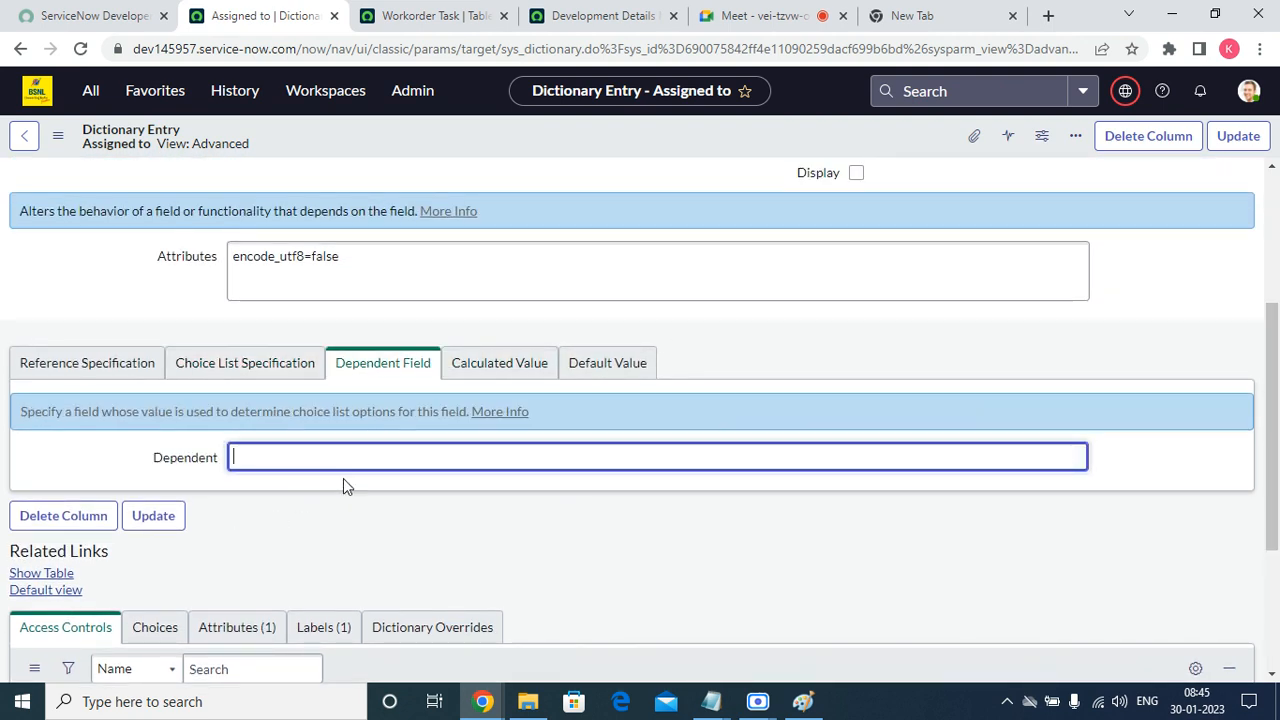
pyautogui.click(254, 362)
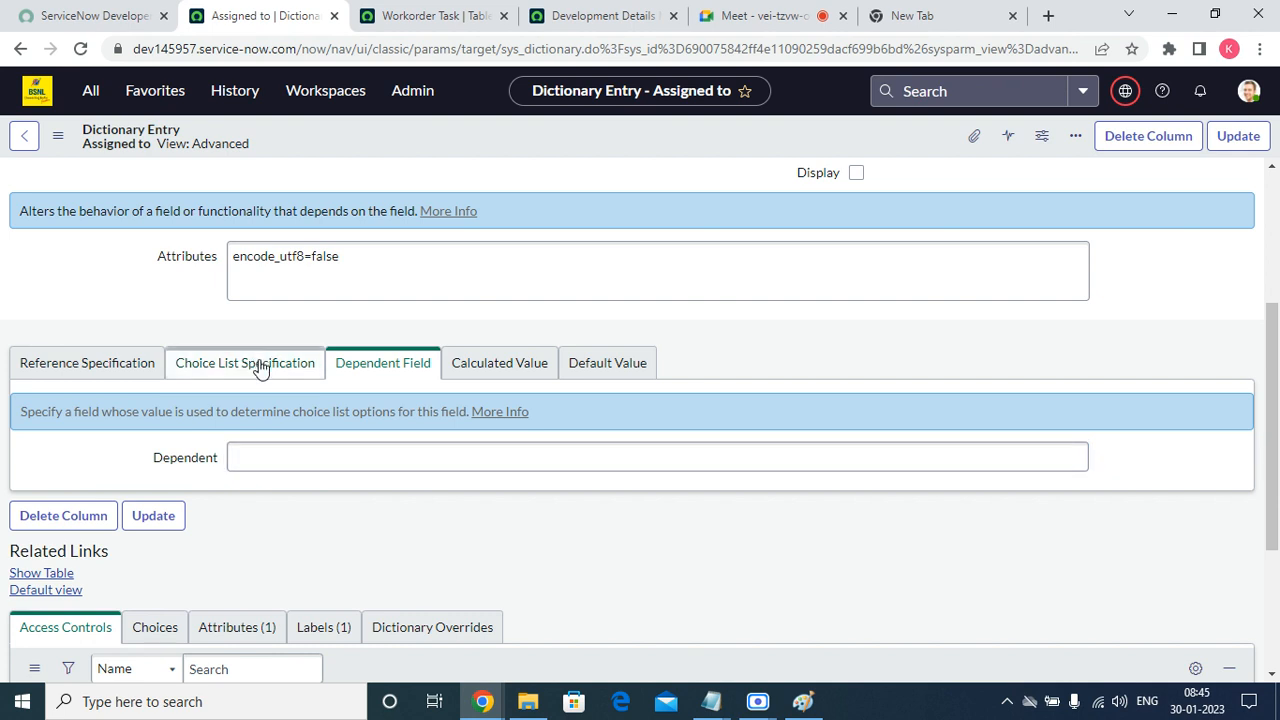
pyautogui.click(418, 363)
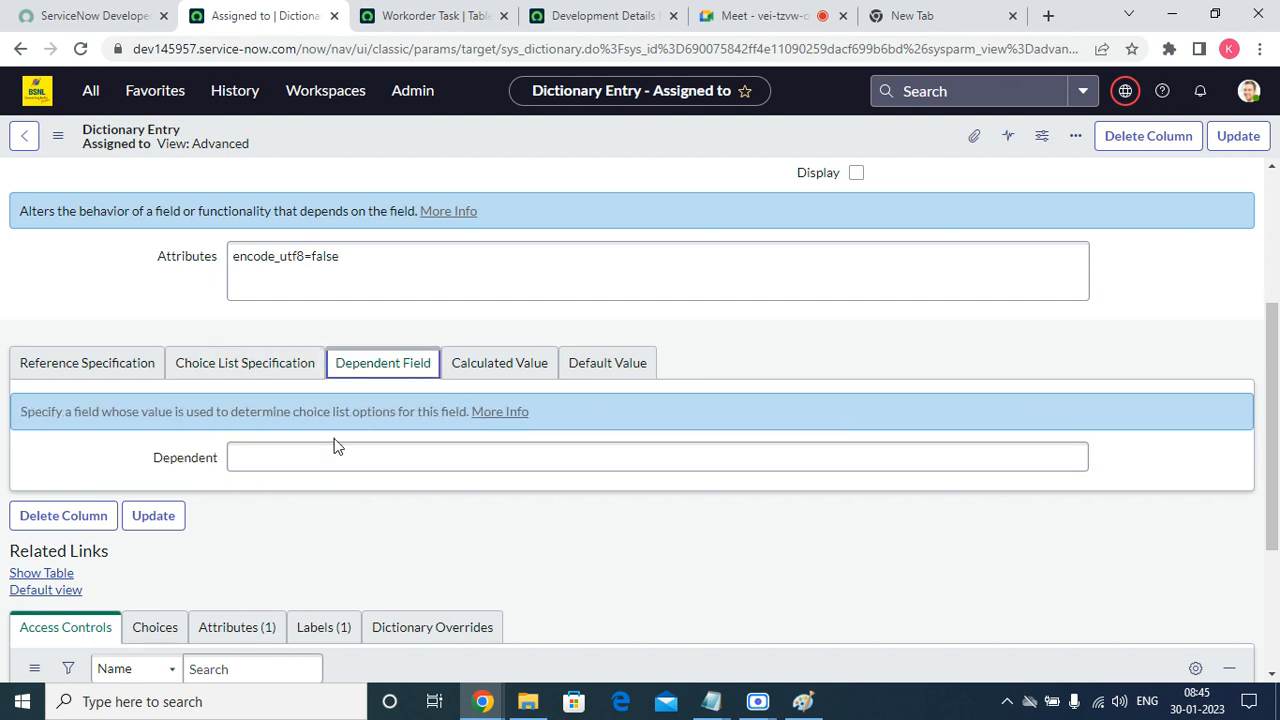
pyautogui.click(322, 446)
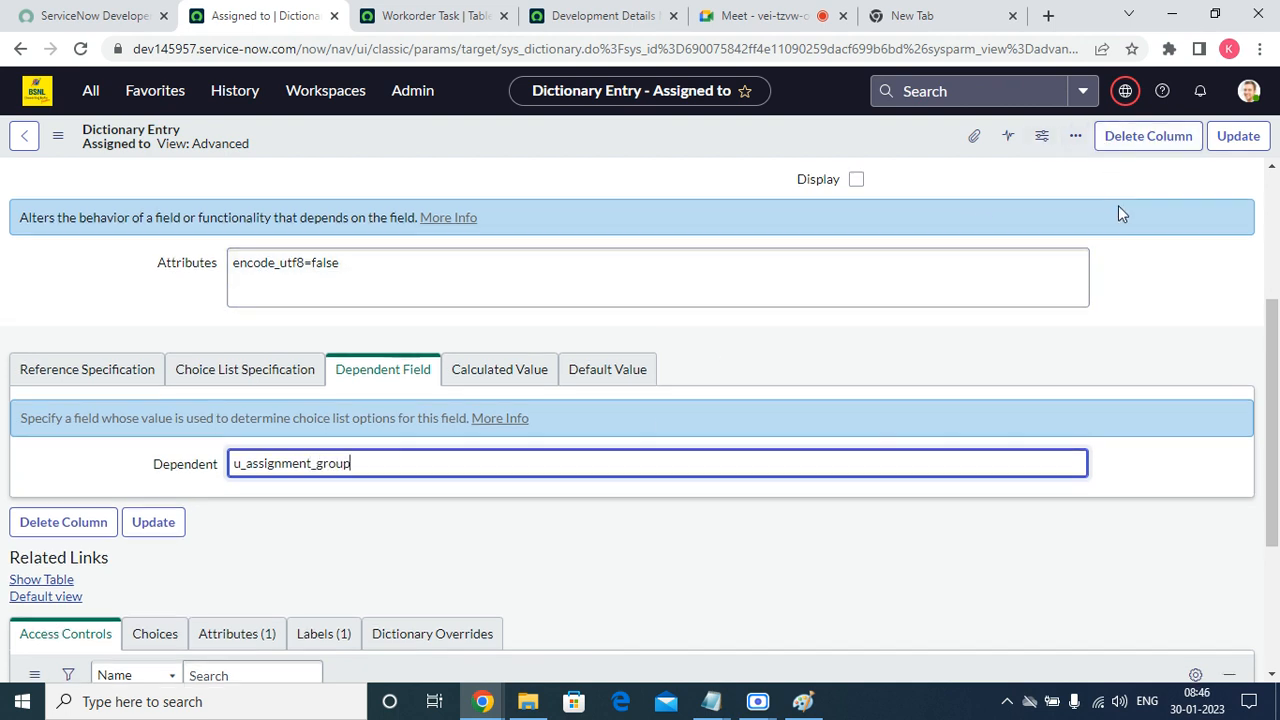
pyautogui.scroll(3, 1117, 209)
pyautogui.click(1230, 138)
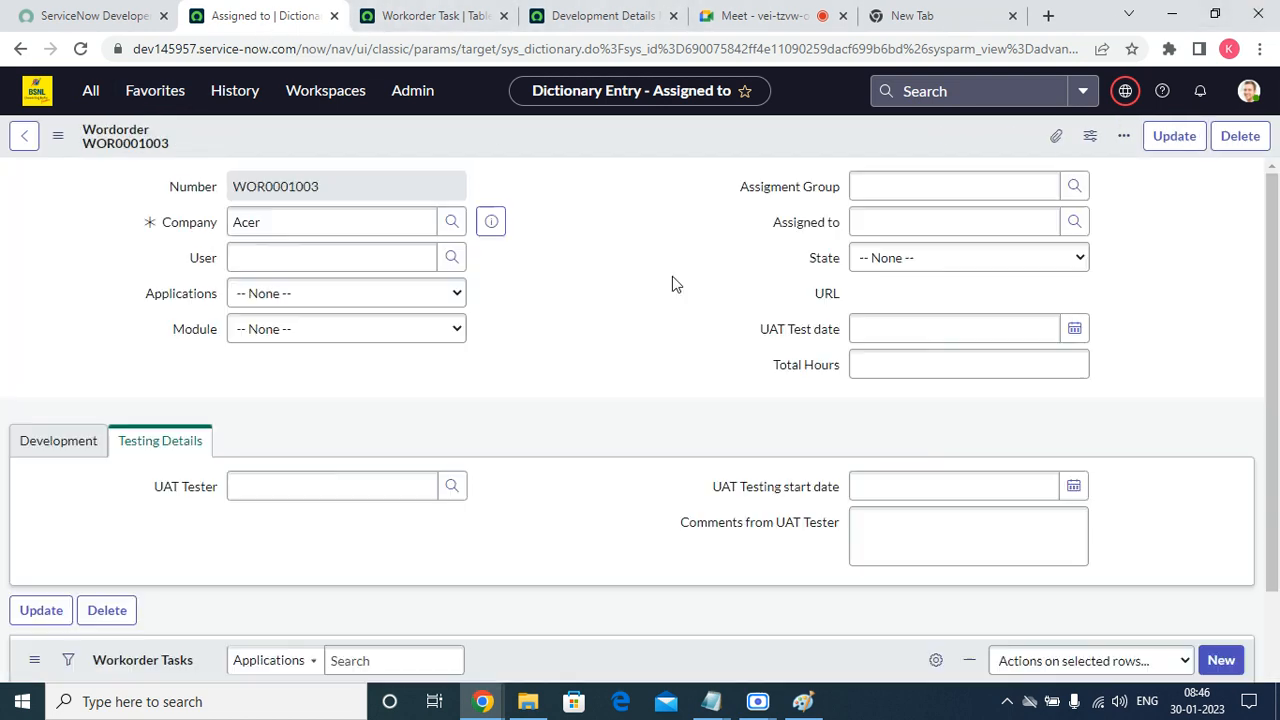
# Set the work order's Assigment Group to Core Java Developers and check the users offered by the Assigned to lookup, without choosing one
pyautogui.click(1013, 187)
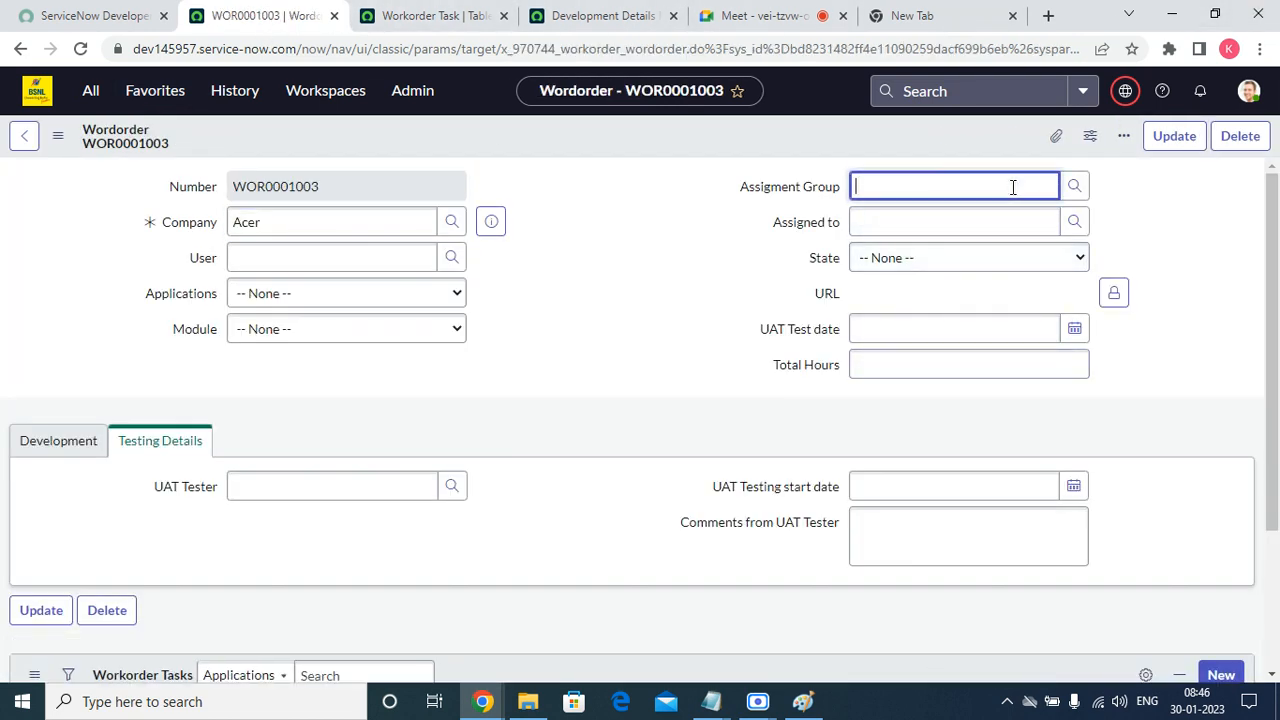
pyautogui.click(1075, 185)
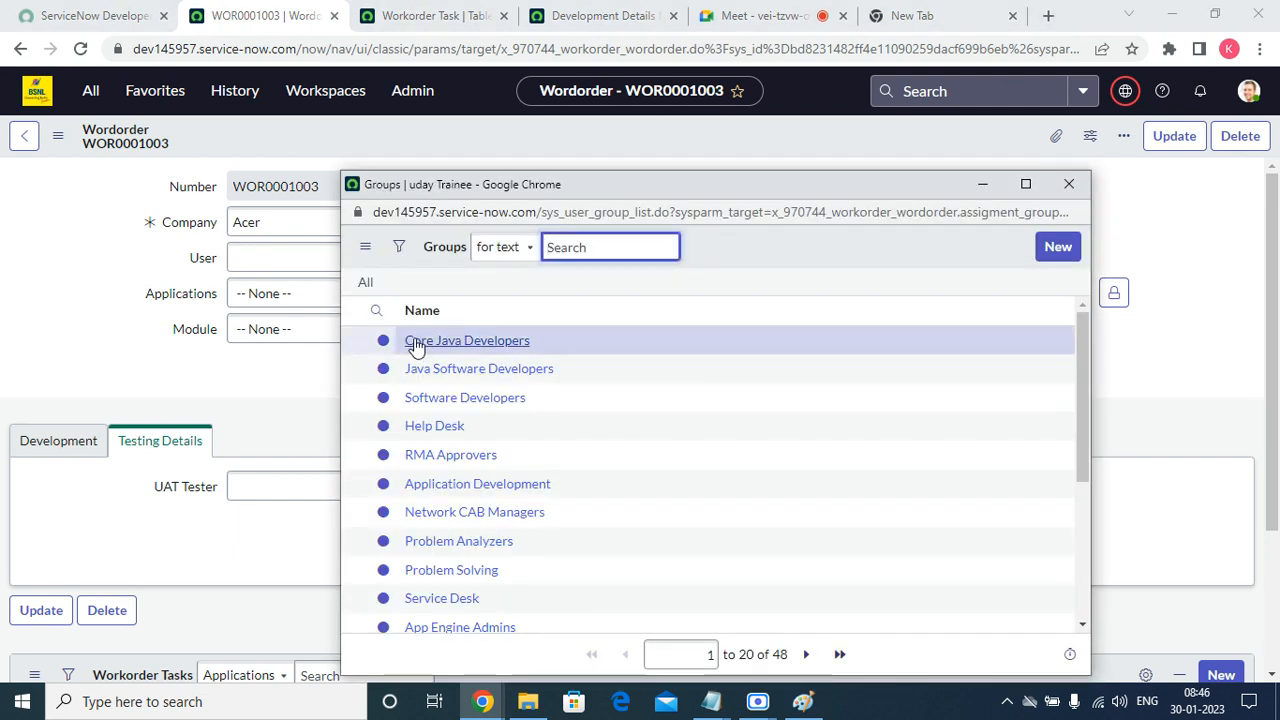
pyautogui.click(417, 342)
pyautogui.click(1073, 185)
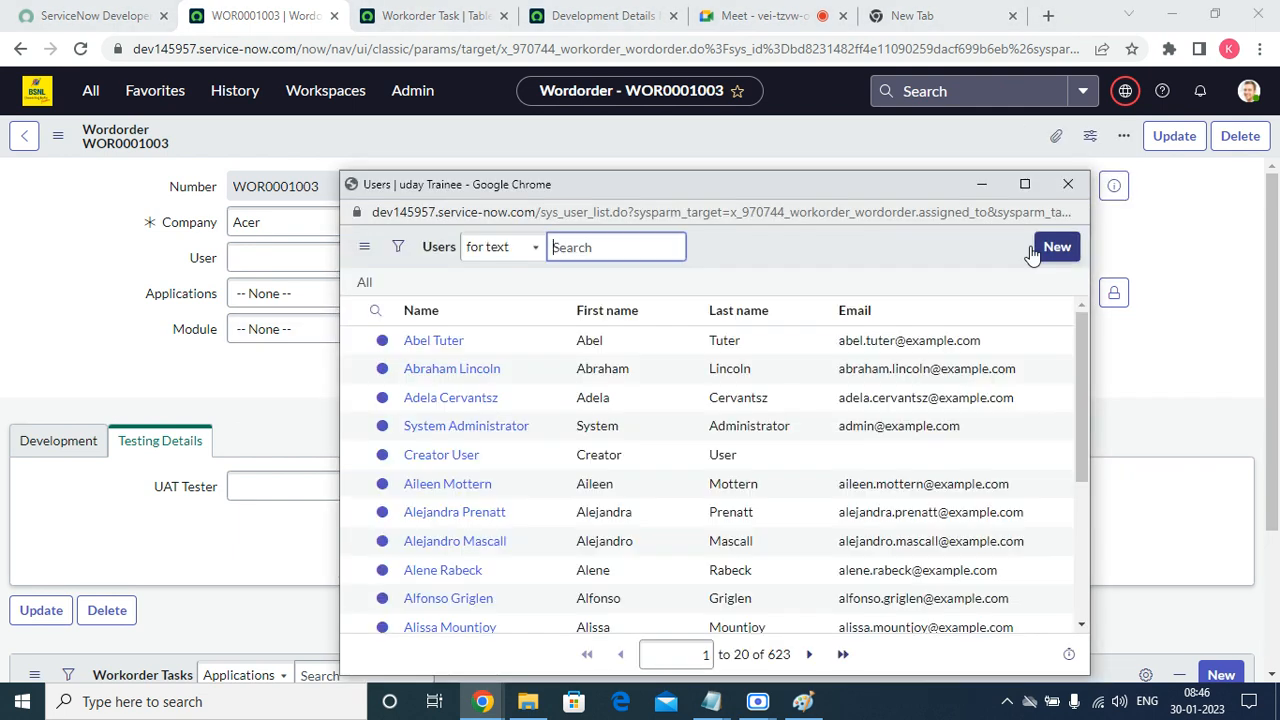
pyautogui.scroll(-4, 846, 330)
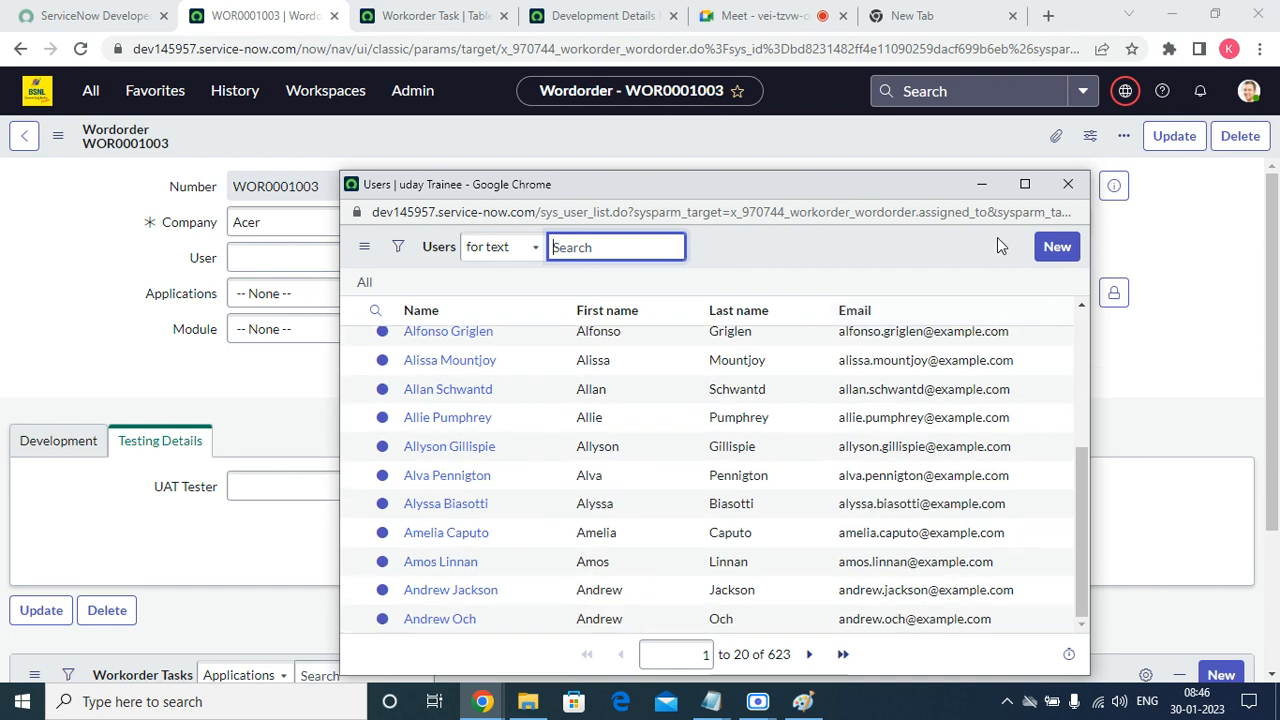
pyautogui.click(1068, 184)
pyautogui.click(872, 258)
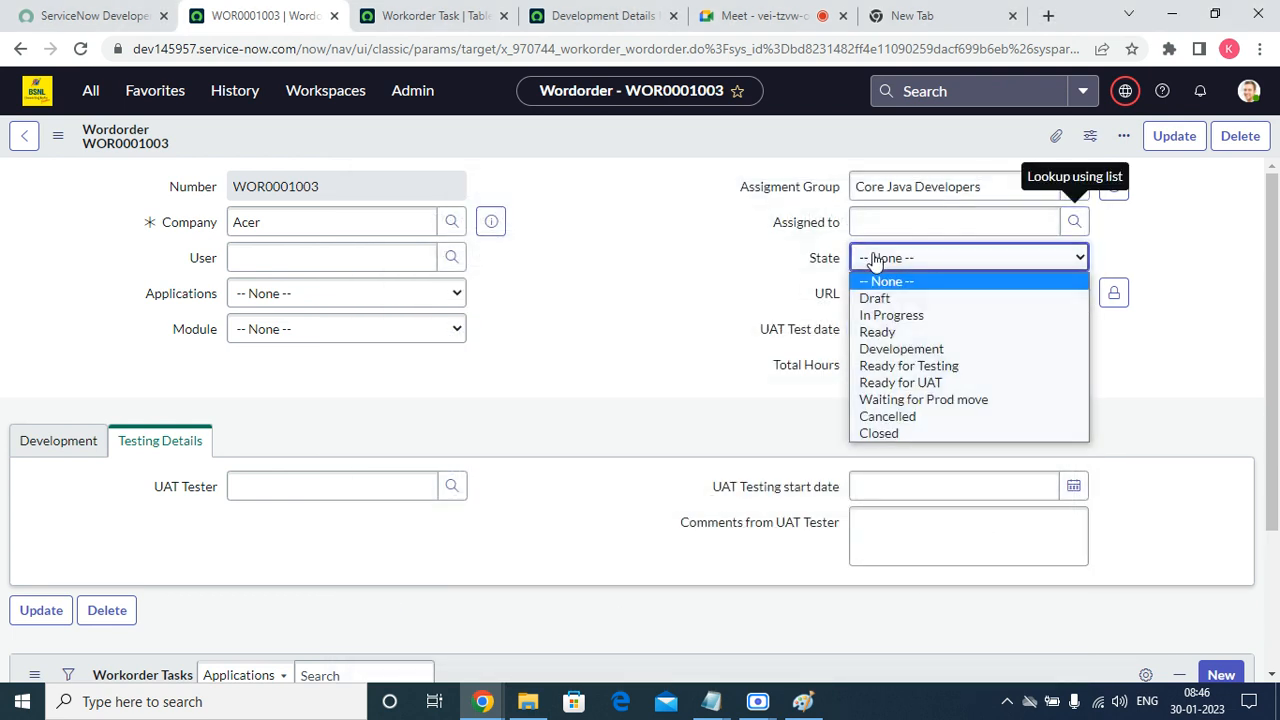
pyautogui.click(709, 262)
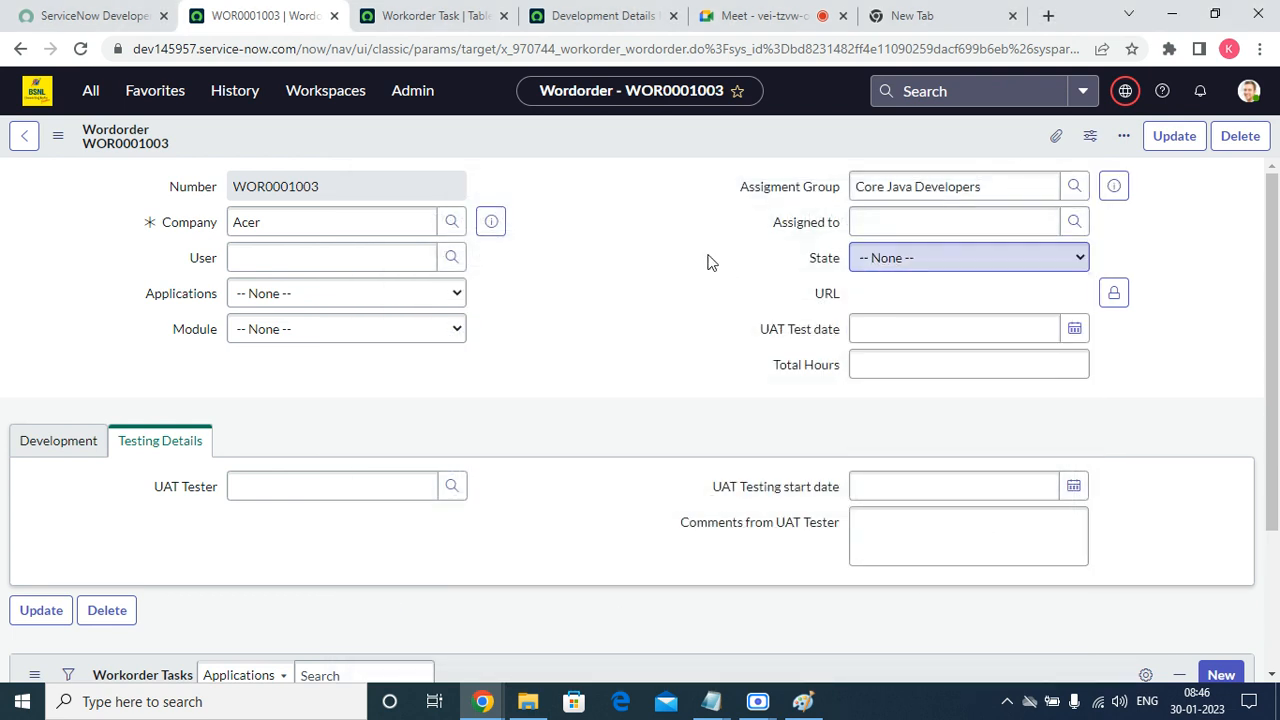
pyautogui.click(896, 216)
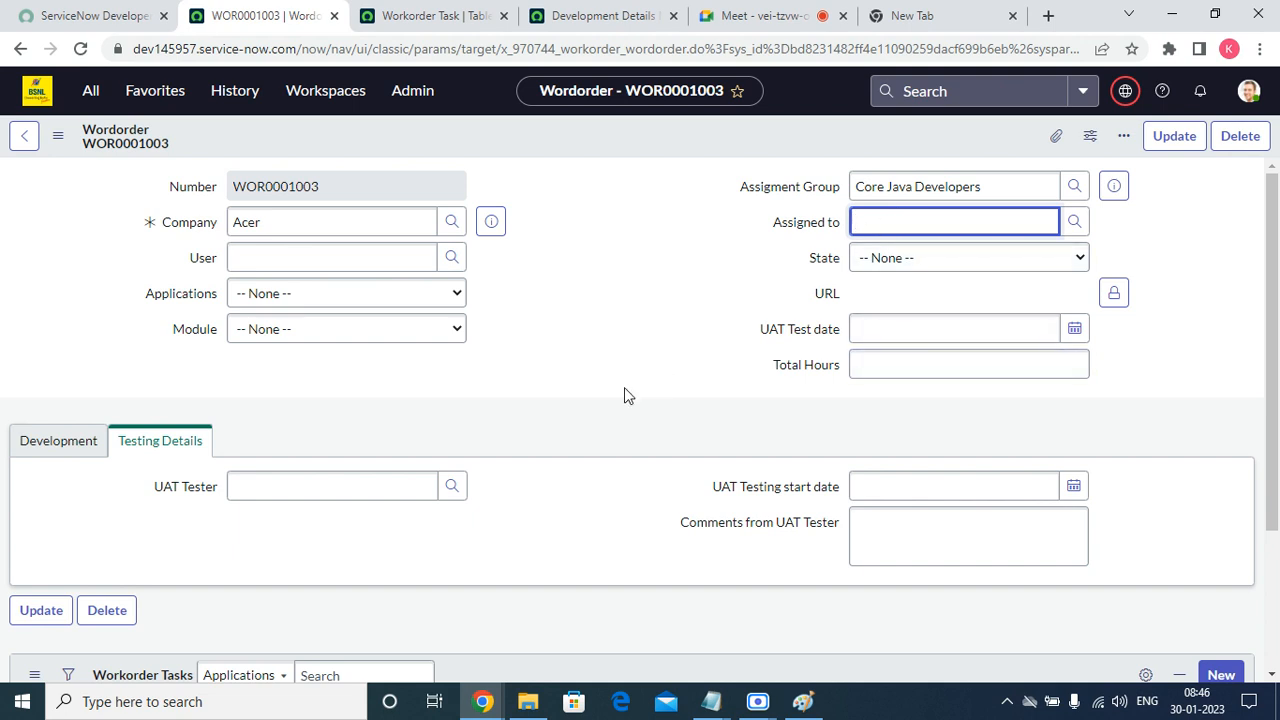
# Update the Workorder Task table record and return to the open work order
pyautogui.click(418, 14)
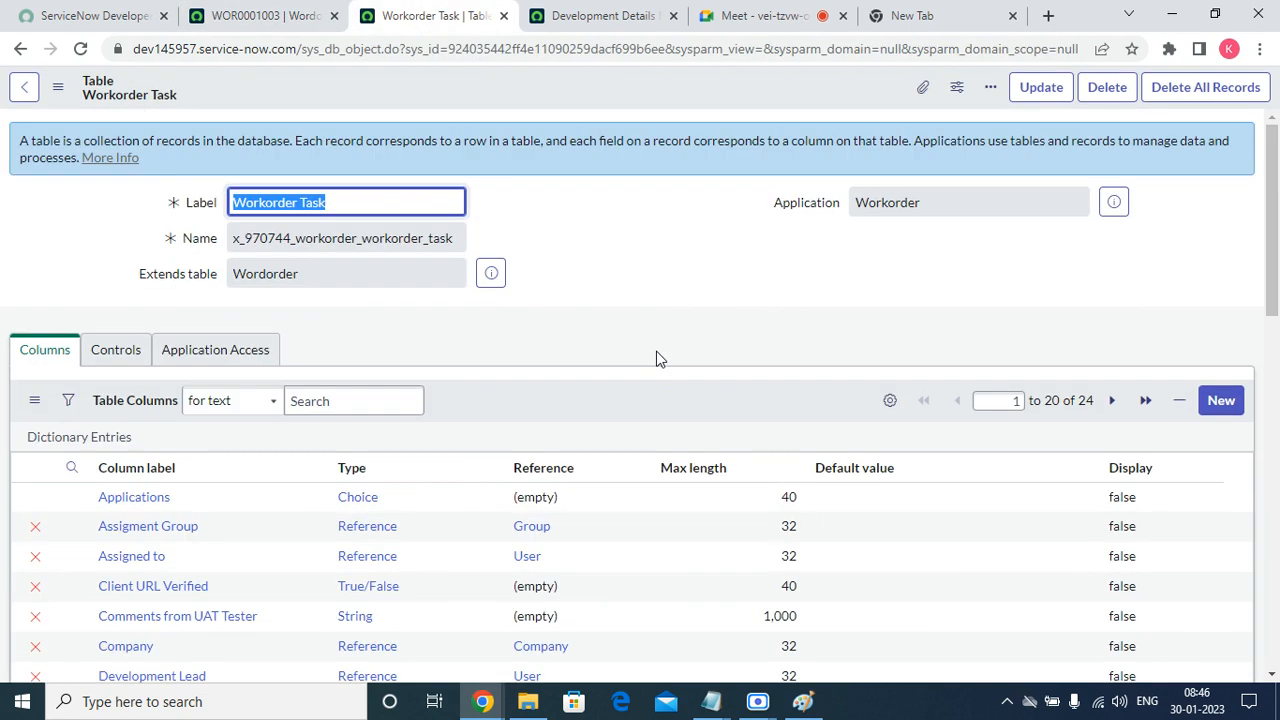
pyautogui.click(1038, 87)
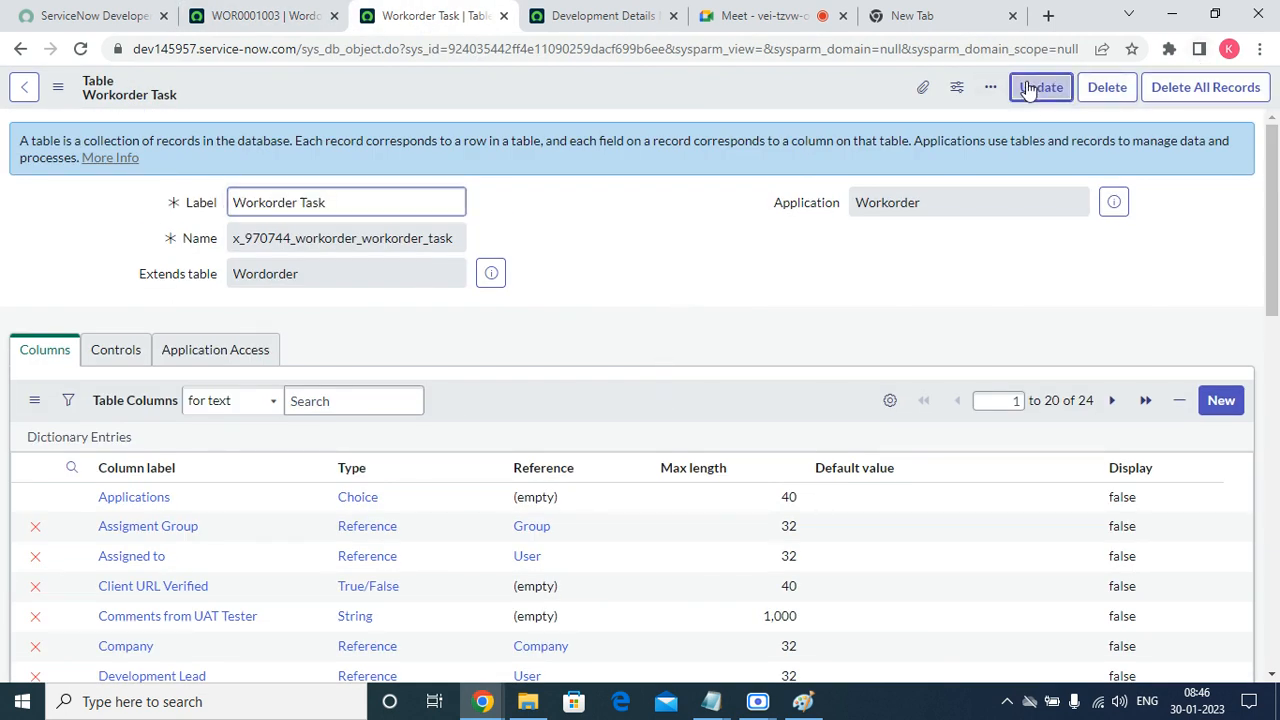
pyautogui.click(258, 20)
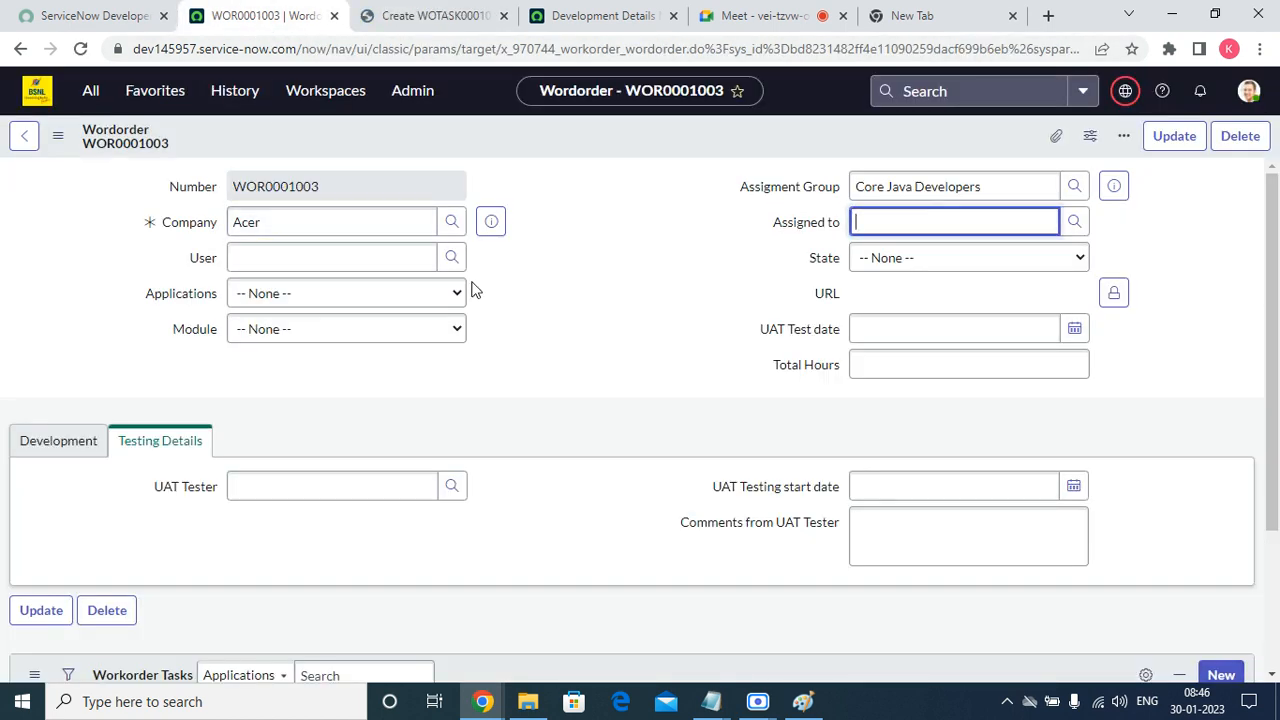
# Compare the work order's fields and its related Workorder Tasks list with the fields on the new task form
pyautogui.scroll(-2, 447, 376)
pyautogui.scroll(-1, 447, 376)
pyautogui.click(440, 16)
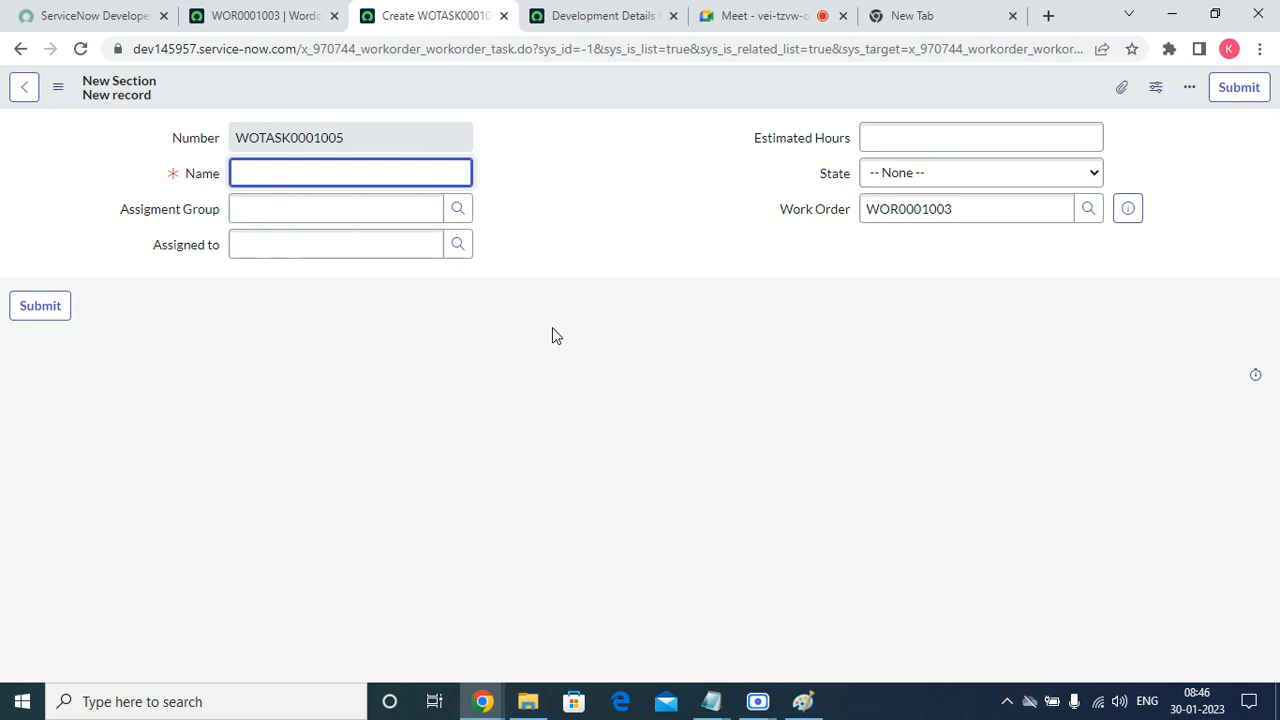
pyautogui.click(290, 18)
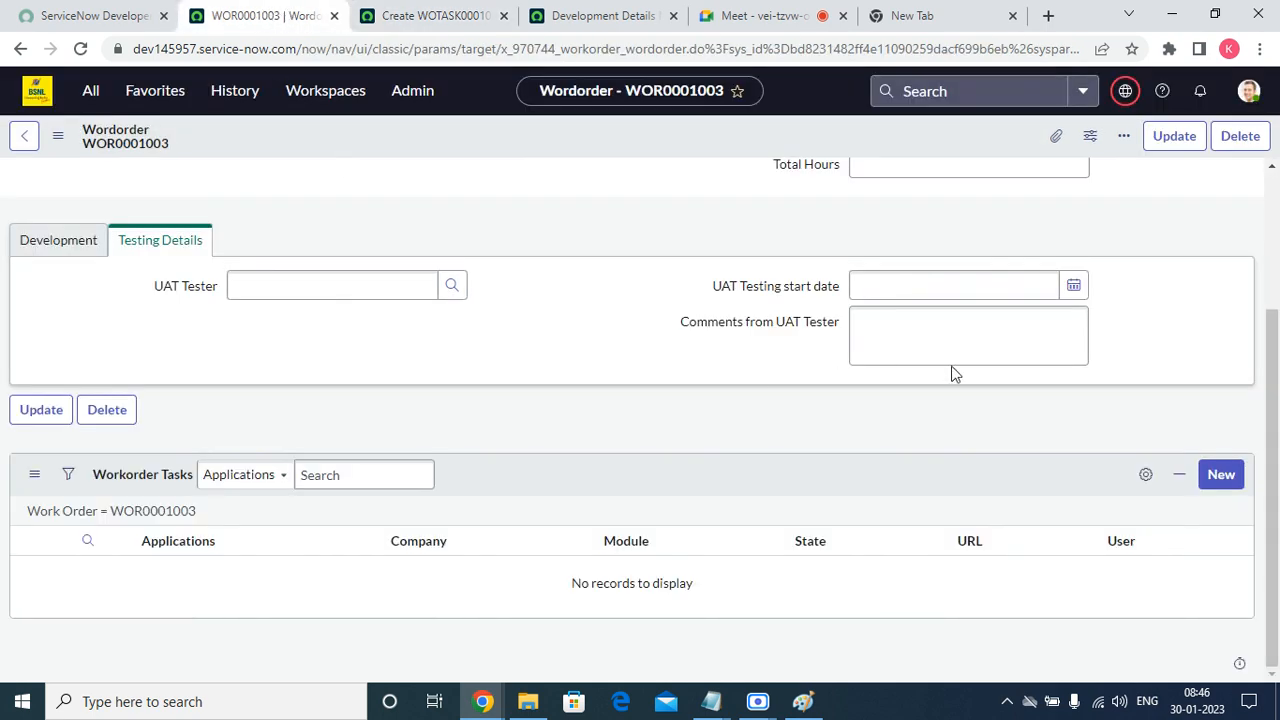
pyautogui.scroll(3, 955, 374)
pyautogui.click(430, 17)
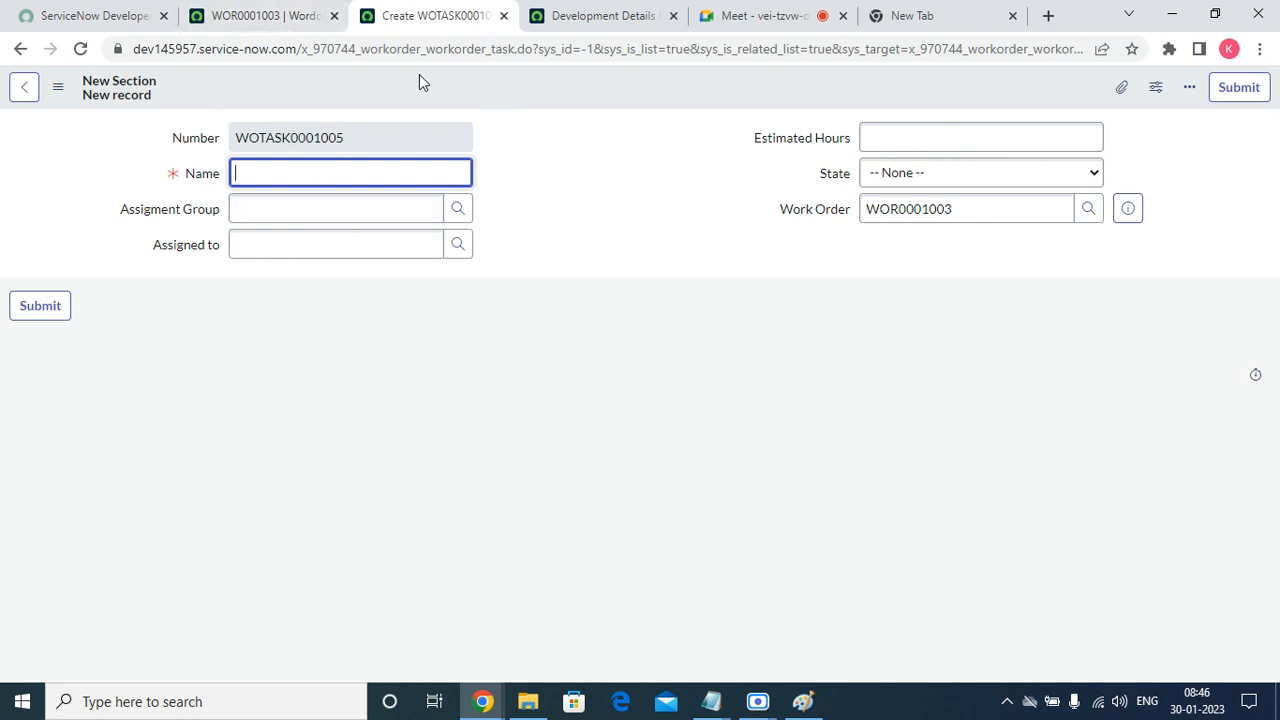
# Open the form layout configuration of the Workorder Task form
pyautogui.rightClick(409, 79)
pyautogui.moveTo(475, 121)
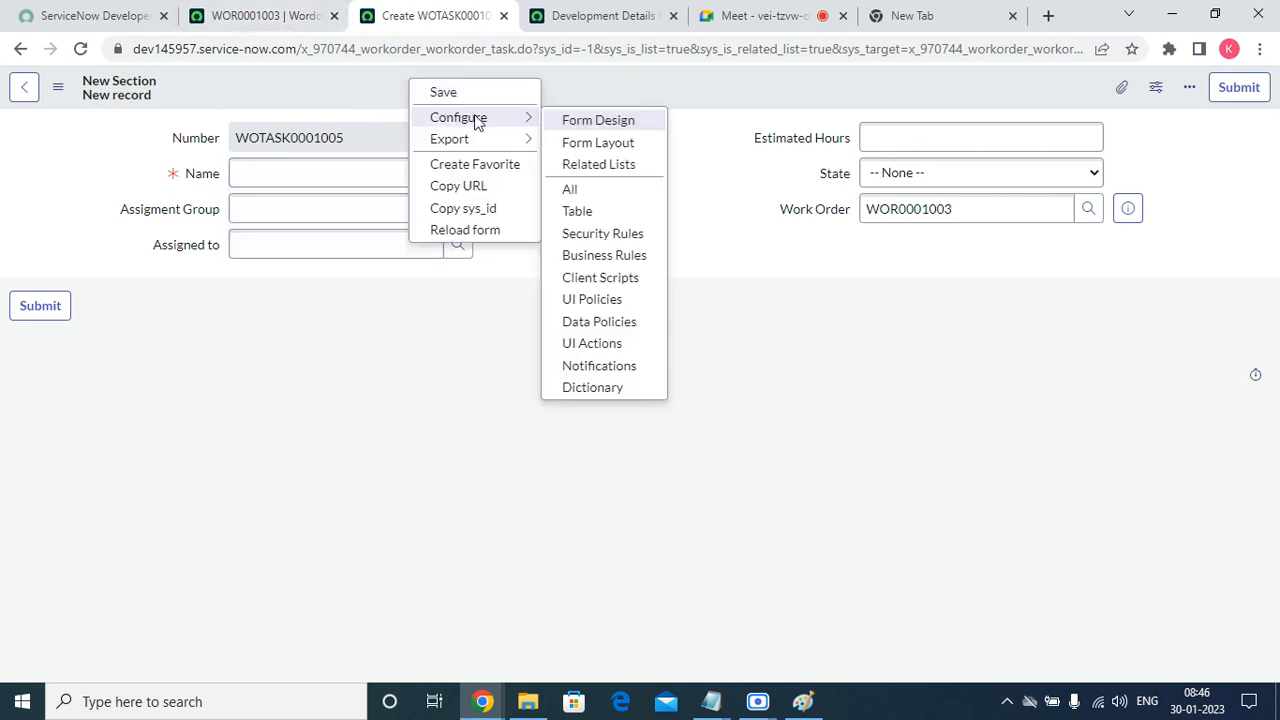
pyautogui.click(607, 143)
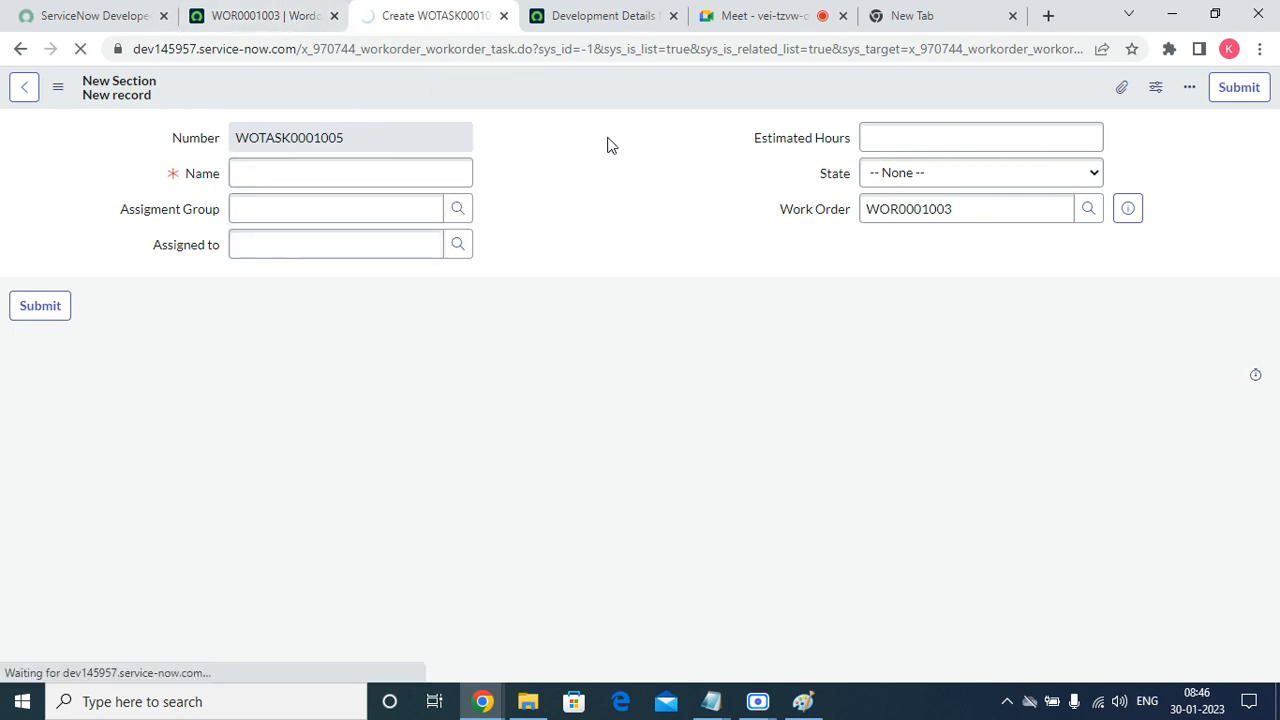
pyautogui.click(262, 17)
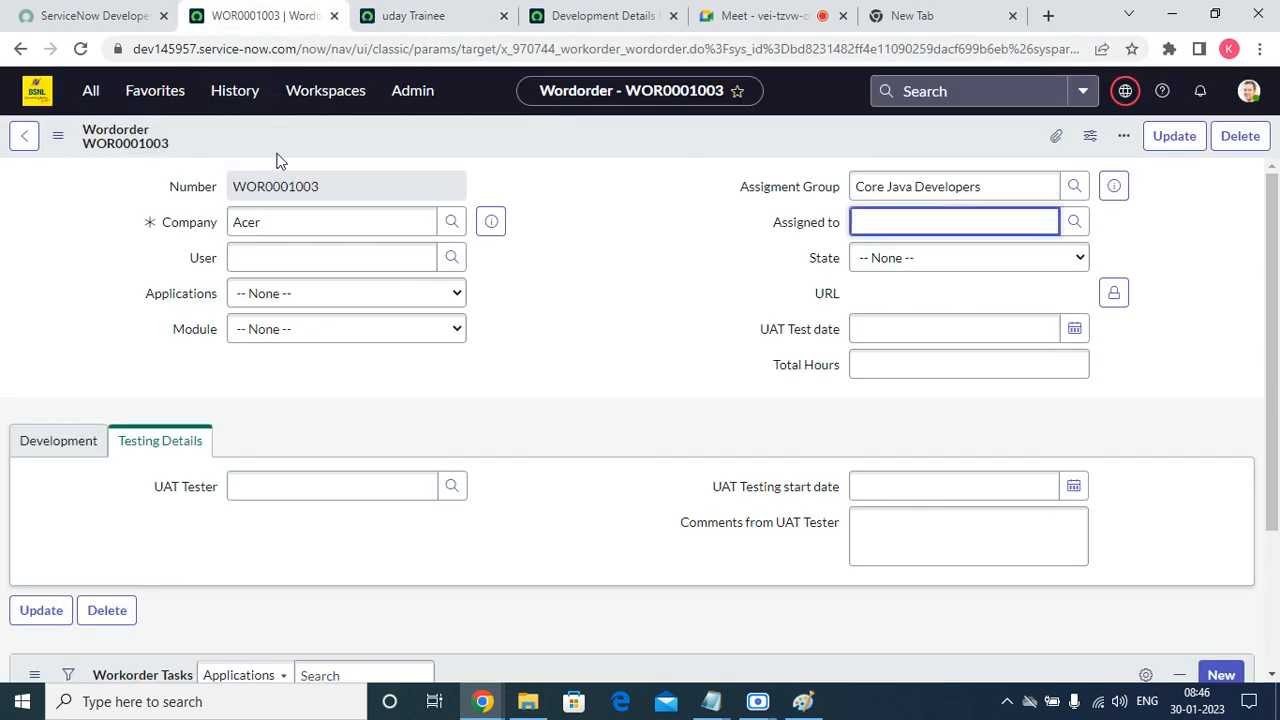
pyautogui.click(458, 10)
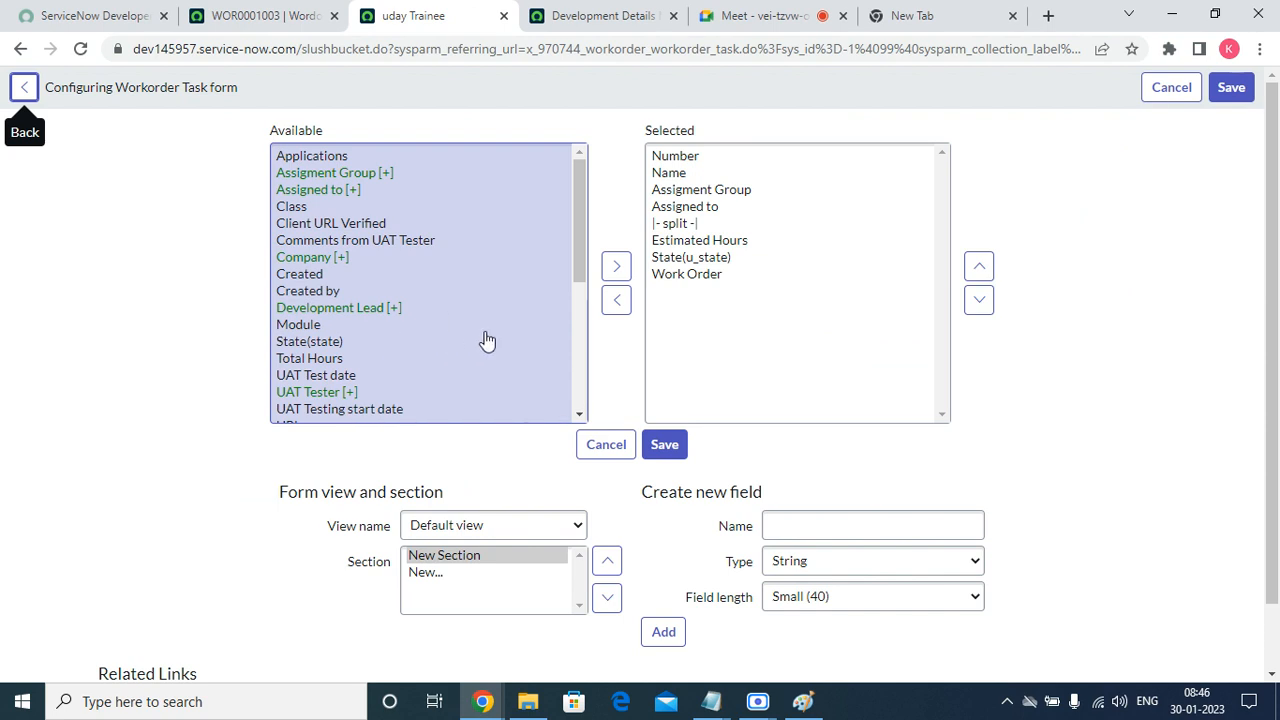
# Add Update set Name below Work Order as the last field of the Workorder Task form and save the layout
pyautogui.scroll(-10, 487, 341)
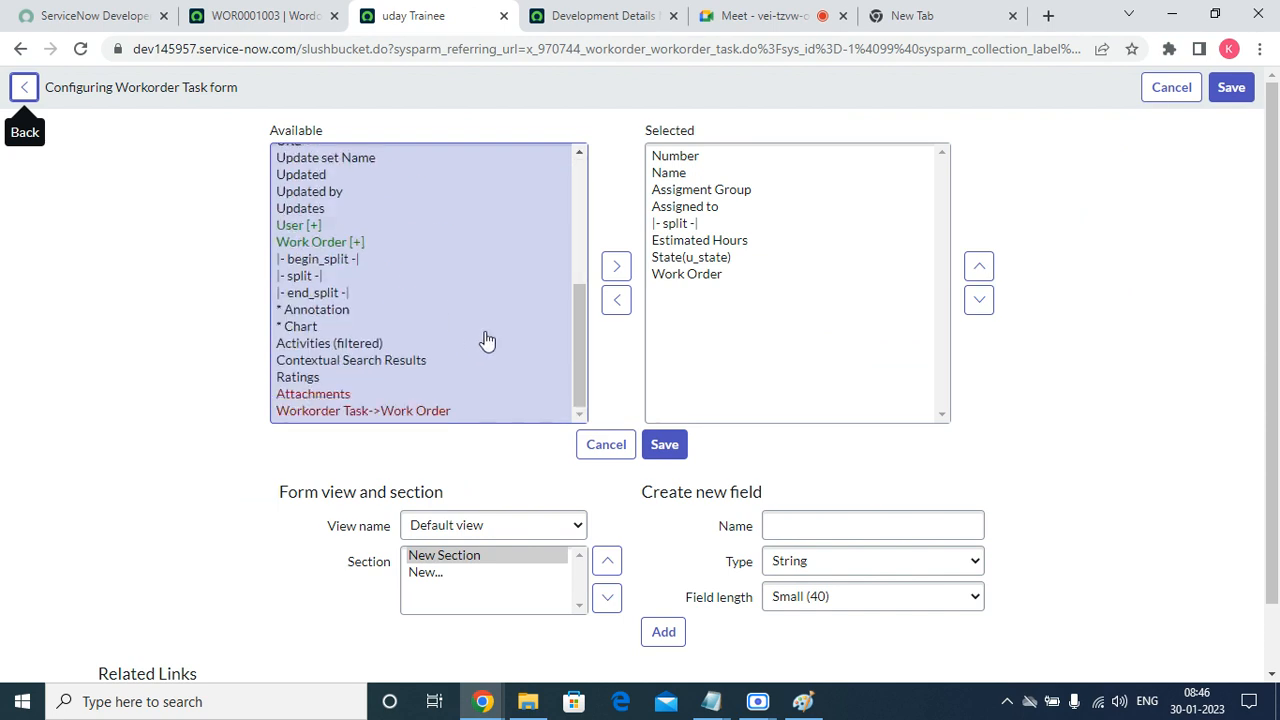
pyautogui.click(576, 314)
pyautogui.scroll(3, 578, 300)
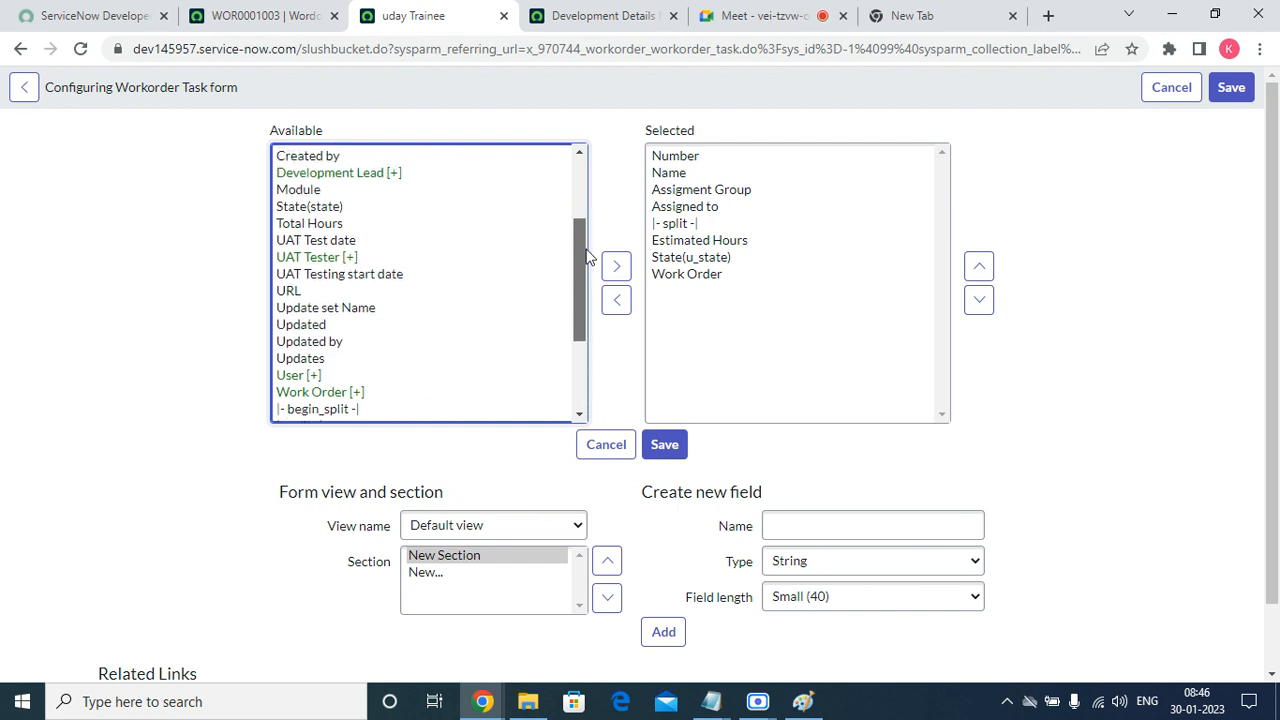
pyautogui.moveTo(586, 266); pyautogui.dragTo(583, 335)
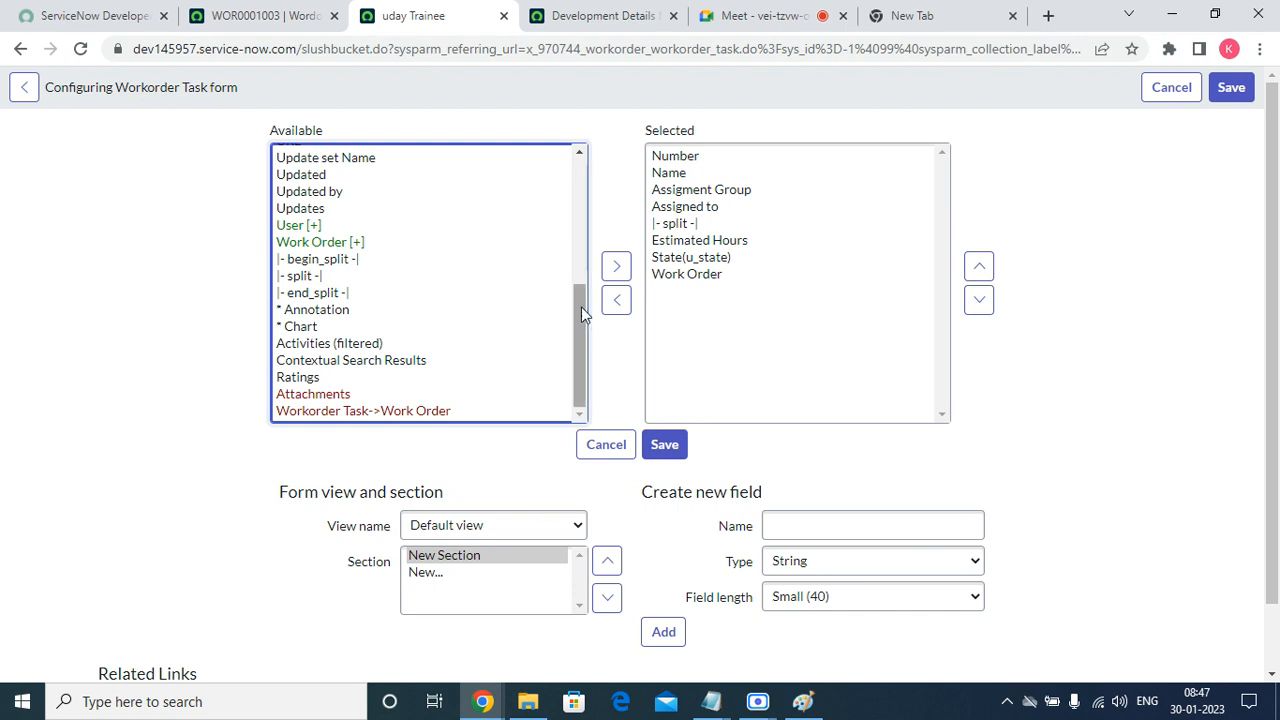
pyautogui.click(355, 176)
pyautogui.click(377, 161)
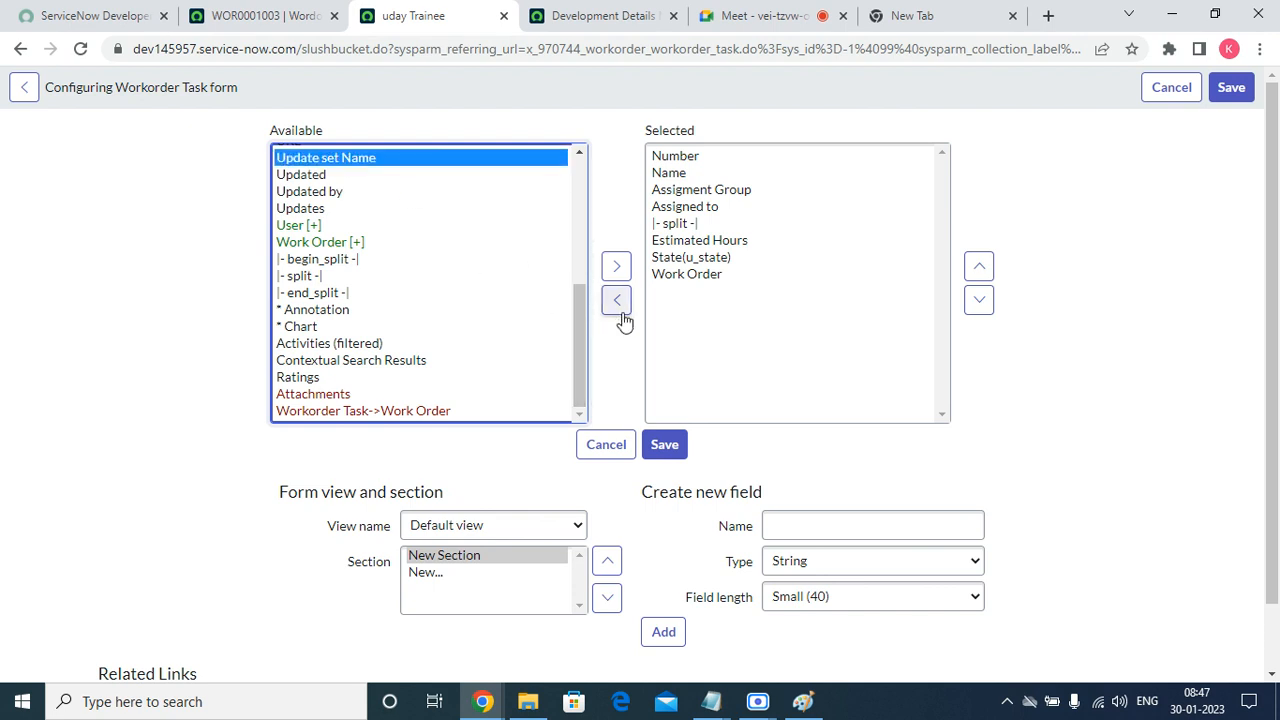
pyautogui.moveTo(582, 344); pyautogui.dragTo(582, 295)
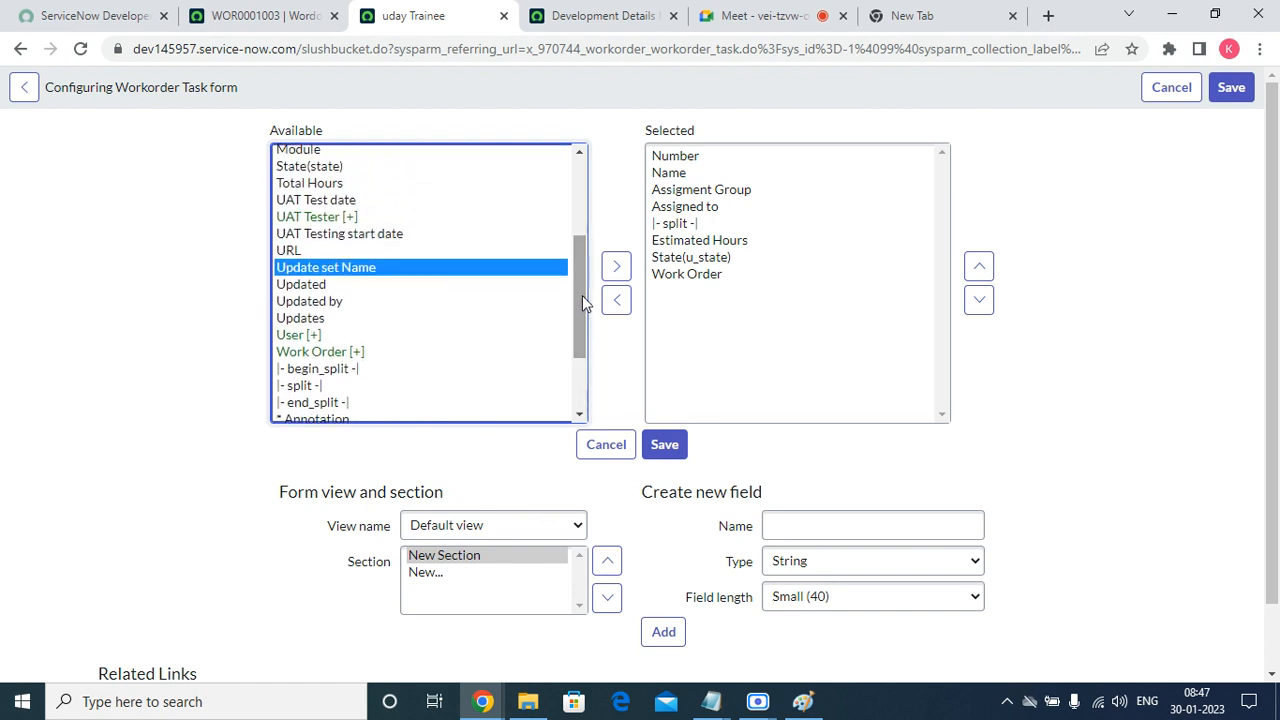
pyautogui.click(616, 266)
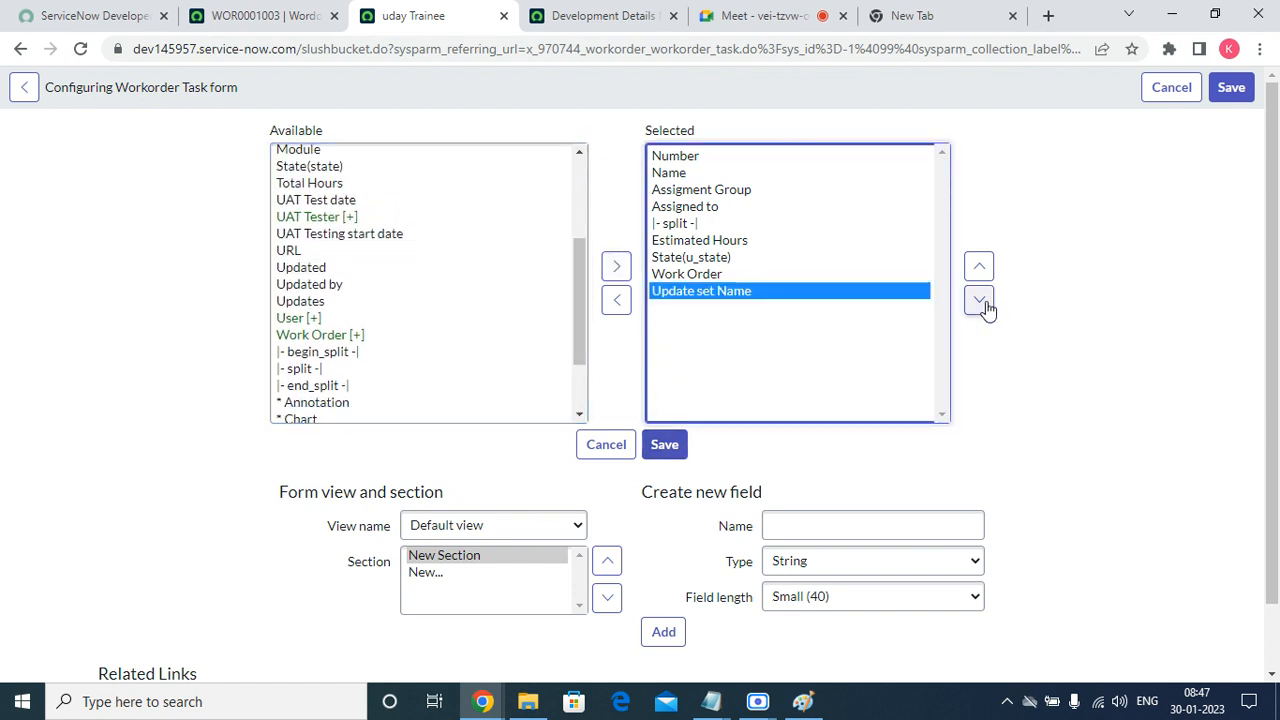
pyautogui.click(985, 257)
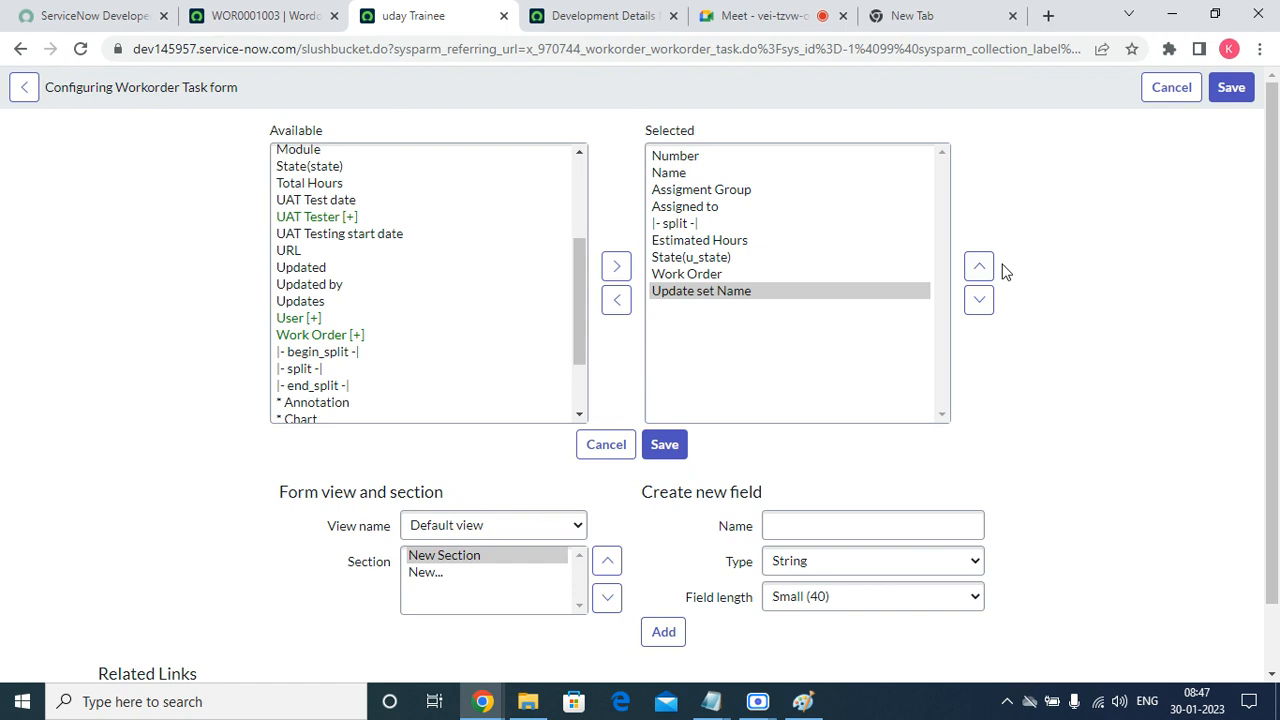
pyautogui.click(800, 325)
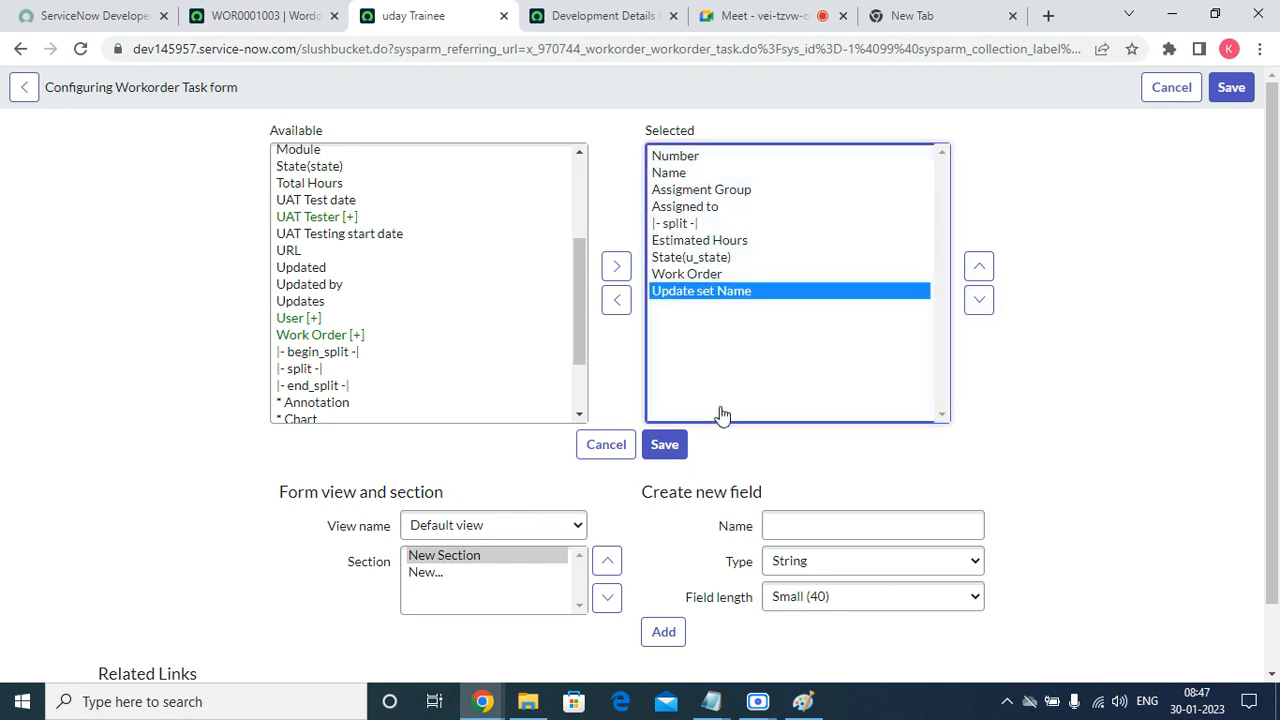
pyautogui.click(665, 446)
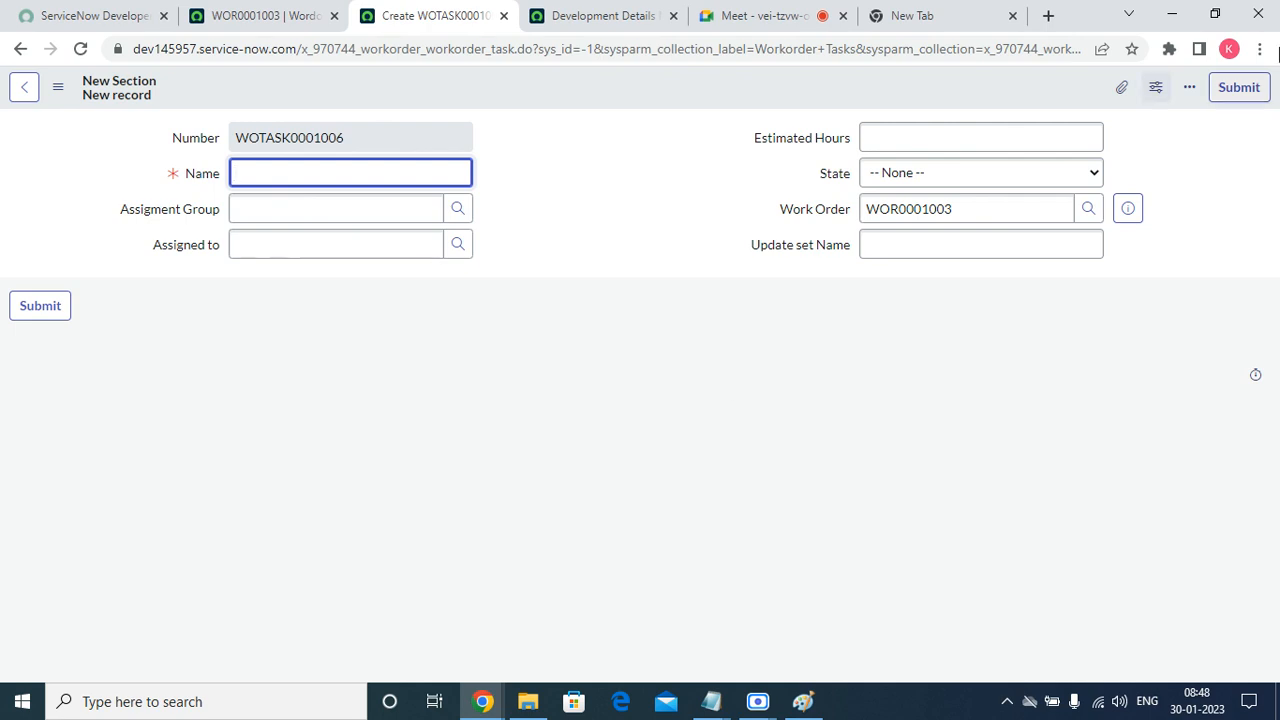
# Close the empty browser tab and return to the new Workorder Task form
pyautogui.click(570, 22)
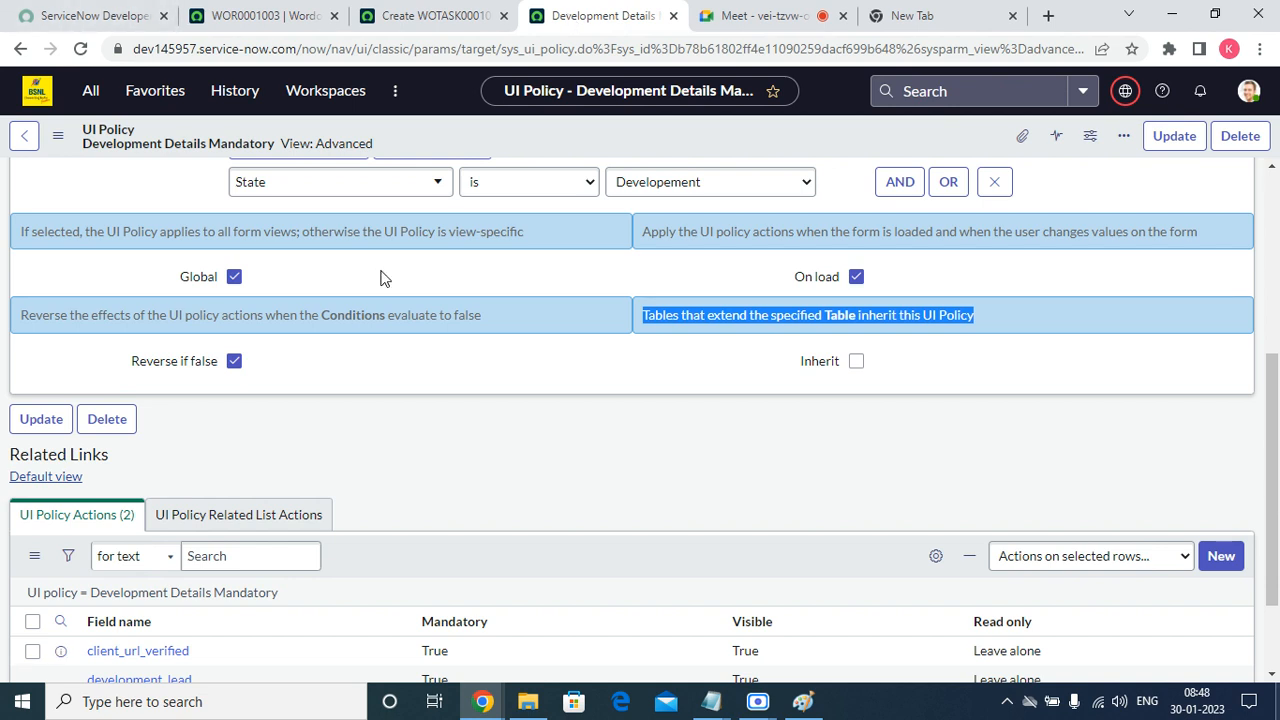
pyautogui.click(945, 16)
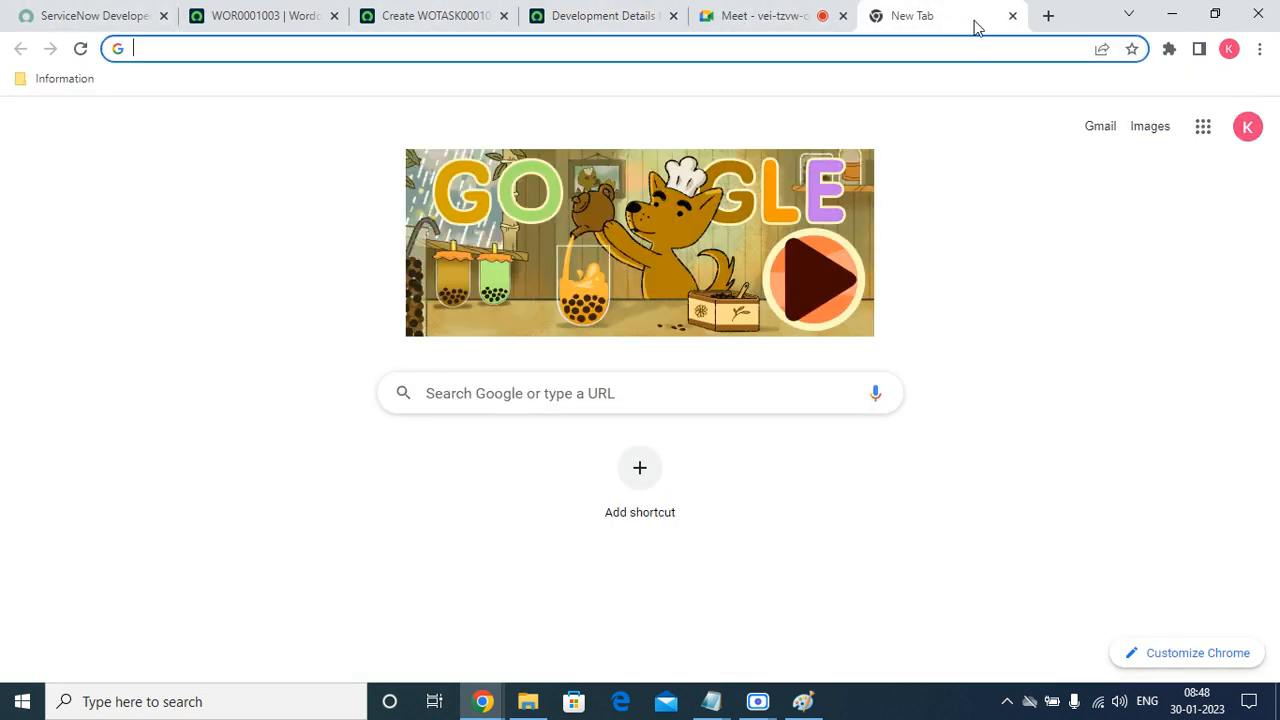
pyautogui.click(1013, 17)
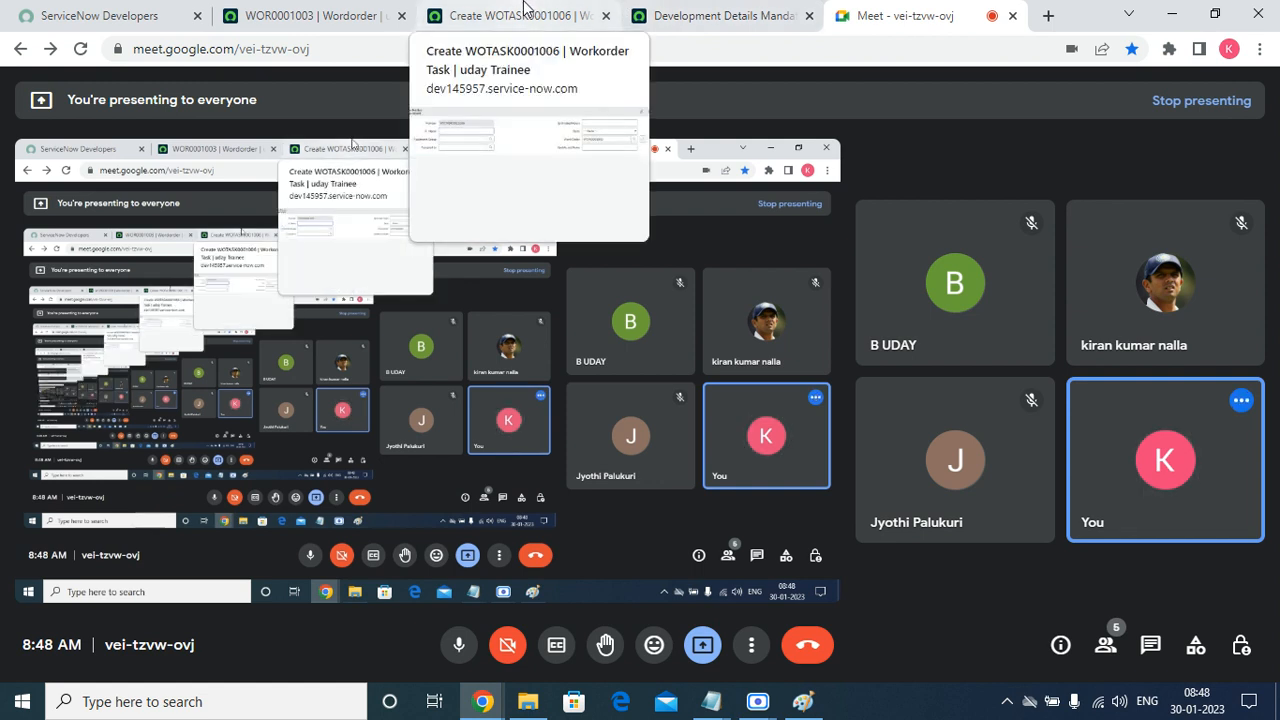
pyautogui.click(524, 12)
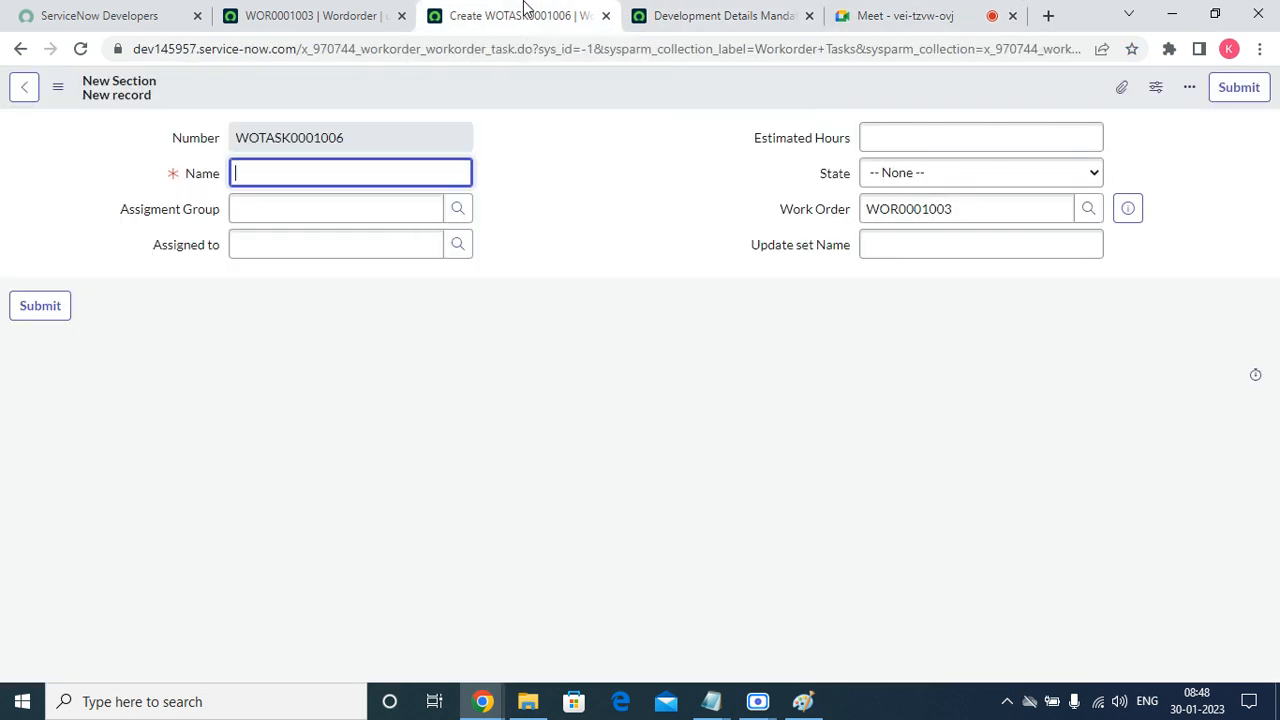
pyautogui.click(758, 701)
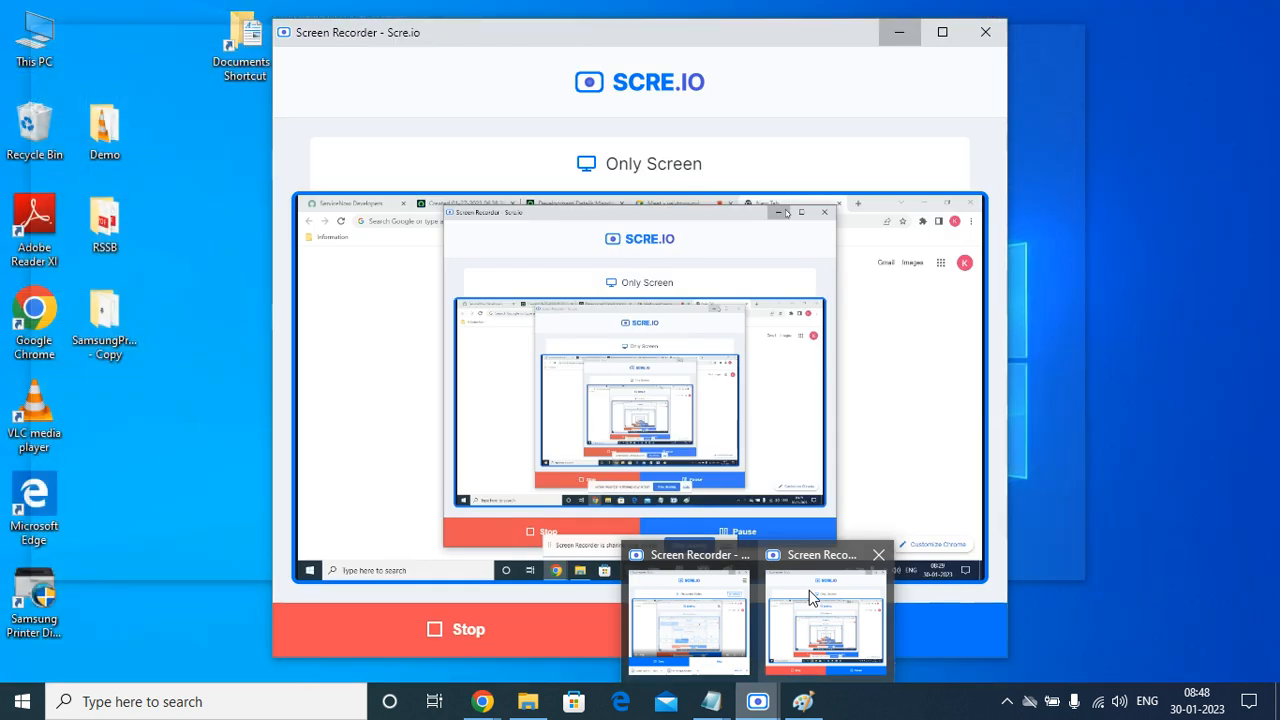
pyautogui.click(809, 590)
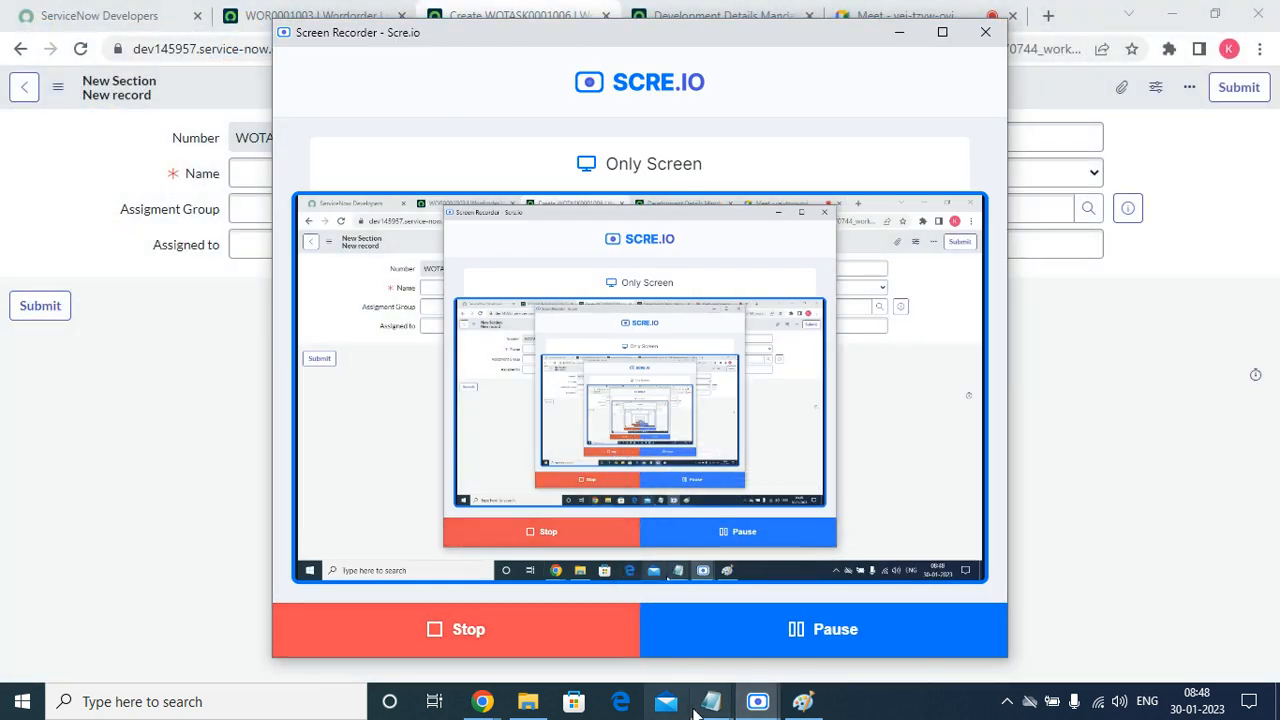
pyautogui.click(763, 699)
pyautogui.click(704, 613)
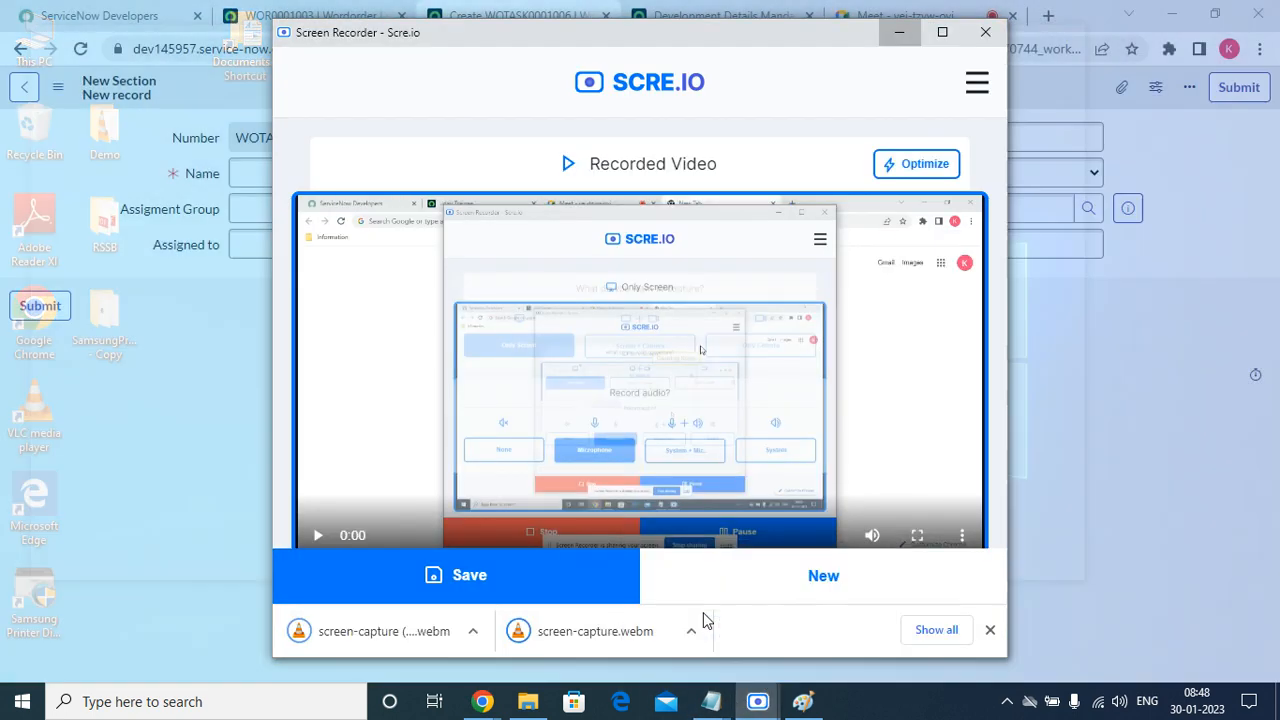
pyautogui.click(757, 700)
pyautogui.click(830, 612)
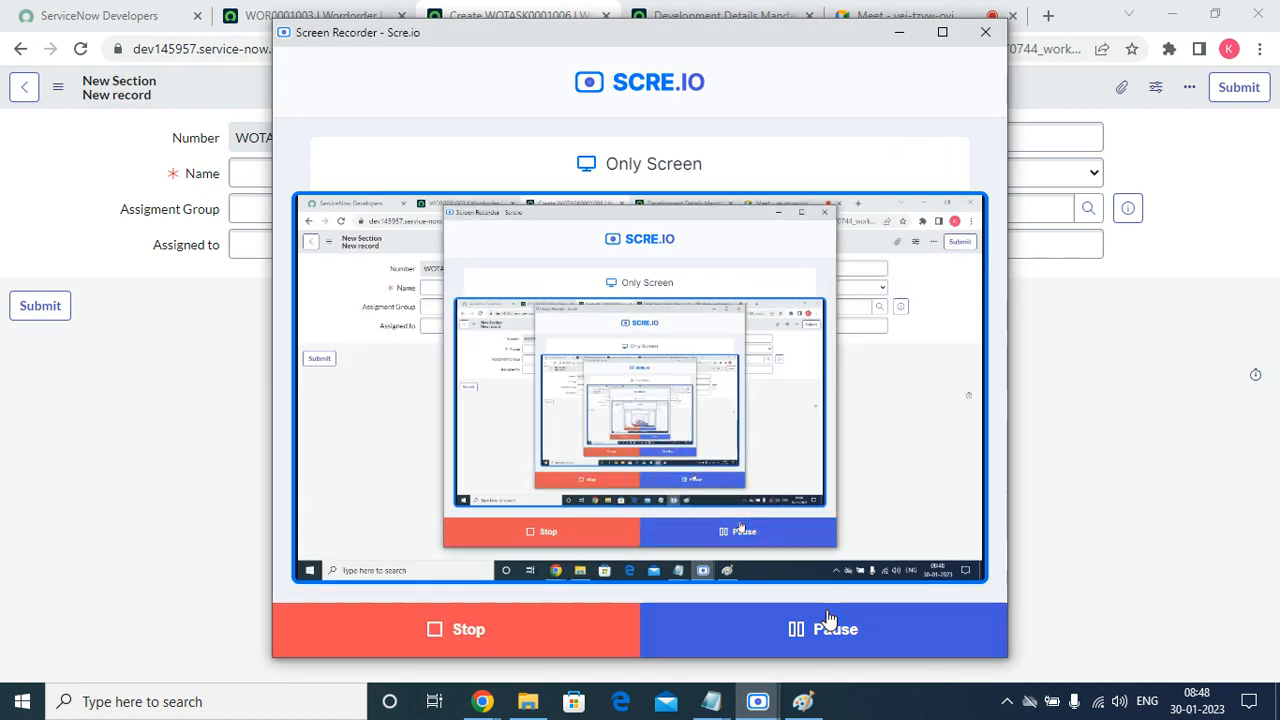